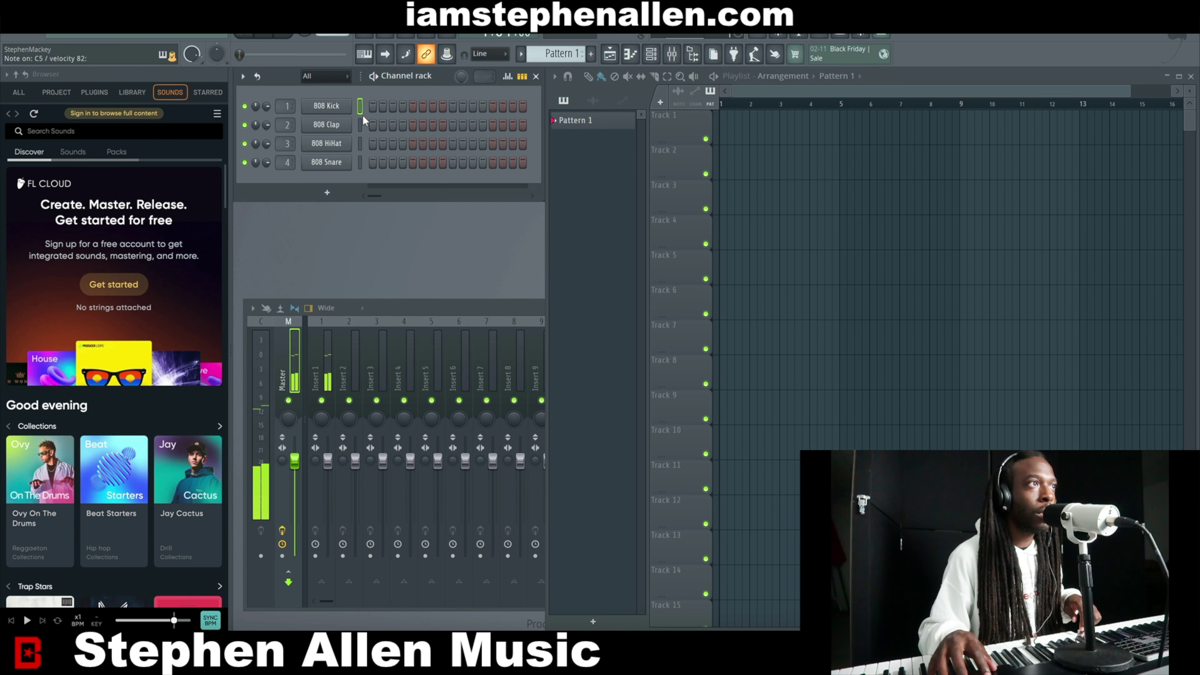
# Select the 808 Clap, 808 HiHat and 808 Snare channels in turn in the channel rack to audition each sound
pyautogui.click(357, 125)
pyautogui.click(358, 143)
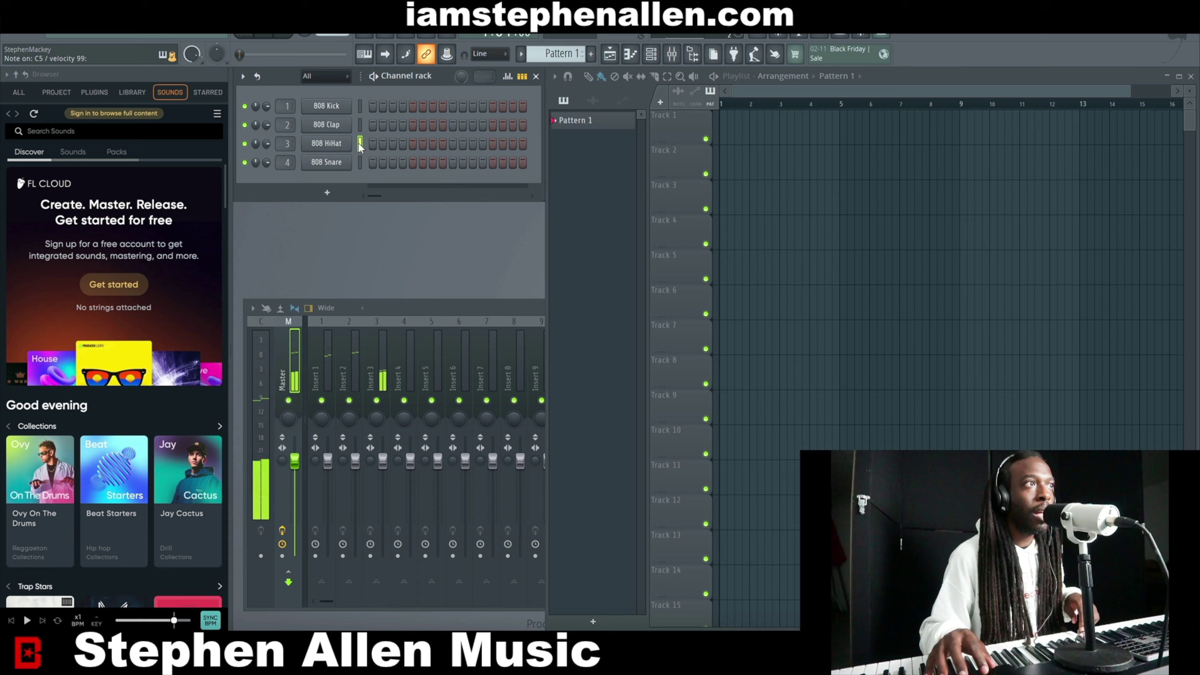
pyautogui.click(360, 162)
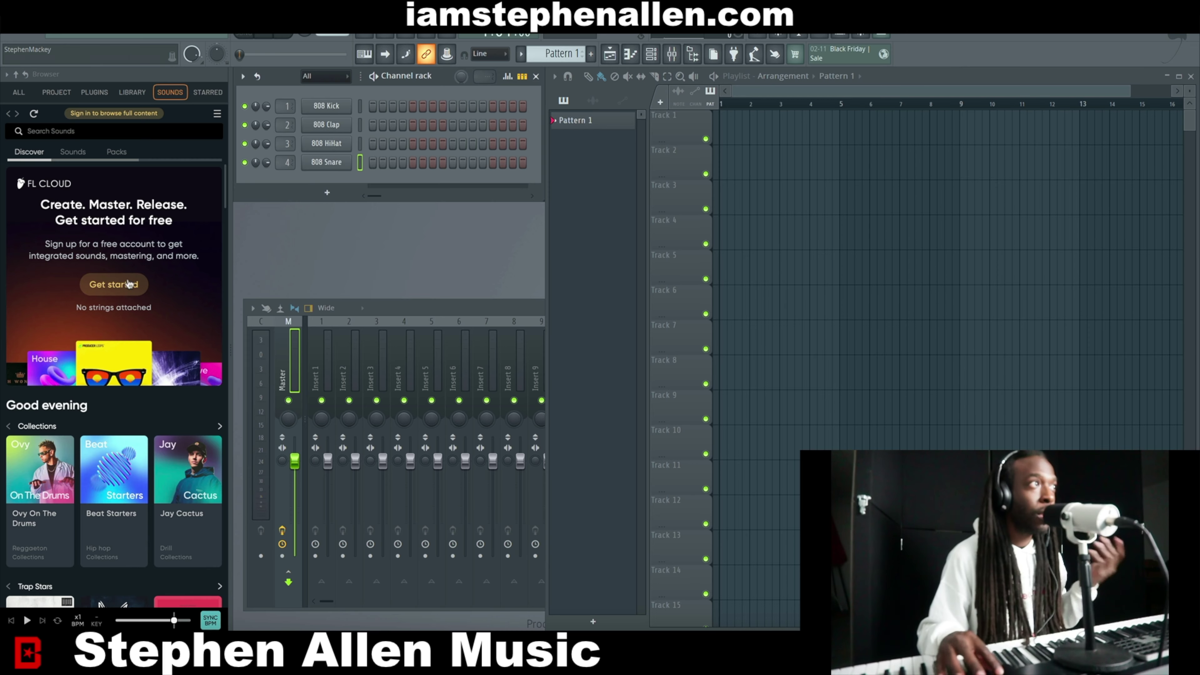
# Bring the mixer window to the front, and toggle the playlist's visibility until it is hidden
pyautogui.doubleClick(422, 308)
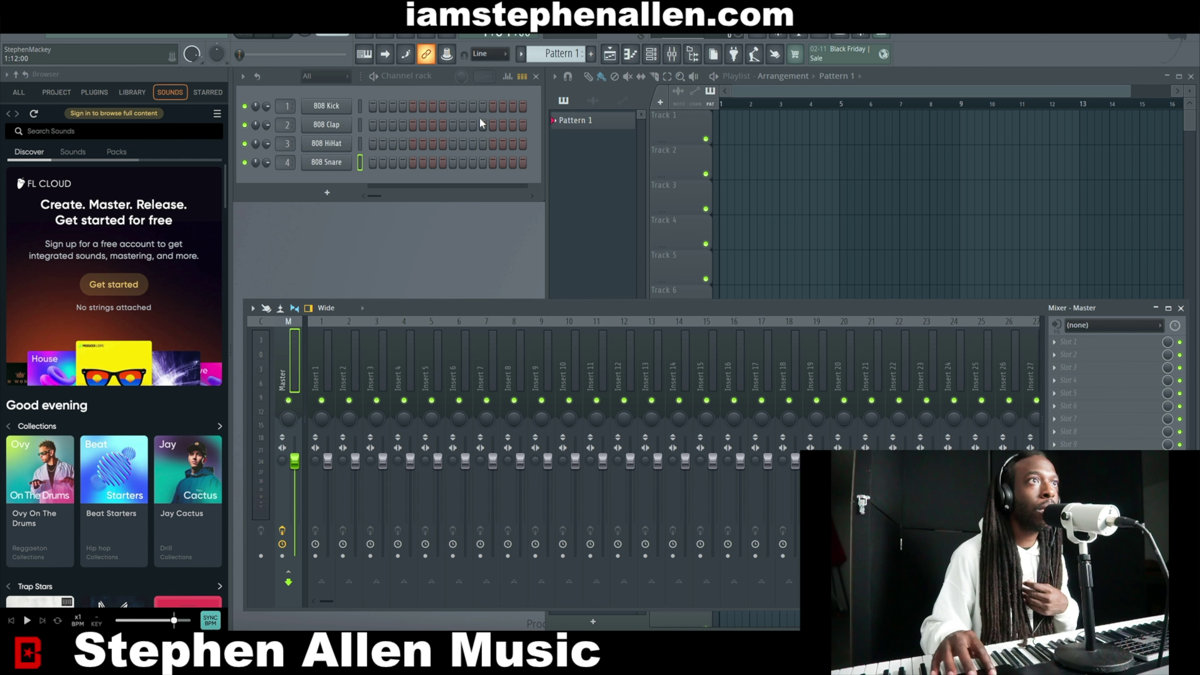
pyautogui.click(609, 54)
pyautogui.click(610, 53)
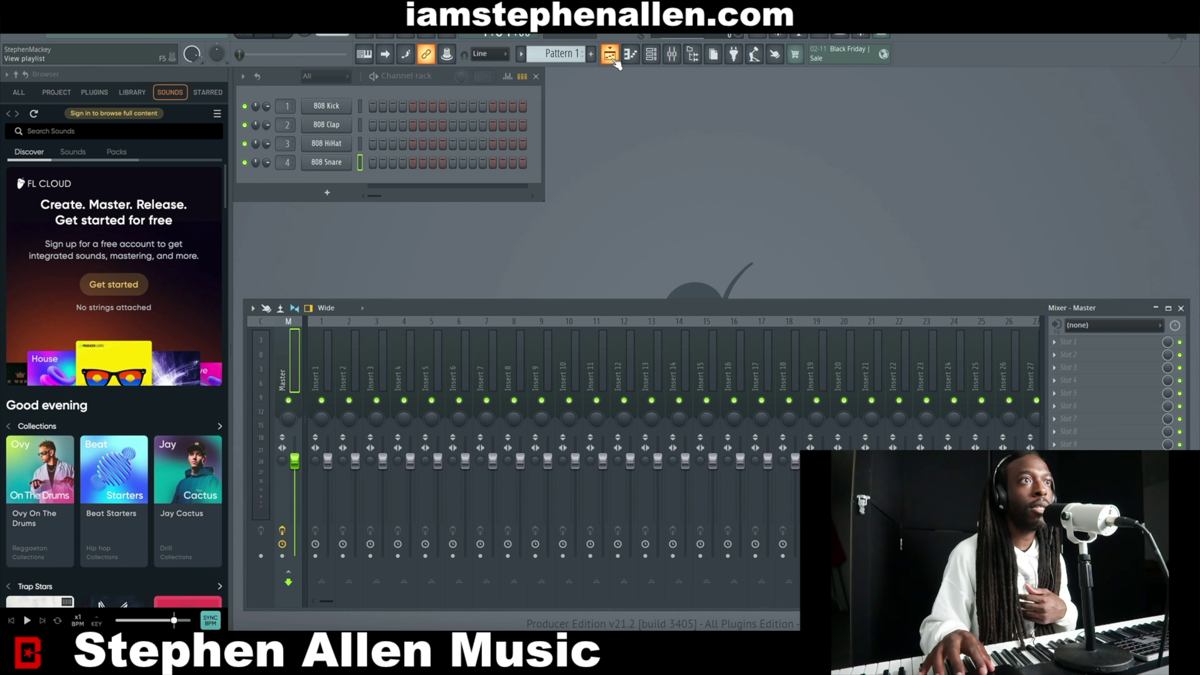
pyautogui.click(609, 54)
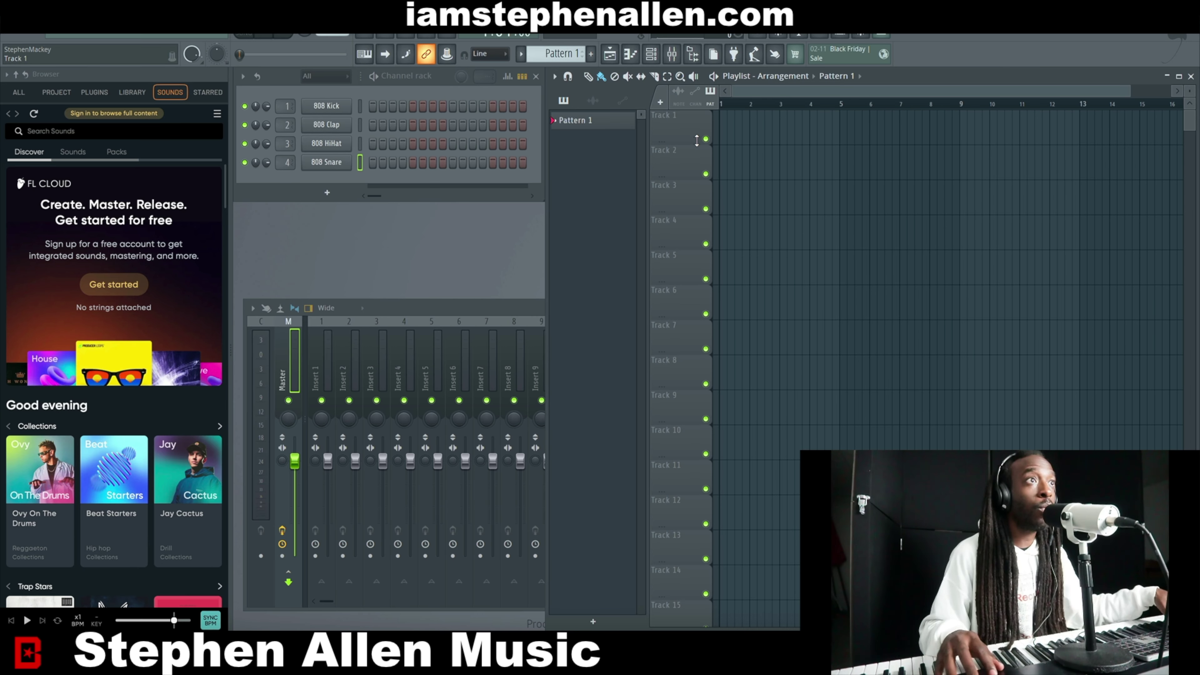
pyautogui.click(611, 55)
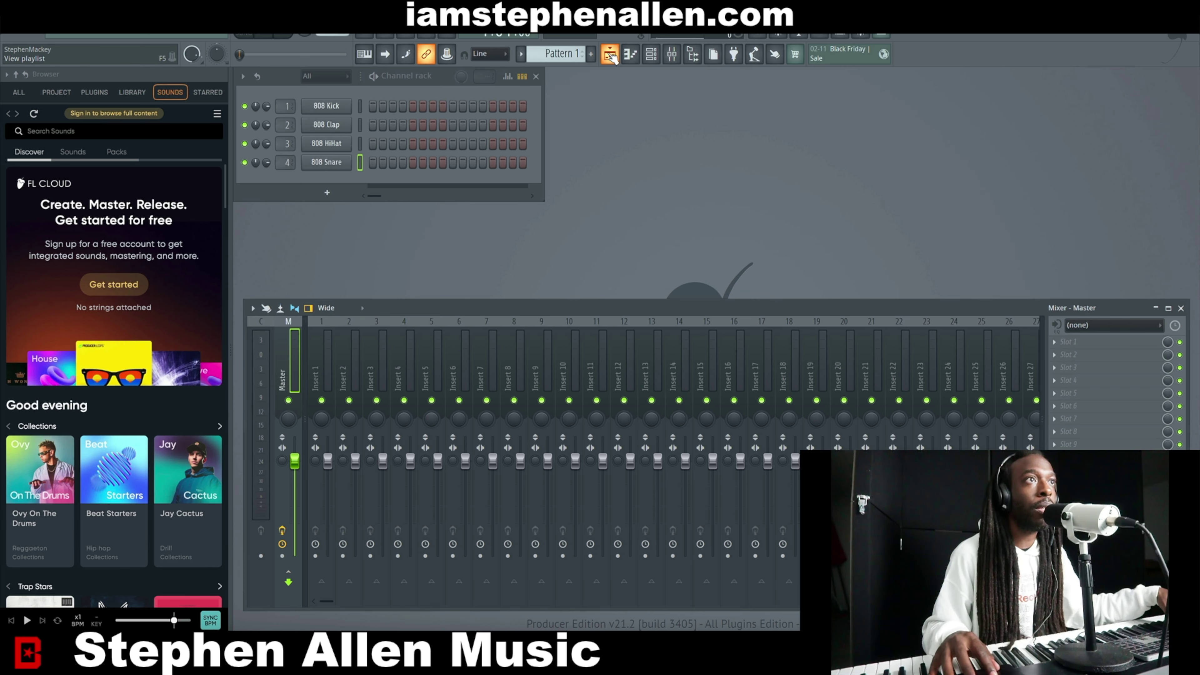
# Open and close the piano roll, and hide and redisplay the channel rack
pyautogui.click(630, 55)
pyautogui.click(630, 55)
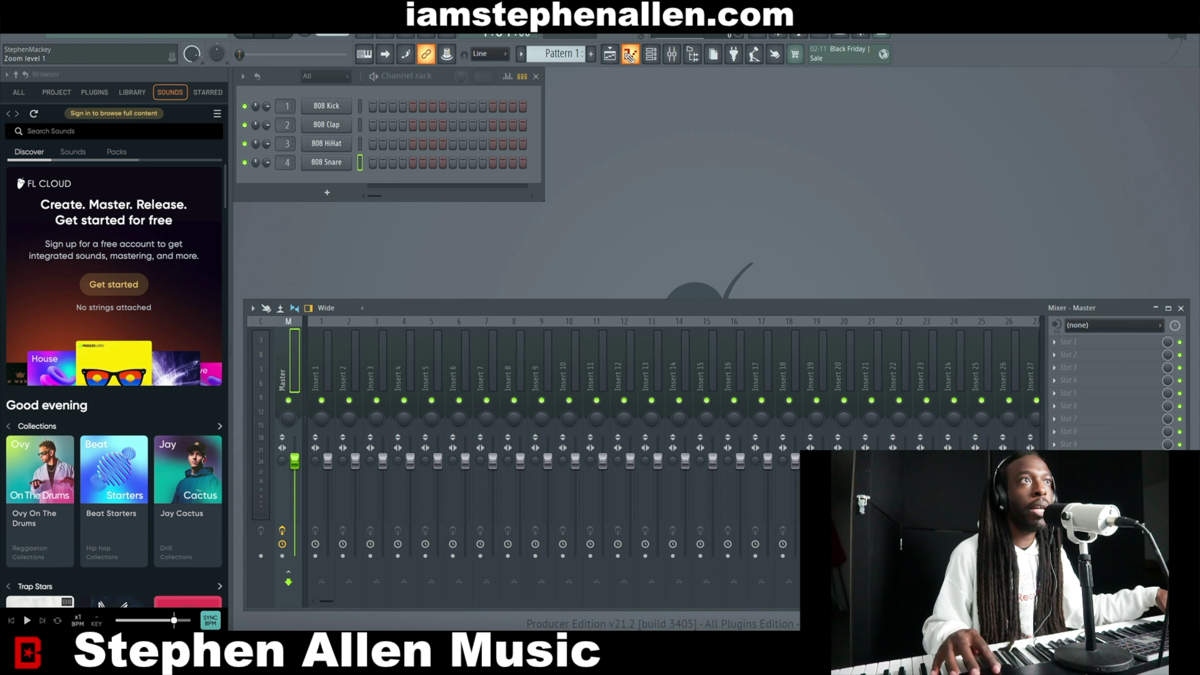
pyautogui.click(655, 58)
pyautogui.click(654, 58)
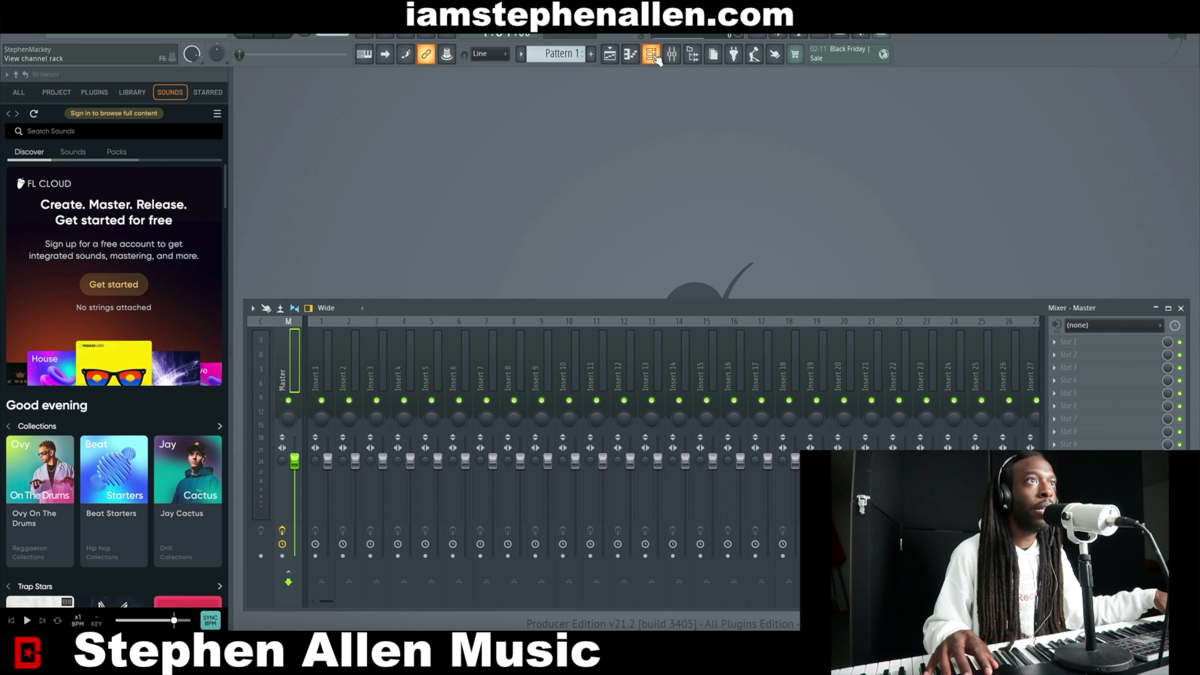
pyautogui.click(656, 58)
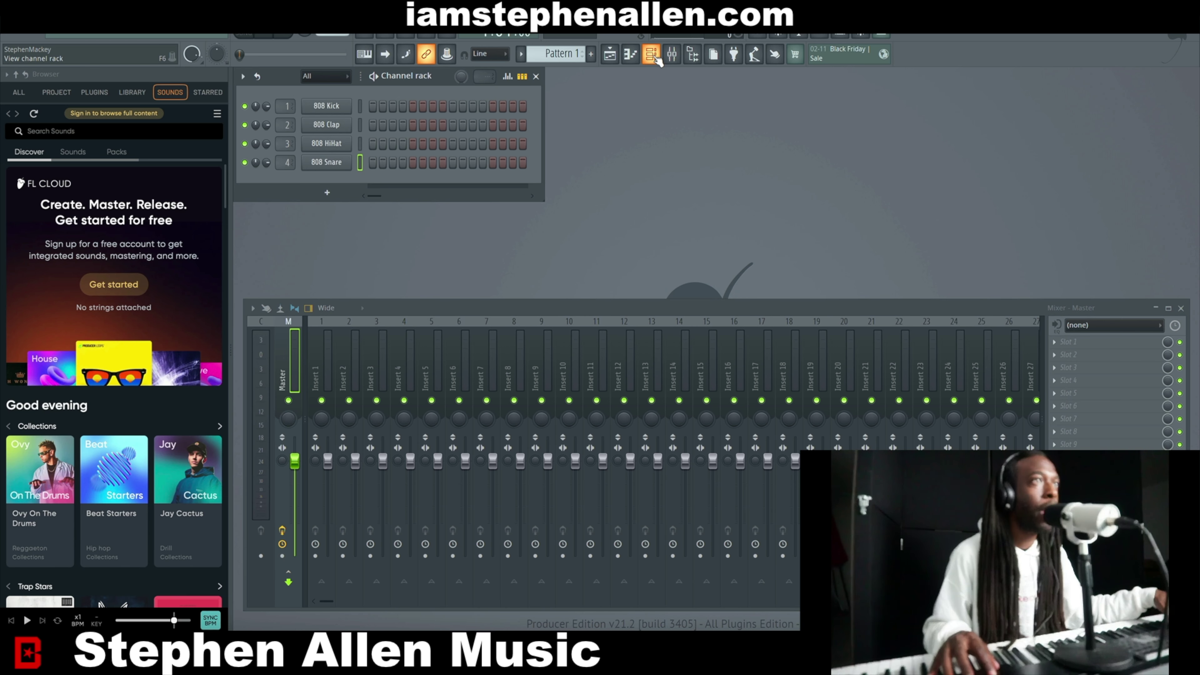
# Toggle the mixer and the browser off and back on, leaving both displayed
pyautogui.click(673, 59)
pyautogui.click(675, 60)
pyautogui.click(674, 60)
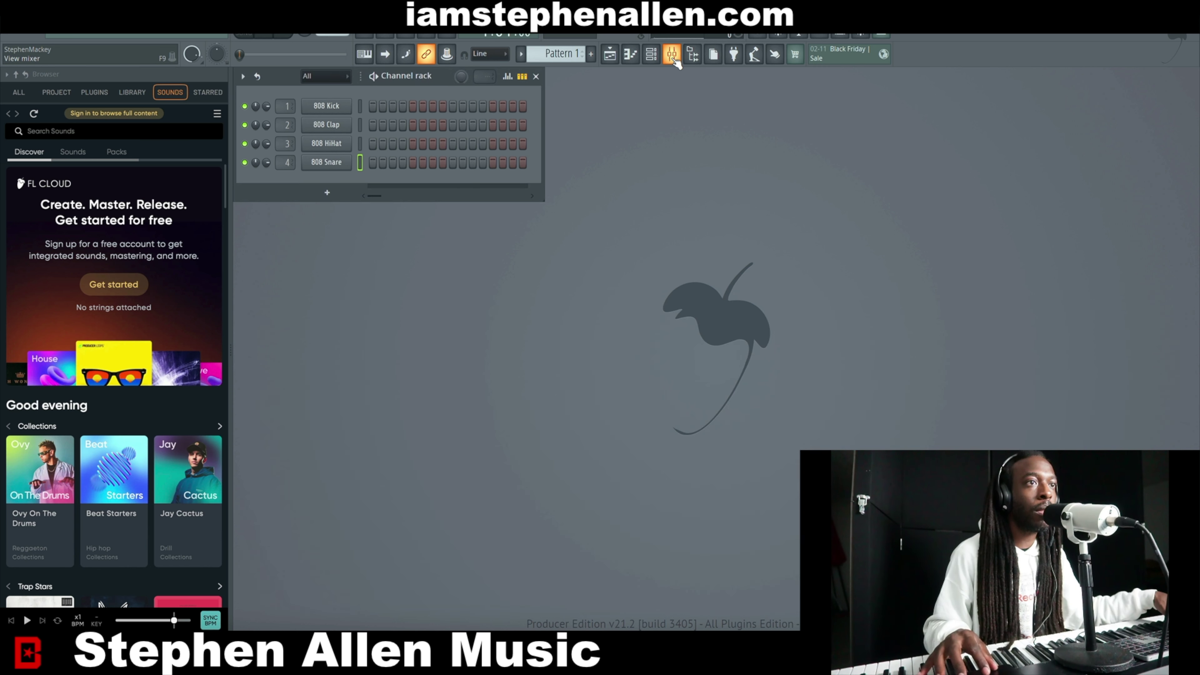
pyautogui.click(674, 60)
pyautogui.click(675, 60)
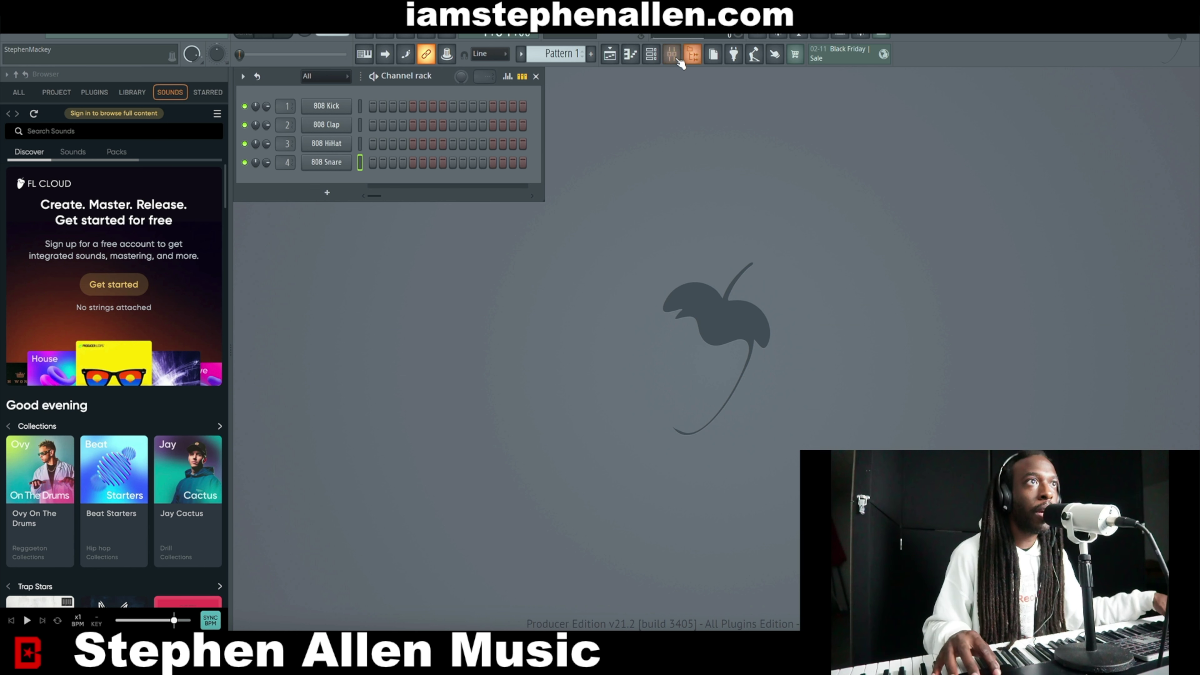
pyautogui.click(675, 61)
pyautogui.click(693, 60)
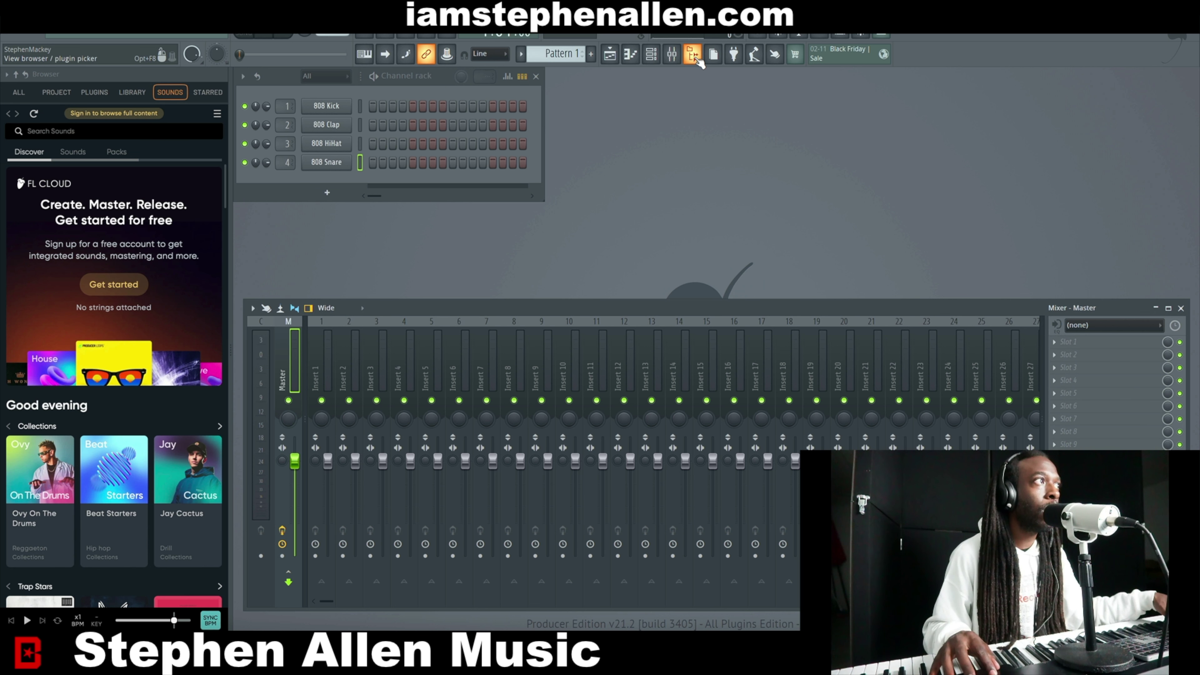
pyautogui.click(696, 61)
pyautogui.click(697, 61)
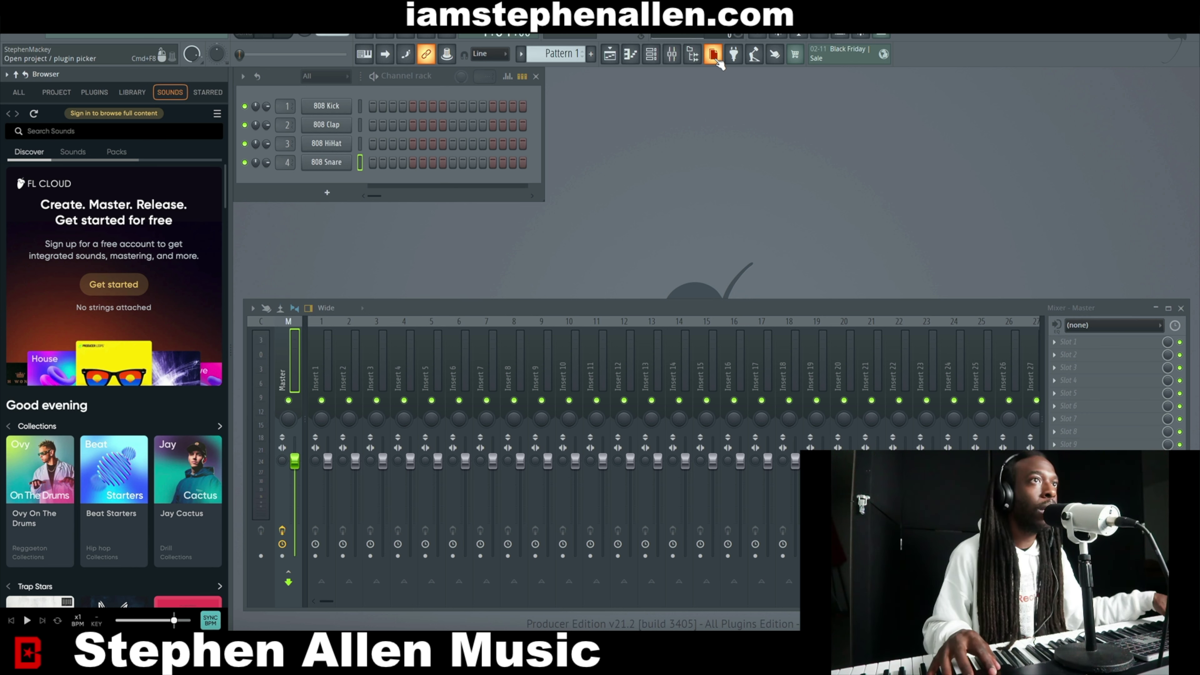
# View the project picker and the plugin picker's generators and effects, closing each overlay
pyautogui.click(716, 60)
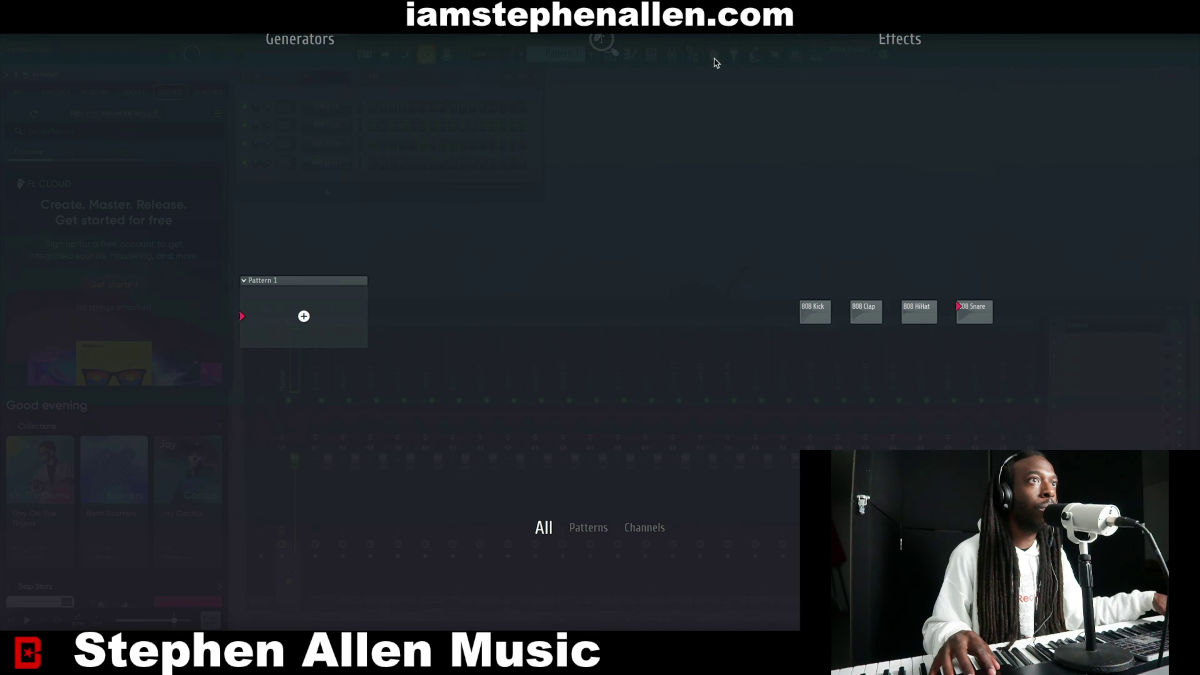
pyautogui.click(739, 40)
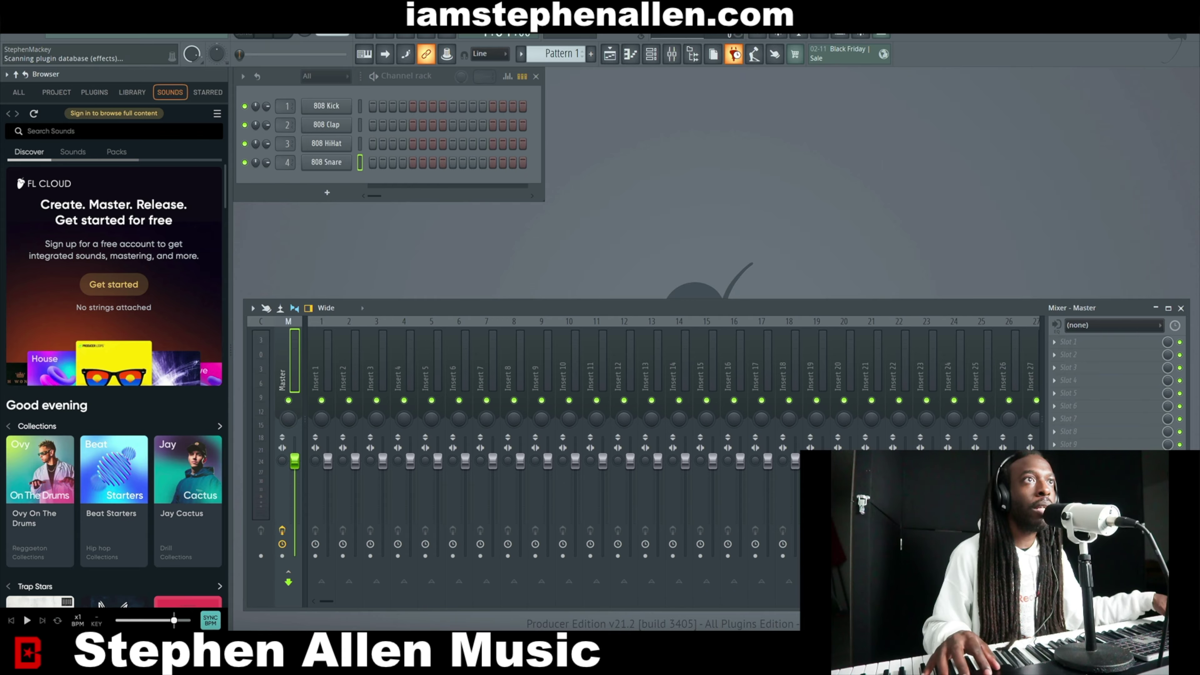
pyautogui.click(734, 54)
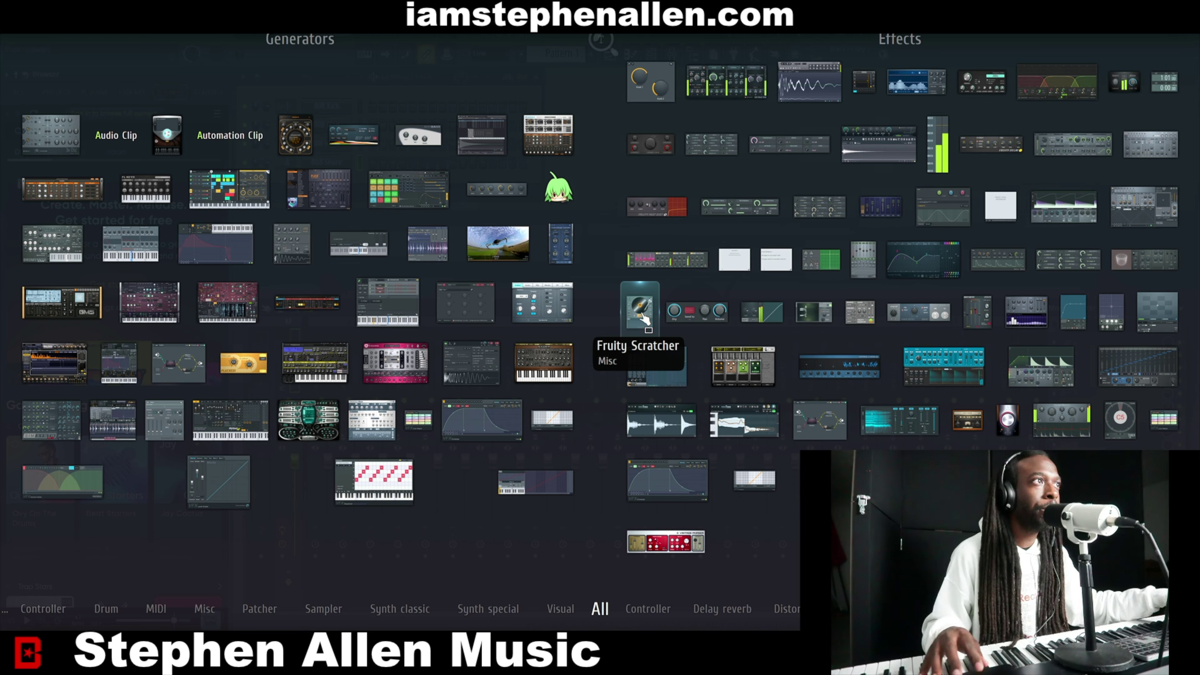
pyautogui.press('Escape')
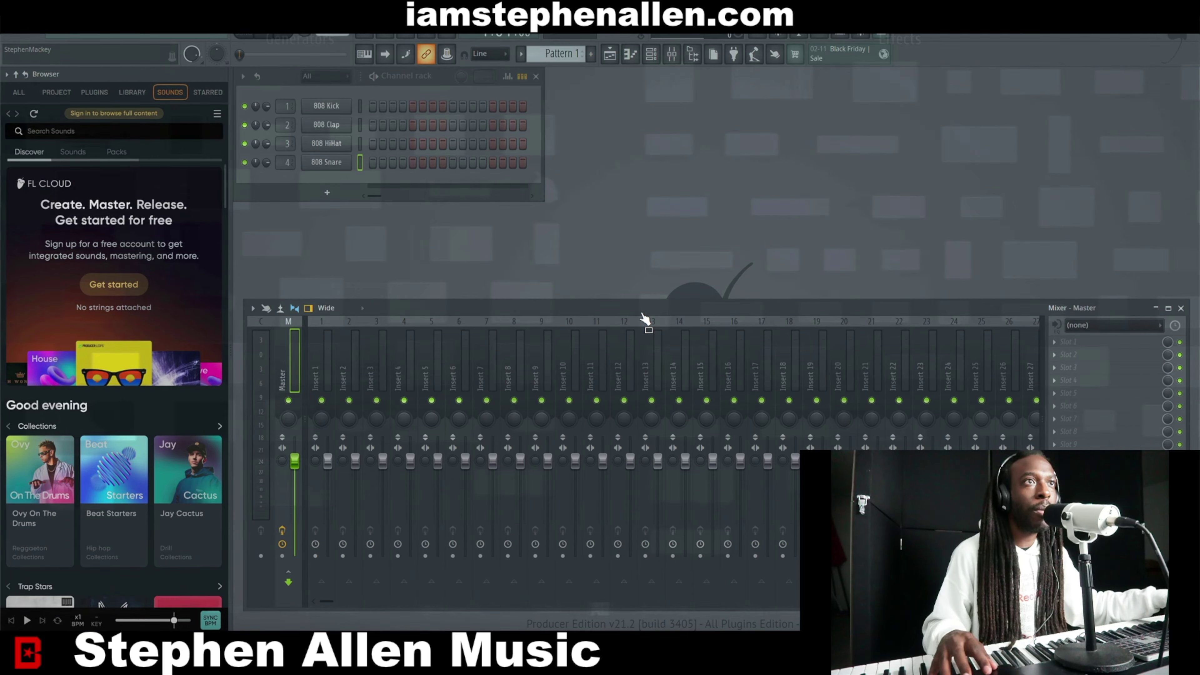
# Open the tempo tapper, tap out a steady beat and a faster one, and close the tapper
pyautogui.click(754, 55)
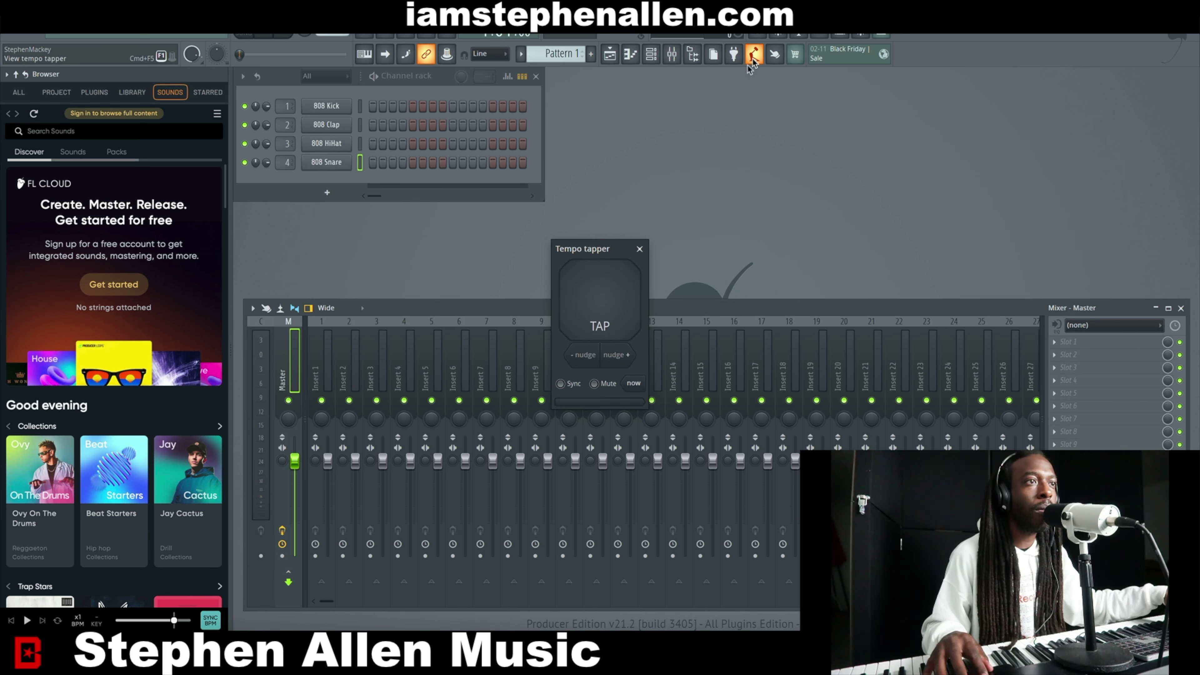
pyautogui.click(600, 327)
pyautogui.click(600, 327)
pyautogui.click(601, 327)
pyautogui.click(601, 327)
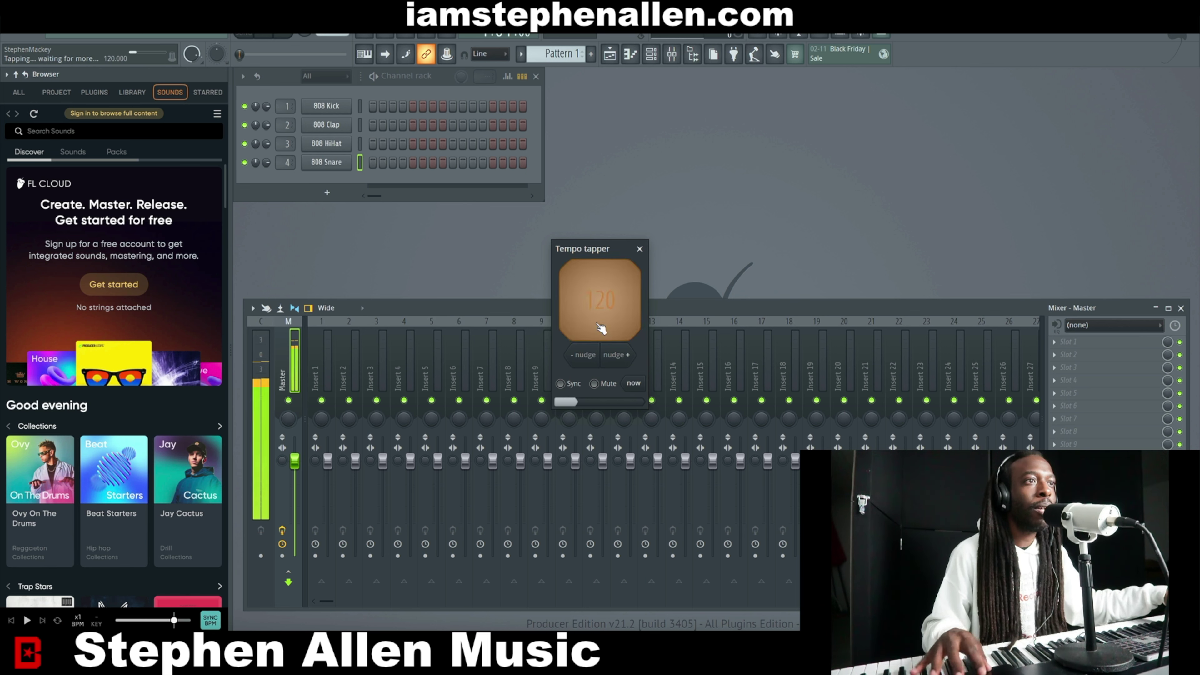
pyautogui.click(601, 327)
pyautogui.click(601, 327)
pyautogui.click(601, 329)
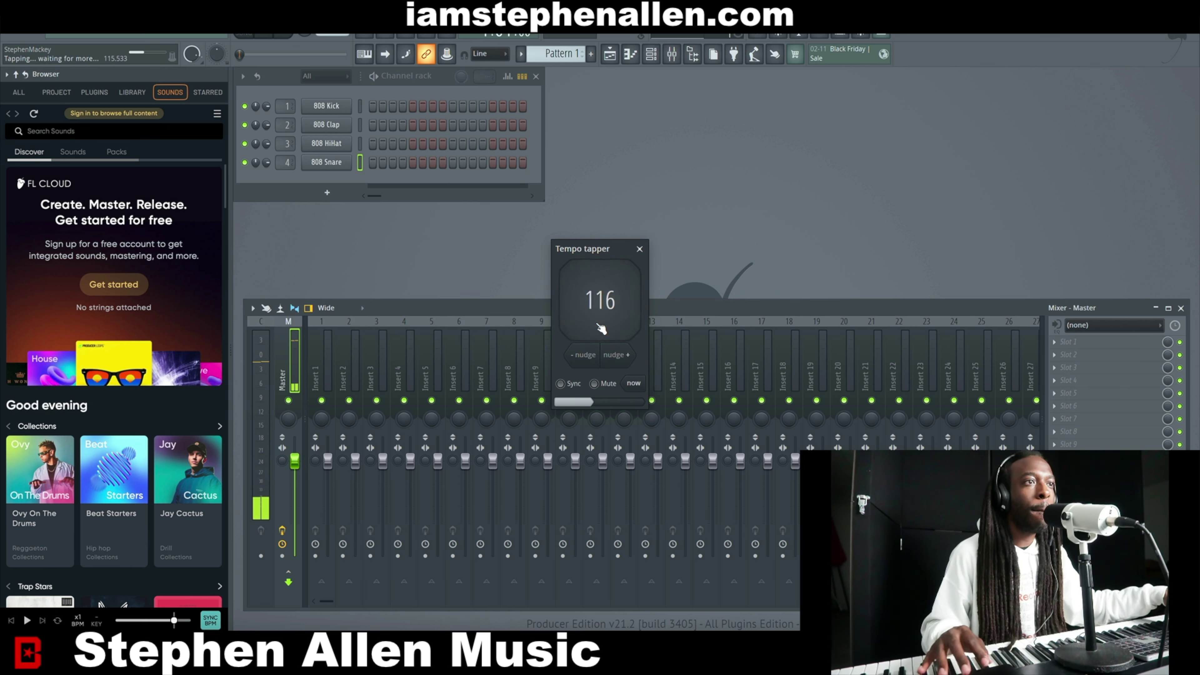
pyautogui.click(601, 328)
pyautogui.click(601, 328)
pyautogui.click(601, 328)
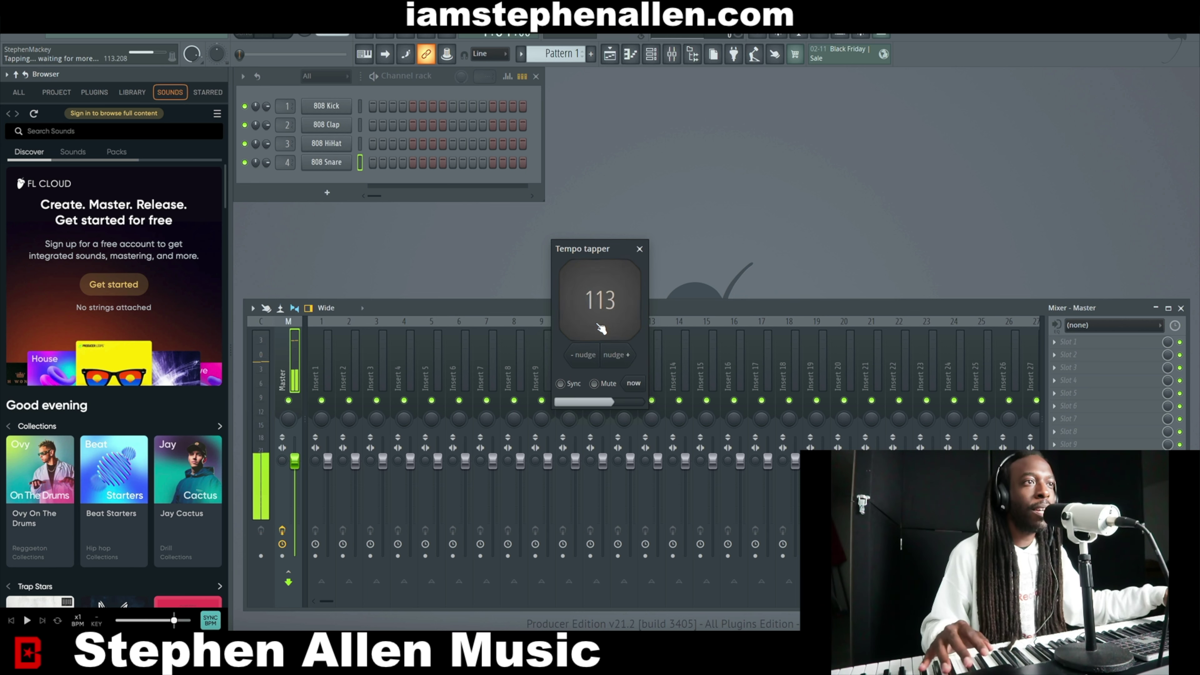
pyautogui.doubleClick(601, 328)
pyautogui.click(601, 328)
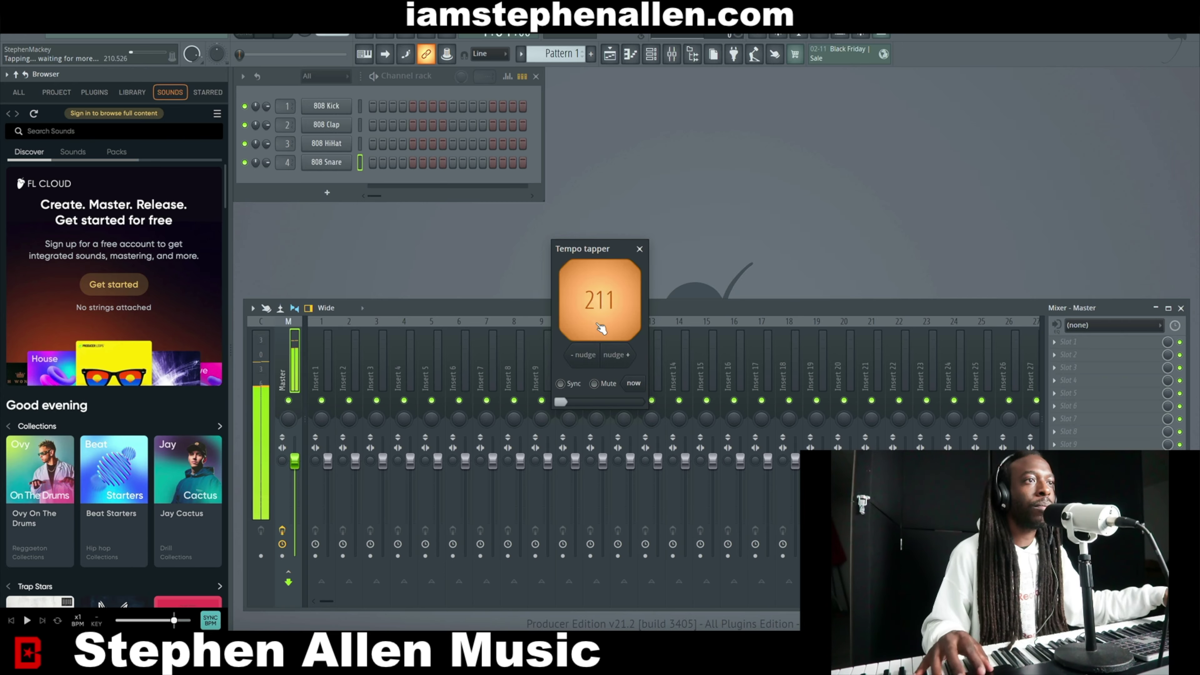
pyautogui.click(601, 328)
pyautogui.click(639, 249)
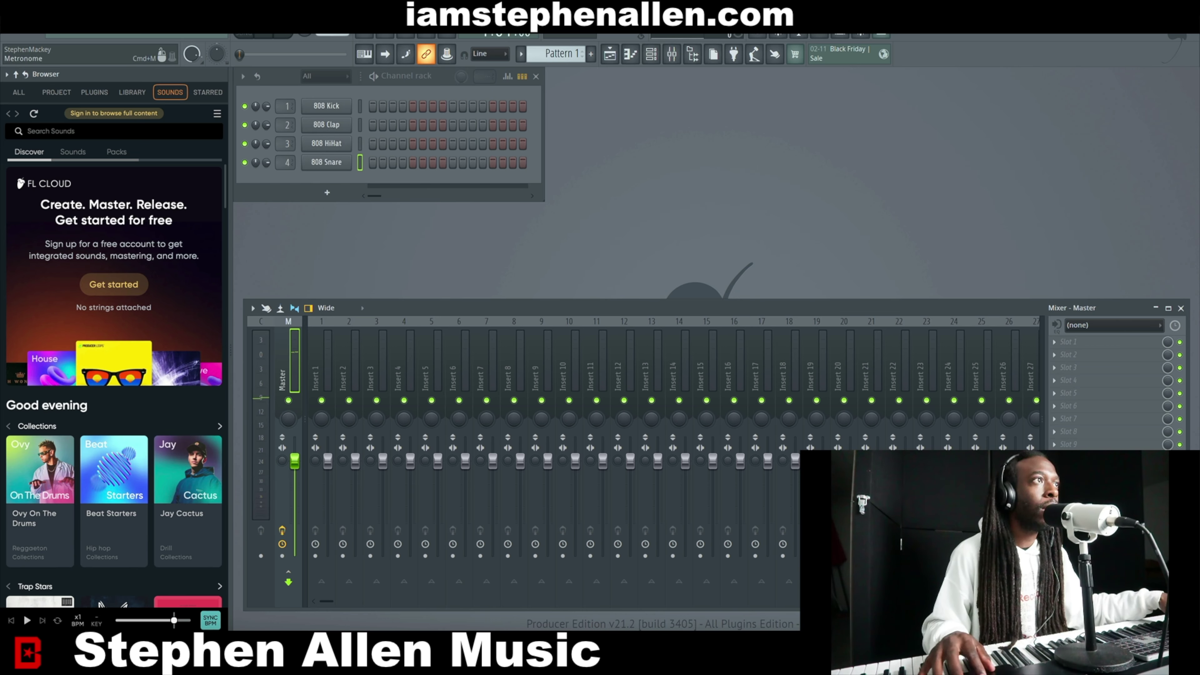
# Show the touch controller pads and hide them again
pyautogui.click(774, 58)
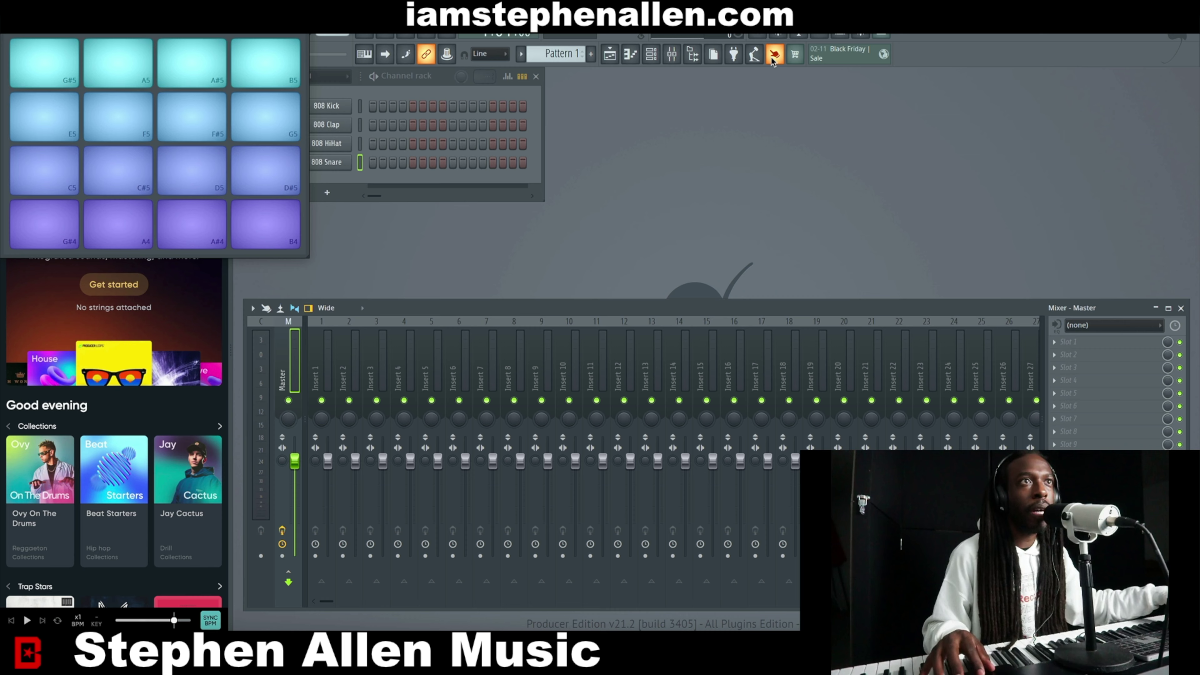
pyautogui.click(773, 55)
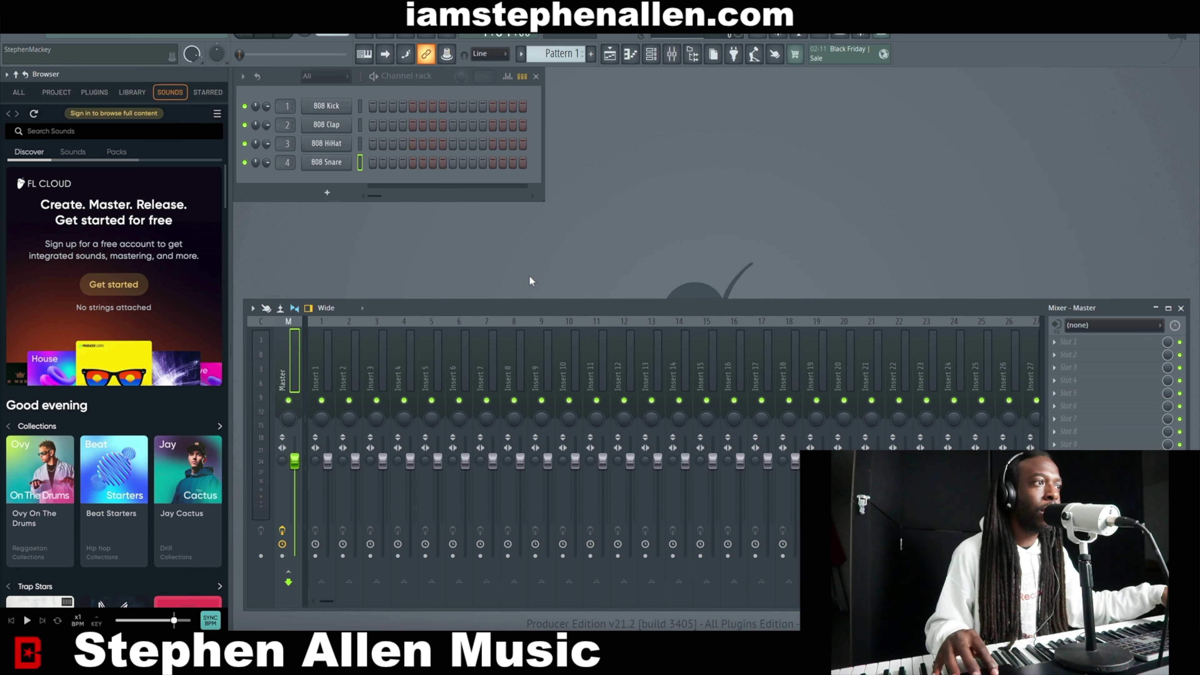
# Move the mixer window upward and reopen the playlist
pyautogui.moveTo(577, 310); pyautogui.dragTo(593, 230)
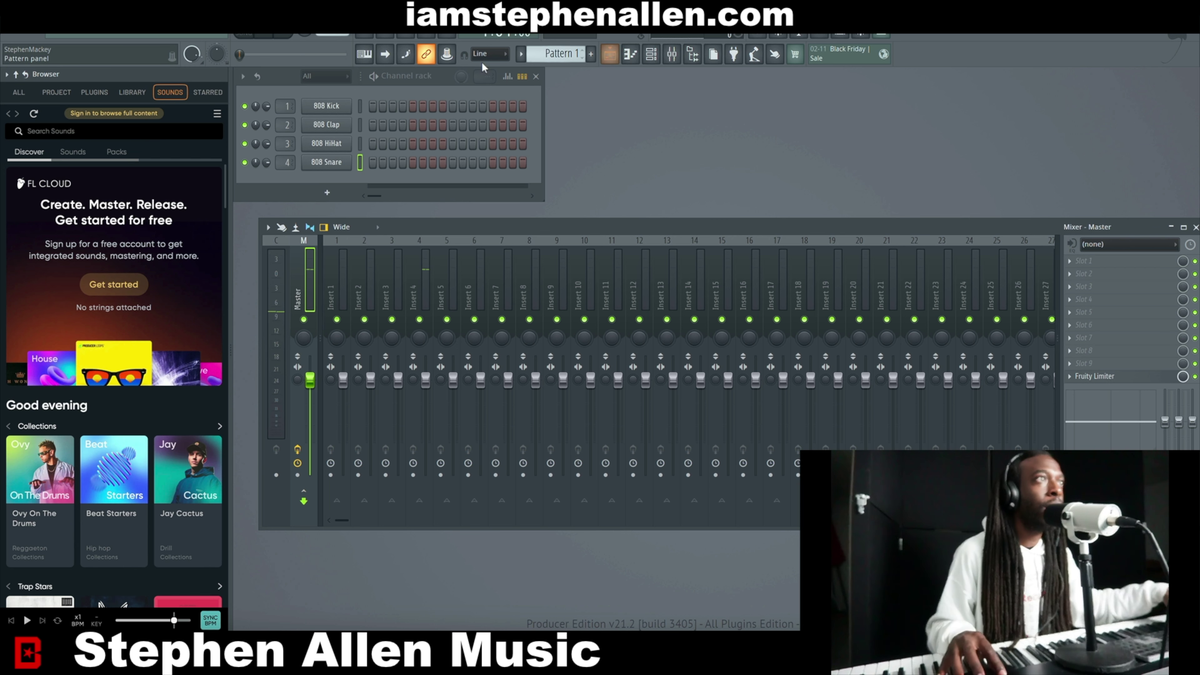
pyautogui.click(610, 55)
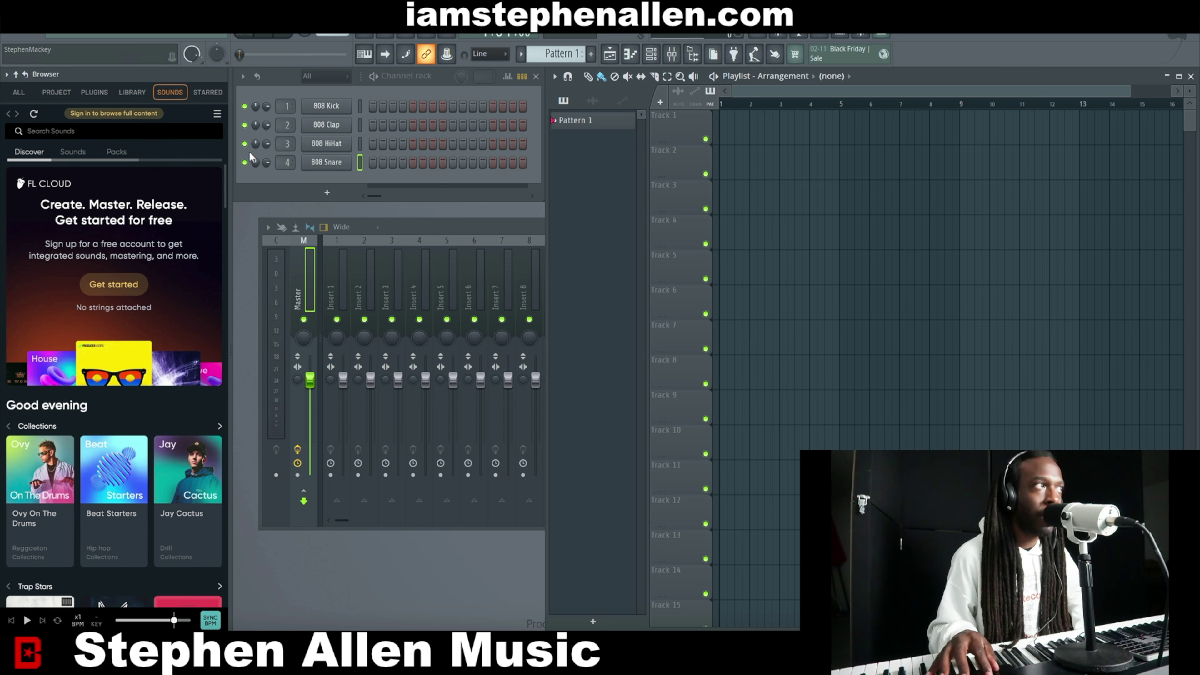
# Examine the FL Cloud Discover page's collections and numbered pack list in the browser
pyautogui.scroll(-15, 118, 347)
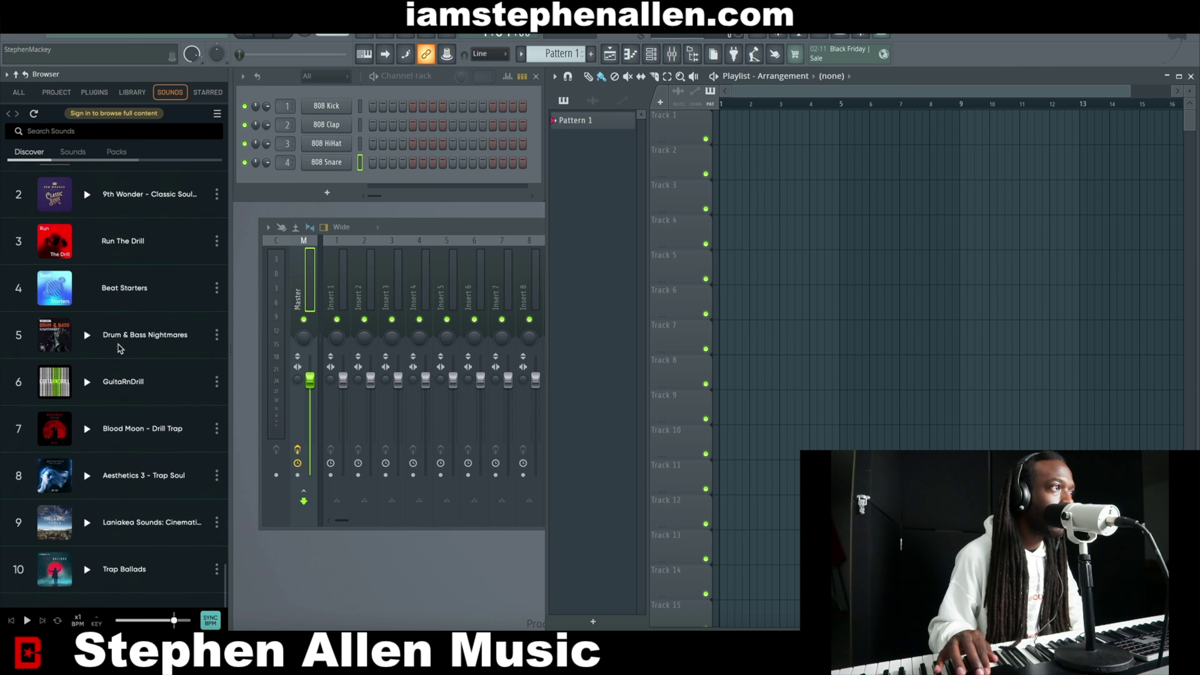
pyautogui.scroll(15, 118, 348)
pyautogui.scroll(3, 119, 348)
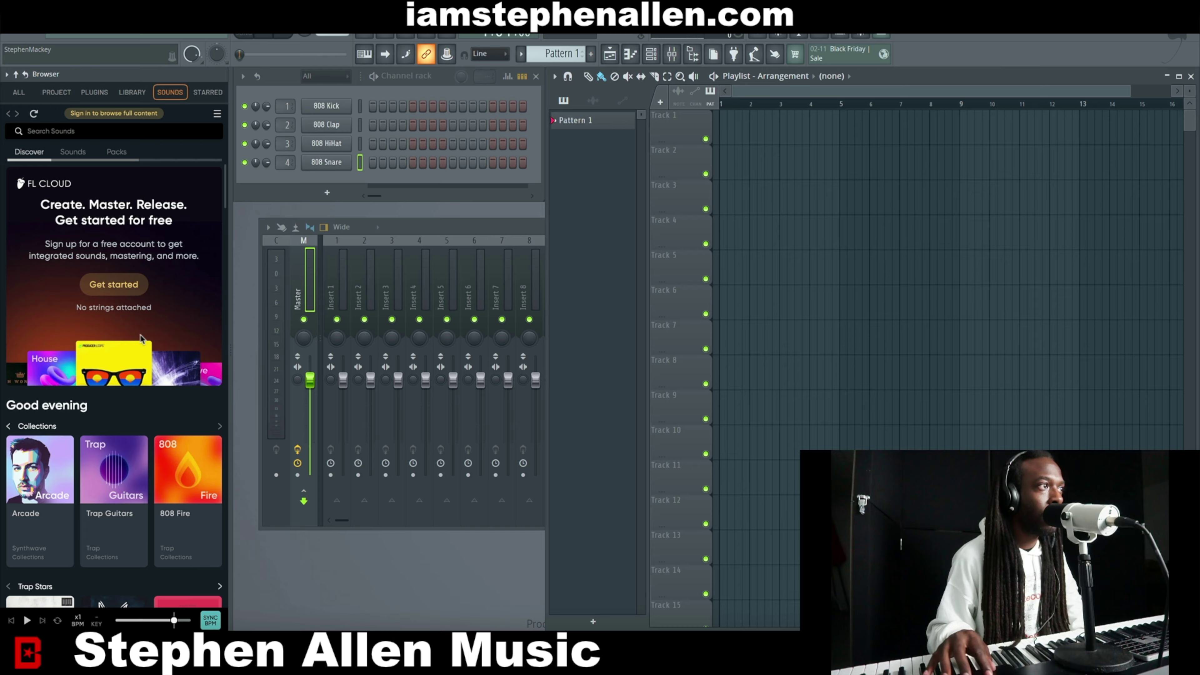
pyautogui.scroll(-15, 140, 337)
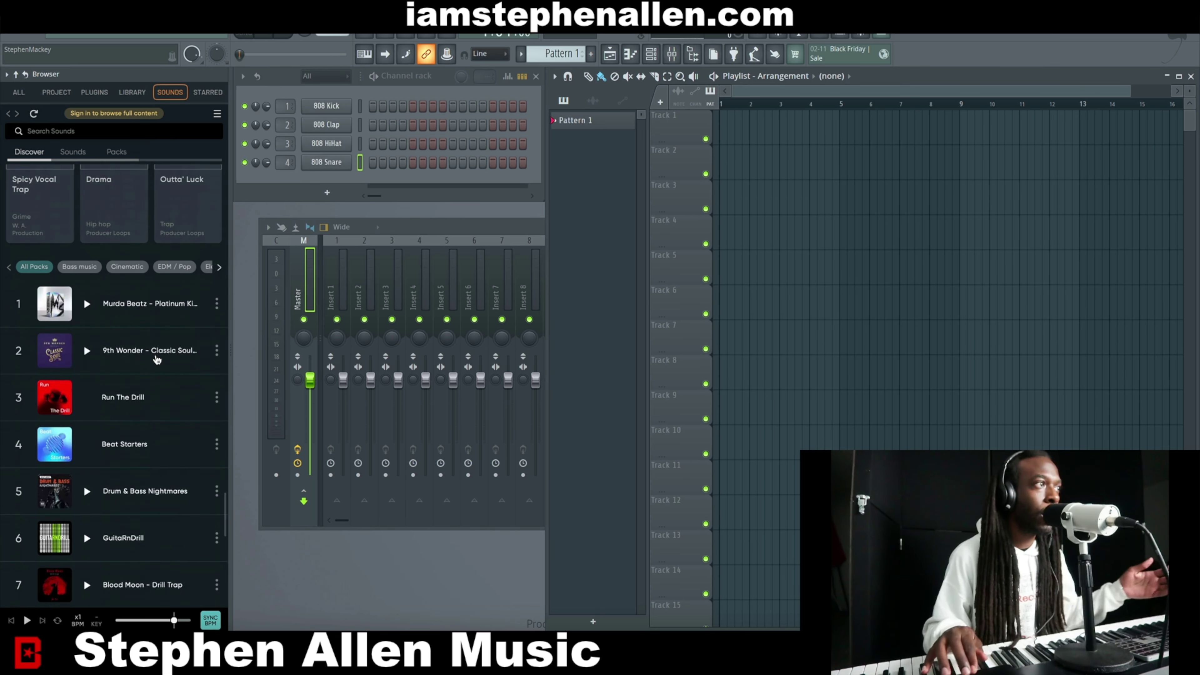
pyautogui.scroll(-3, 157, 359)
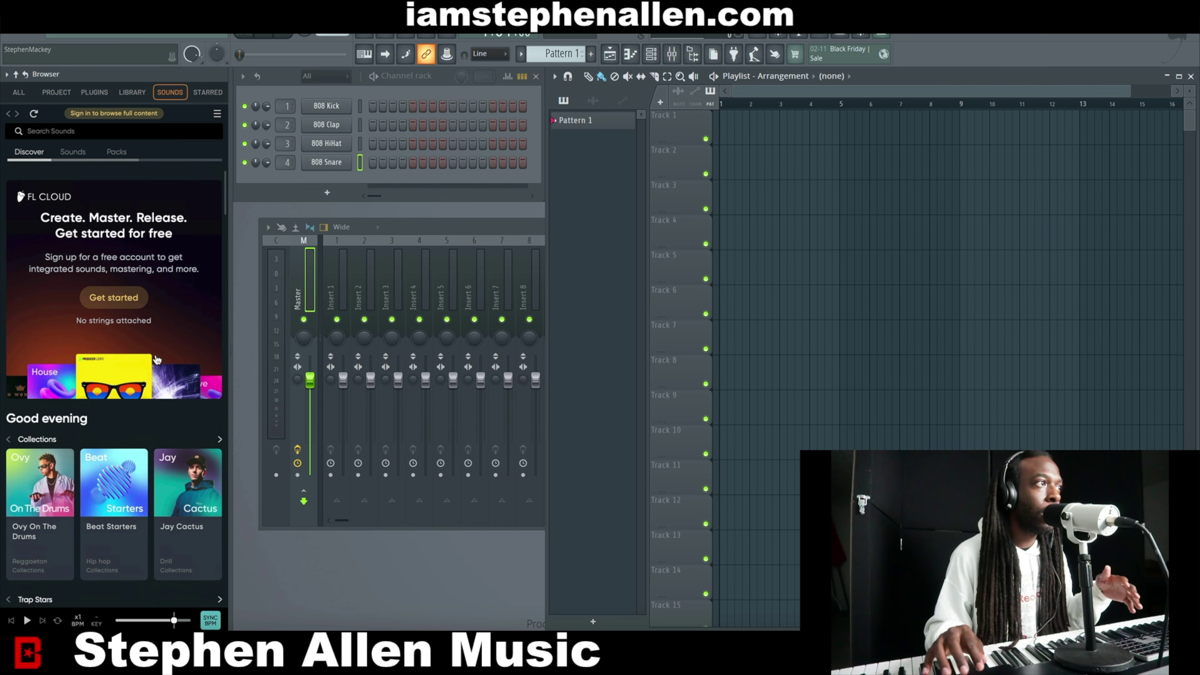
pyautogui.scroll(-1, 156, 359)
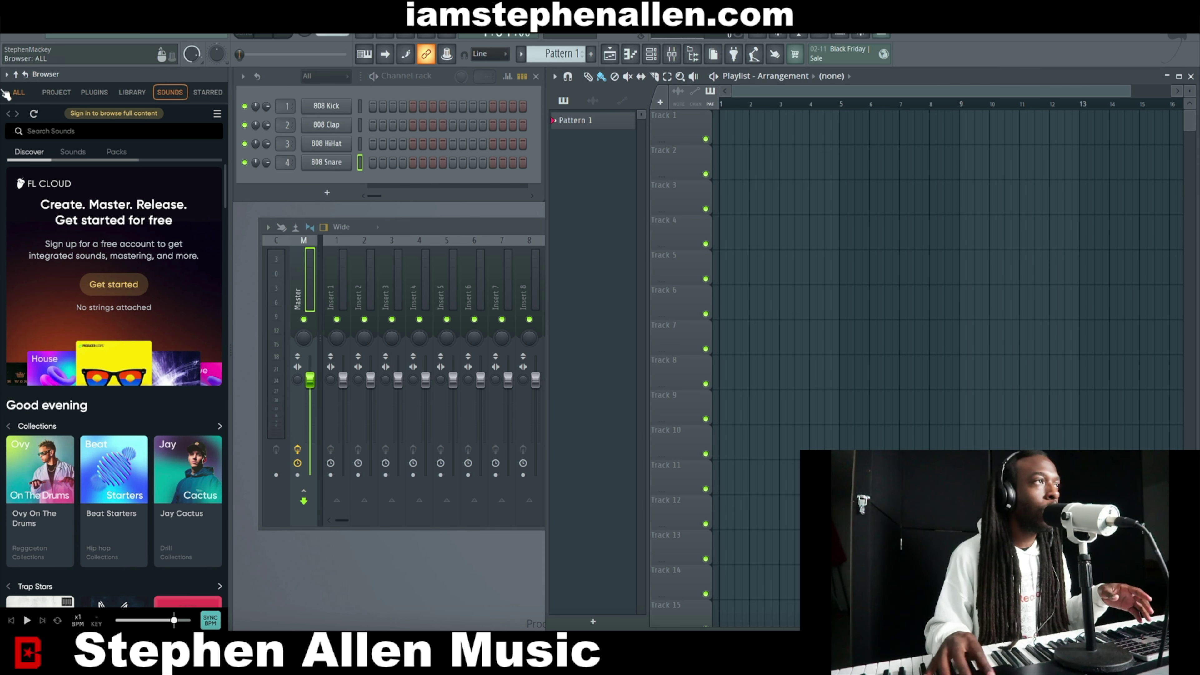
# View the browser's library contents, and expand the plugin database's Effects folder to list its categories
pyautogui.click(142, 94)
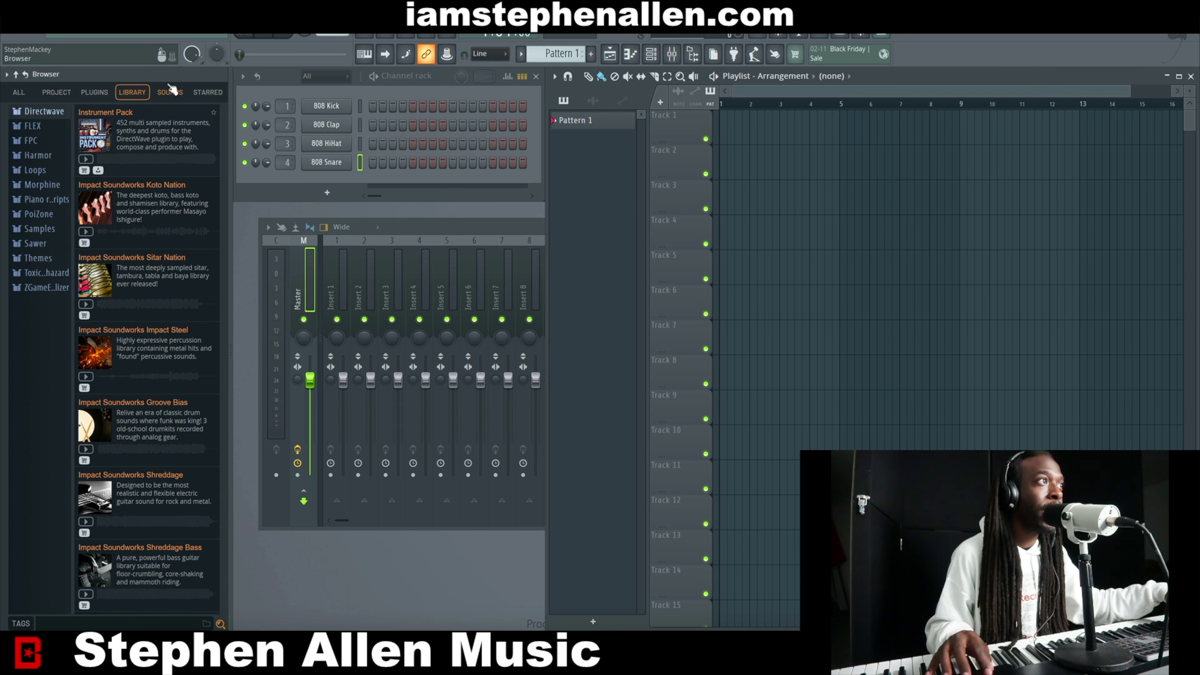
pyautogui.click(95, 92)
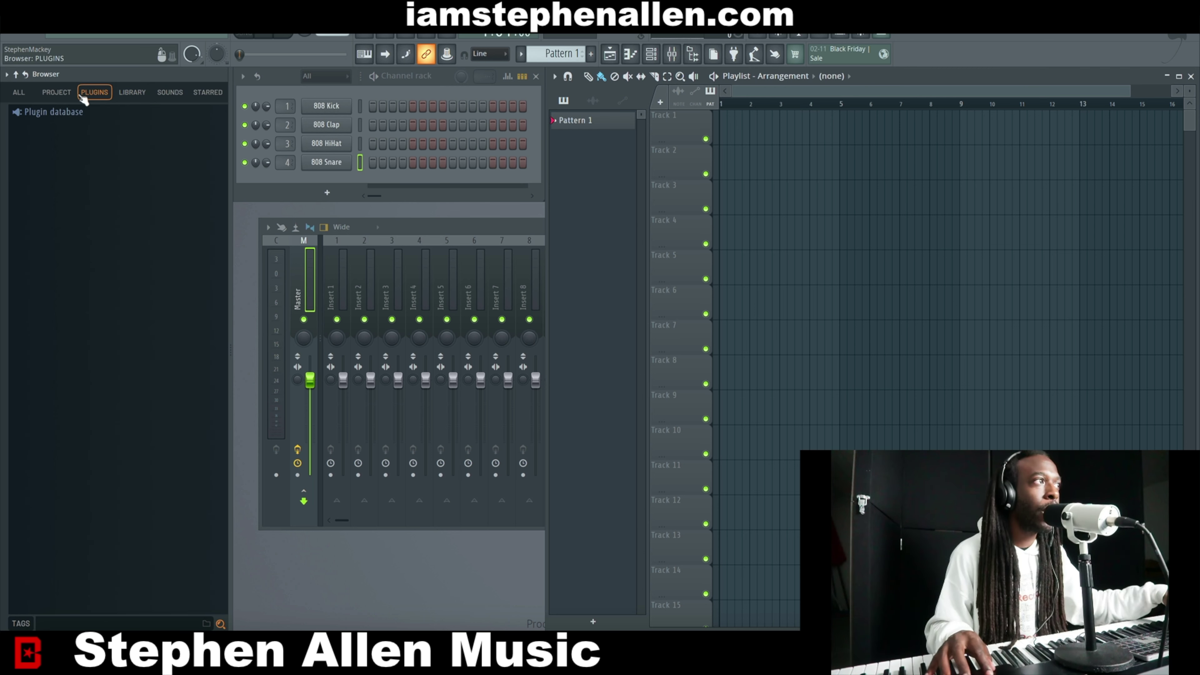
pyautogui.click(63, 114)
pyautogui.click(47, 127)
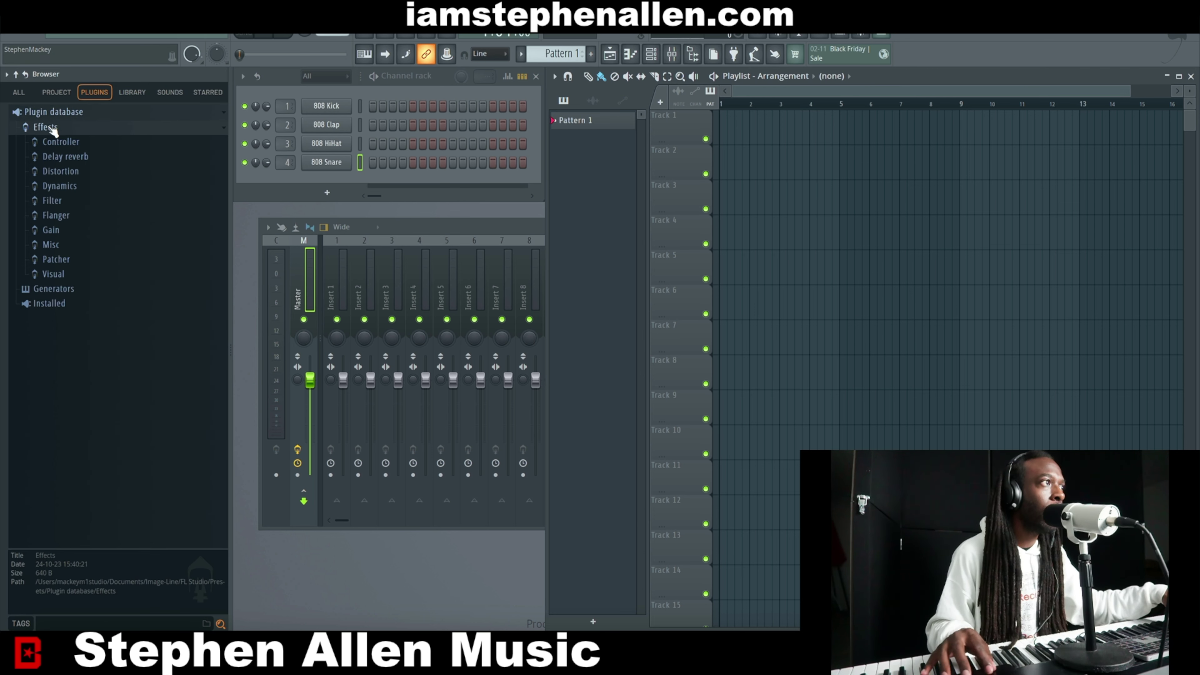
# Collapse the plugin database's Effects folder and check its Generators and Installed folders
pyautogui.click(56, 128)
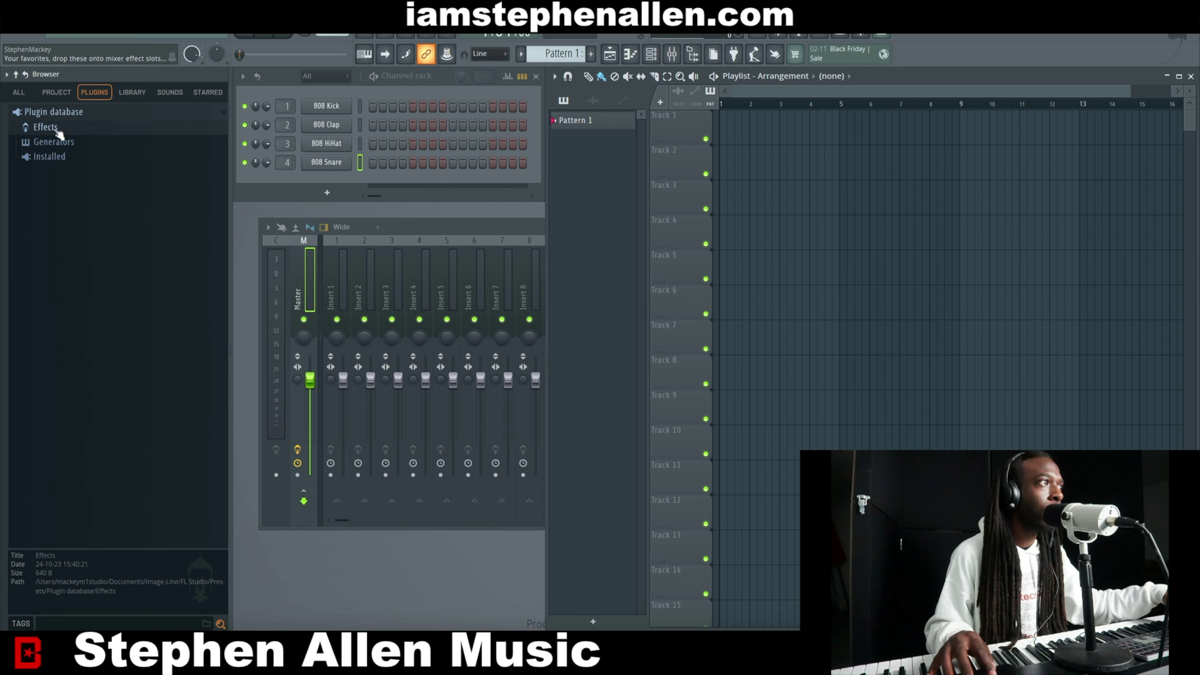
pyautogui.click(66, 142)
pyautogui.click(68, 143)
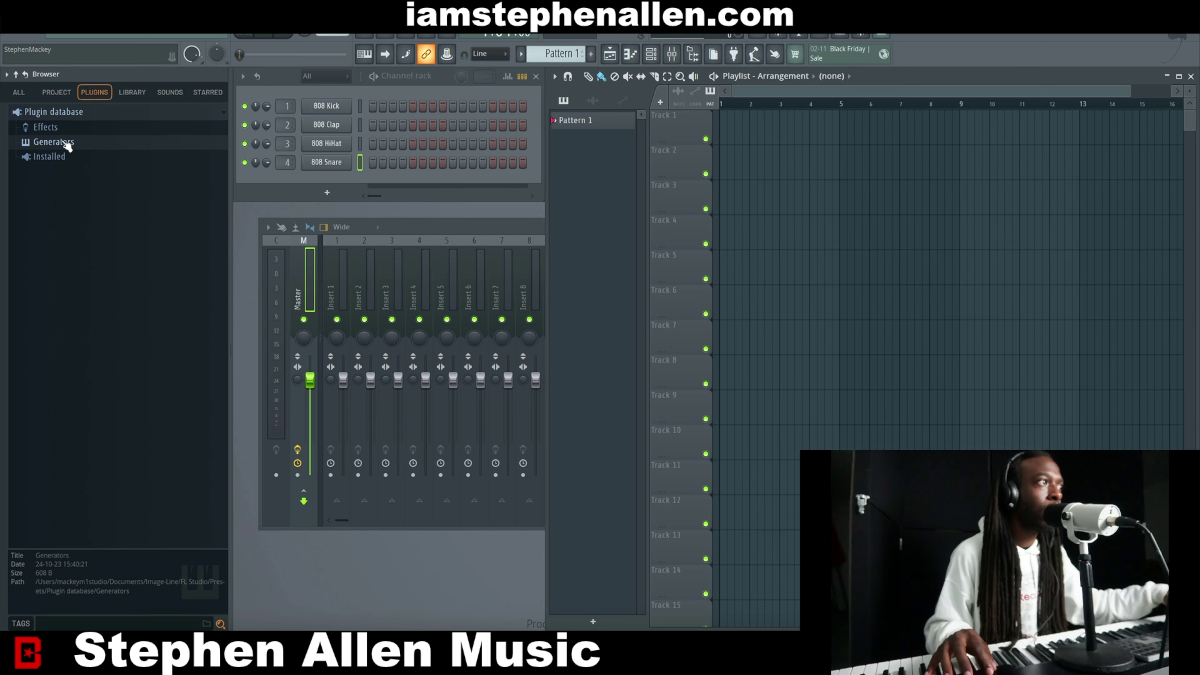
pyautogui.click(65, 157)
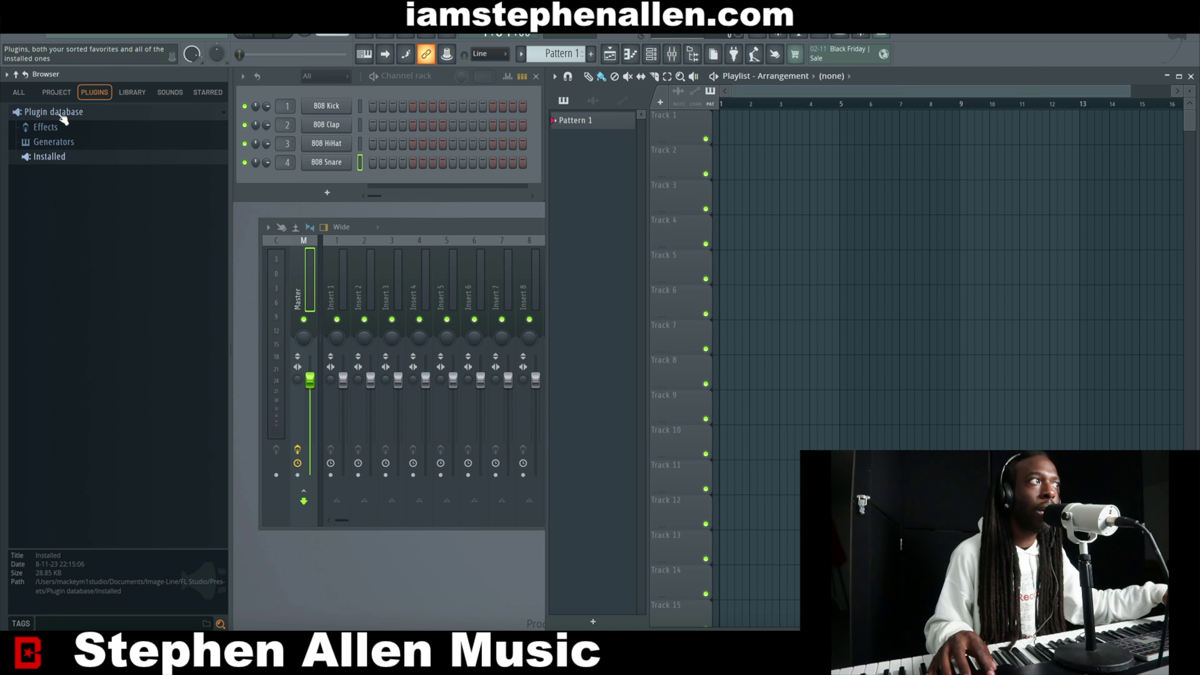
# Show all browser content and expand the Packs folder through Drums to the Cymbals samples
pyautogui.click(57, 93)
pyautogui.click(18, 92)
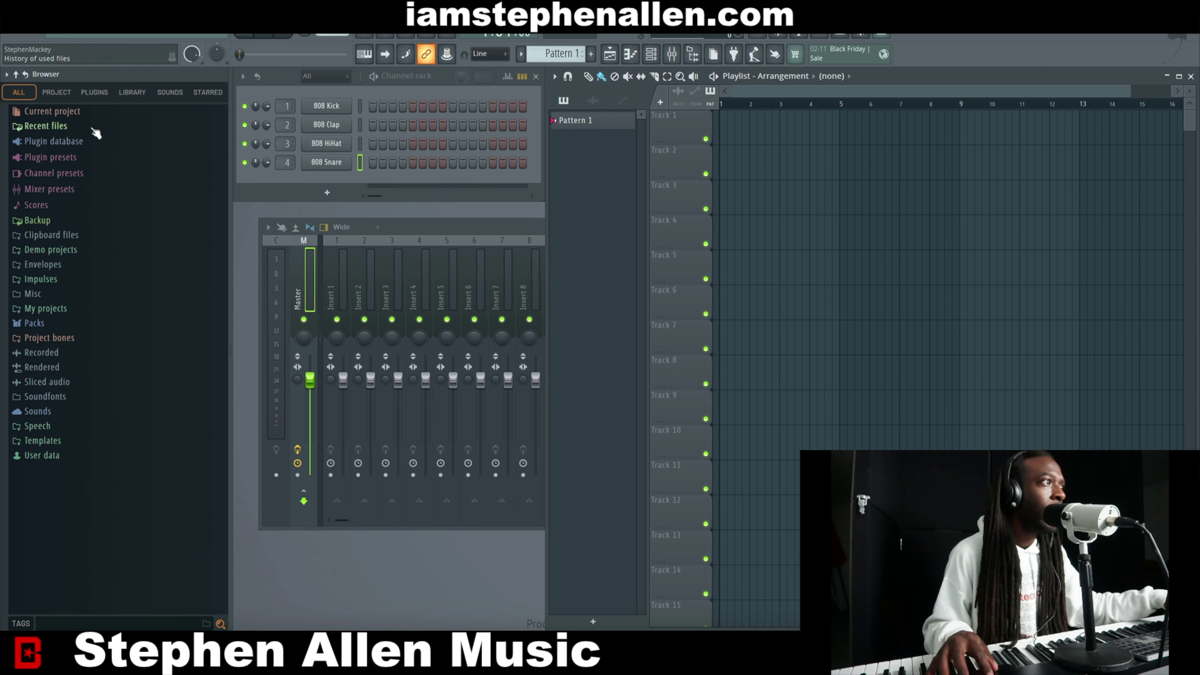
pyautogui.click(40, 325)
pyautogui.scroll(-4, 60, 303)
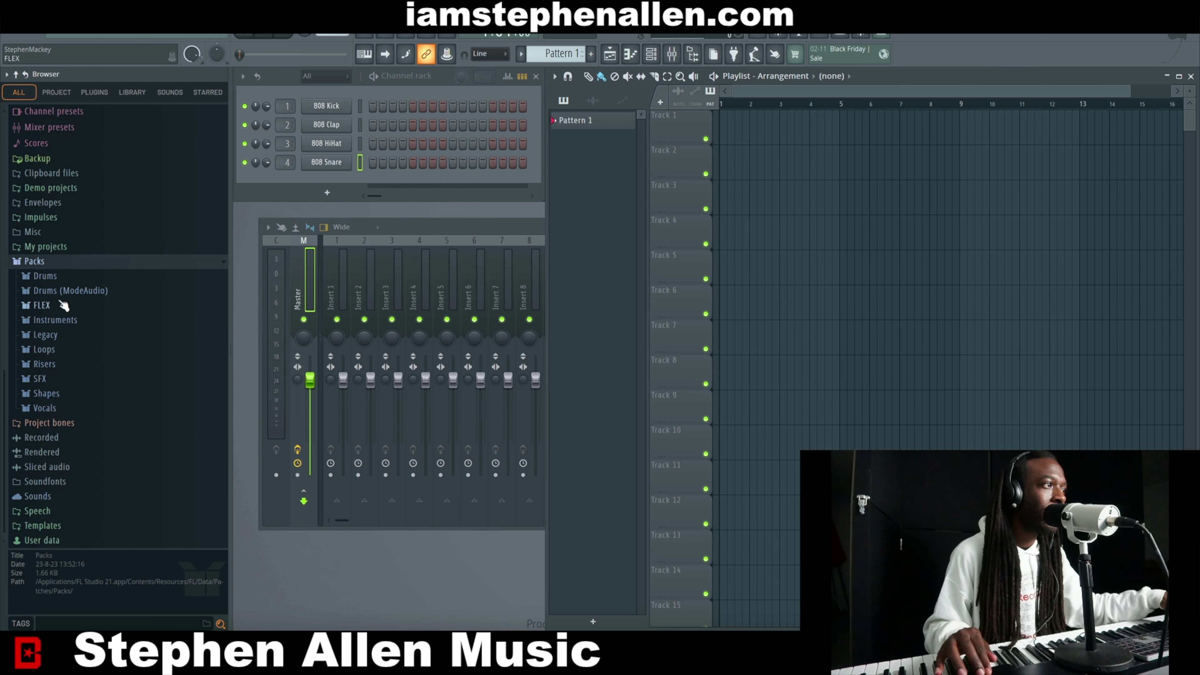
pyautogui.click(80, 279)
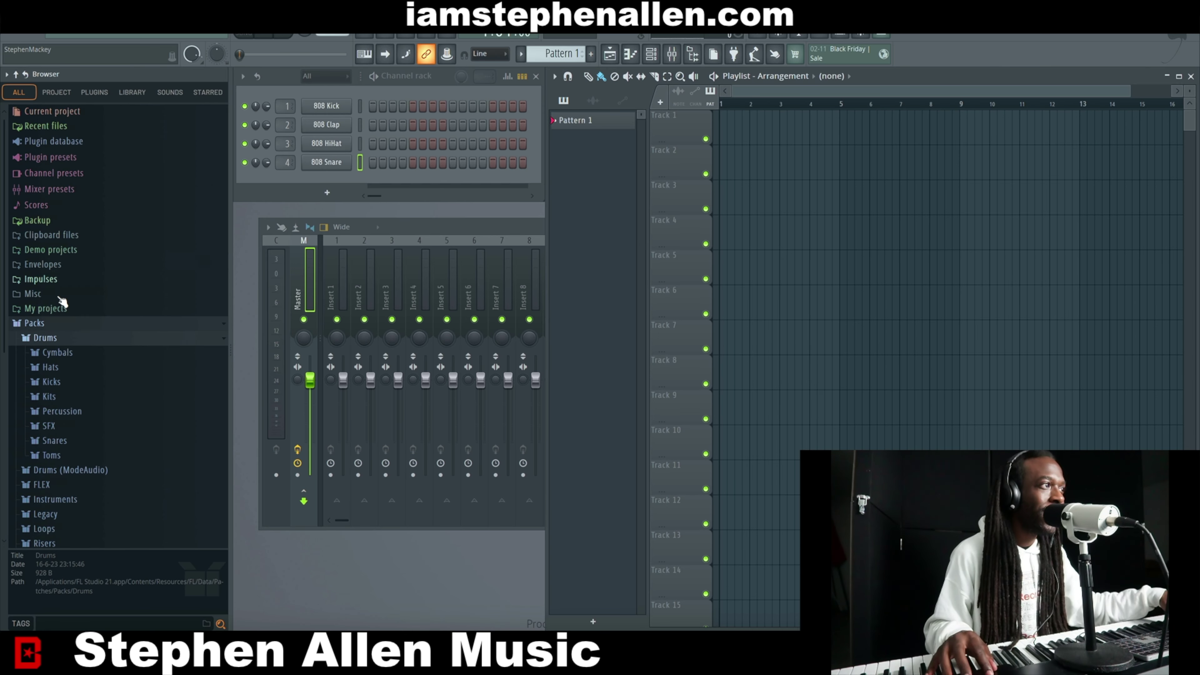
pyautogui.click(63, 360)
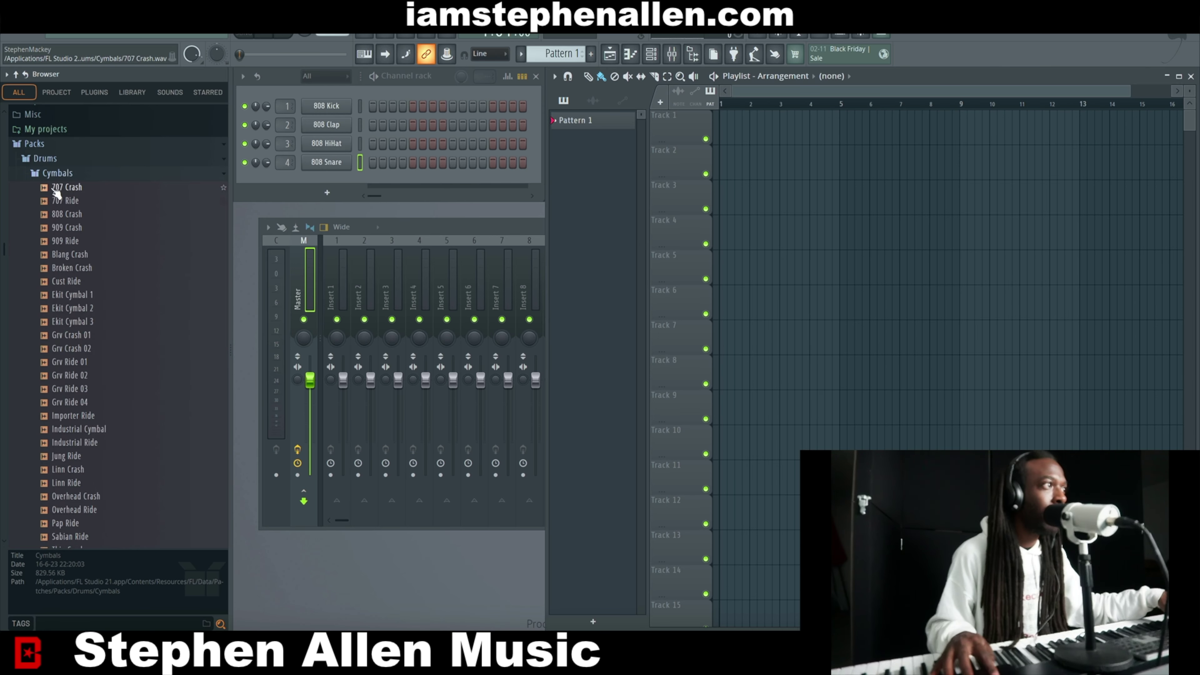
# Audition the Cymbals samples one after another from 707 Crash down to Zild Splash, and collapse the Cymbals folder
pyautogui.click(67, 189)
pyautogui.press('Down')
pyautogui.press('Down')
pyautogui.press('Down')
pyautogui.press('Down')
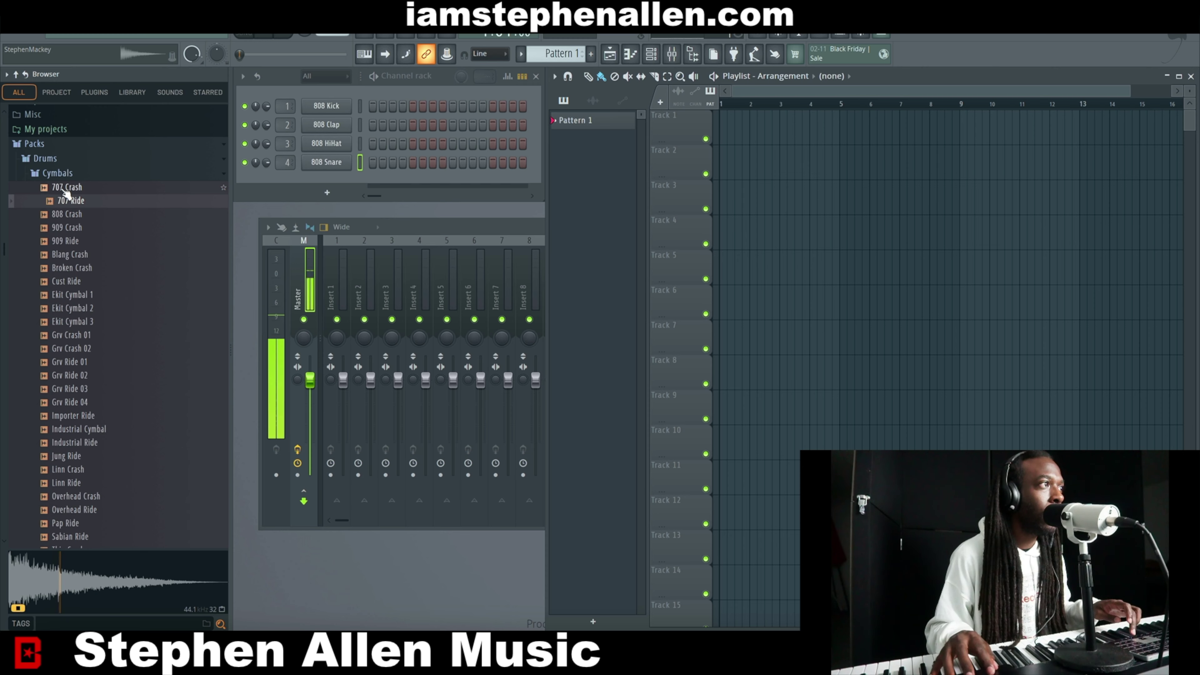
pyautogui.press('Down')
pyautogui.press('Down')
pyautogui.press('Down')
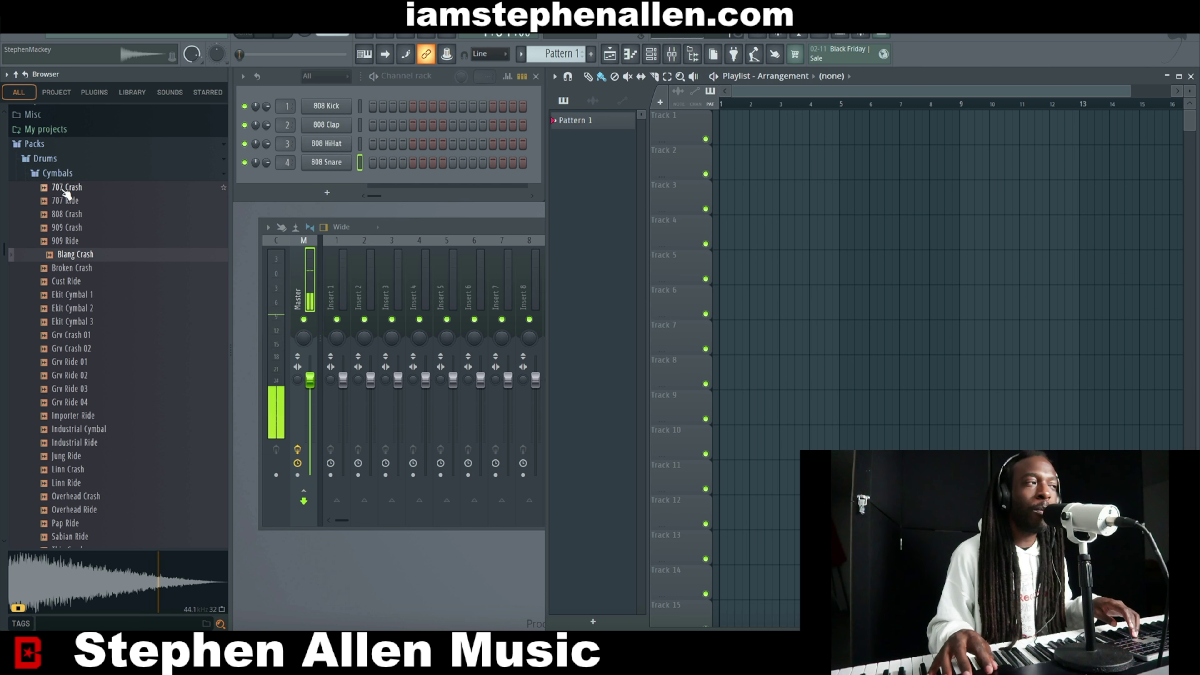
pyautogui.press('Down')
pyautogui.press('Down')
pyautogui.press('Down')
pyautogui.press('Down')
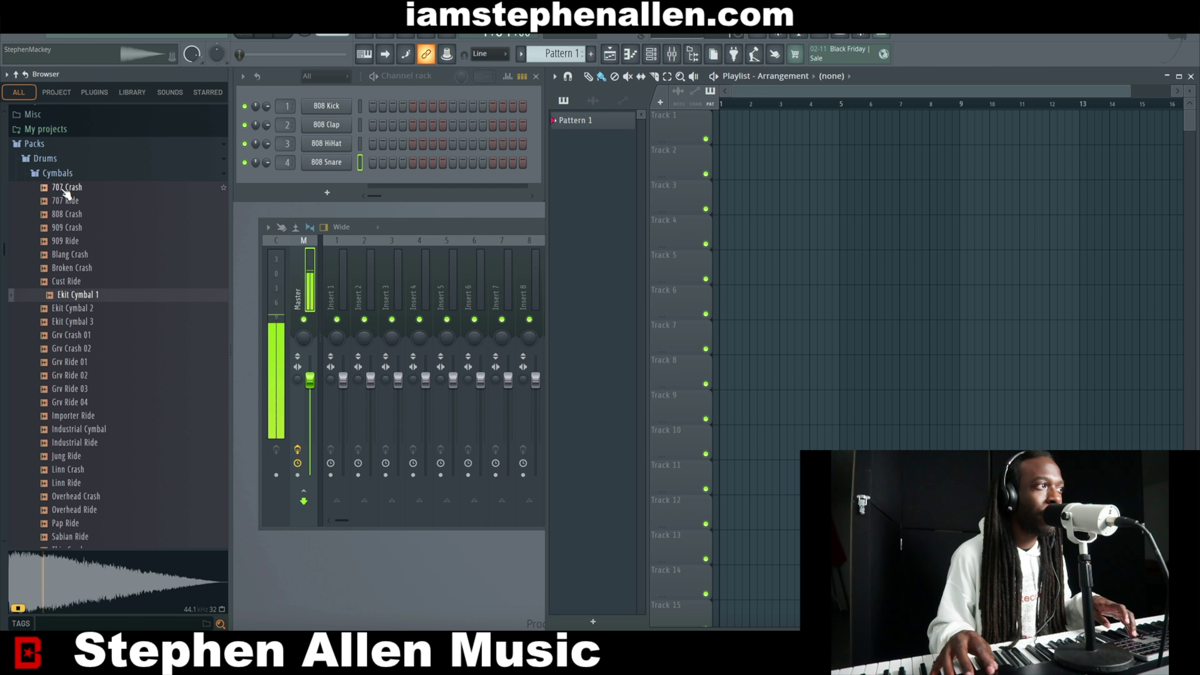
pyautogui.press('Down')
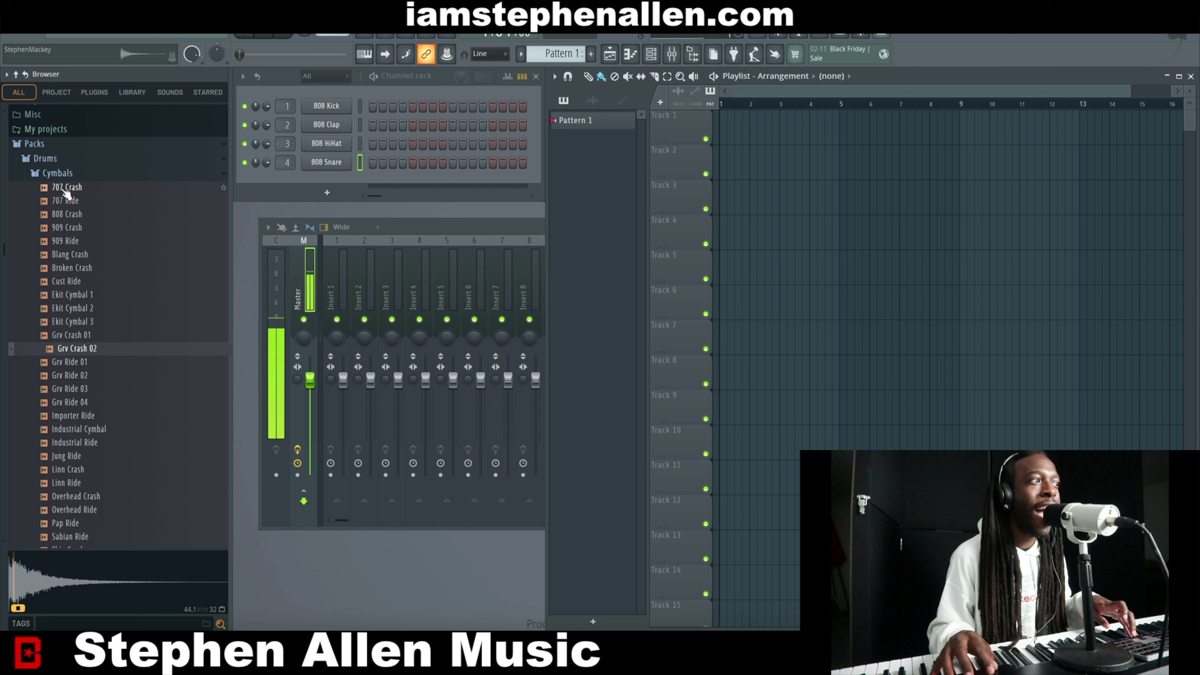
pyautogui.press('Down')
pyautogui.press('Down')
pyautogui.press('Down')
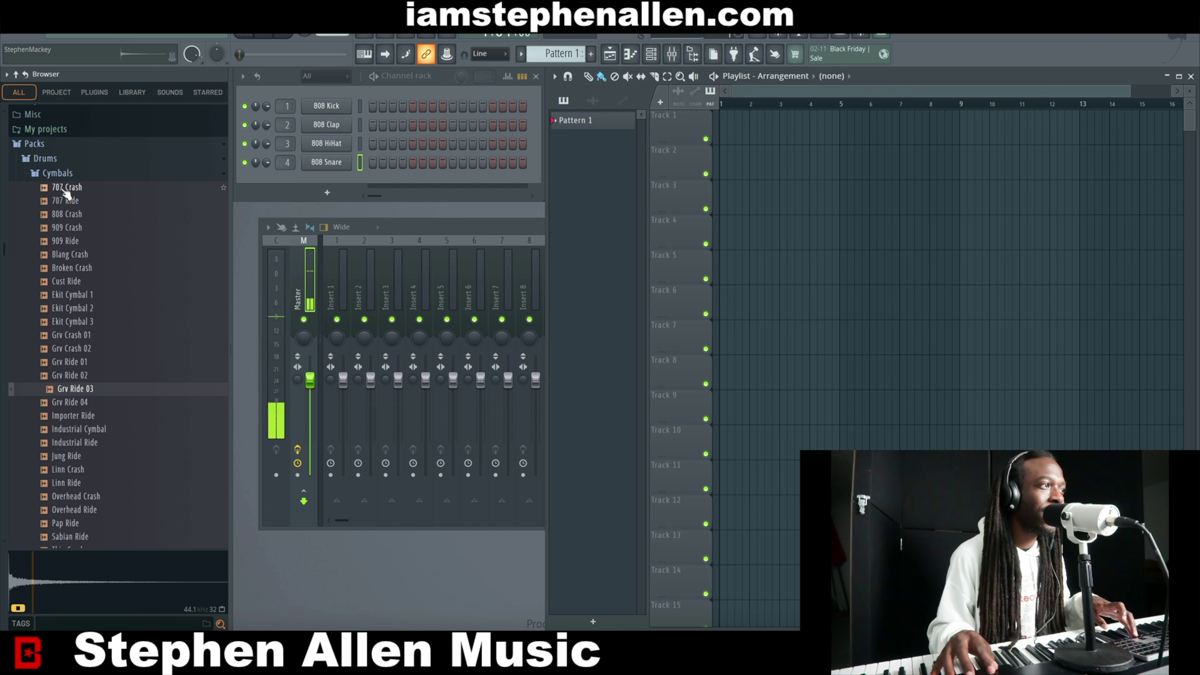
pyautogui.press('Down')
pyautogui.press('Down')
pyautogui.press('Down')
pyautogui.press('Down')
pyautogui.press('Down')
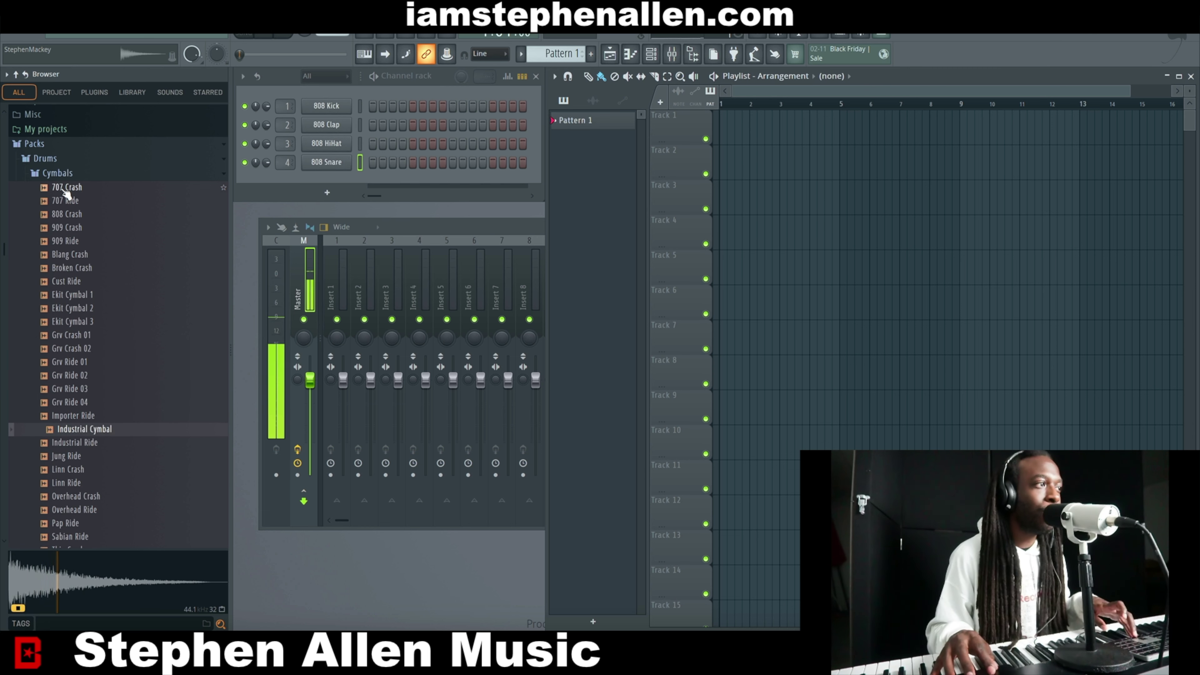
pyautogui.press('Down')
pyautogui.press('Down')
pyautogui.press('Down')
pyautogui.press('Down')
pyautogui.press('Down')
pyautogui.press('Down')
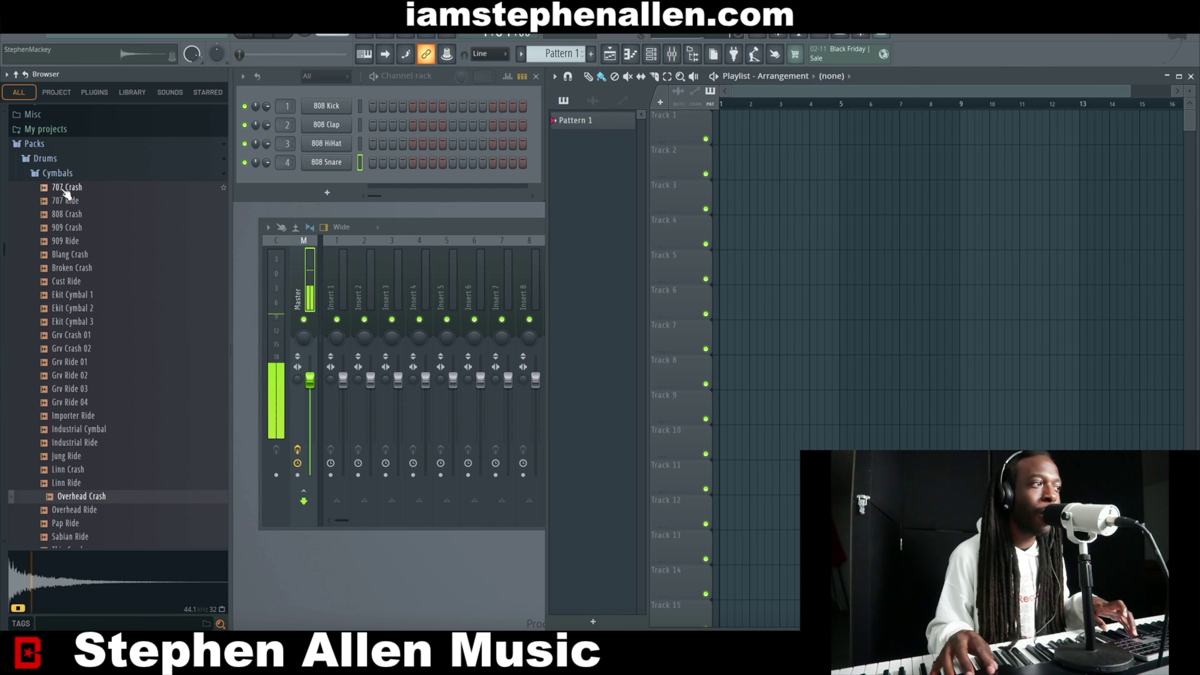
pyautogui.press('Down')
pyautogui.press('Down')
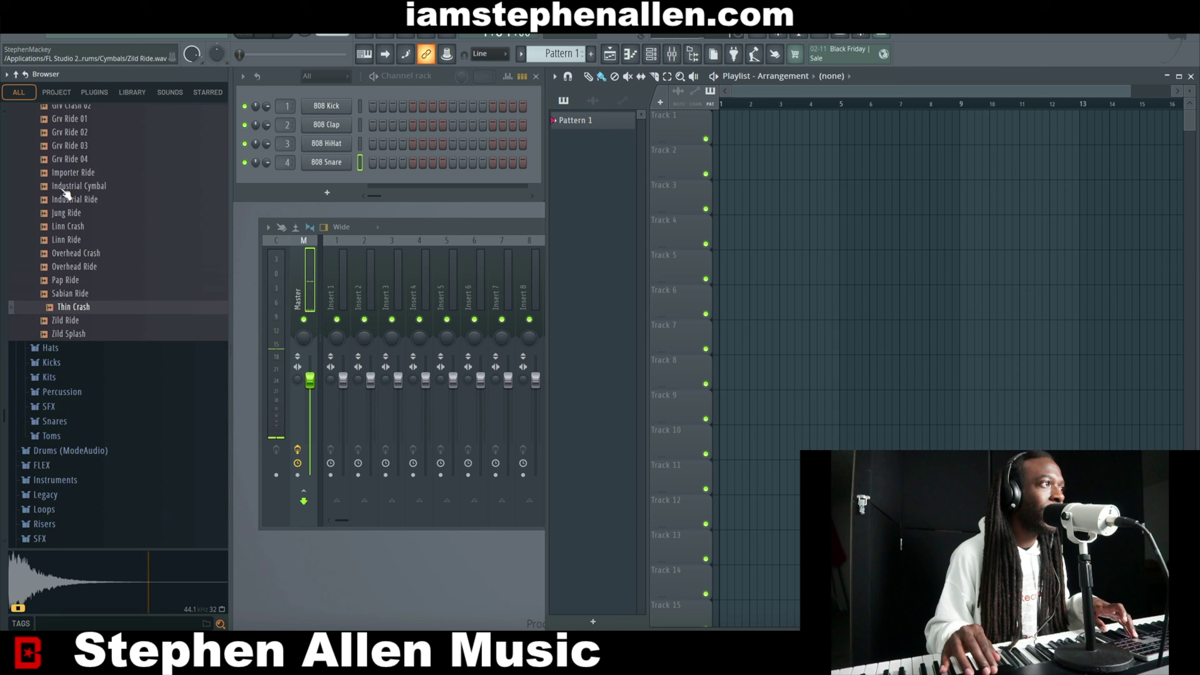
pyautogui.press('Down')
pyautogui.press('Down')
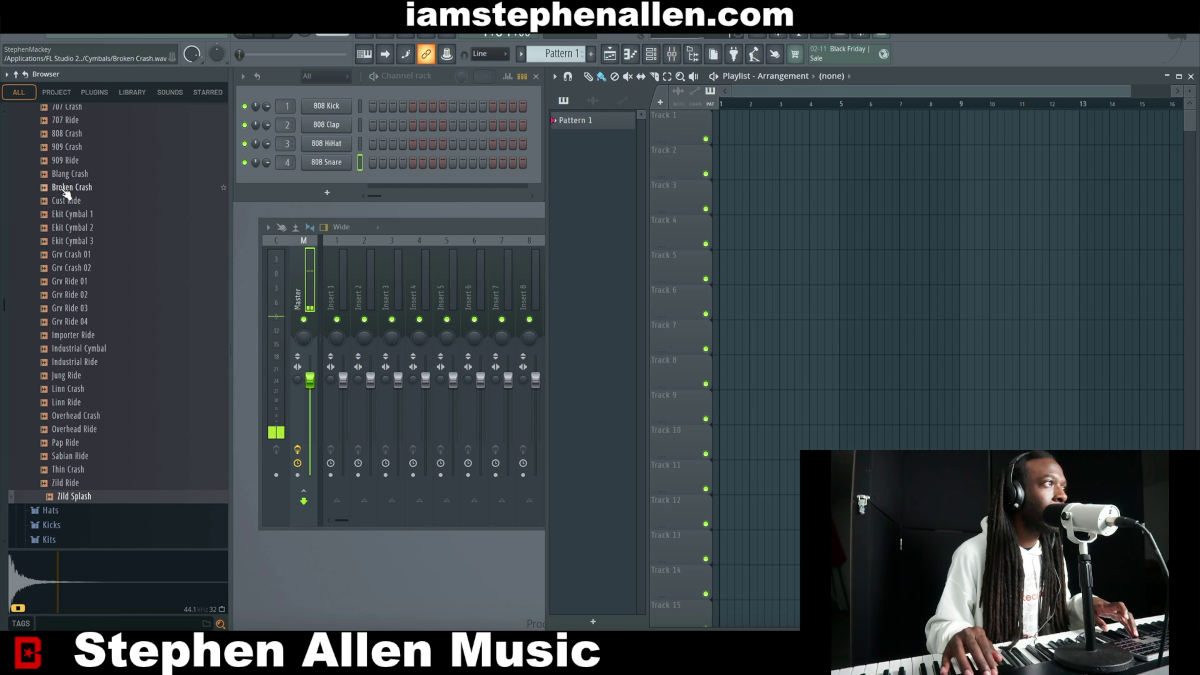
pyautogui.scroll(8, 67, 179)
pyautogui.click(84, 281)
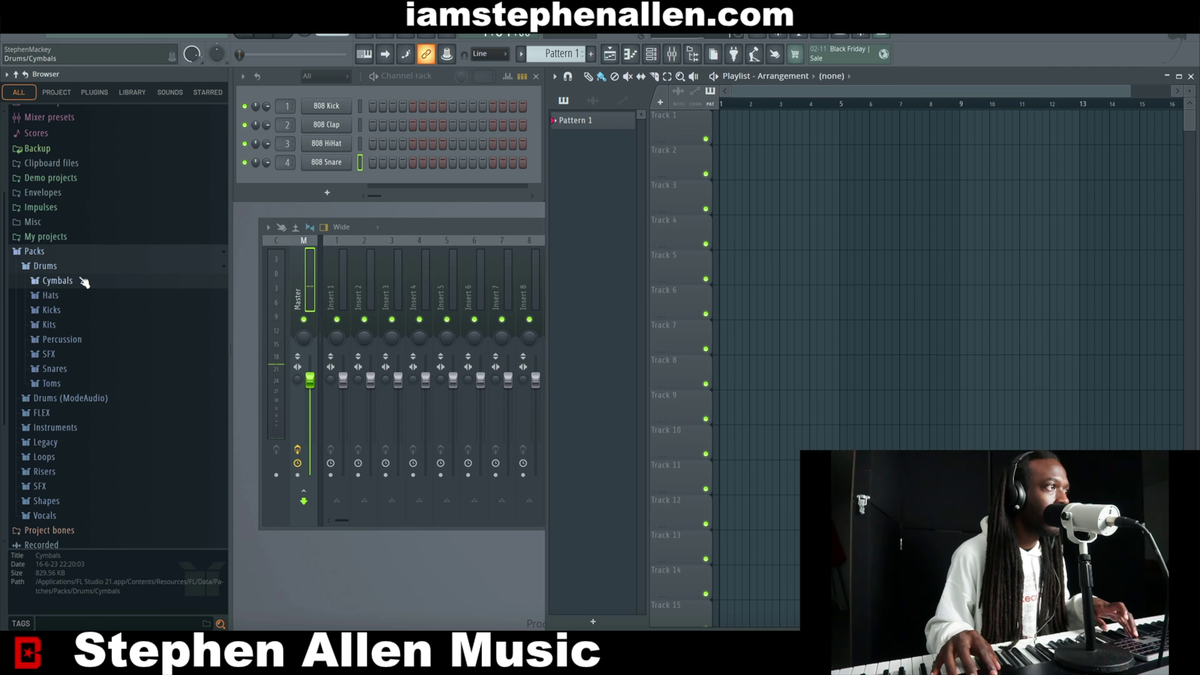
# Expand the Drums pack's Kits folder, select Groove Bias multi out, look through the kit list, and collapse the folder
pyautogui.click(49, 324)
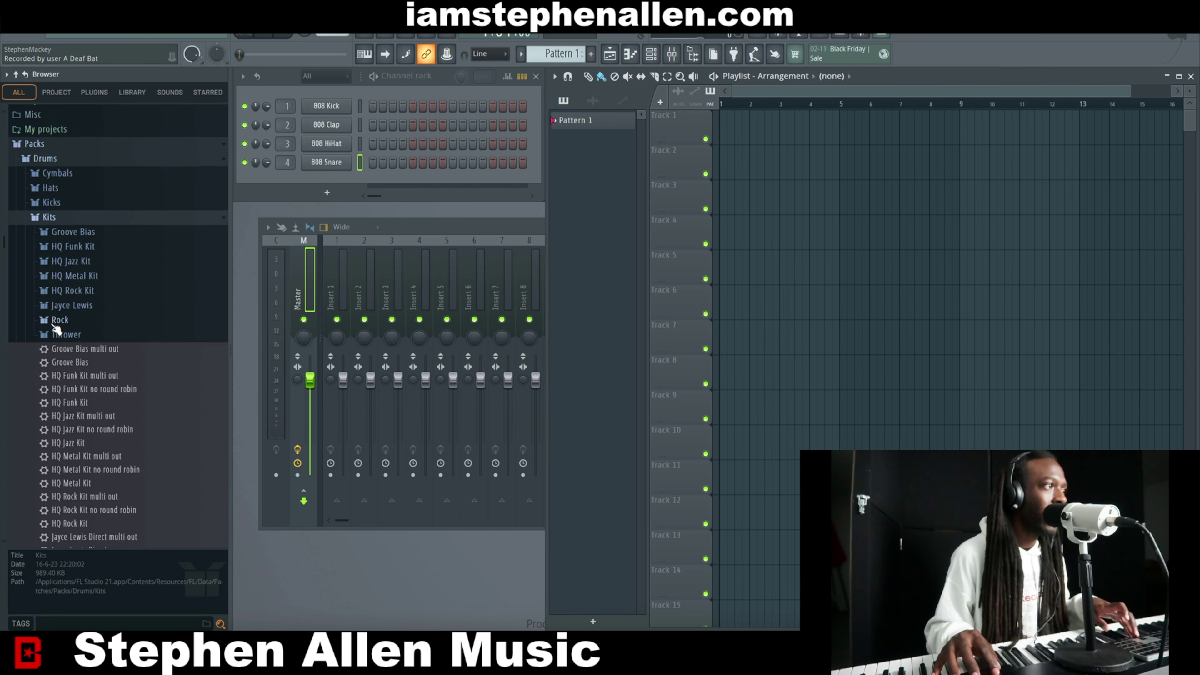
pyautogui.click(88, 353)
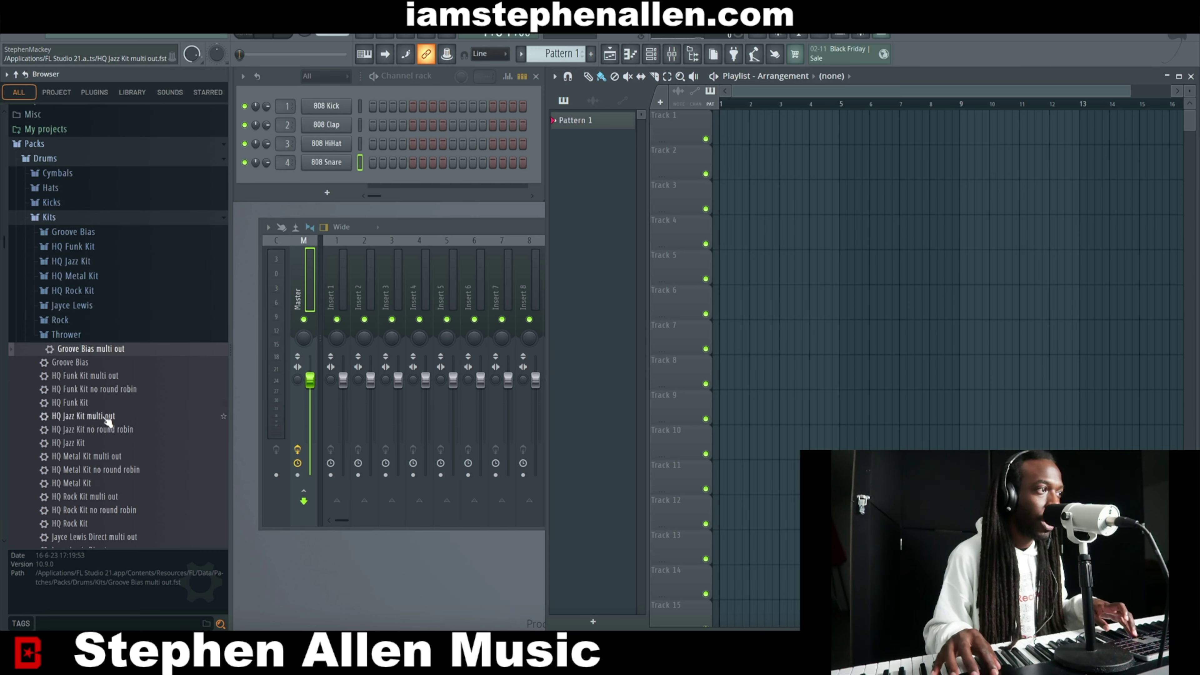
pyautogui.scroll(-5, 108, 420)
pyautogui.scroll(-1, 108, 420)
pyautogui.scroll(6, 108, 421)
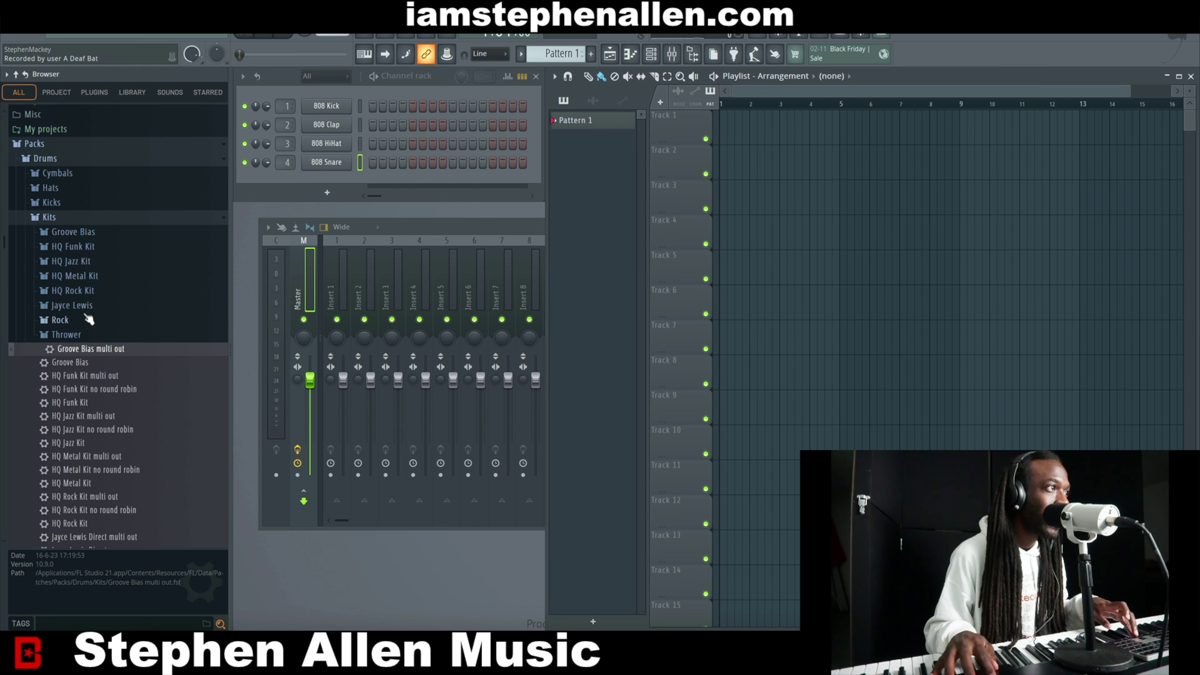
pyautogui.click(82, 224)
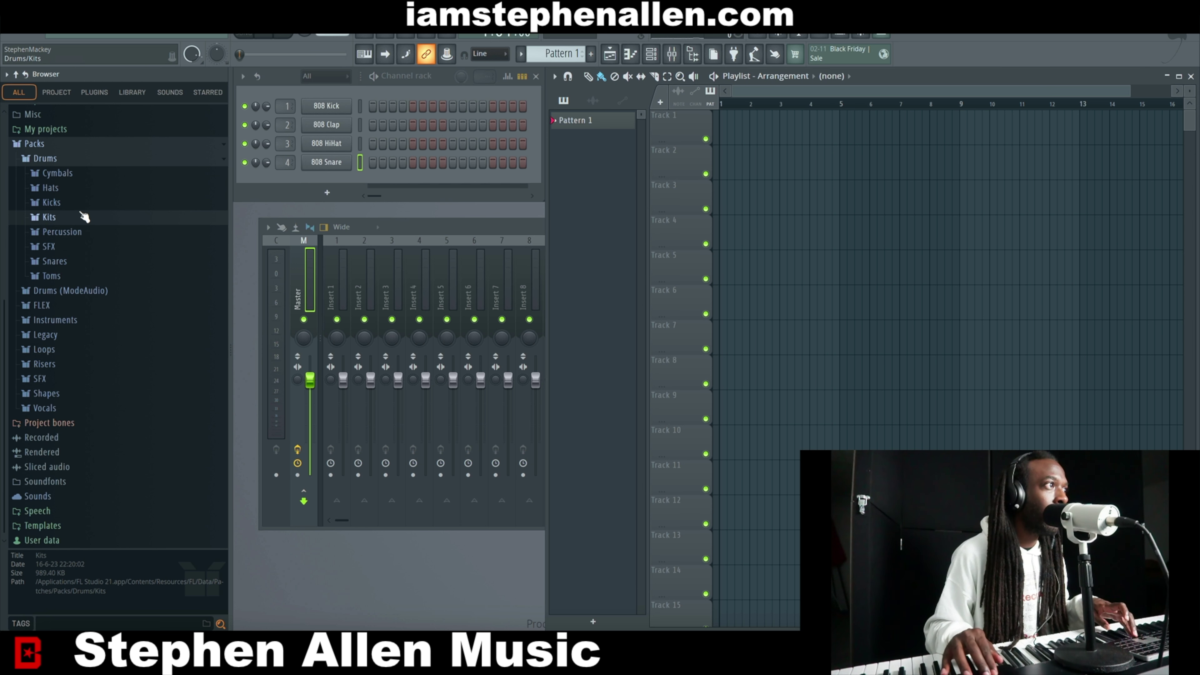
# Expand the Drums pack's Hats folder and preview its first samples, 707 CH, 707 OH and 808 CH
pyautogui.scroll(2, 84, 216)
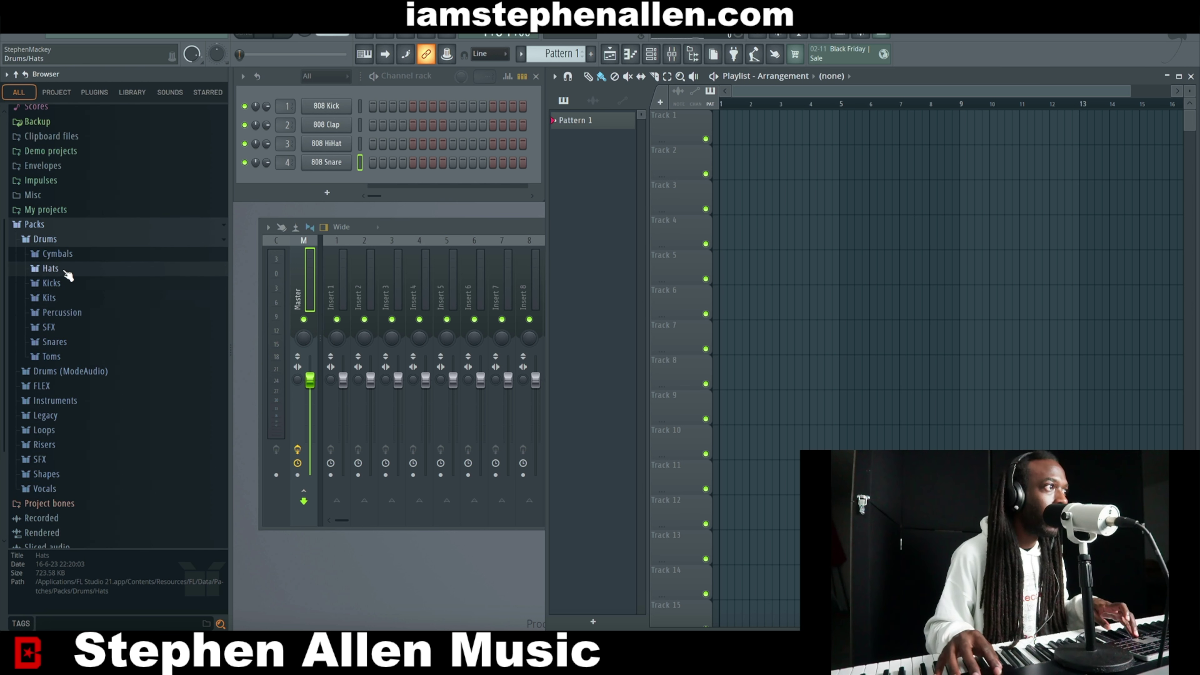
pyautogui.click(68, 269)
pyautogui.click(73, 202)
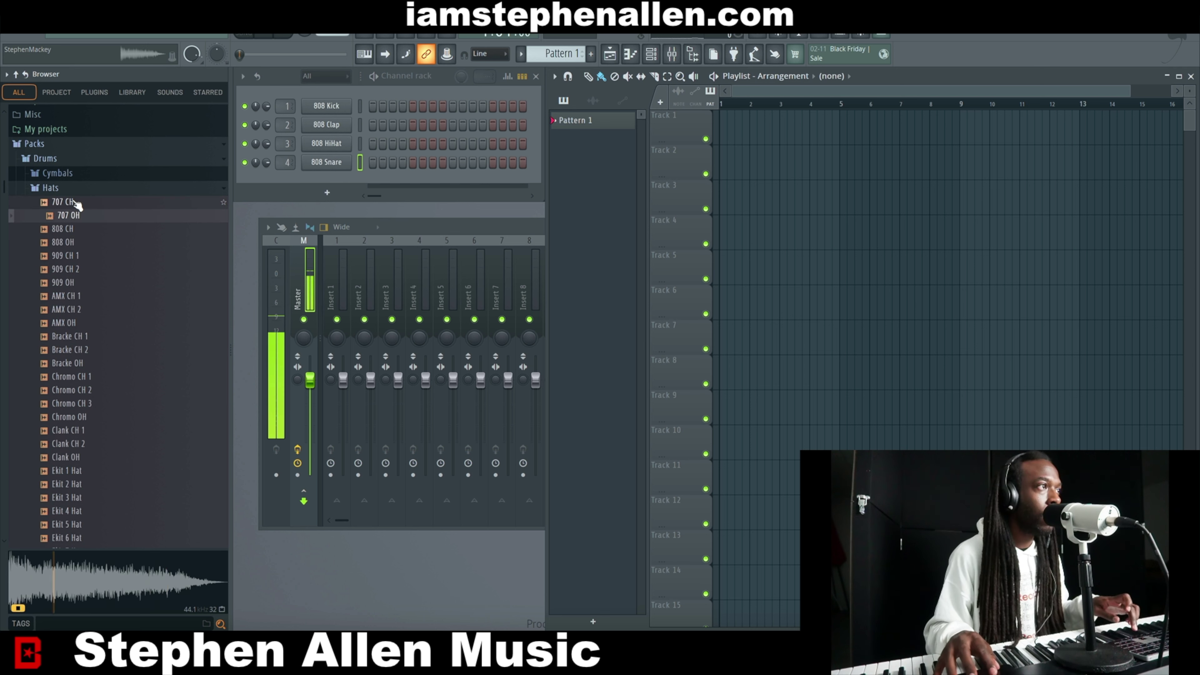
pyautogui.press('Down')
pyautogui.press('Down')
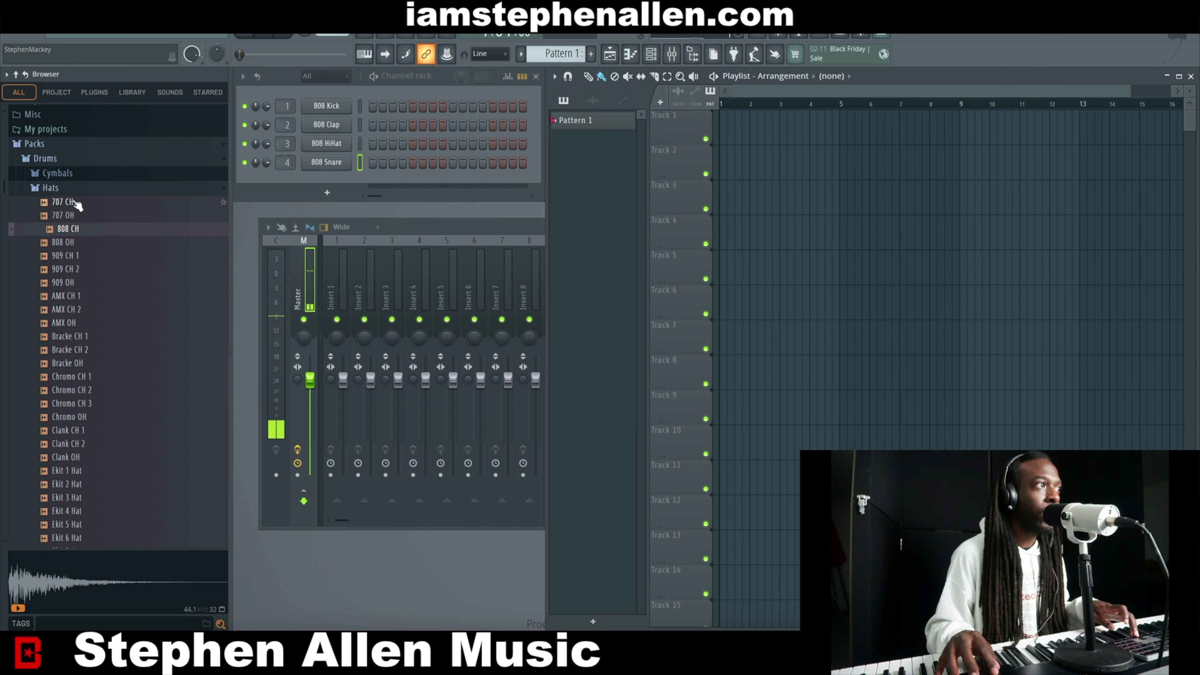
pyautogui.press('Down')
pyautogui.press('Up')
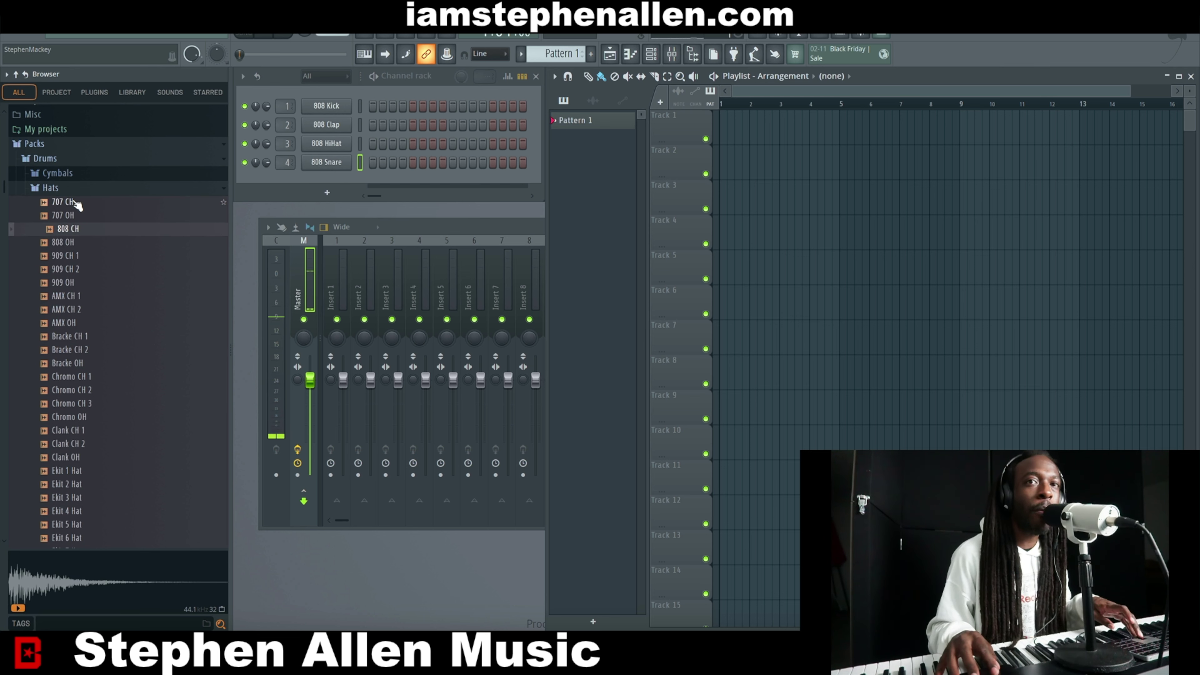
pyautogui.press('Up')
pyautogui.press('Down')
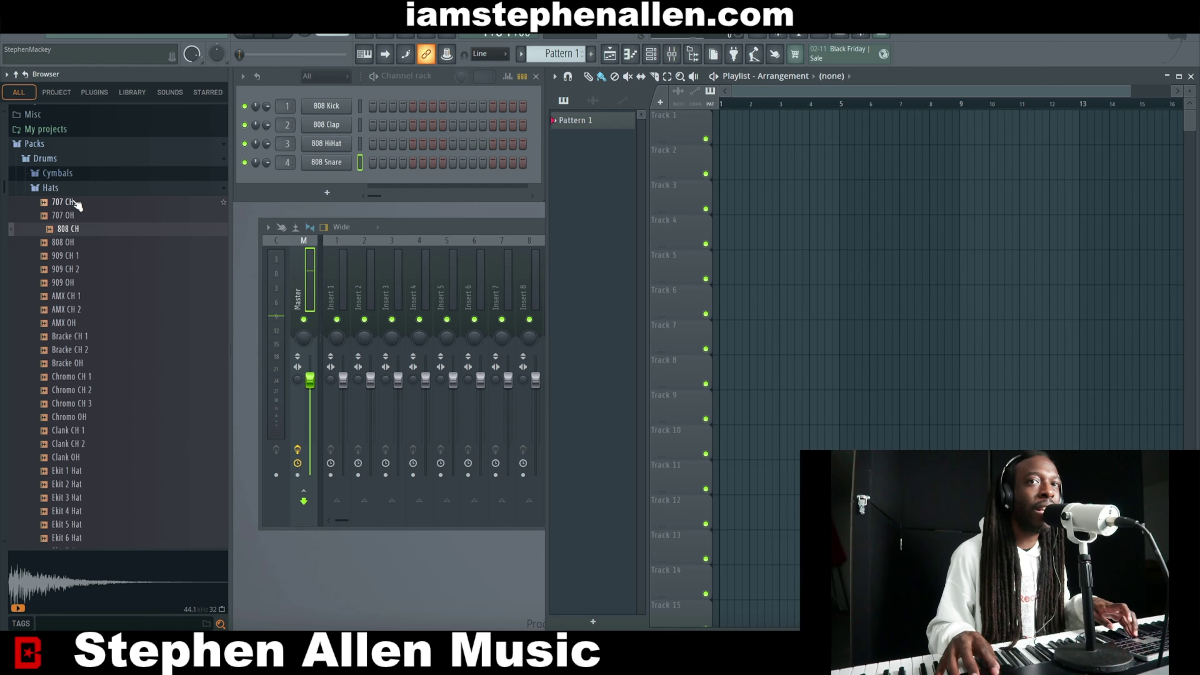
# Audition the Hats samples in sequence from 808 OH down to Ice Hat 5, and go back up to Ice Hat 3
pyautogui.press('Down')
pyautogui.press('Down')
pyautogui.press('Down')
pyautogui.press('Down')
pyautogui.press('Down')
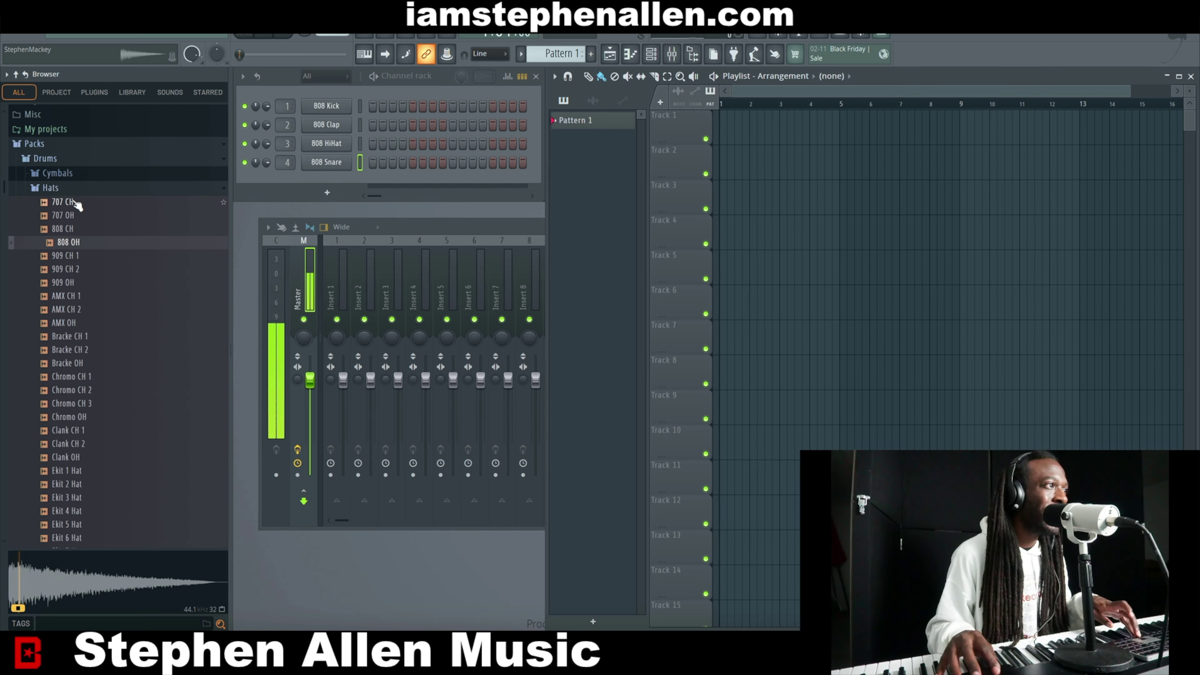
pyautogui.press('Down')
pyautogui.press('Down')
pyautogui.press('Down')
pyautogui.press('Down')
pyautogui.press('Down')
pyautogui.press('Down')
pyautogui.press('Down')
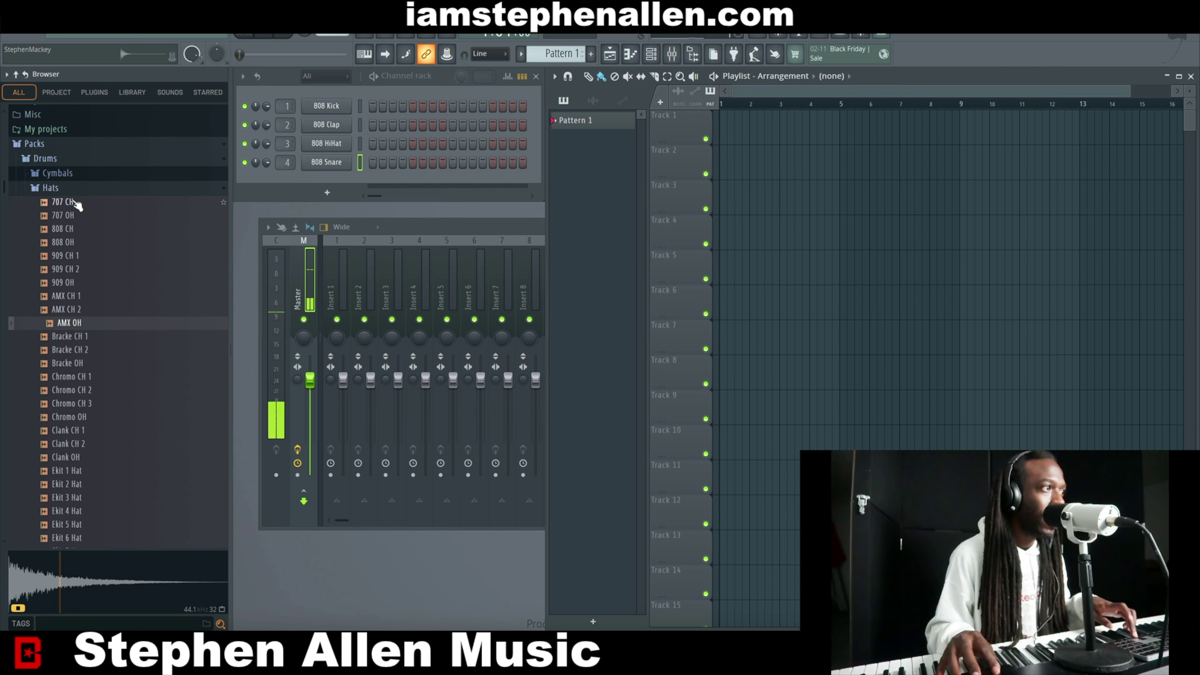
pyautogui.press('Down')
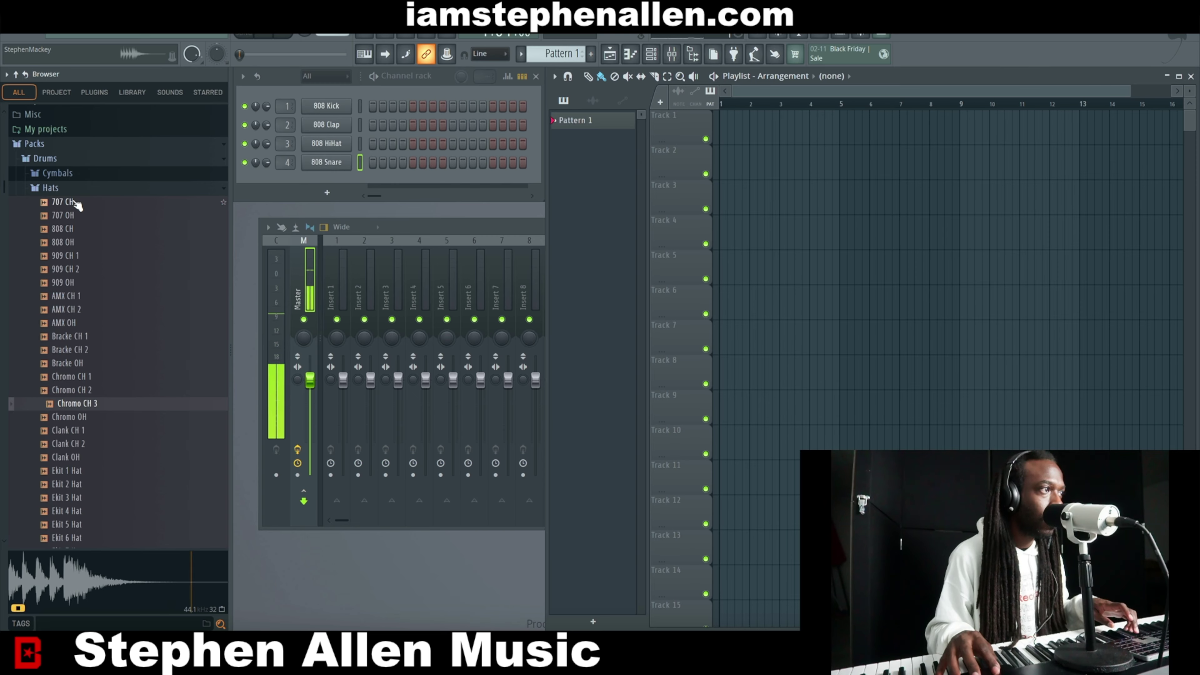
pyautogui.press('Up')
pyautogui.press('Down')
pyautogui.press('Down')
pyautogui.press('Down')
pyautogui.press('Down')
pyautogui.press('Down')
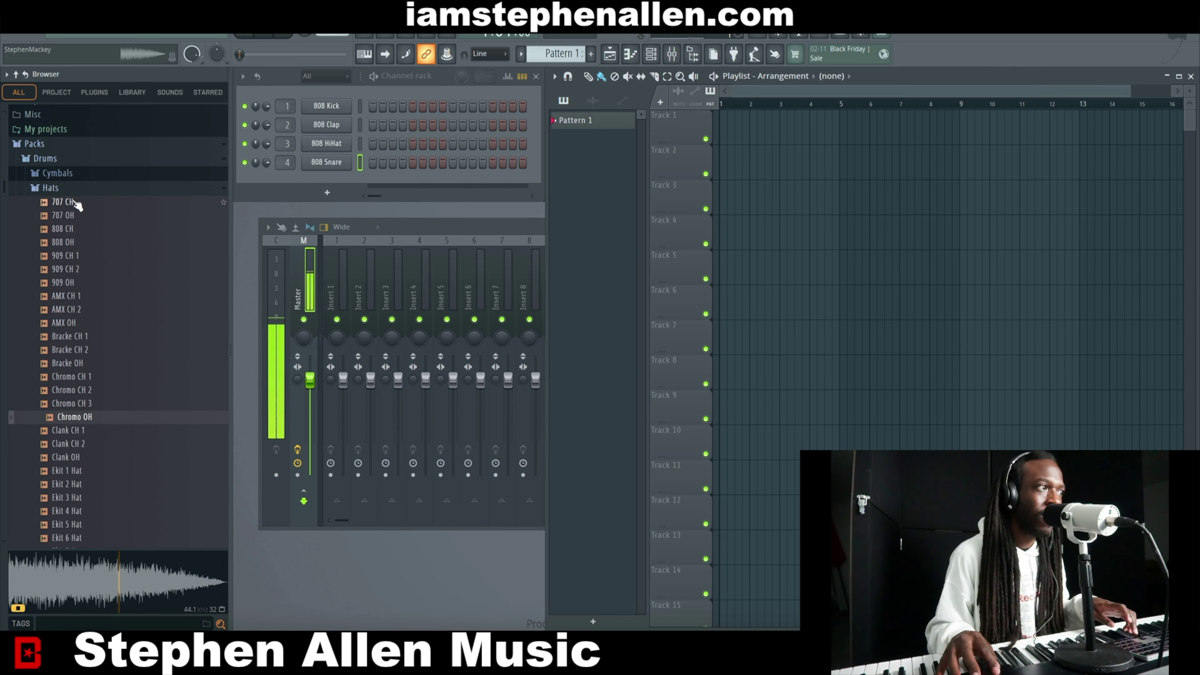
pyautogui.press('Down')
pyautogui.press('Down')
pyautogui.press('Down')
pyautogui.press('Down')
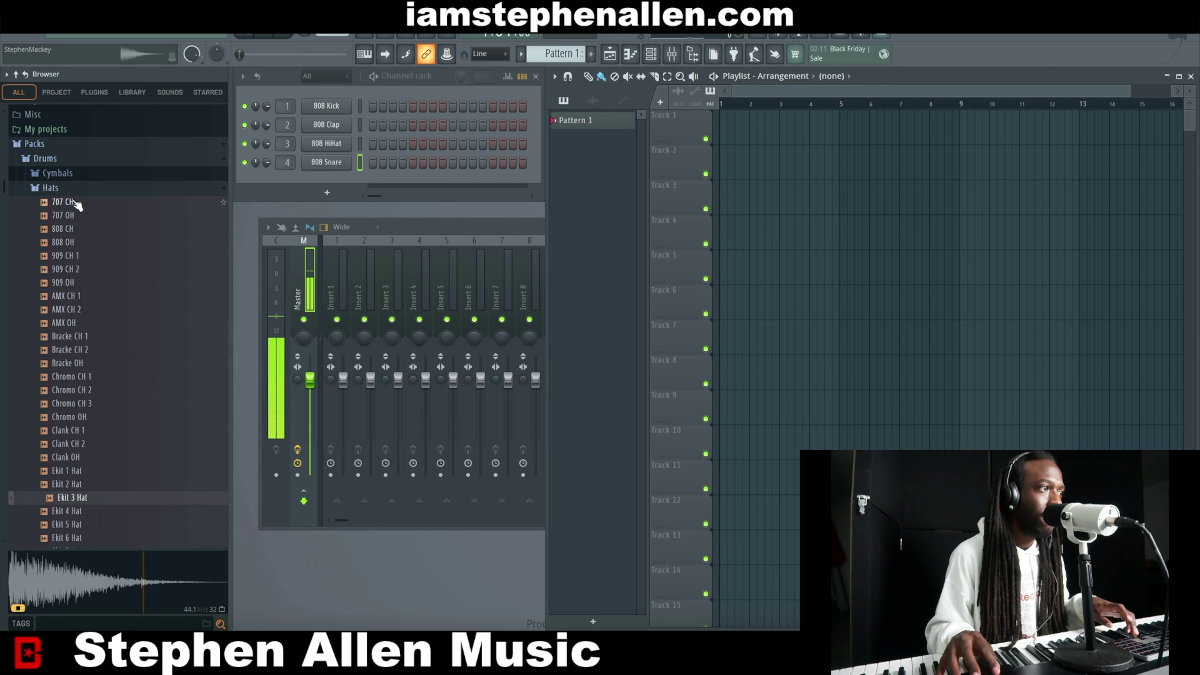
pyautogui.press('Down')
pyautogui.press('Down')
pyautogui.press('Down')
pyautogui.press('Down')
pyautogui.press('Down')
pyautogui.press('Down')
pyautogui.press('Down')
pyautogui.press('Down')
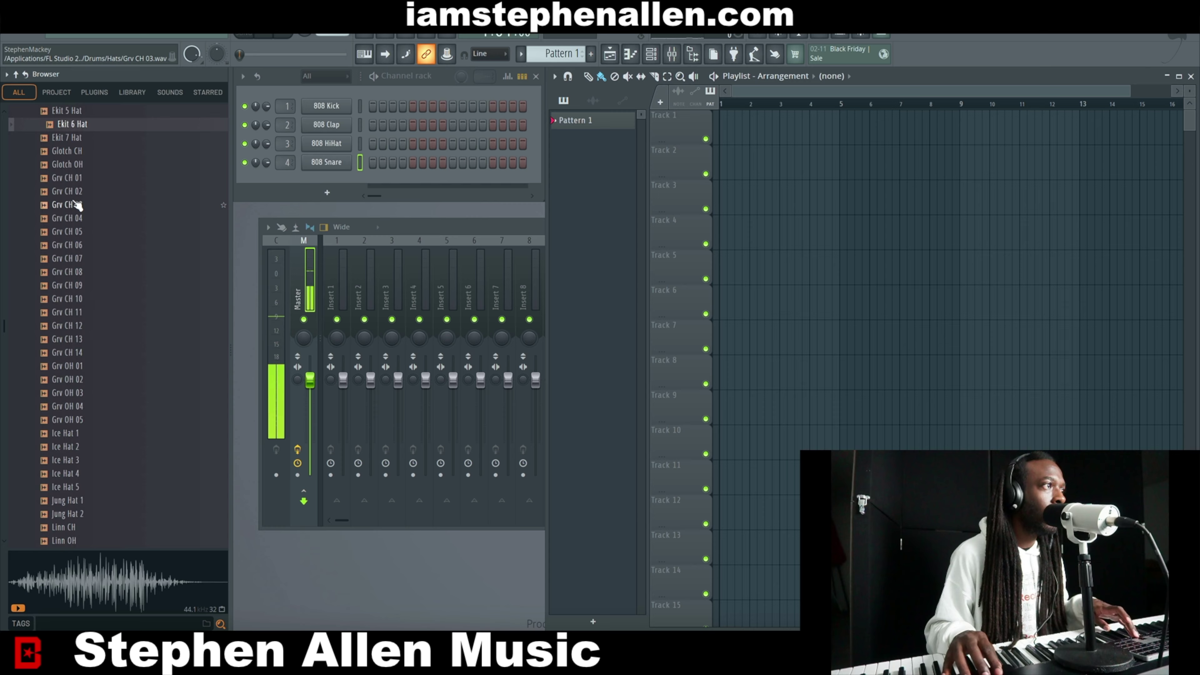
pyautogui.press('Down')
pyautogui.press('Down')
pyautogui.press('Down')
pyautogui.press('Down')
pyautogui.press('Down')
pyautogui.press('Down')
pyautogui.press('Down')
pyautogui.press('Down')
pyautogui.press('Down')
pyautogui.press('Down')
pyautogui.press('Down')
pyautogui.press('Down')
pyautogui.press('Down')
pyautogui.press('Down')
pyautogui.press('Down')
pyautogui.press('Down')
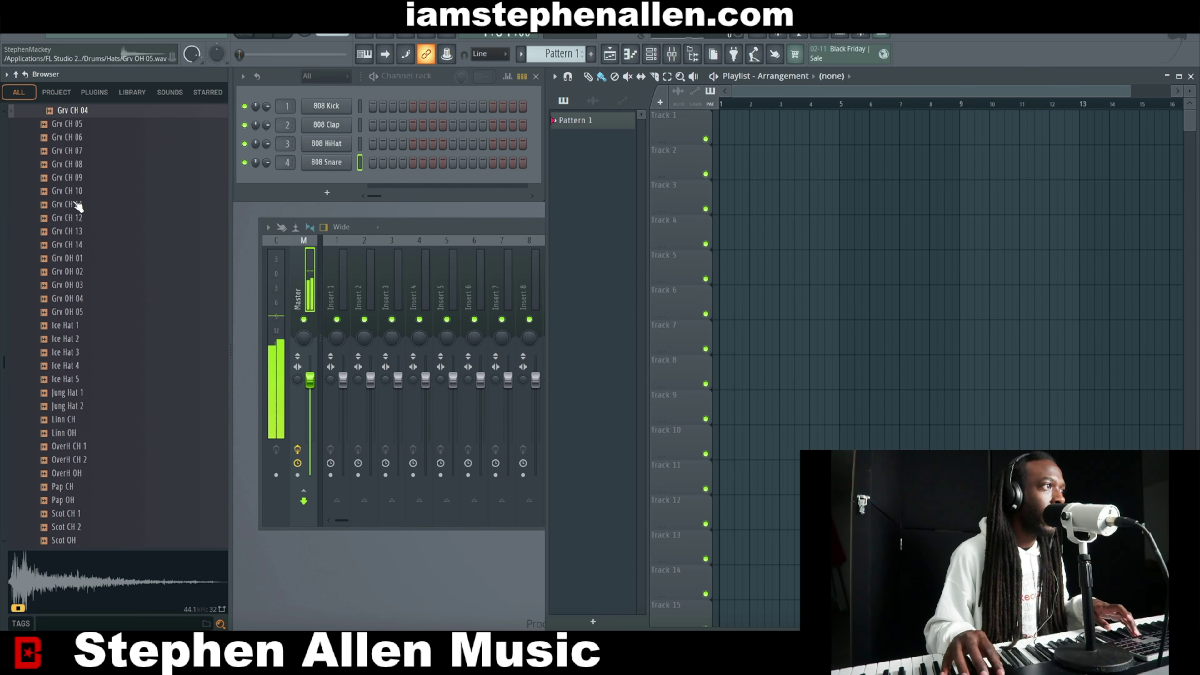
pyautogui.press('Down')
pyautogui.press('Down')
pyautogui.press('Down')
pyautogui.press('Down')
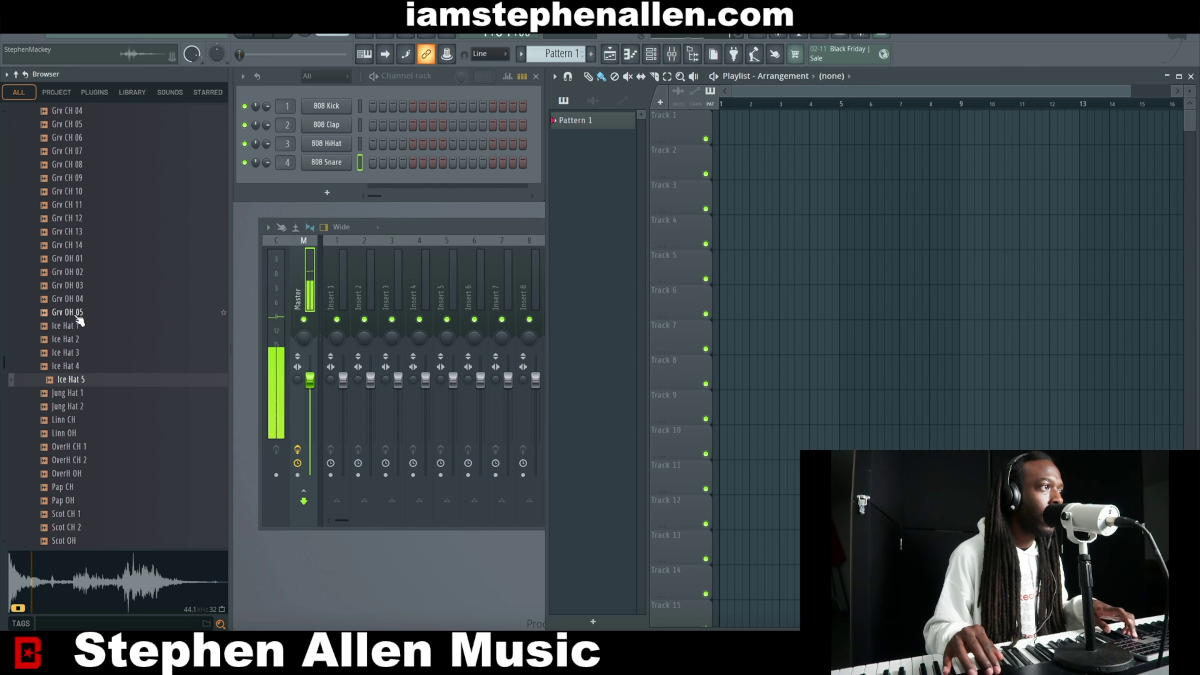
pyautogui.press('Up')
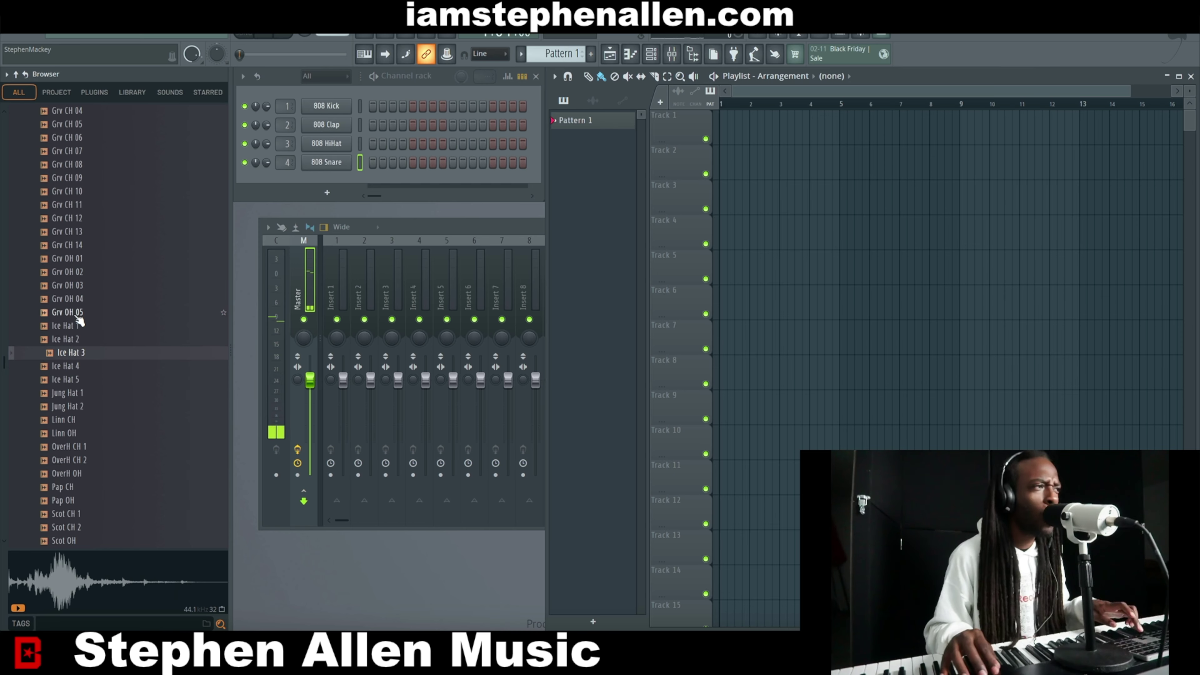
# Replay Ice Hat 2 and its neighbouring hat samples for comparison, and collapse the Hats folder
pyautogui.press('Up')
pyautogui.press('Down')
pyautogui.press('Up')
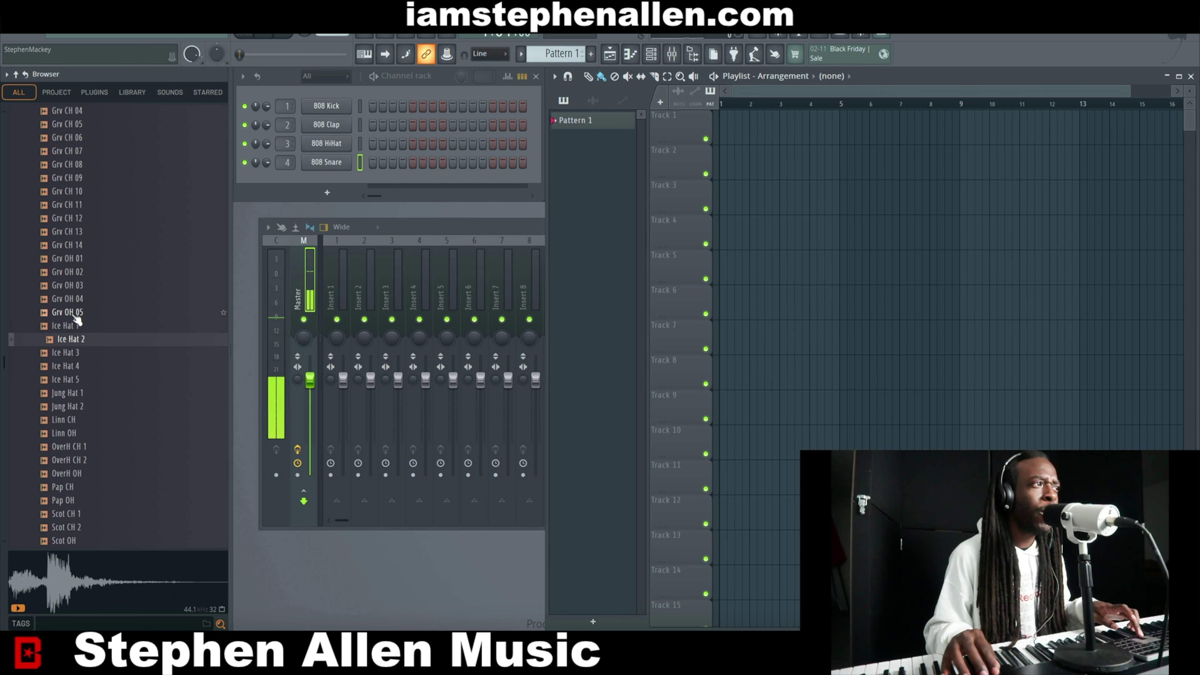
pyautogui.press('Down')
pyautogui.press('Up')
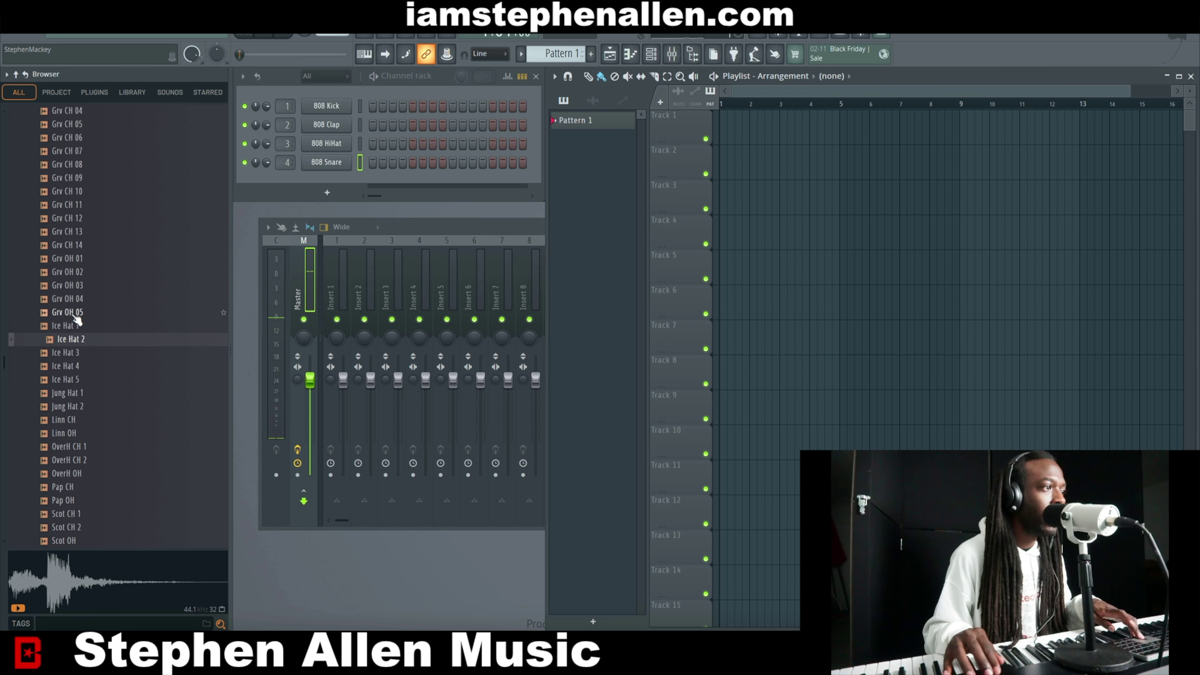
pyautogui.press('Down')
pyautogui.scroll(15, 77, 320)
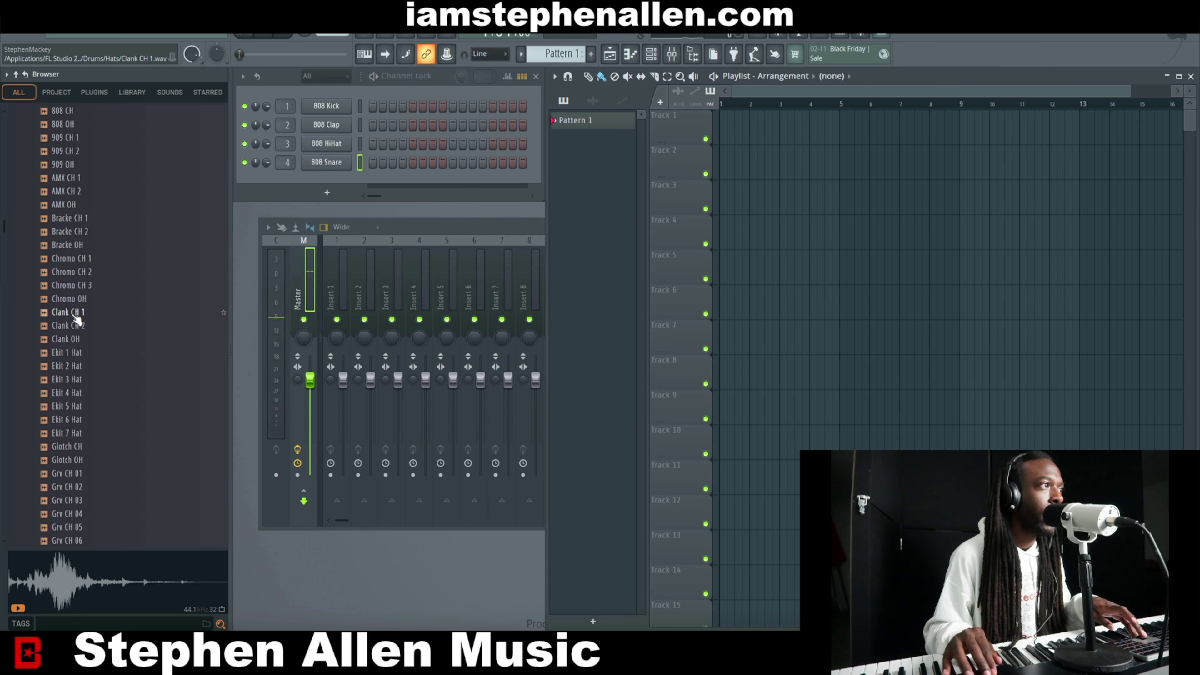
pyautogui.click(79, 233)
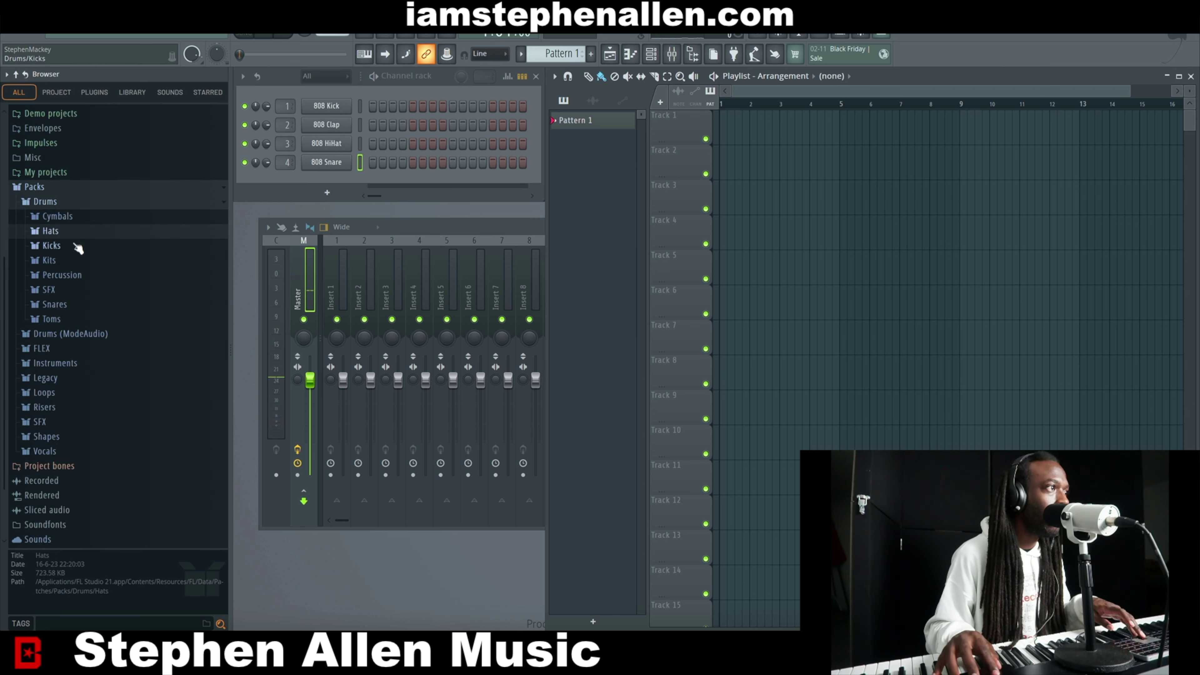
# Expand the Drums pack's Percussion folder and audition its samples from 707 Cowbell down to 909 Clav
pyautogui.click(66, 275)
pyautogui.scroll(-1, 88, 267)
pyautogui.click(82, 247)
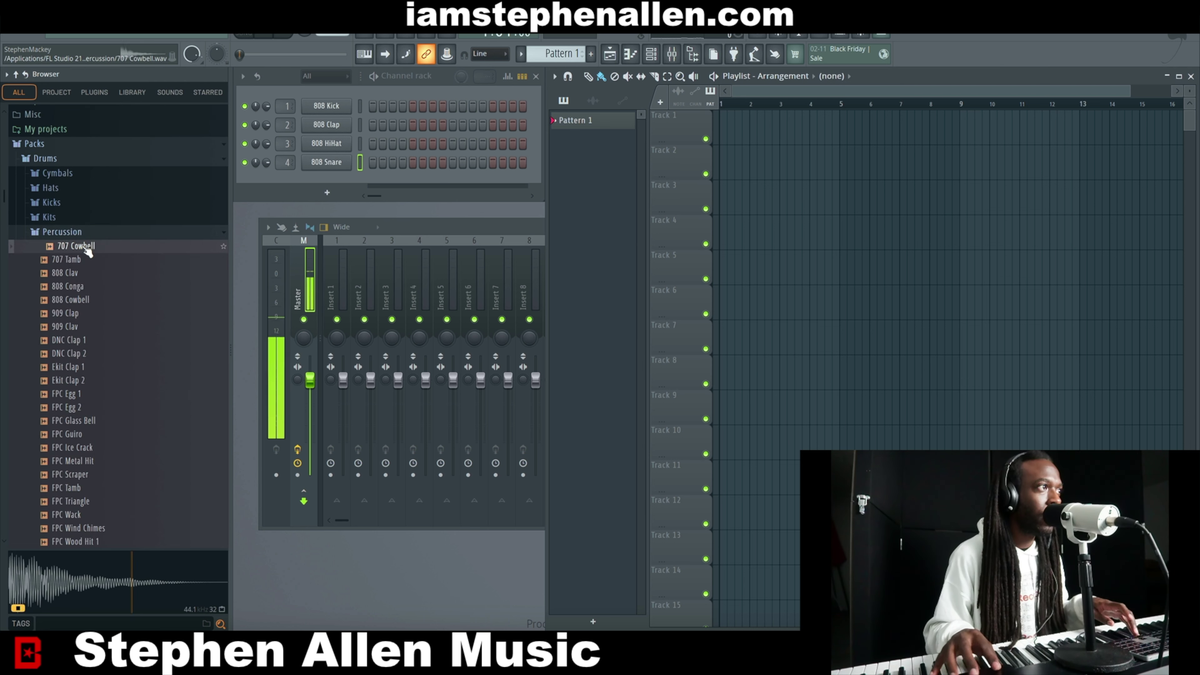
pyautogui.press('Down')
pyautogui.press('Down')
pyautogui.press('Down')
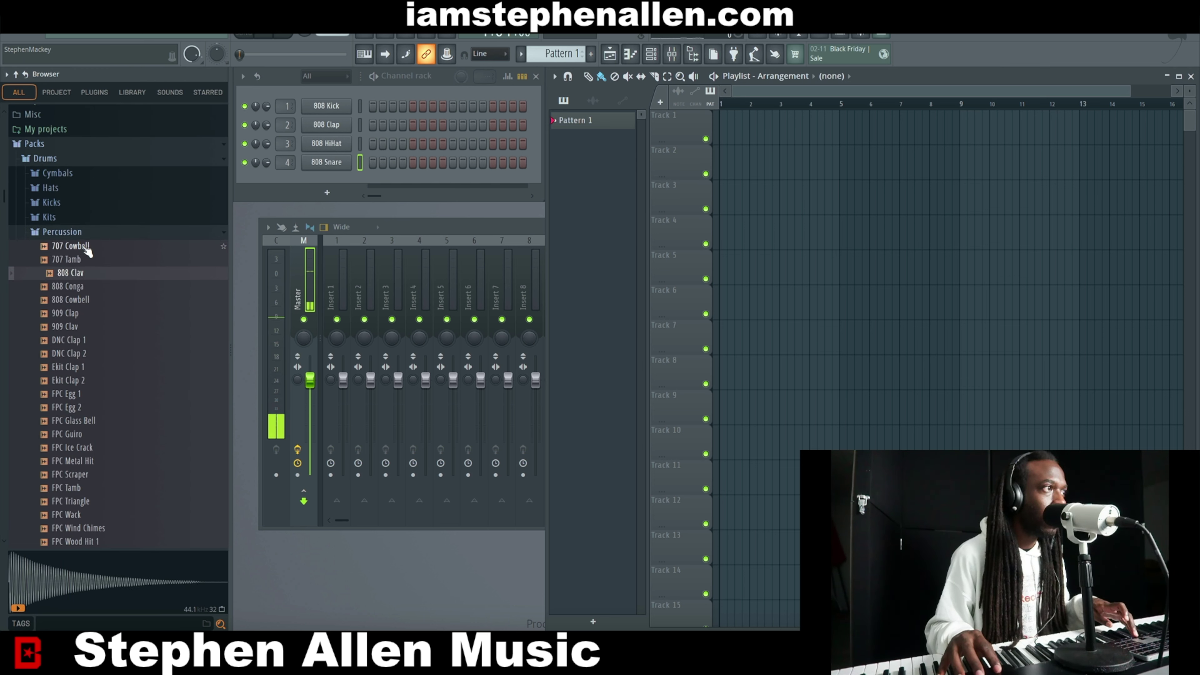
pyautogui.press('Down')
pyautogui.press('Down')
pyautogui.press('Down')
pyautogui.press('Down')
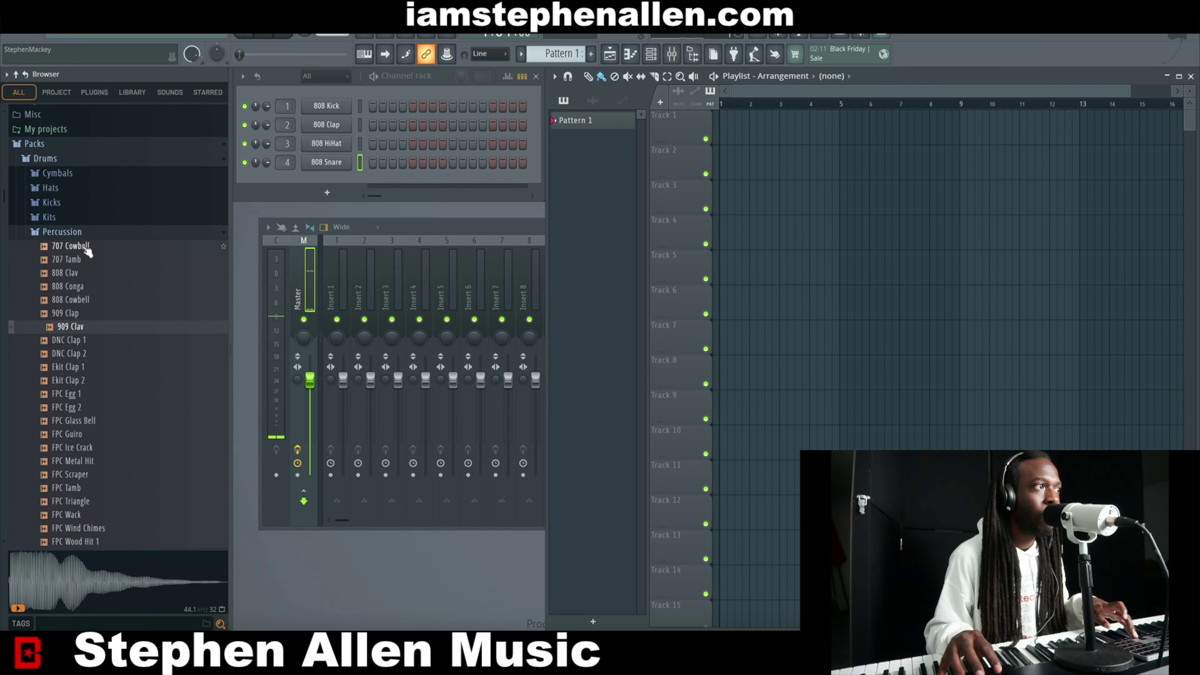
# Compare DNC Clap 1 with its neighbouring percussion samples, and go back up to 909 Clav
pyautogui.press('Down')
pyautogui.press('Down')
pyautogui.press('Up')
pyautogui.press('Up')
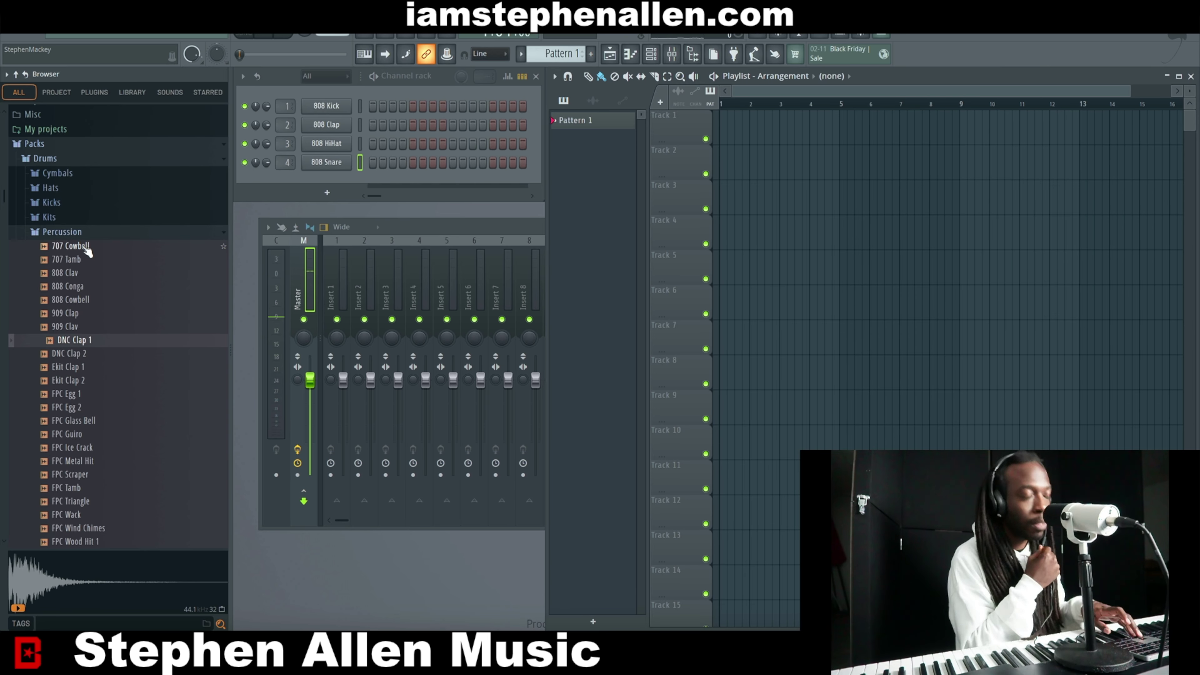
pyautogui.press('Down')
pyautogui.press('Up')
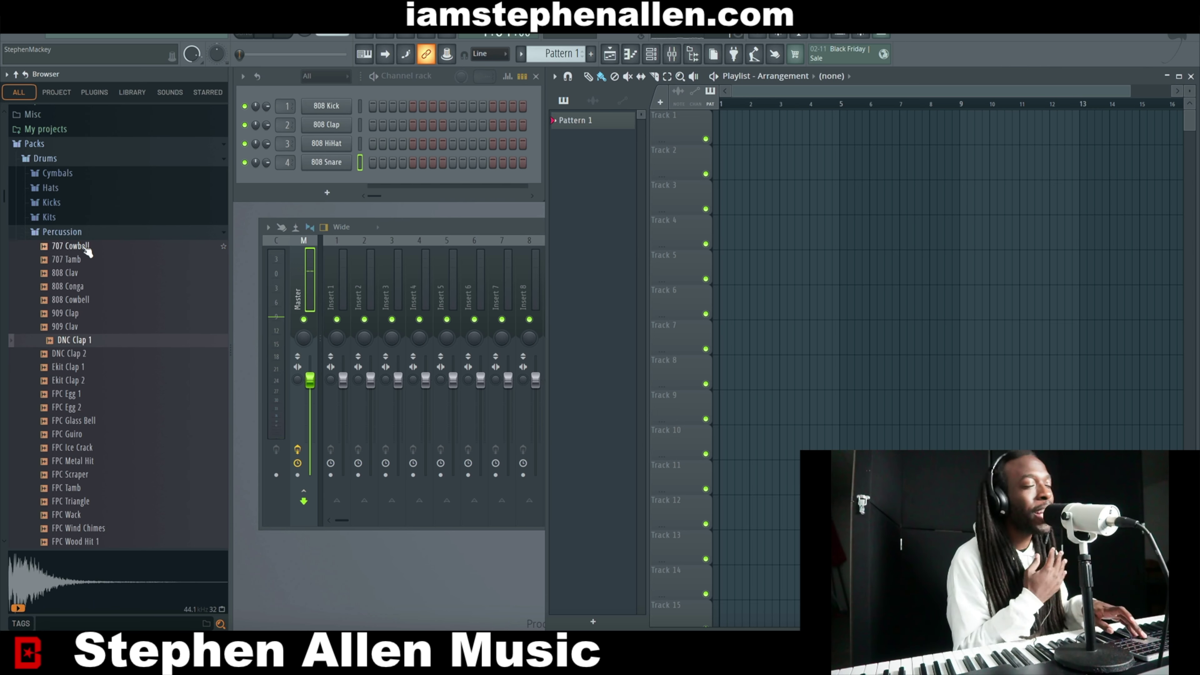
pyautogui.press('Up')
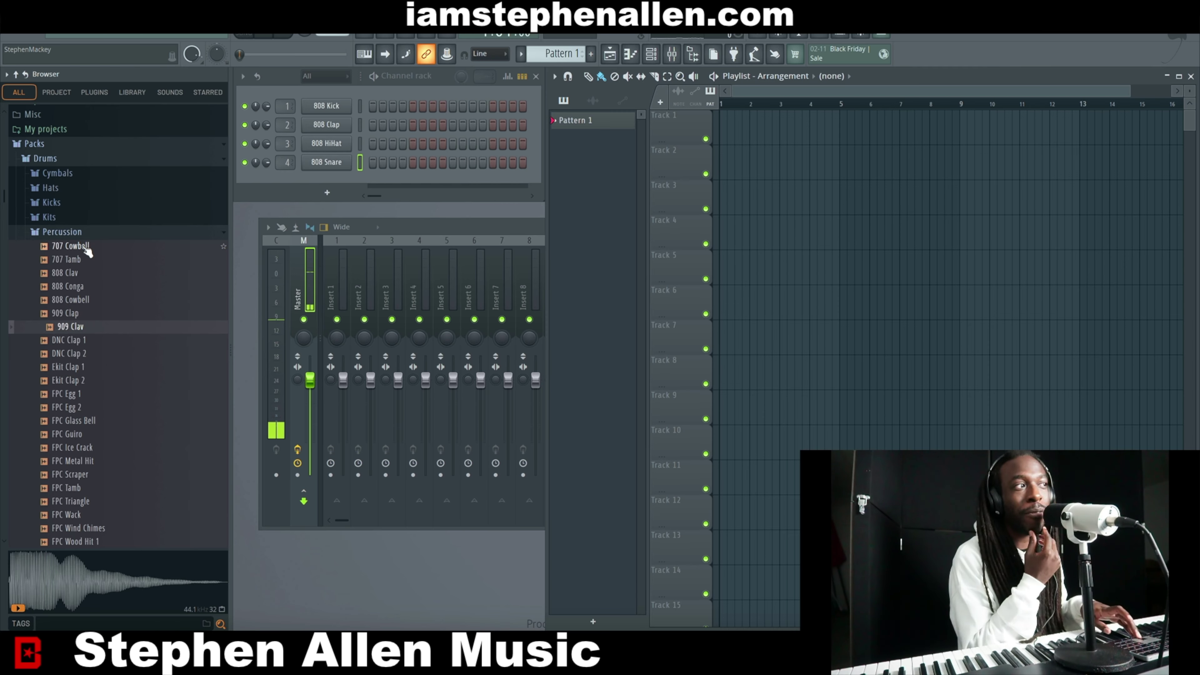
# Audition the Percussion samples from DNC Clap 1 down to FPC Egg 2, replaying the samples around FPC Egg 2
pyautogui.press('Down')
pyautogui.press('Down')
pyautogui.press('Down')
pyautogui.press('Down')
pyautogui.press('Down')
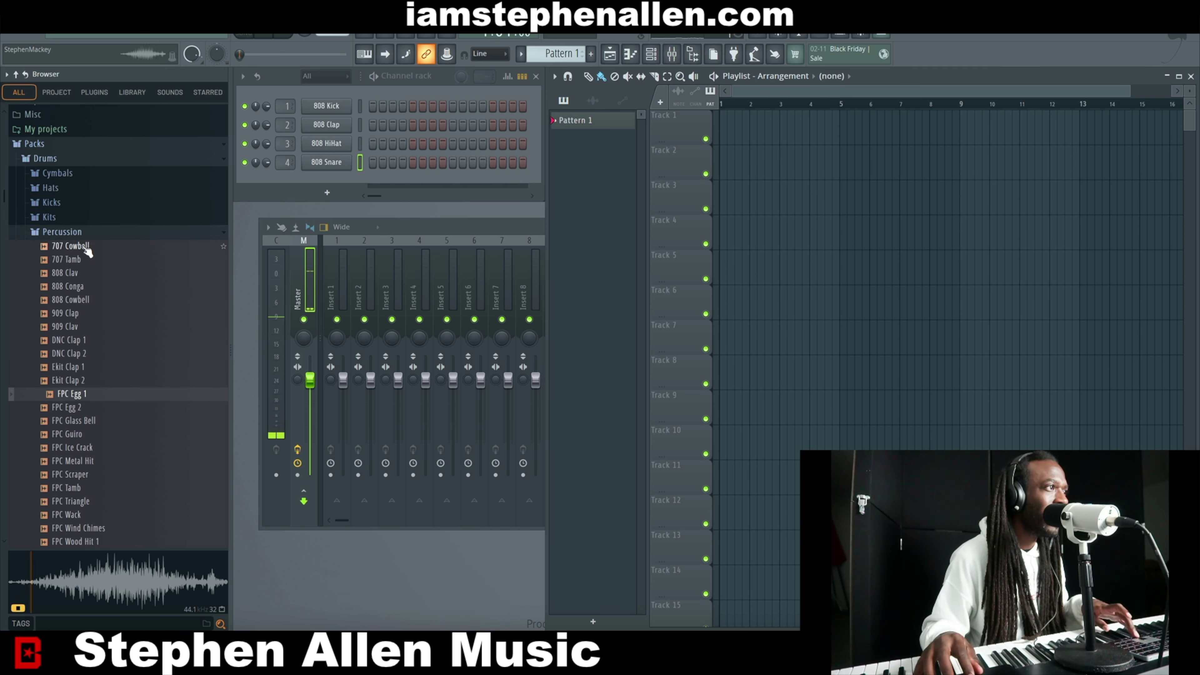
pyautogui.press('Down')
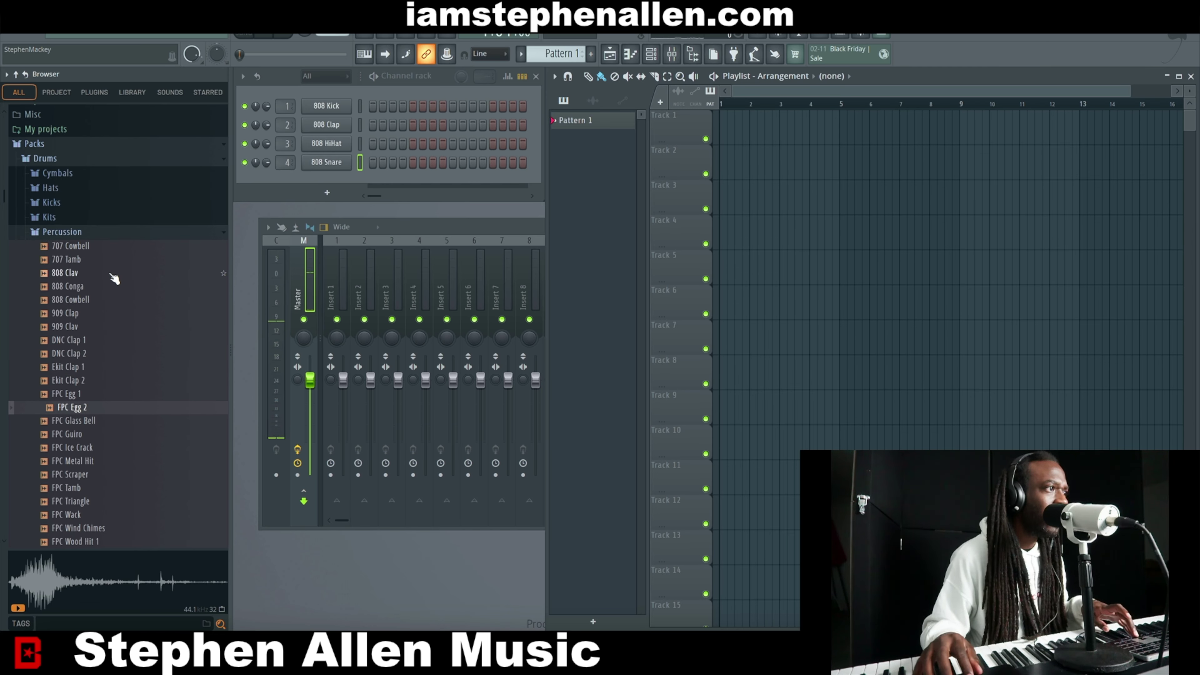
pyautogui.press('Down')
pyautogui.press('Up')
pyautogui.press('Up')
pyautogui.press('Down')
pyautogui.press('Down')
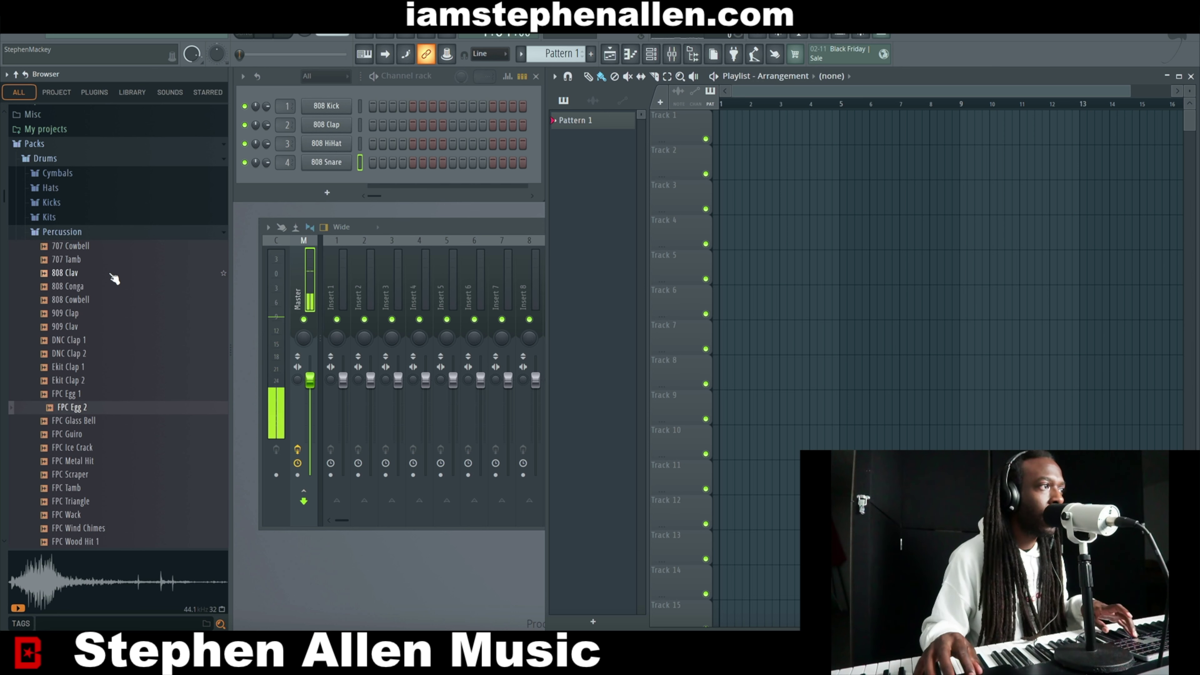
# Audition the Percussion samples from FPC Glass Bell down to FPC Wood Hit 1, and collapse the Percussion folder
pyautogui.press('Down')
pyautogui.press('Down')
pyautogui.press('Down')
pyautogui.press('Down')
pyautogui.press('Down')
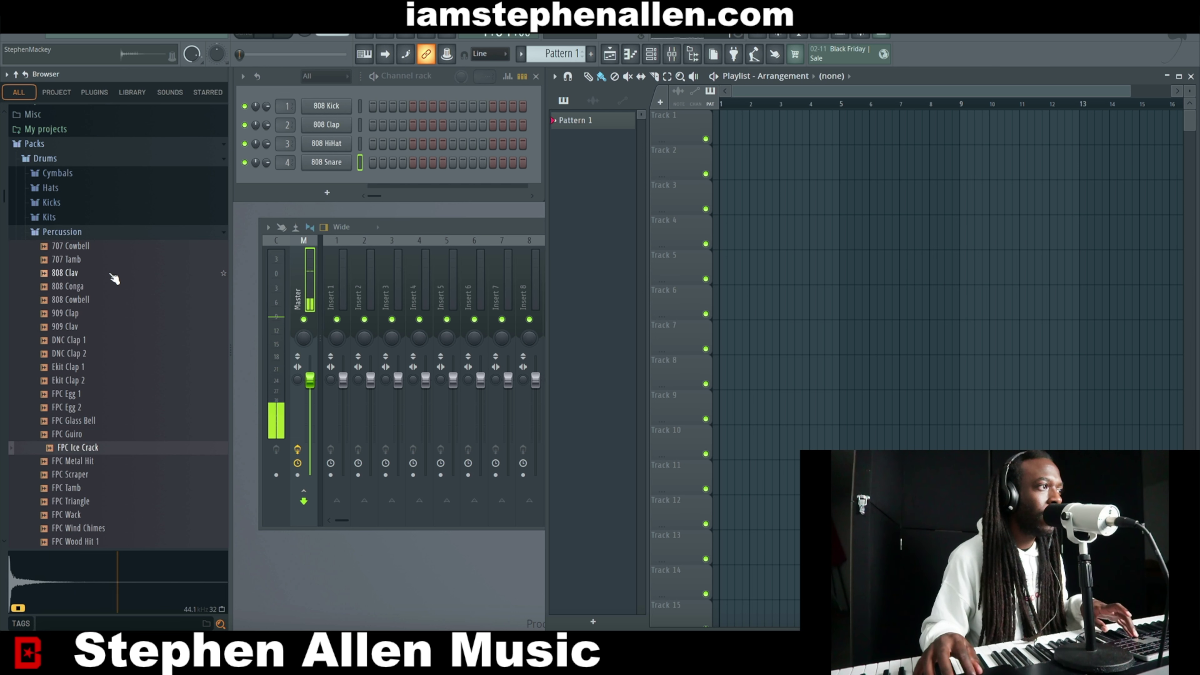
pyautogui.press('Down')
pyautogui.press('Down')
pyautogui.press('Down')
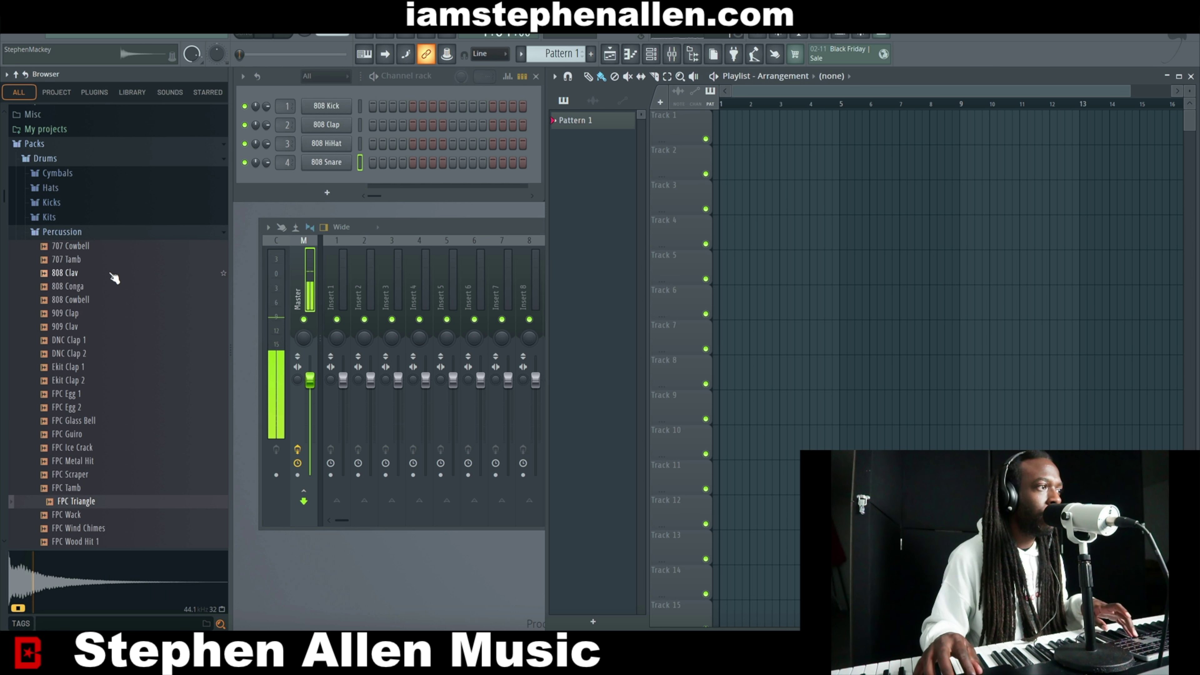
pyautogui.press('Down')
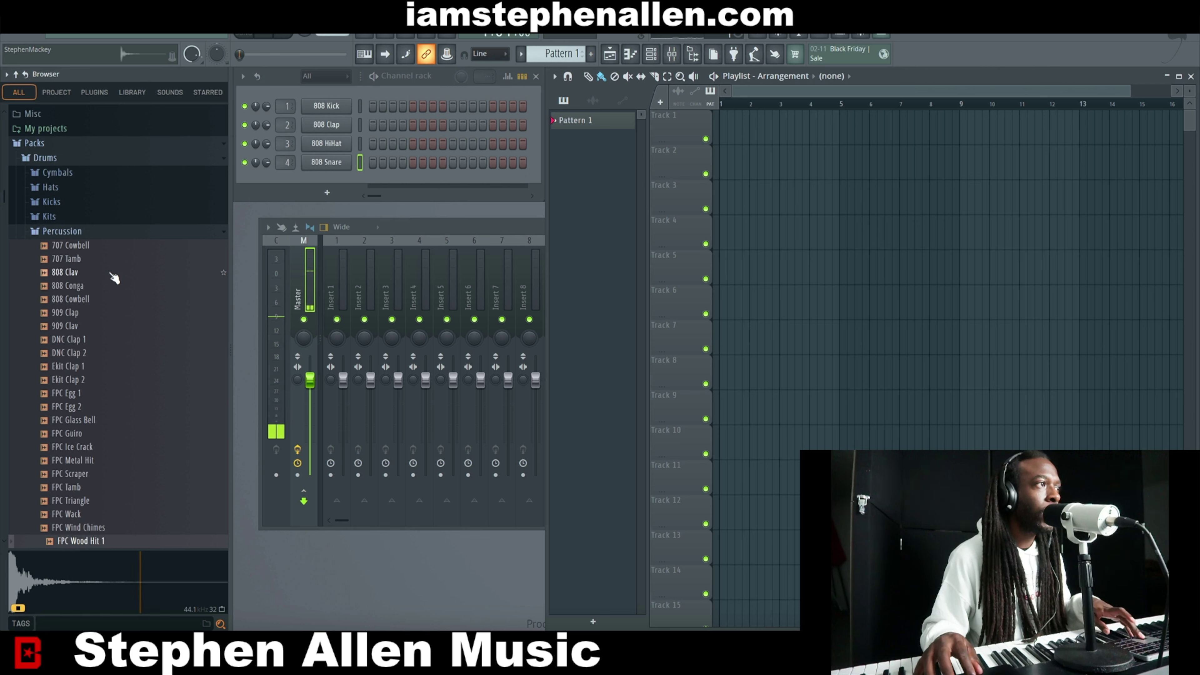
pyautogui.click(71, 232)
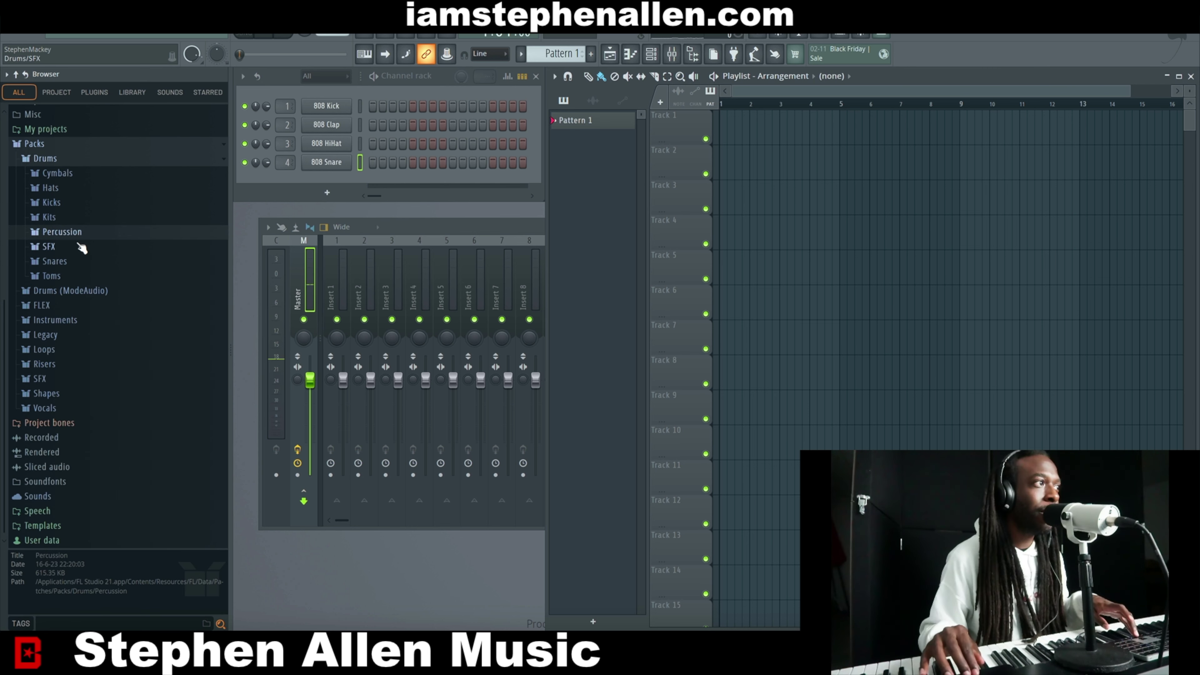
# Expand the Drums pack's Snares folder and audition its samples from 707 Rim down to Alum Snare 2
pyautogui.click(55, 261)
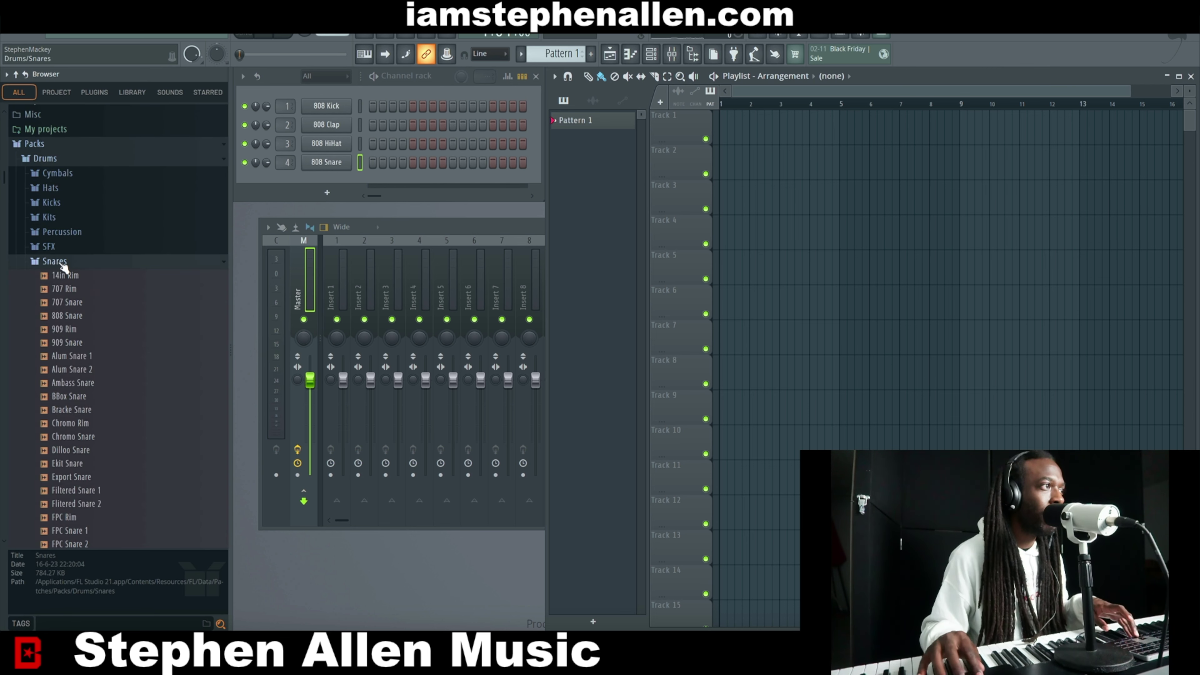
pyautogui.click(81, 286)
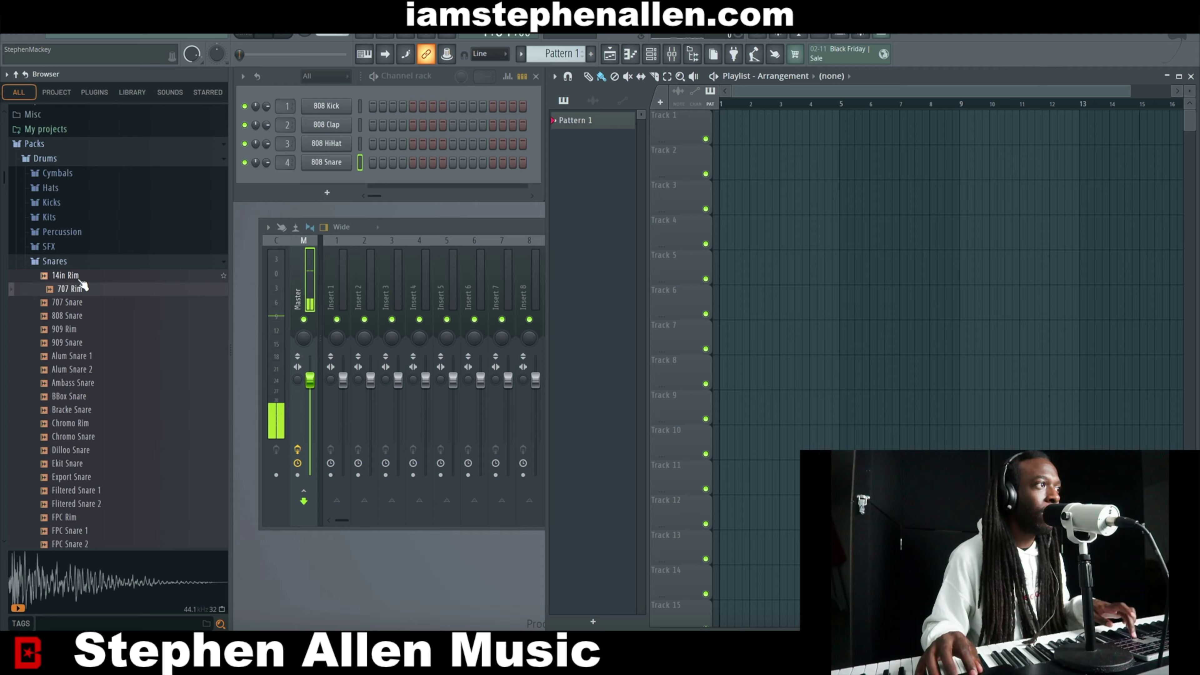
pyautogui.press('Down')
pyautogui.press('Down')
pyautogui.press('Down')
pyautogui.press('Down')
pyautogui.press('Down')
pyautogui.press('Down')
pyautogui.press('Down')
pyautogui.press('Down')
pyautogui.press('Down')
pyautogui.press('Down')
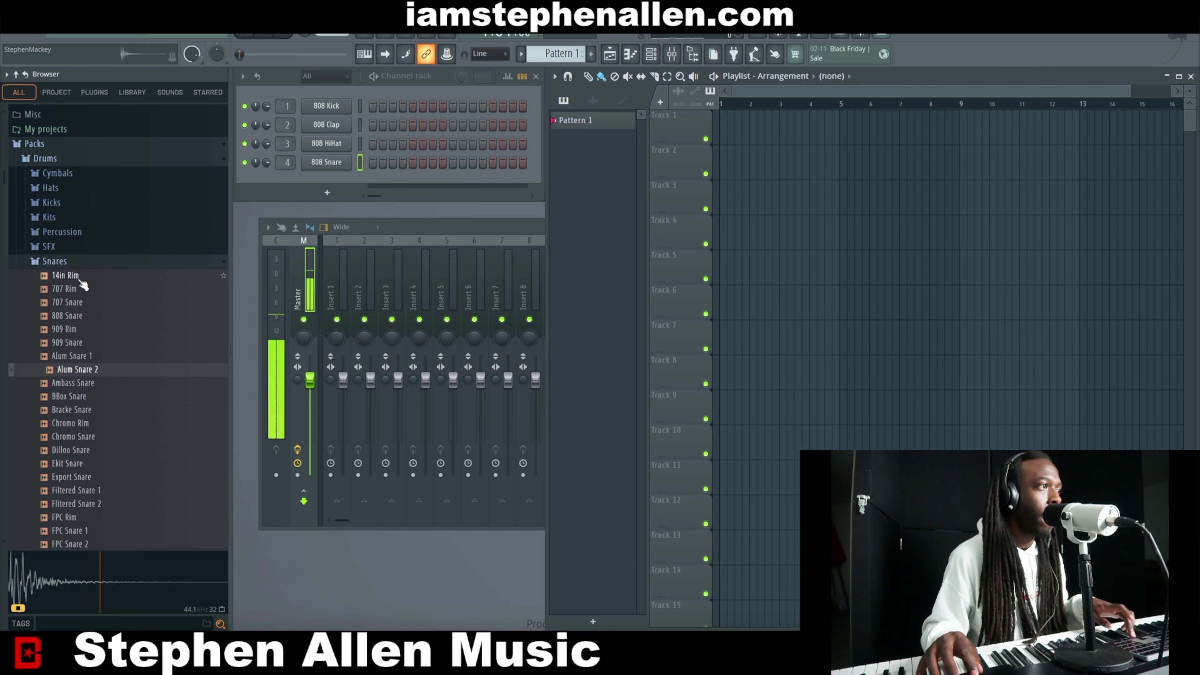
# Audition the Snares samples one after another from Ambass Snare down to FPC Snare 2
pyautogui.press('Down')
pyautogui.press('Down')
pyautogui.press('Down')
pyautogui.press('Down')
pyautogui.press('Down')
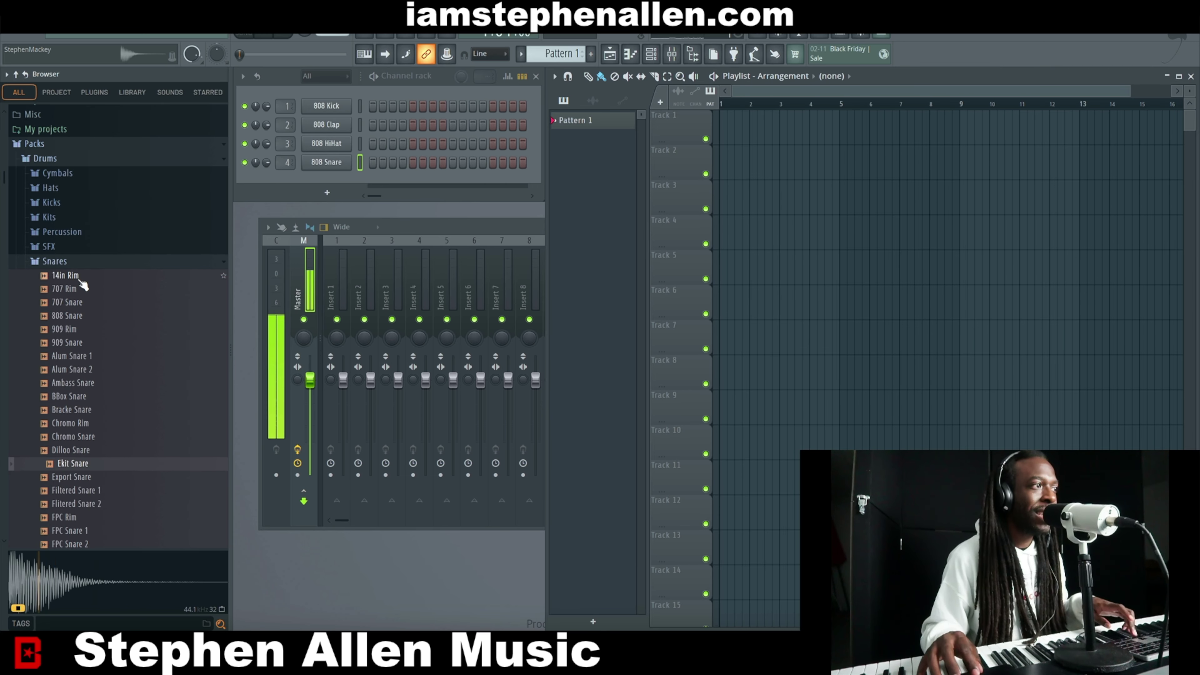
pyautogui.press('Down')
pyautogui.press('Down')
pyautogui.press('Down')
pyautogui.press('Down')
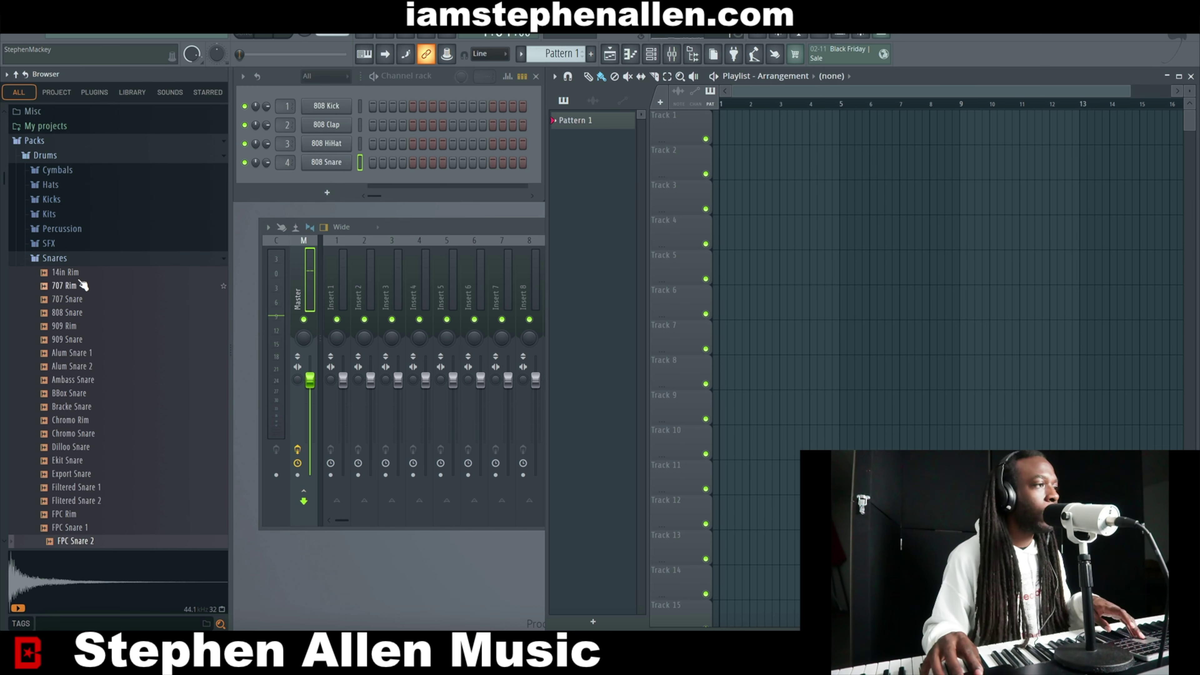
# Replay the Snares samples from FPC Snare 2 back up to Ekit Snare, and collapse the Snares folder
pyautogui.press('Down')
pyautogui.press('Up')
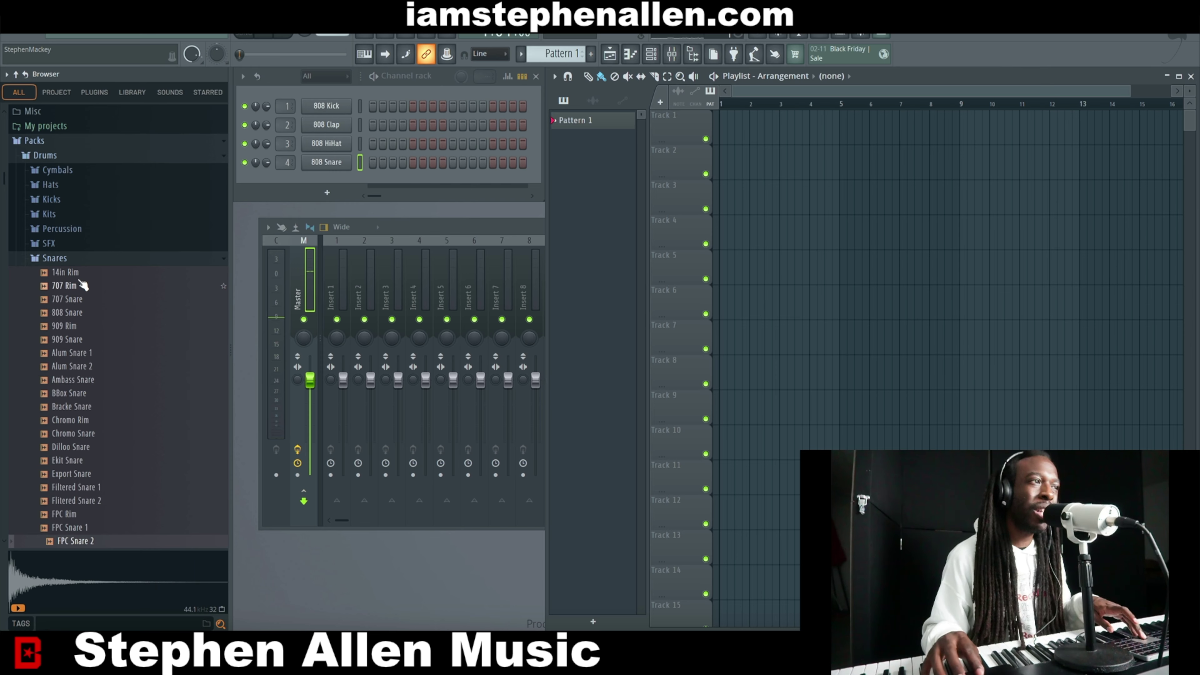
pyautogui.press('Up')
pyautogui.press('Up')
pyautogui.press('Up')
pyautogui.press('Up')
pyautogui.press('Up')
pyautogui.press('Up')
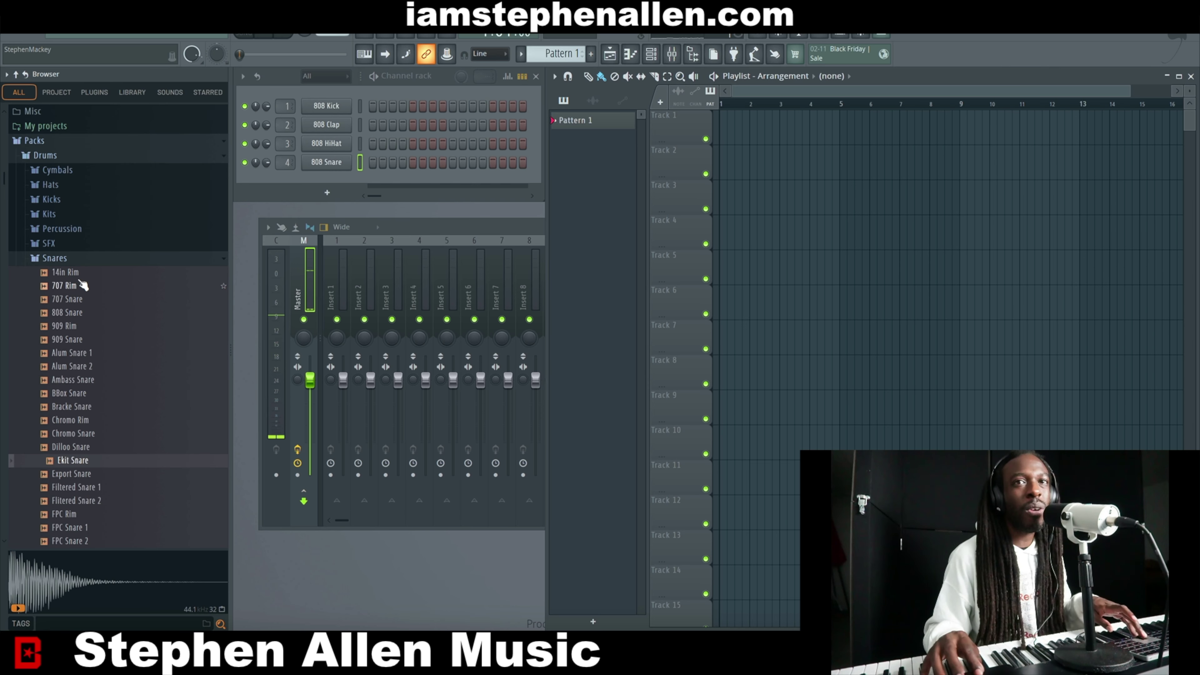
pyautogui.click(67, 263)
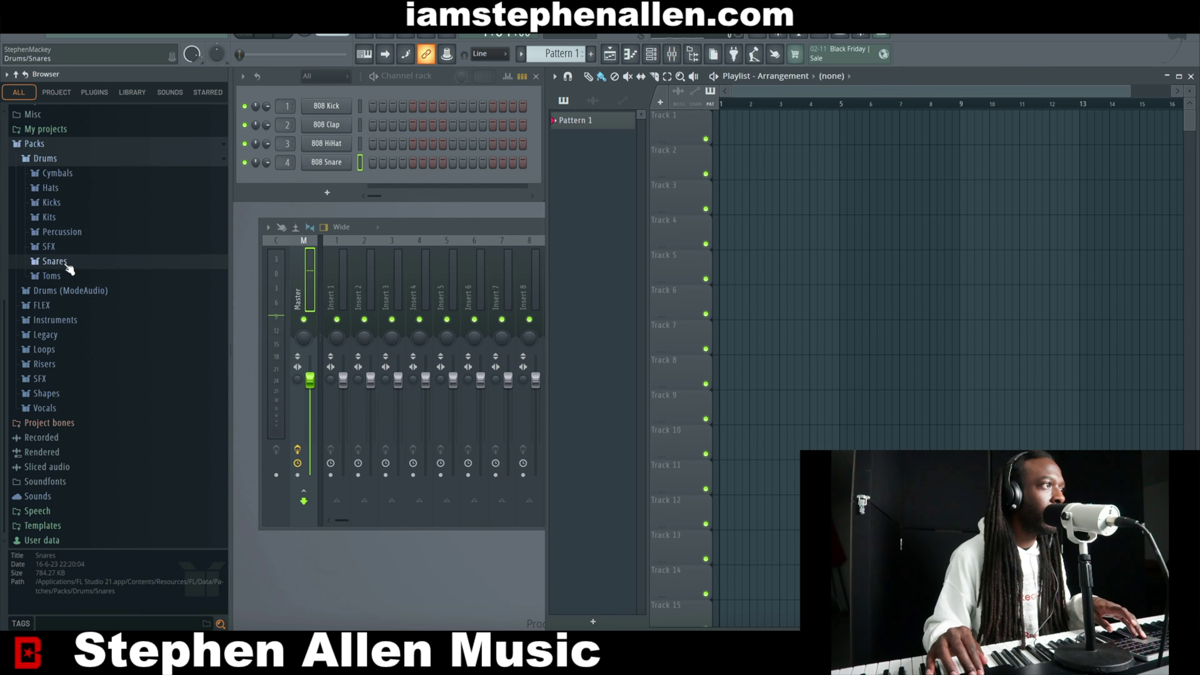
# Expand the Drums pack's Toms folder and audition its samples from 707 Tom down to Jung Tom
pyautogui.click(68, 275)
pyautogui.click(70, 337)
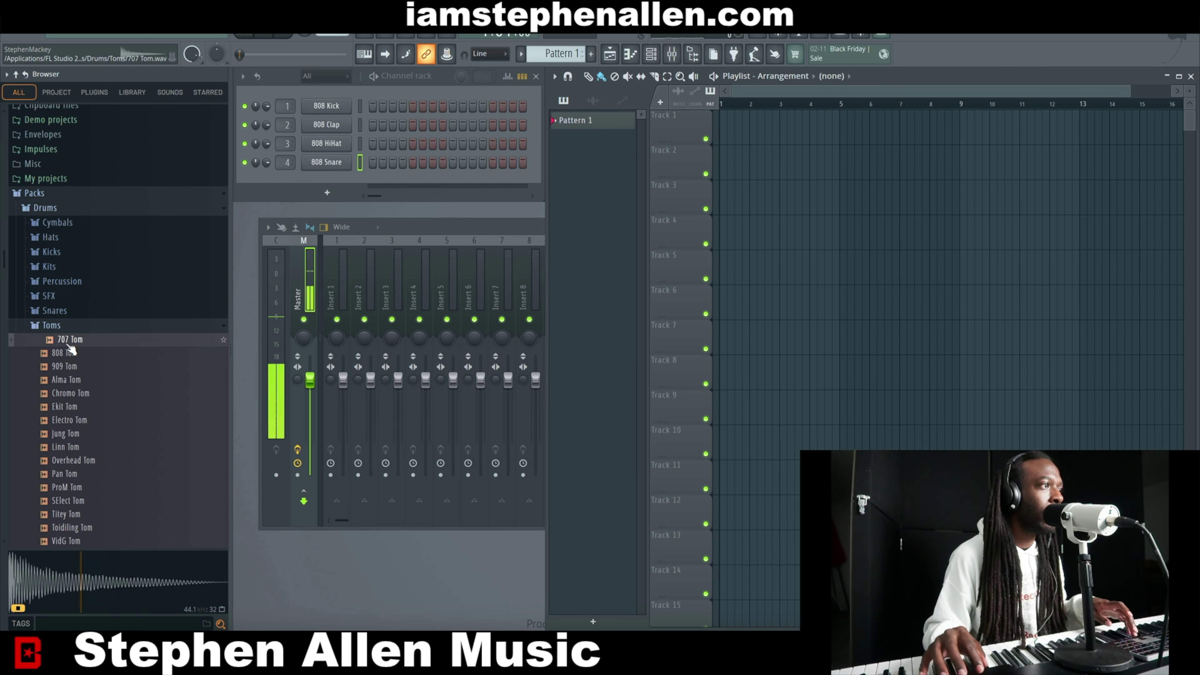
pyautogui.press('Down')
pyautogui.press('Down')
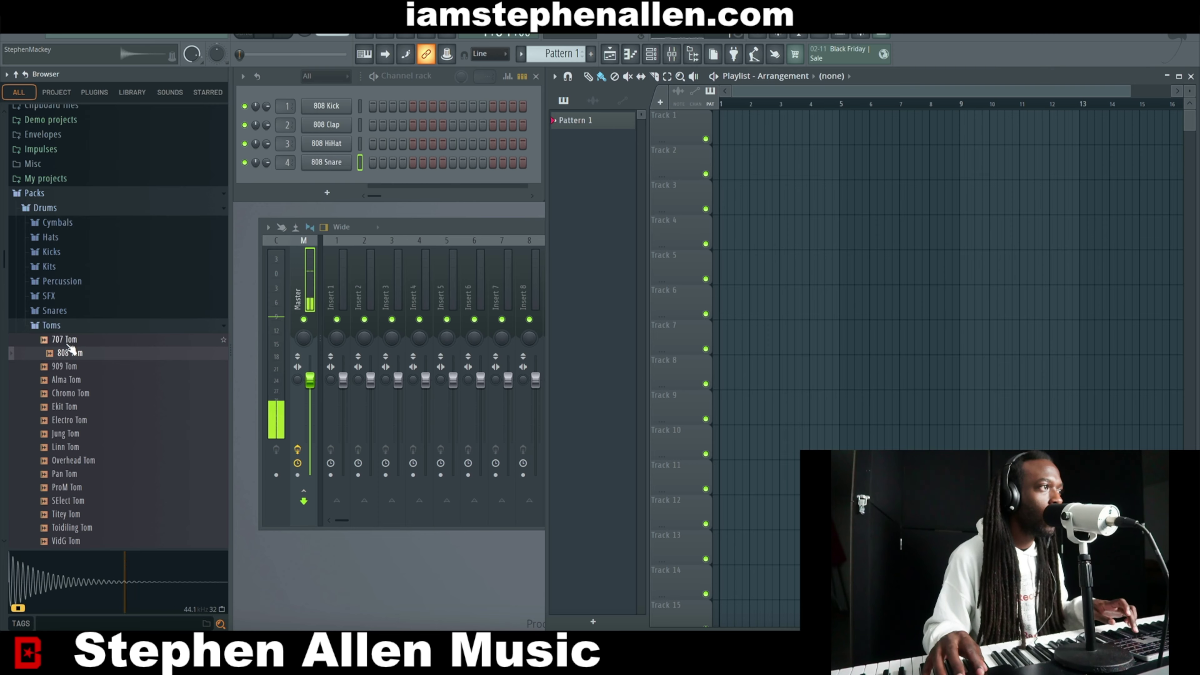
pyautogui.press('Down')
pyautogui.press('Down')
pyautogui.press('Down')
pyautogui.press('Down')
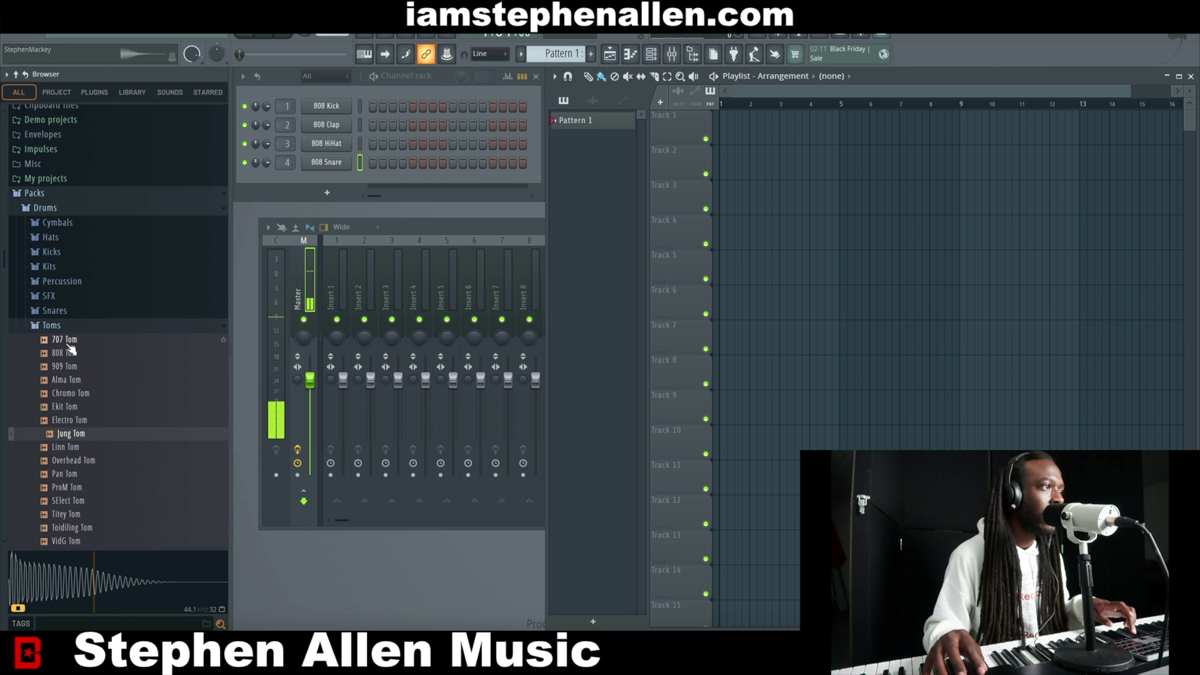
pyautogui.press('Down')
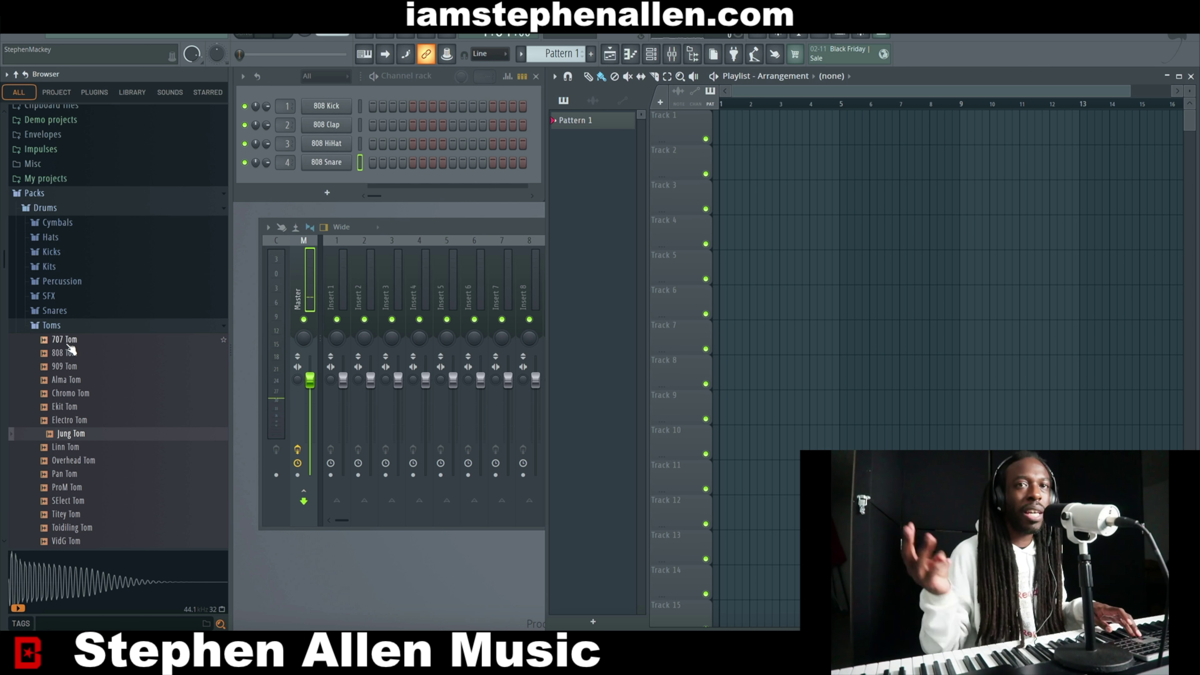
# Audition the Toms samples one after another from Linn Tom down to Toidiling Tom
pyautogui.press('Down')
pyautogui.press('Down')
pyautogui.press('Down')
pyautogui.press('Down')
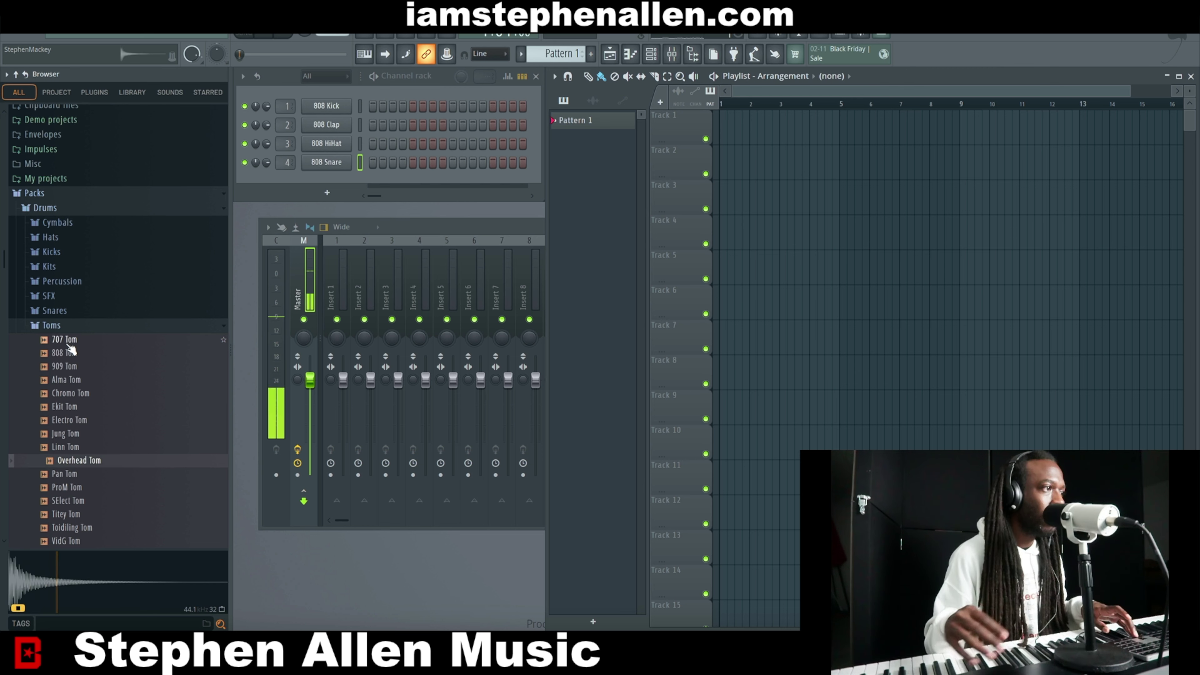
pyautogui.press('Down')
pyautogui.press('Down')
pyautogui.press('Down')
pyautogui.press('Down')
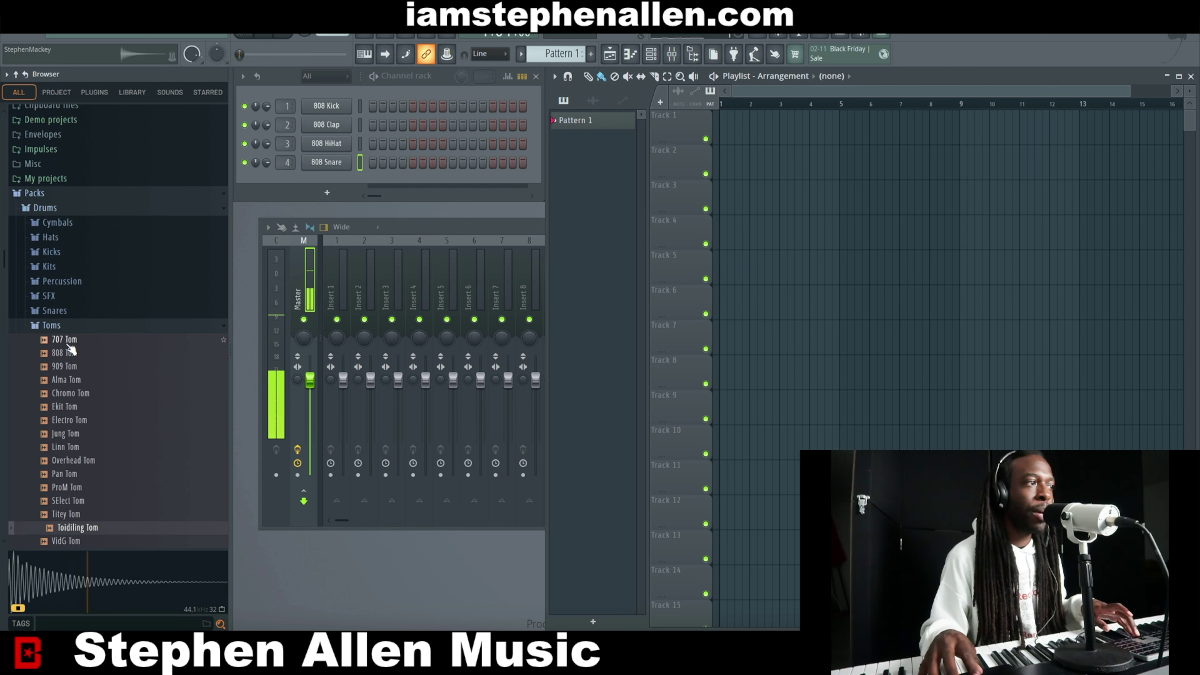
# Replay the Toms samples in reverse from Toidiling Tom up to 707 Tom, and collapse the Toms folder
pyautogui.press('Up')
pyautogui.press('Up')
pyautogui.press('Up')
pyautogui.press('Up')
pyautogui.press('Up')
pyautogui.press('Up')
pyautogui.press('Up')
pyautogui.press('Up')
pyautogui.press('Up')
pyautogui.press('Up')
pyautogui.press('Up')
pyautogui.press('Up')
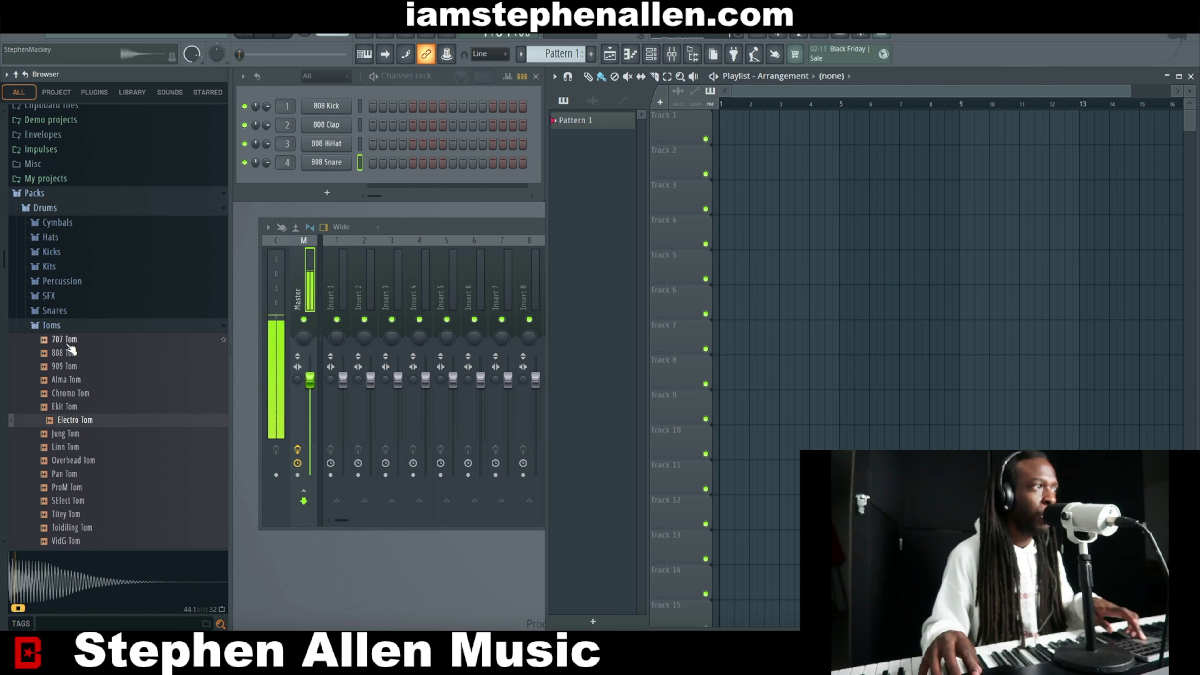
pyautogui.press('Up')
pyautogui.press('Up')
pyautogui.press('Up')
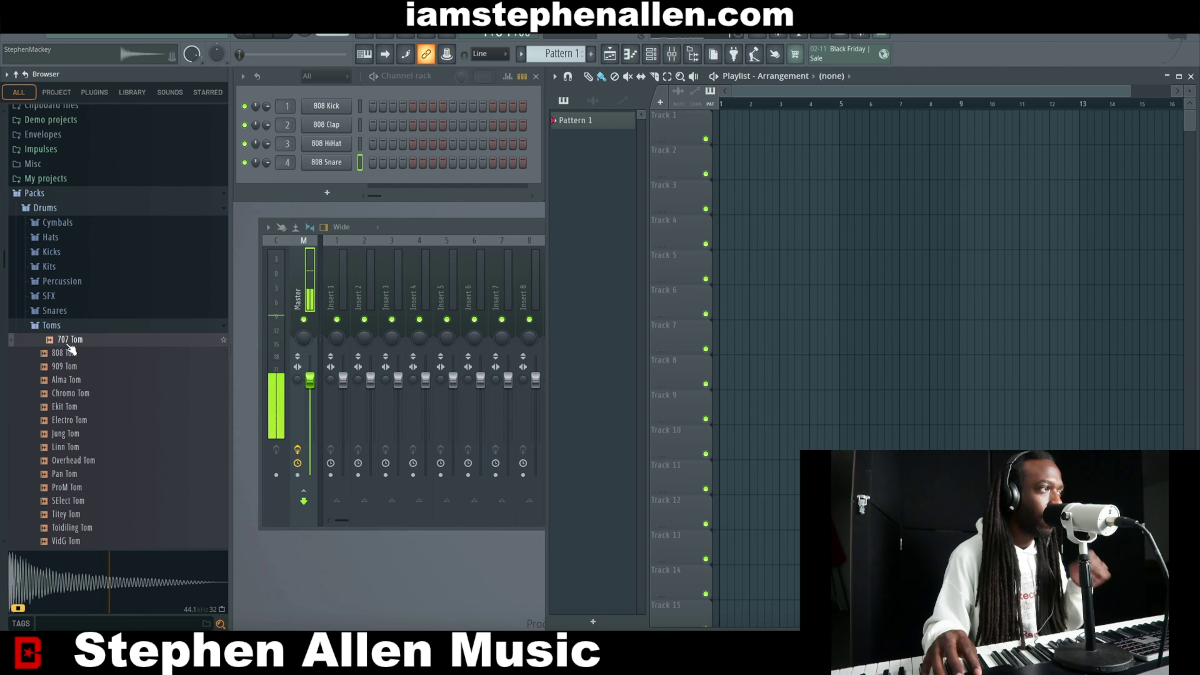
pyautogui.click(69, 327)
pyautogui.scroll(2, 71, 332)
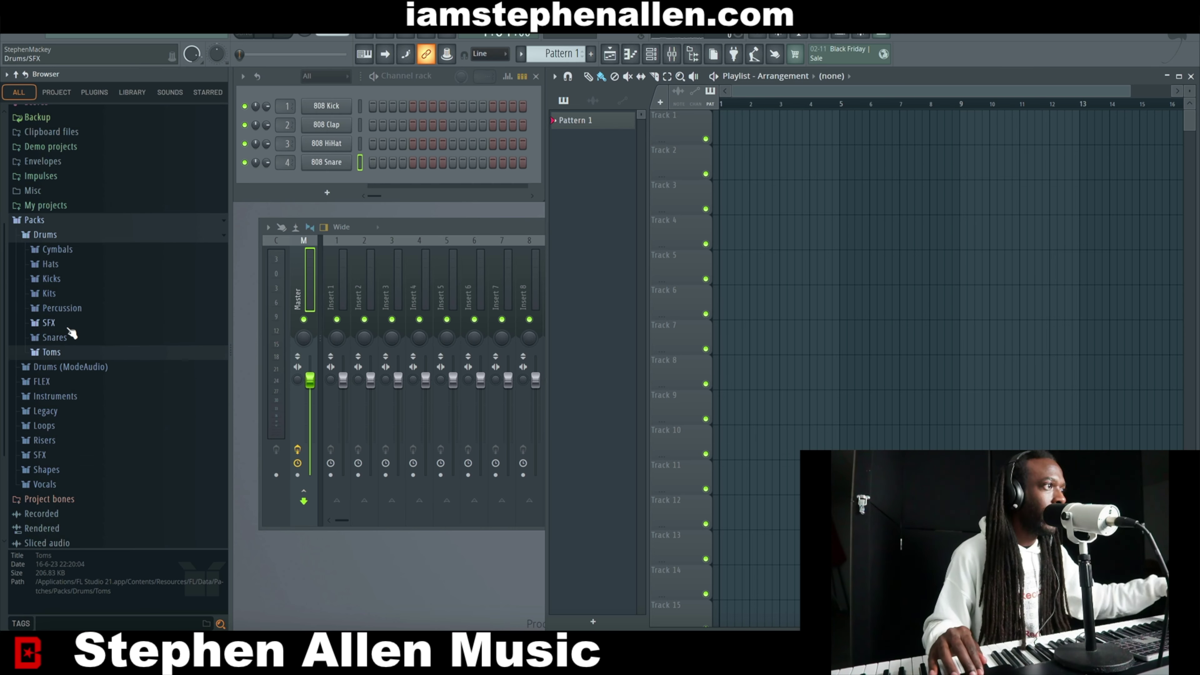
pyautogui.scroll(2, 71, 332)
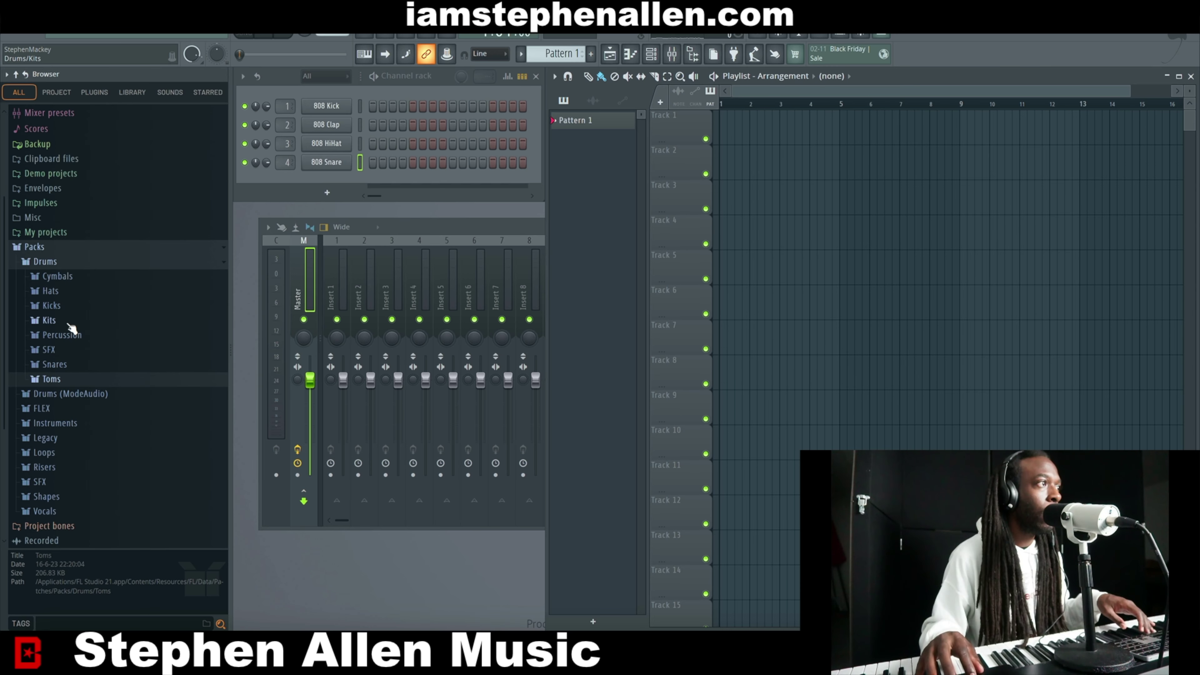
# Collapse the Drums pack folder in the browser and bring the Mixer, followed by the Playlist, to the front
pyautogui.click(67, 262)
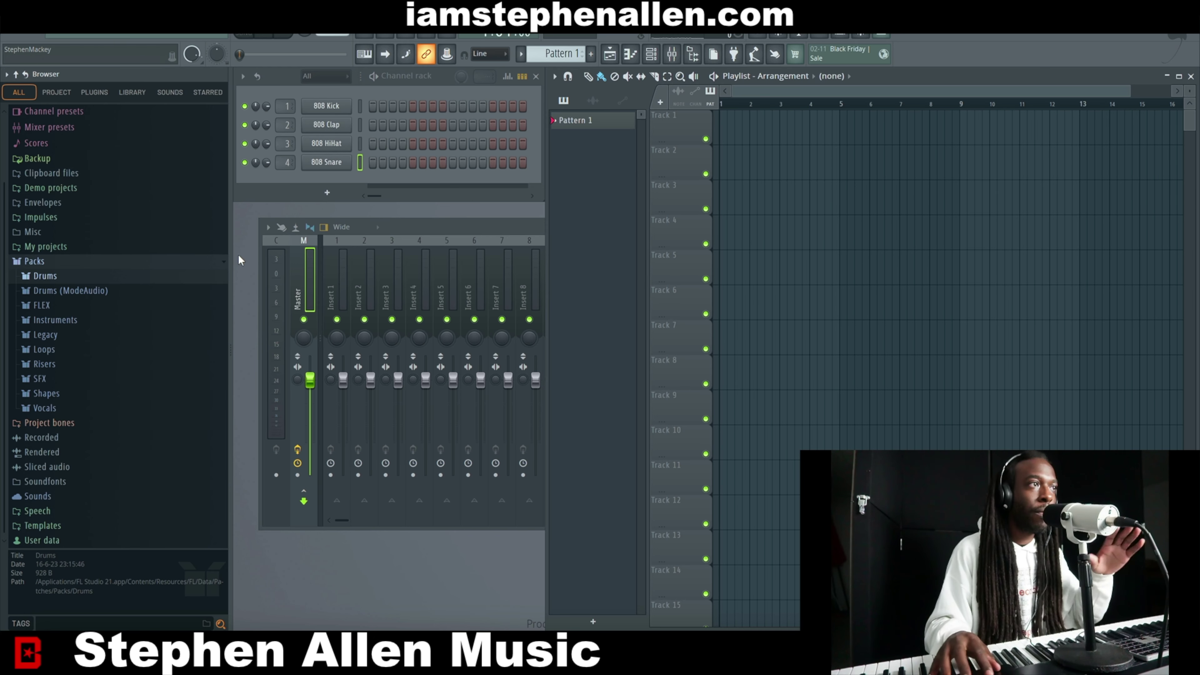
pyautogui.doubleClick(455, 230)
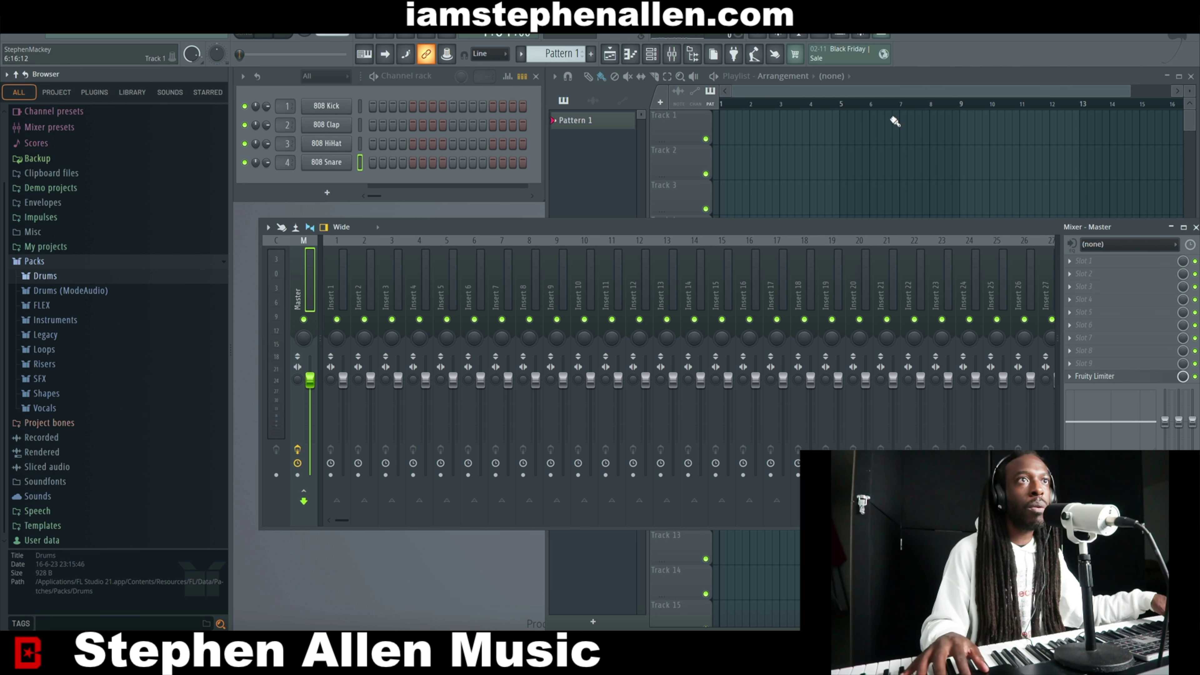
pyautogui.click(899, 73)
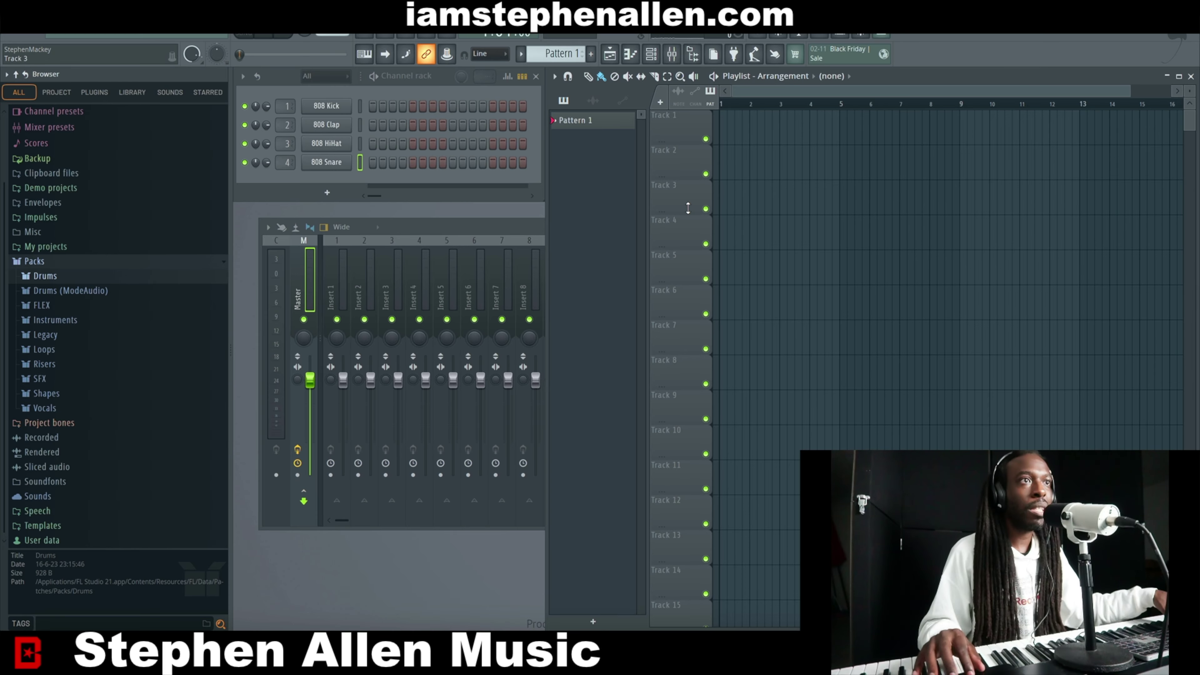
# Look through the Playlist's tracks and bars, and widen the visible timeline range to show more bars
pyautogui.scroll(-5, 687, 208)
pyautogui.scroll(5, 688, 208)
pyautogui.hscroll(2, 688, 208)
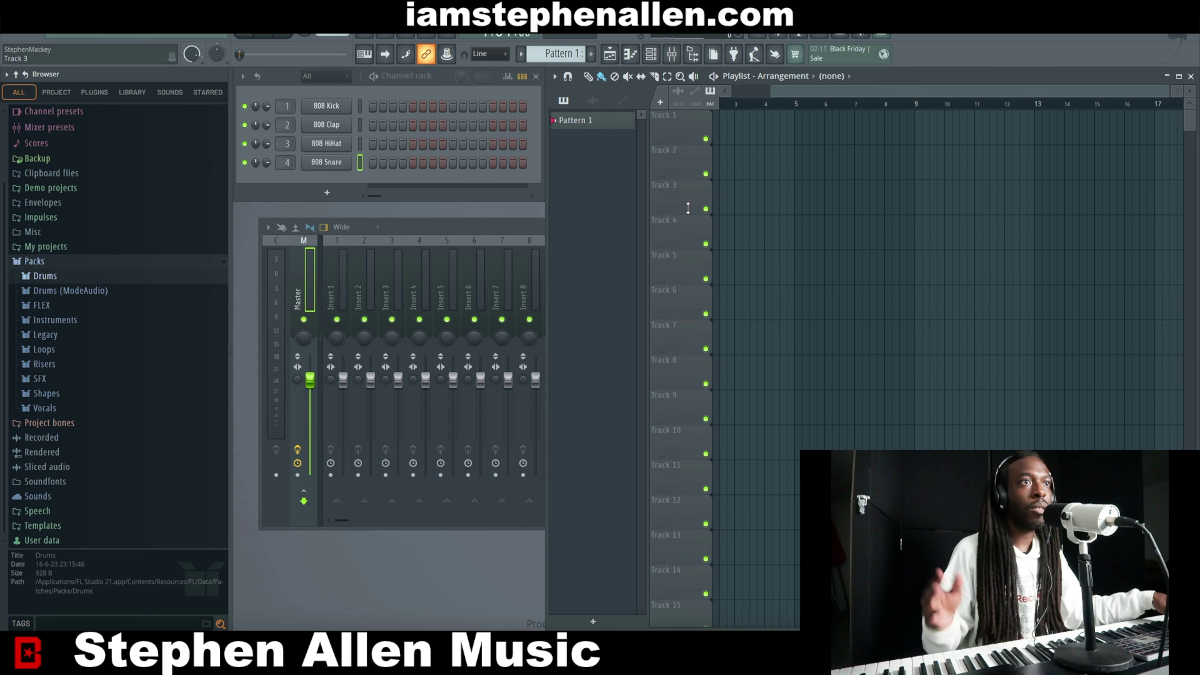
pyautogui.hscroll(-2, 688, 208)
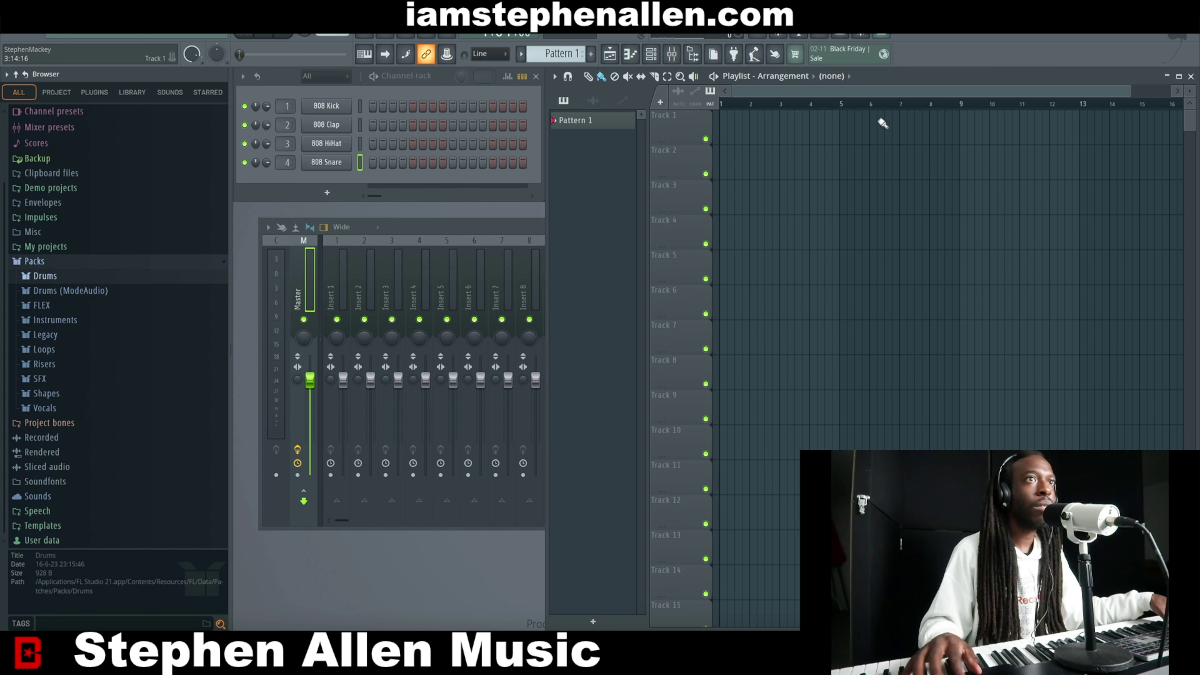
pyautogui.moveTo(1131, 90); pyautogui.dragTo(1173, 91)
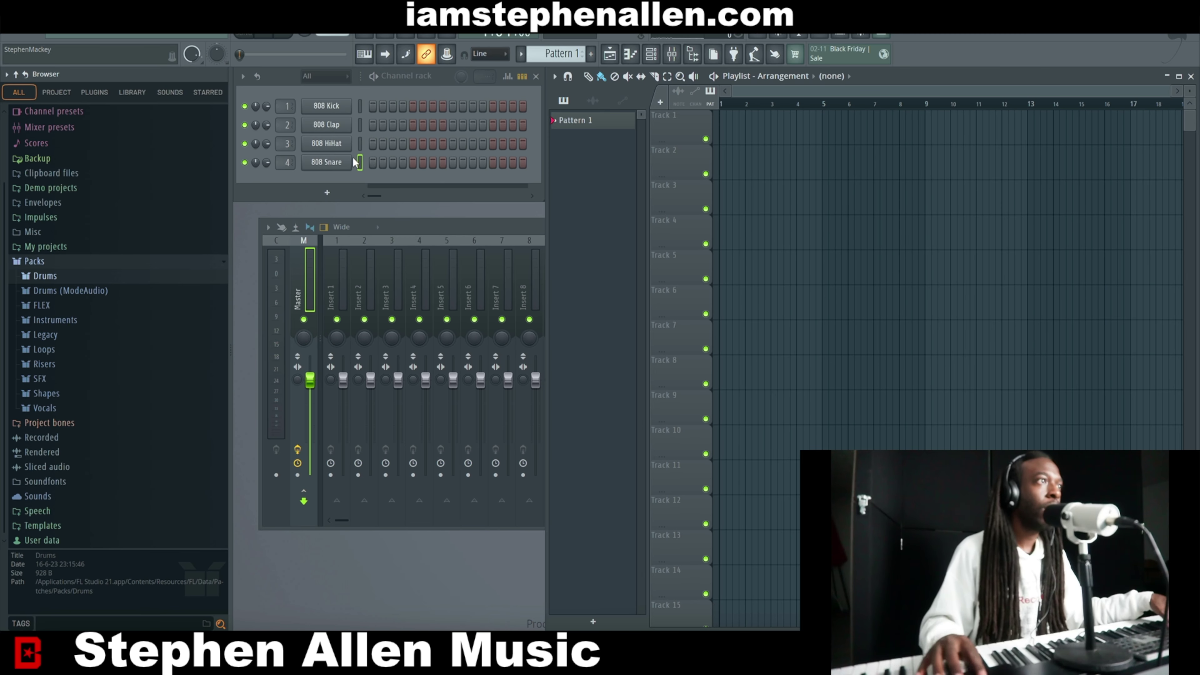
# Mute and unmute the 808 Kick channel, and view the list of plugins available for adding a new channel
pyautogui.click(245, 106)
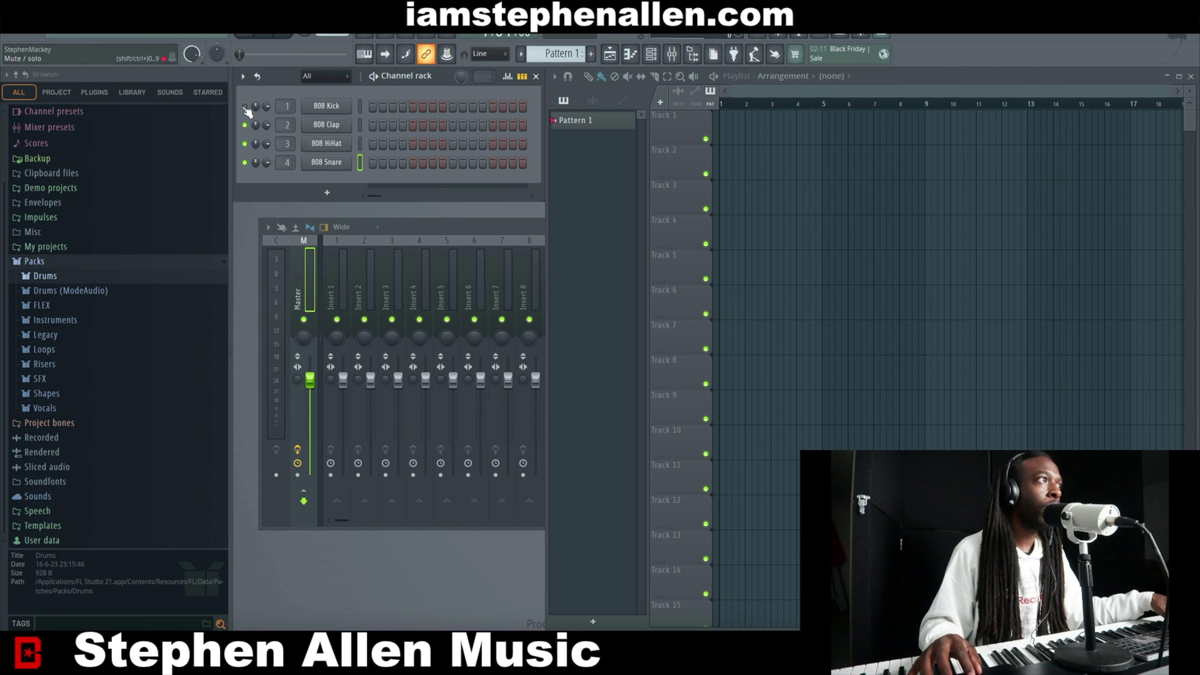
pyautogui.click(245, 106)
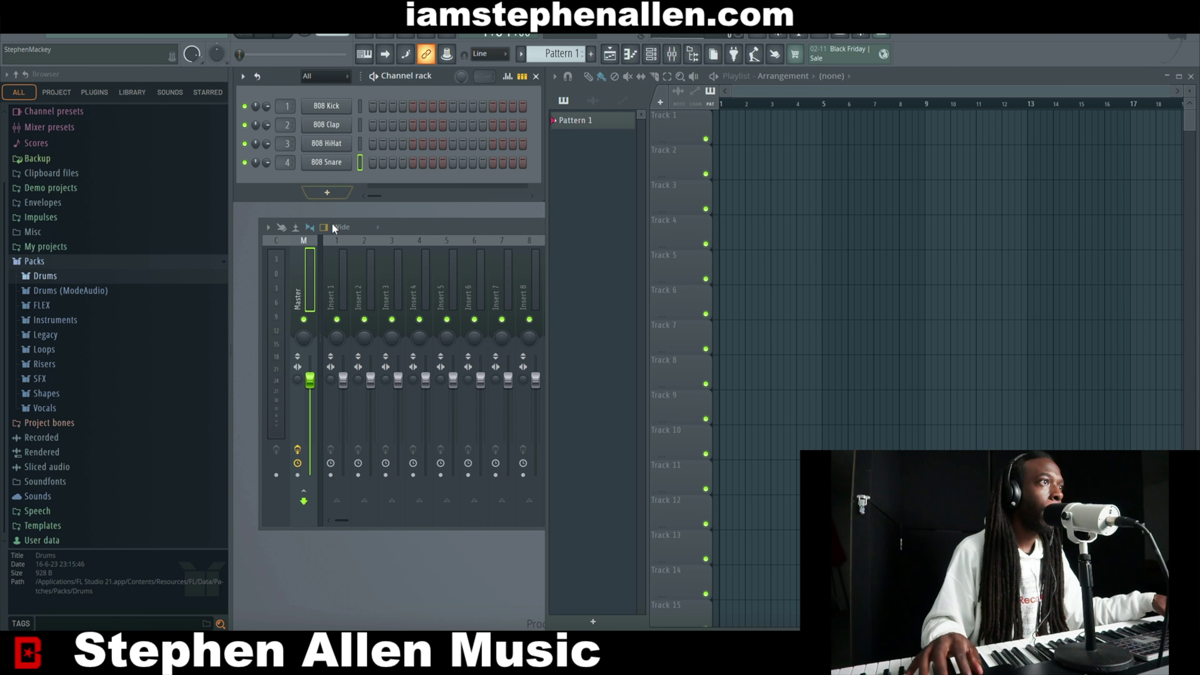
pyautogui.click(328, 192)
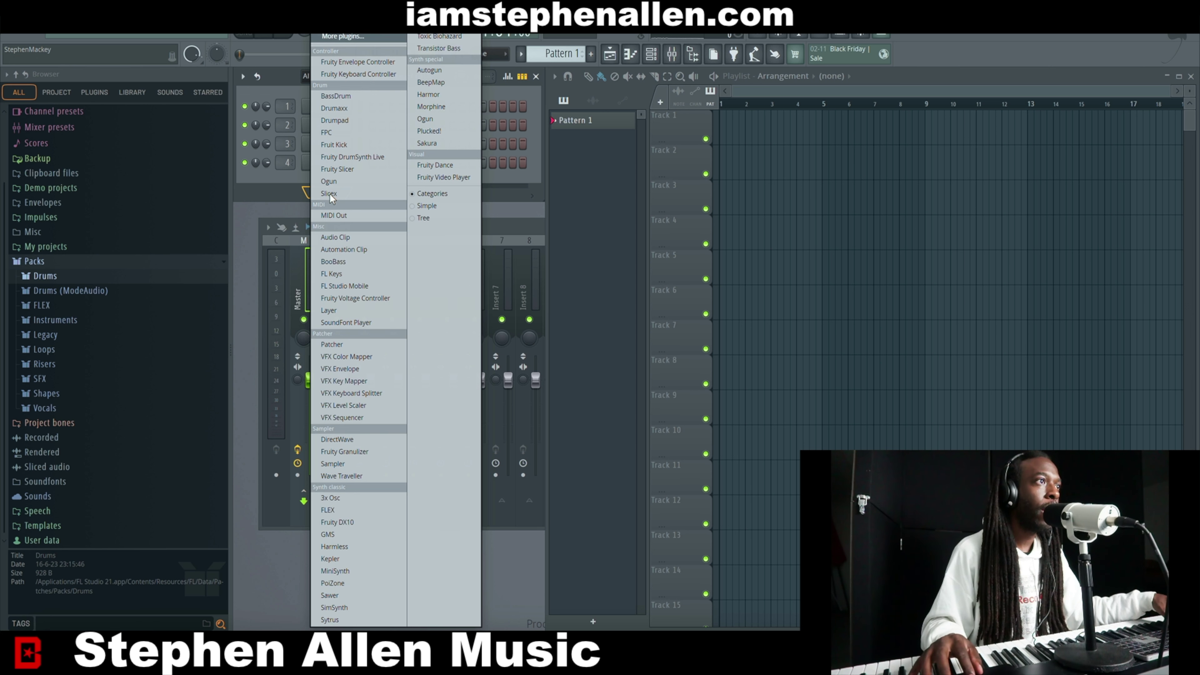
pyautogui.click(282, 187)
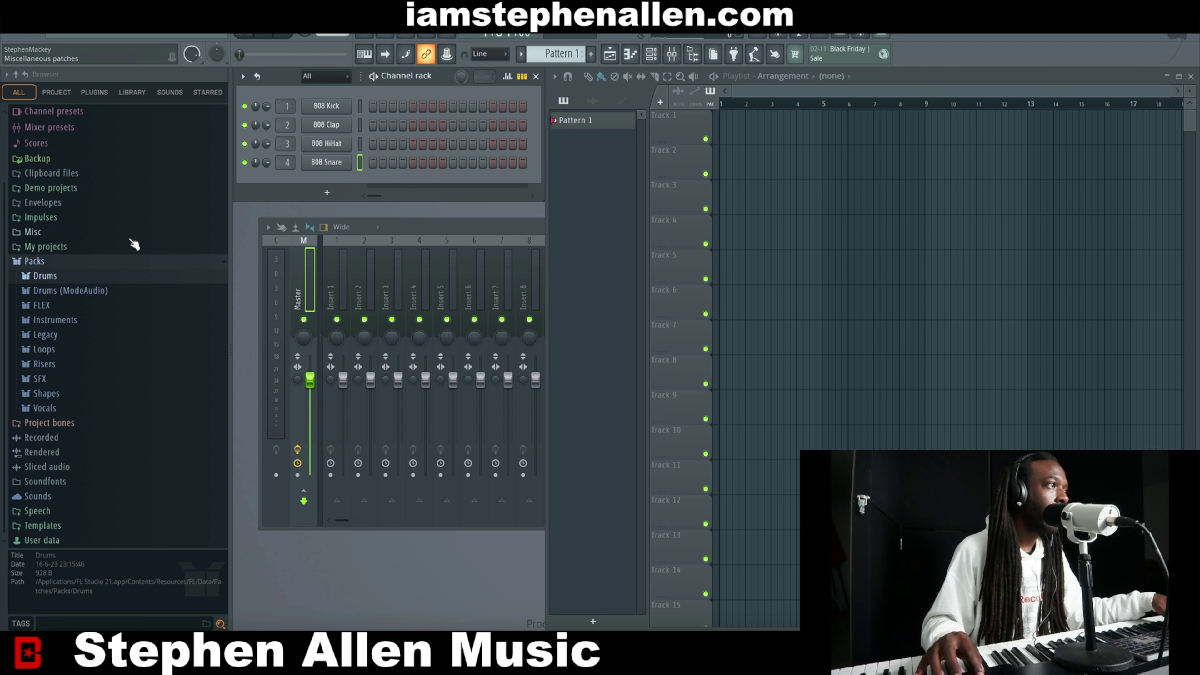
# Look inside the Envelopes and Soundfonts folders in the browser, collapsing each one after viewing
pyautogui.click(56, 266)
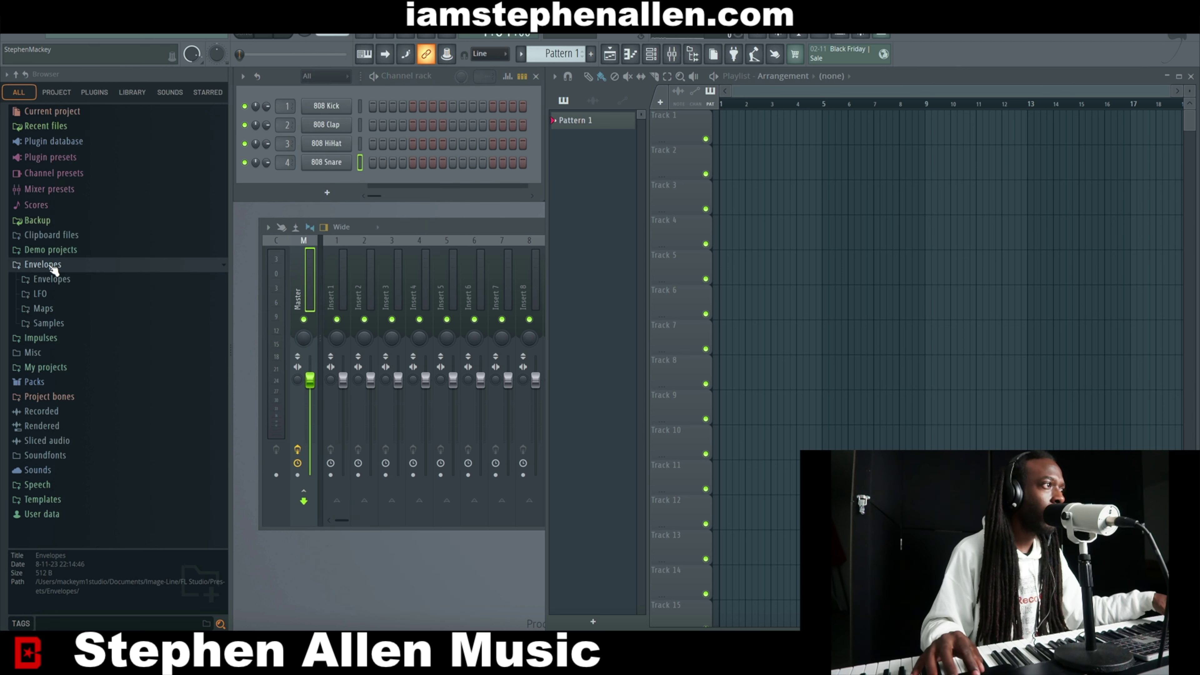
pyautogui.click(55, 269)
pyautogui.click(55, 266)
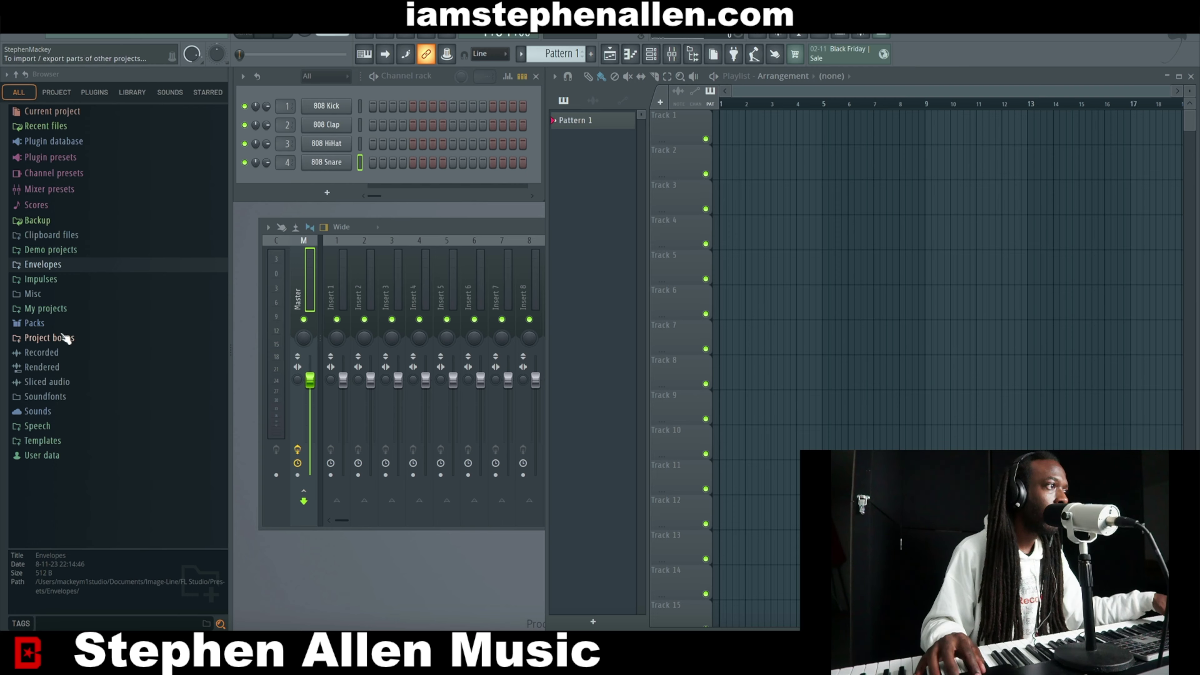
pyautogui.click(56, 396)
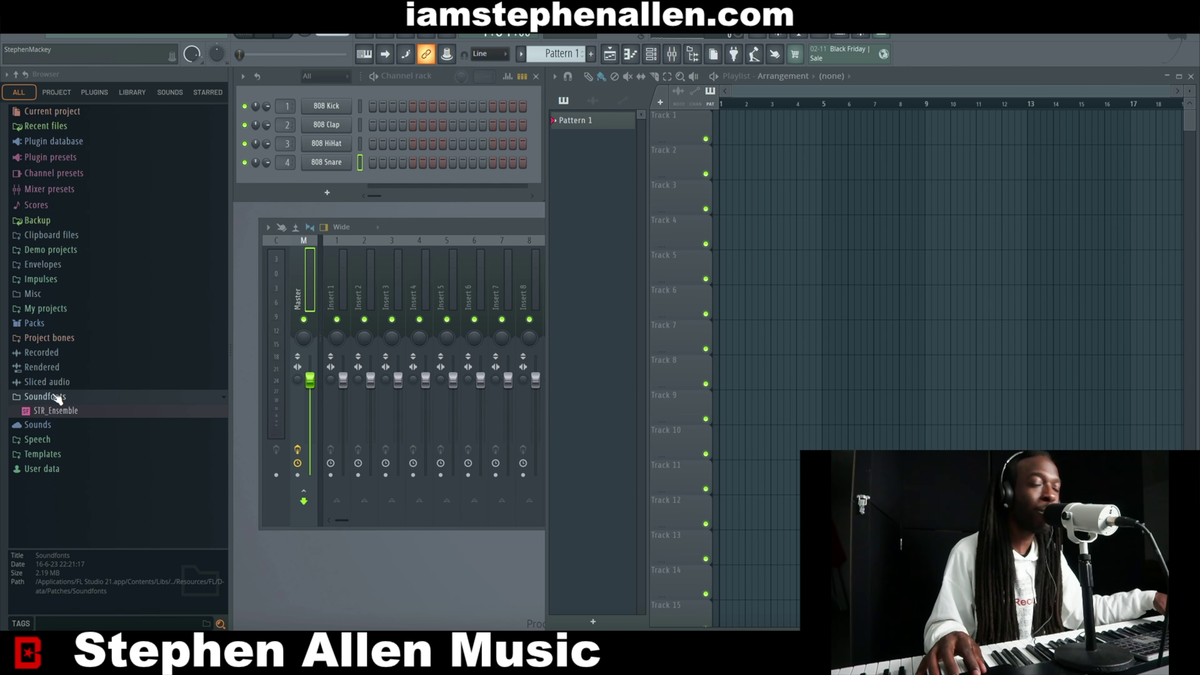
pyautogui.click(56, 396)
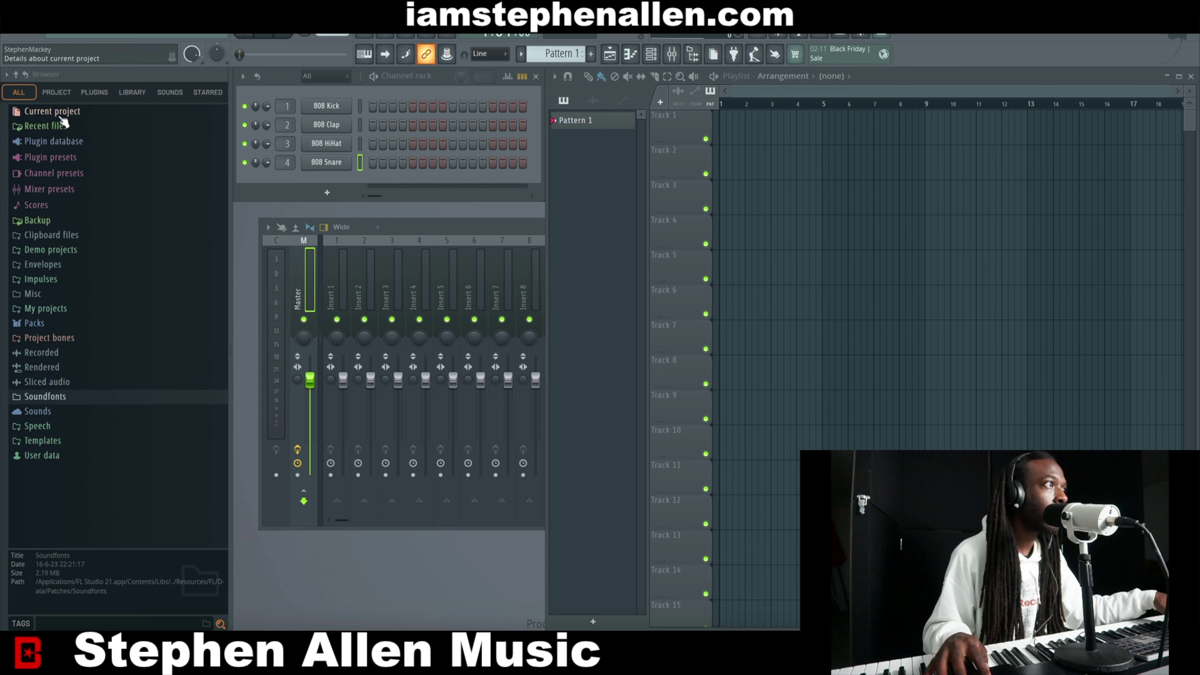
# View the Channel presets folder, and examine the list of instruments under Generators in Plugin presets
pyautogui.click(62, 175)
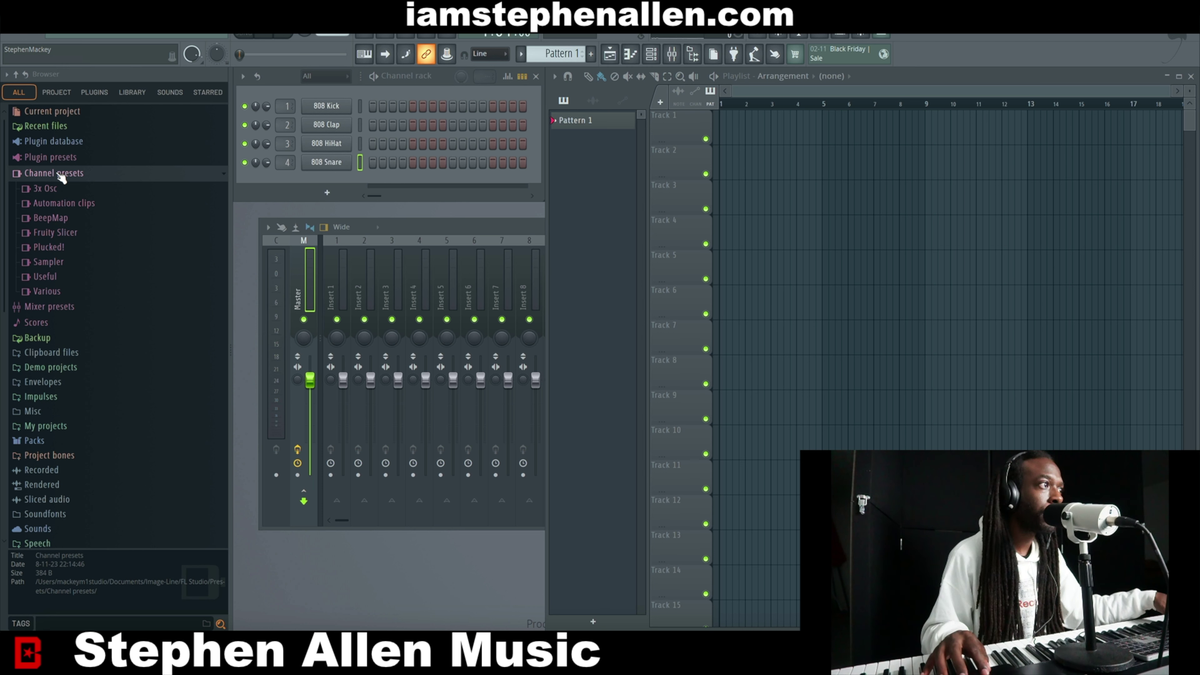
pyautogui.click(57, 158)
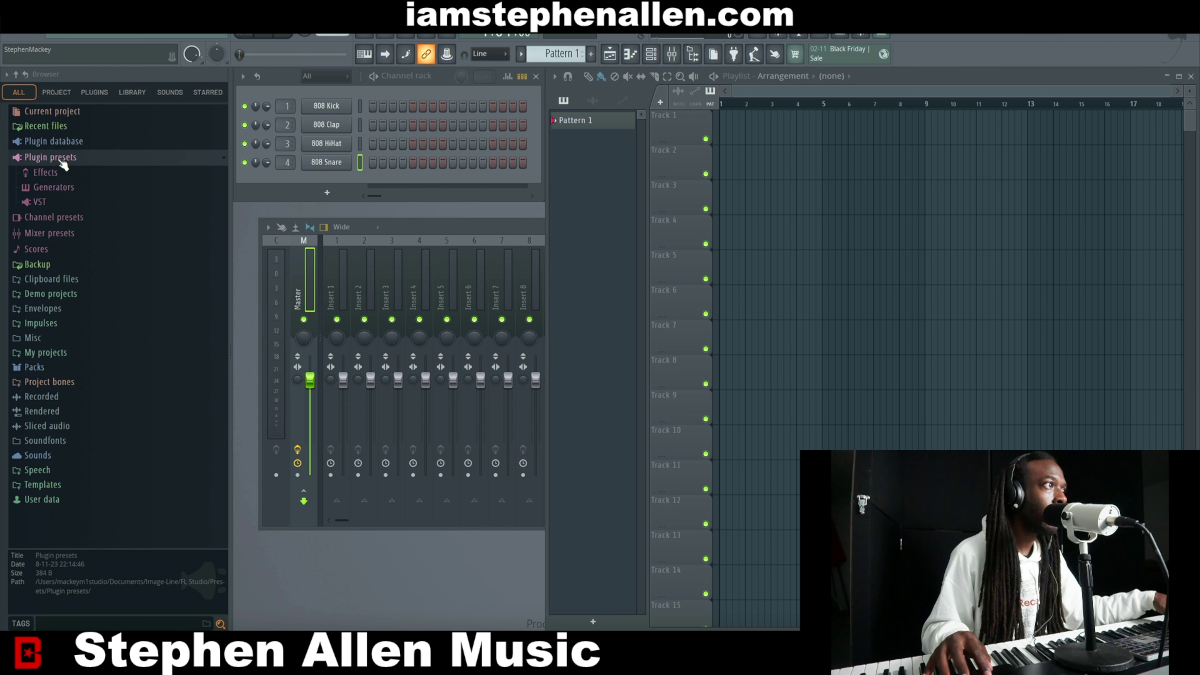
pyautogui.click(59, 187)
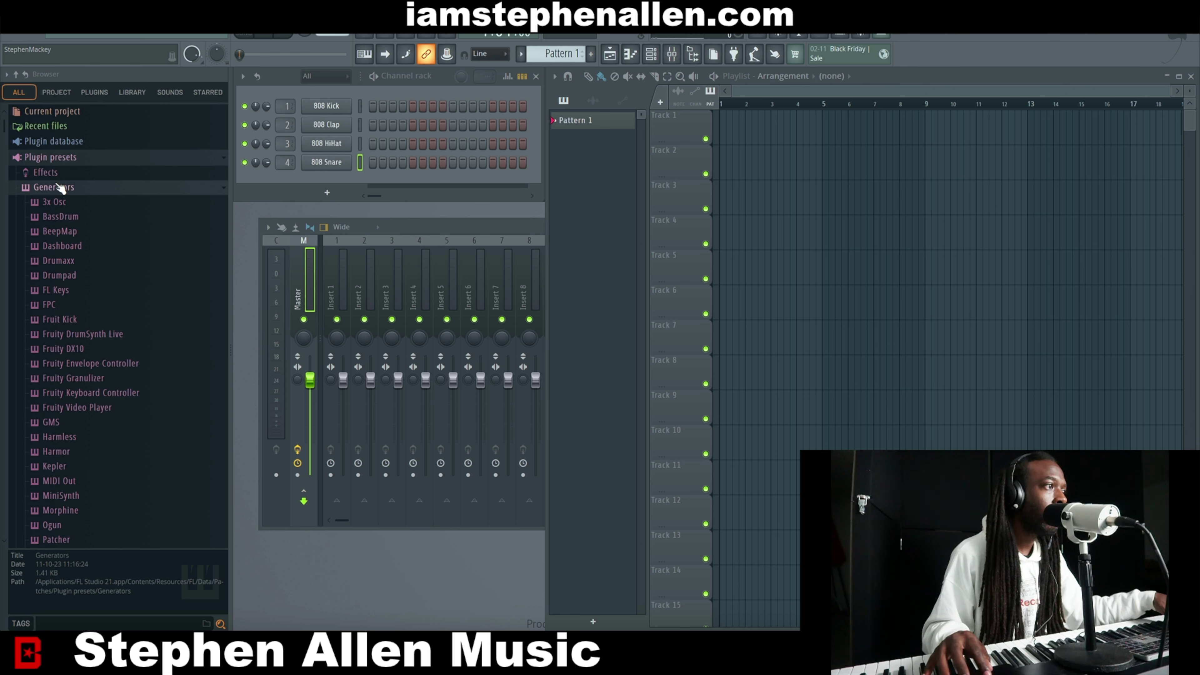
pyautogui.scroll(-6, 71, 307)
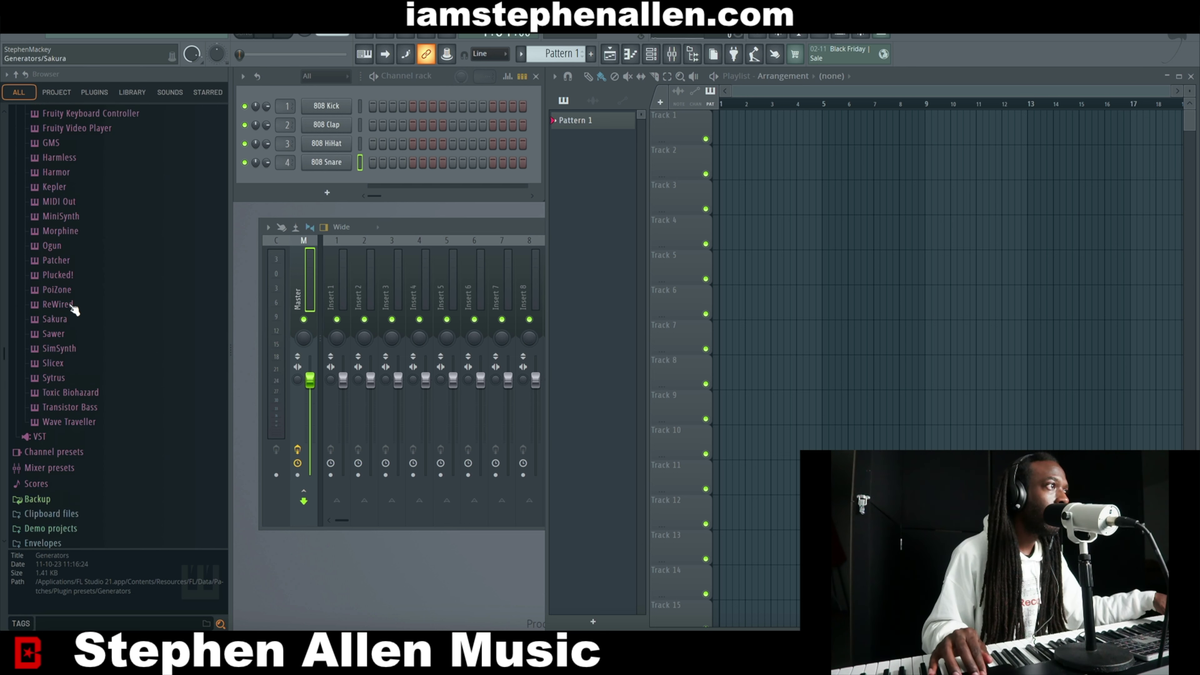
pyautogui.scroll(4, 73, 308)
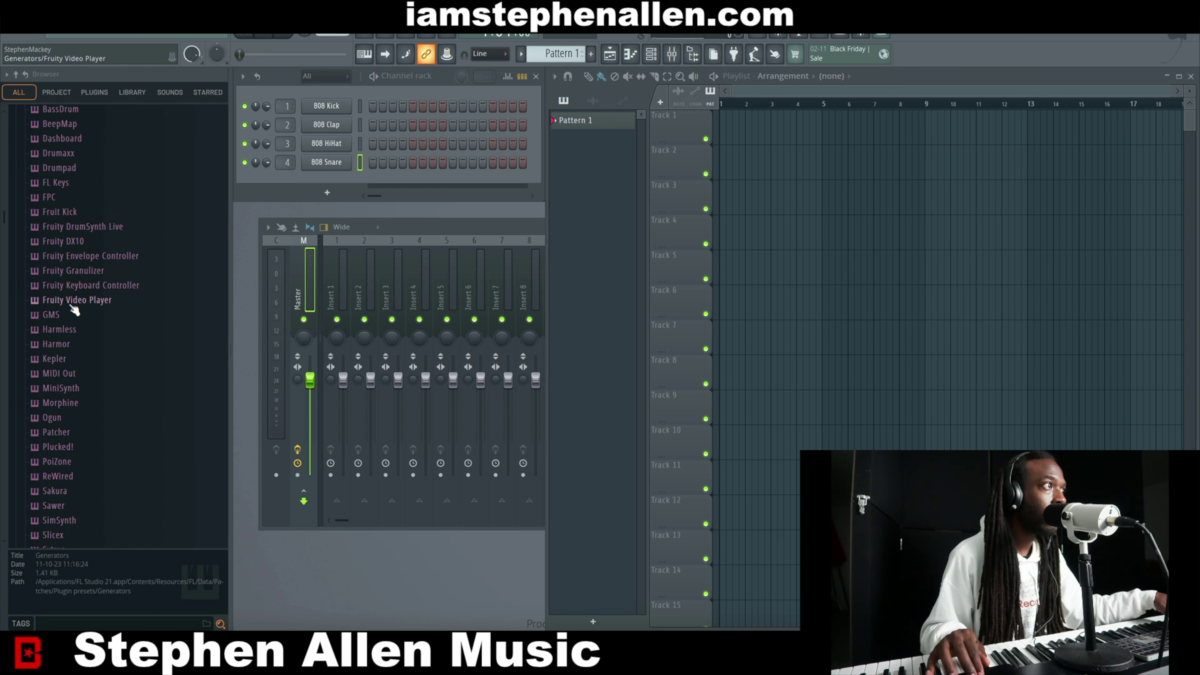
pyautogui.scroll(2, 74, 310)
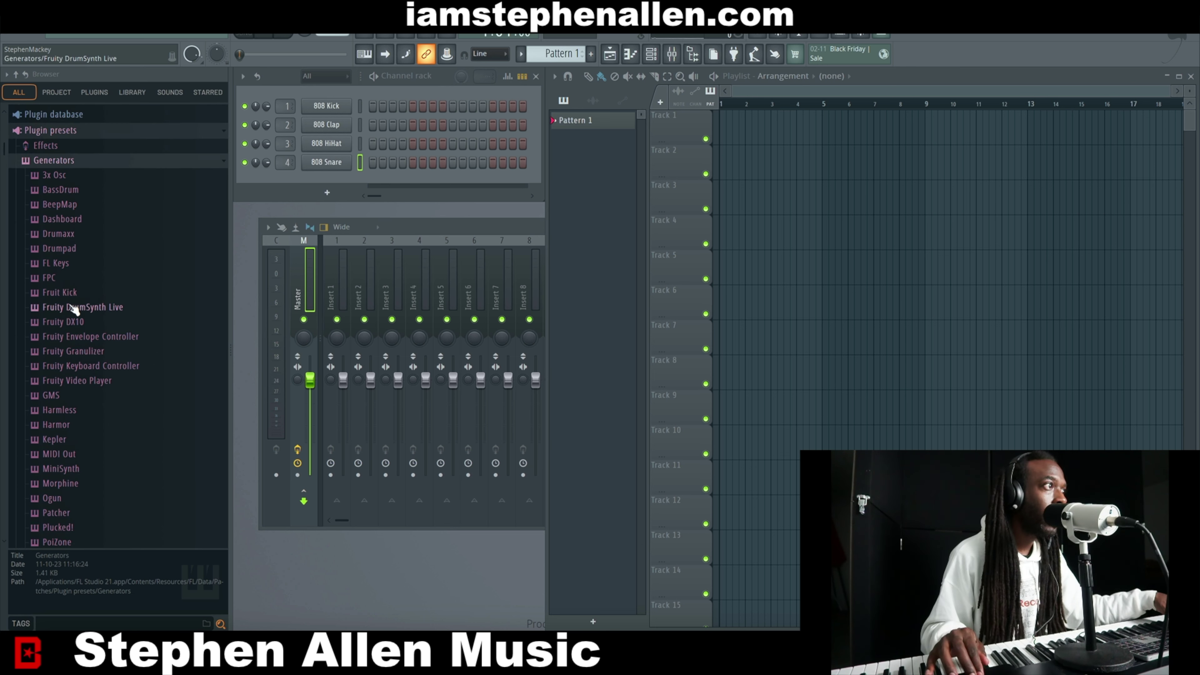
# View the FL Keys presets, and collapse the FL Keys and Generators folders
pyautogui.click(62, 267)
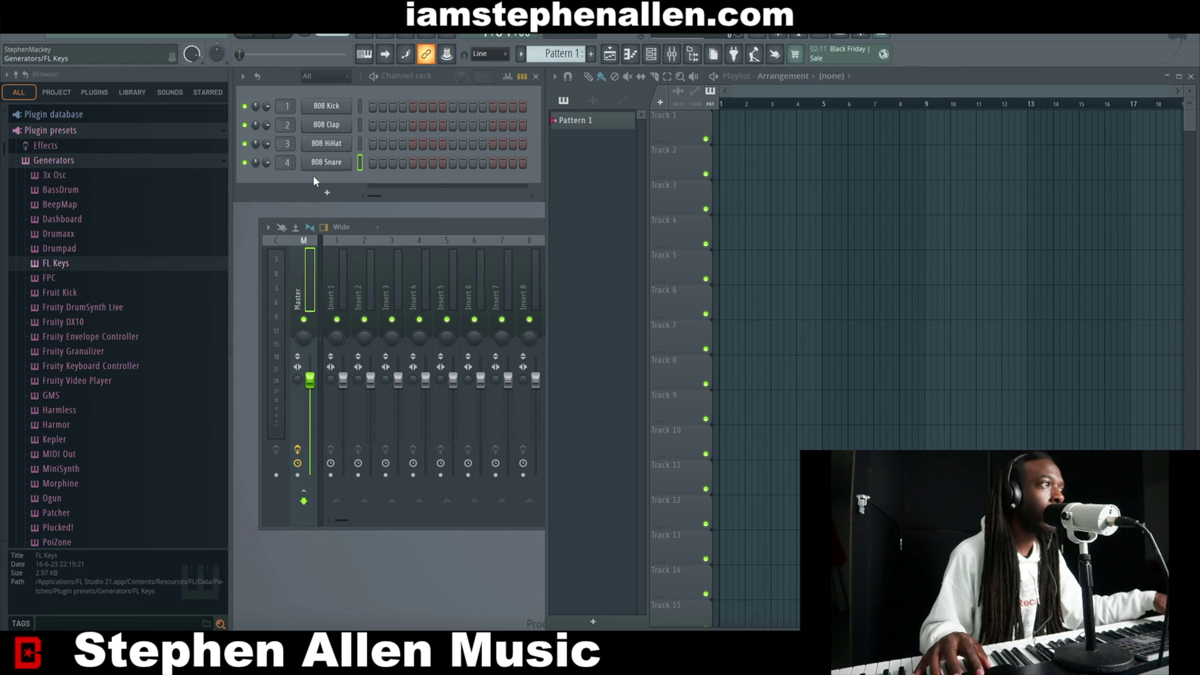
pyautogui.click(66, 263)
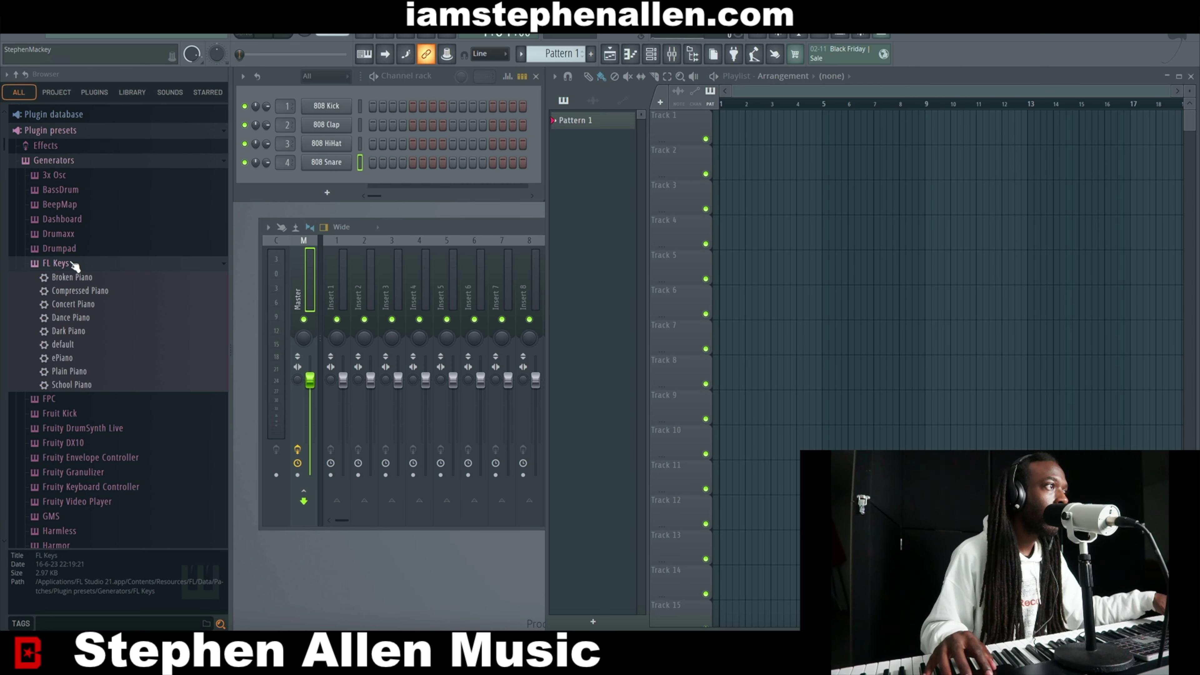
pyautogui.click(64, 265)
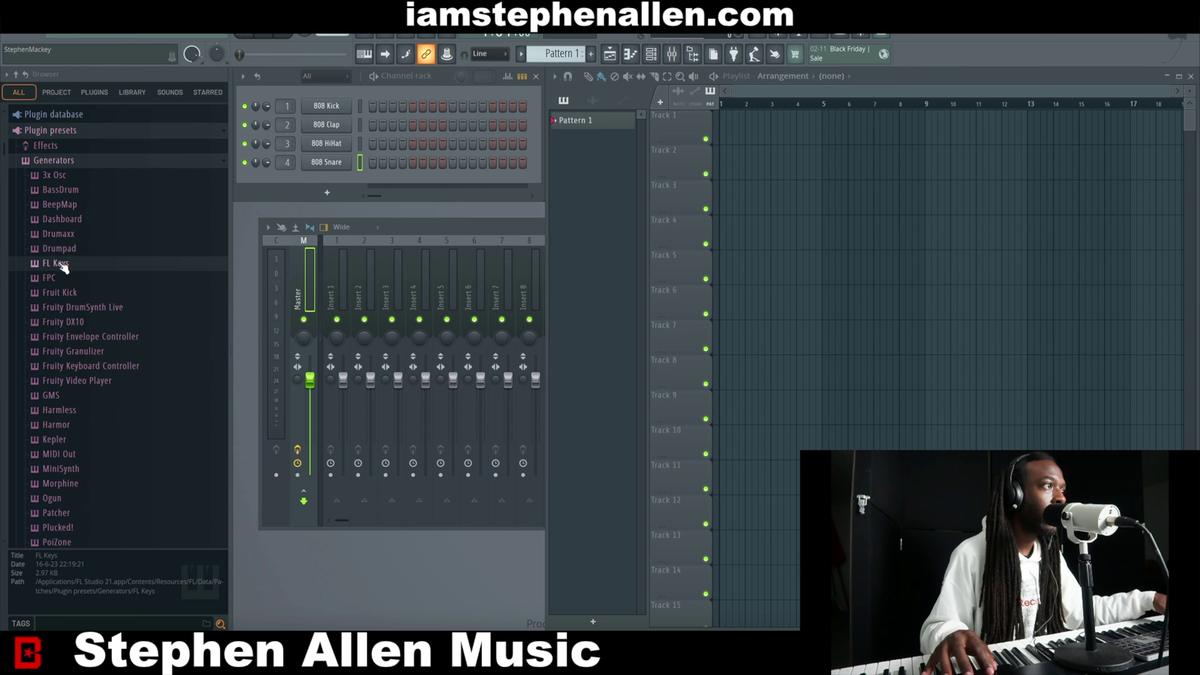
pyautogui.click(66, 161)
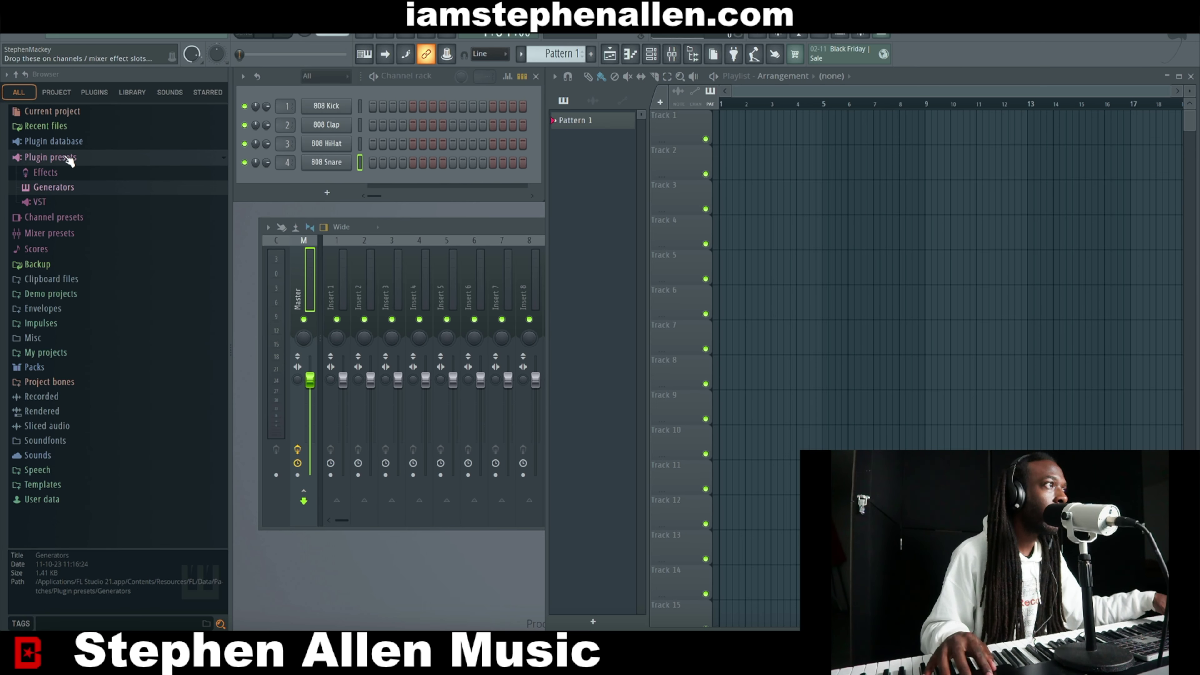
pyautogui.click(70, 161)
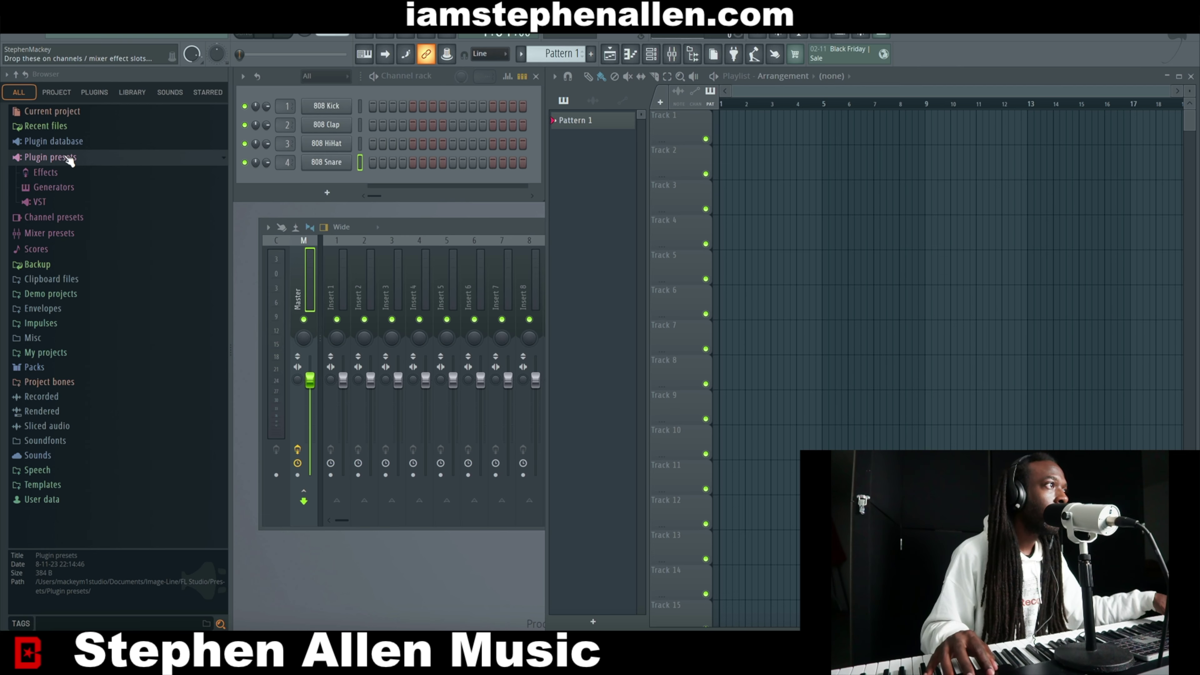
# Check the VST and Dashboard preset folders, and expand the FL Keys presets under Generators
pyautogui.click(41, 202)
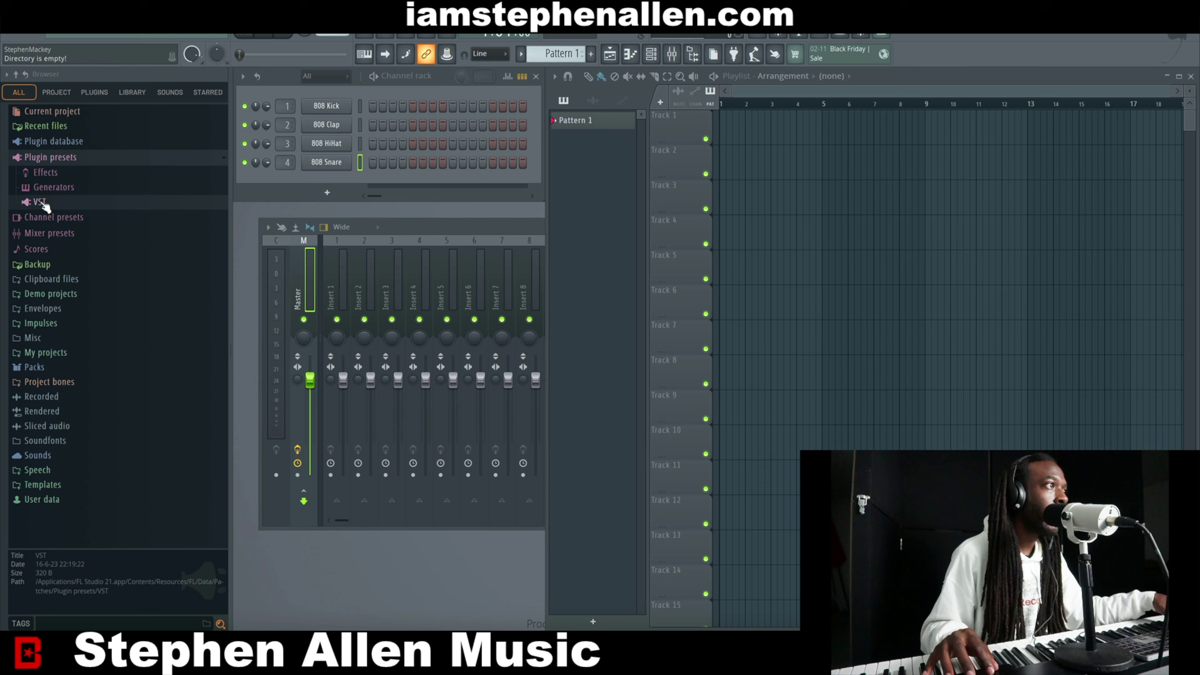
pyautogui.click(50, 187)
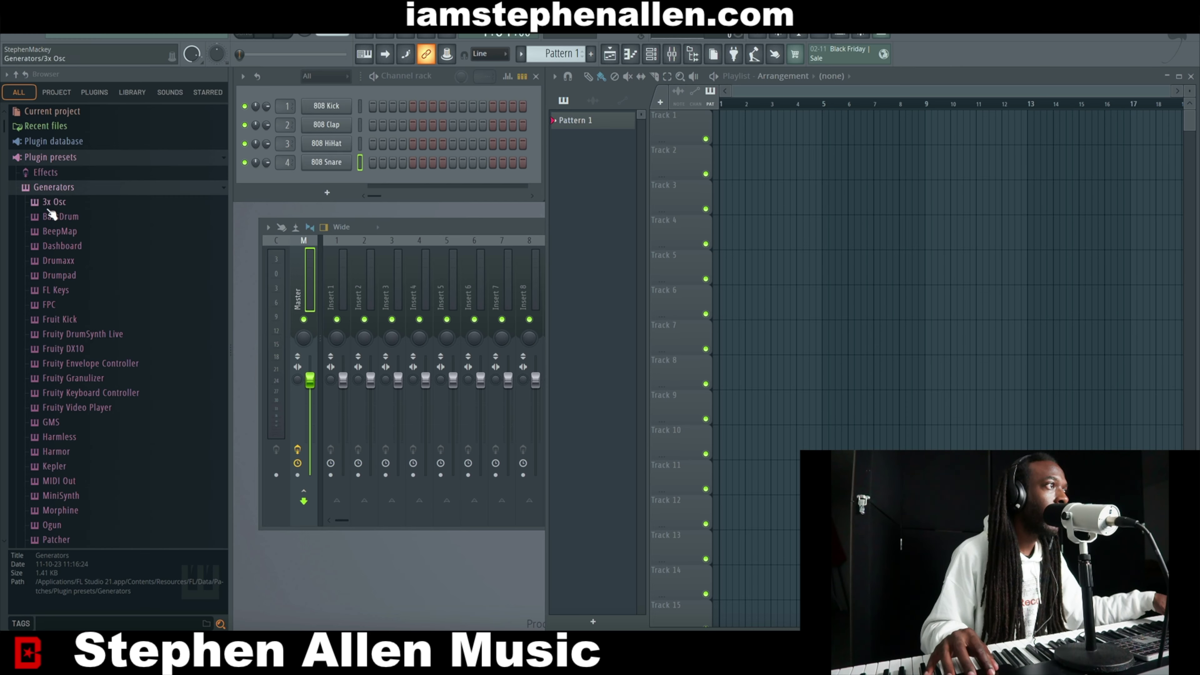
pyautogui.click(51, 247)
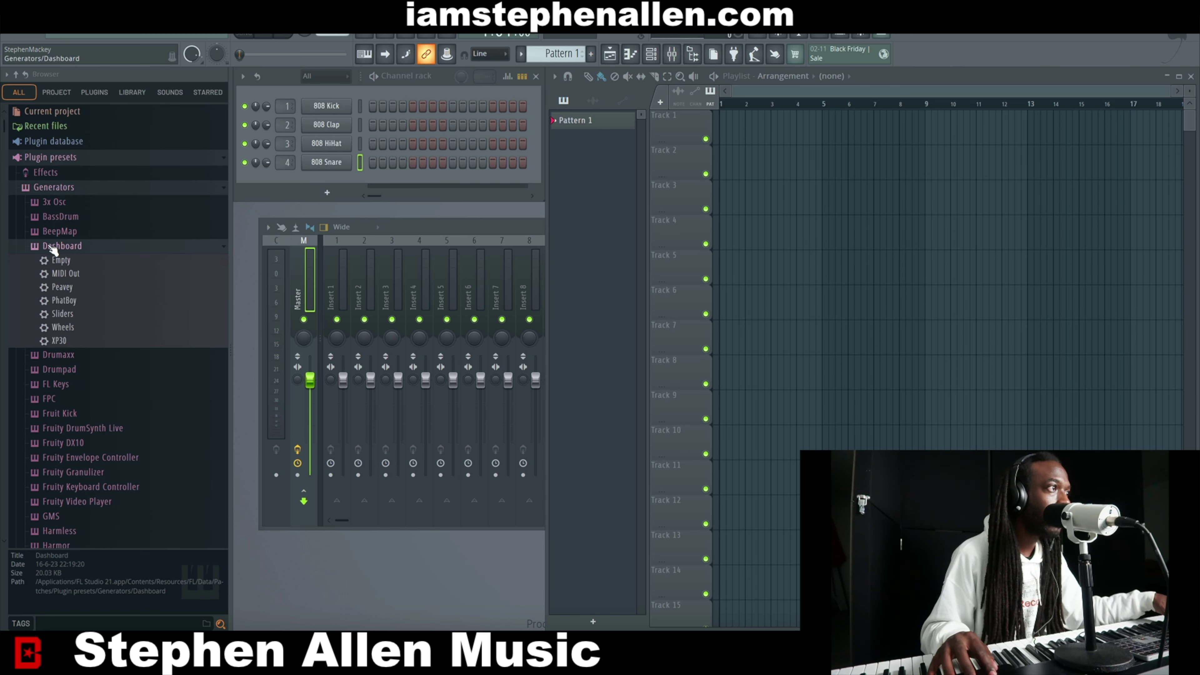
pyautogui.click(52, 248)
pyautogui.click(54, 290)
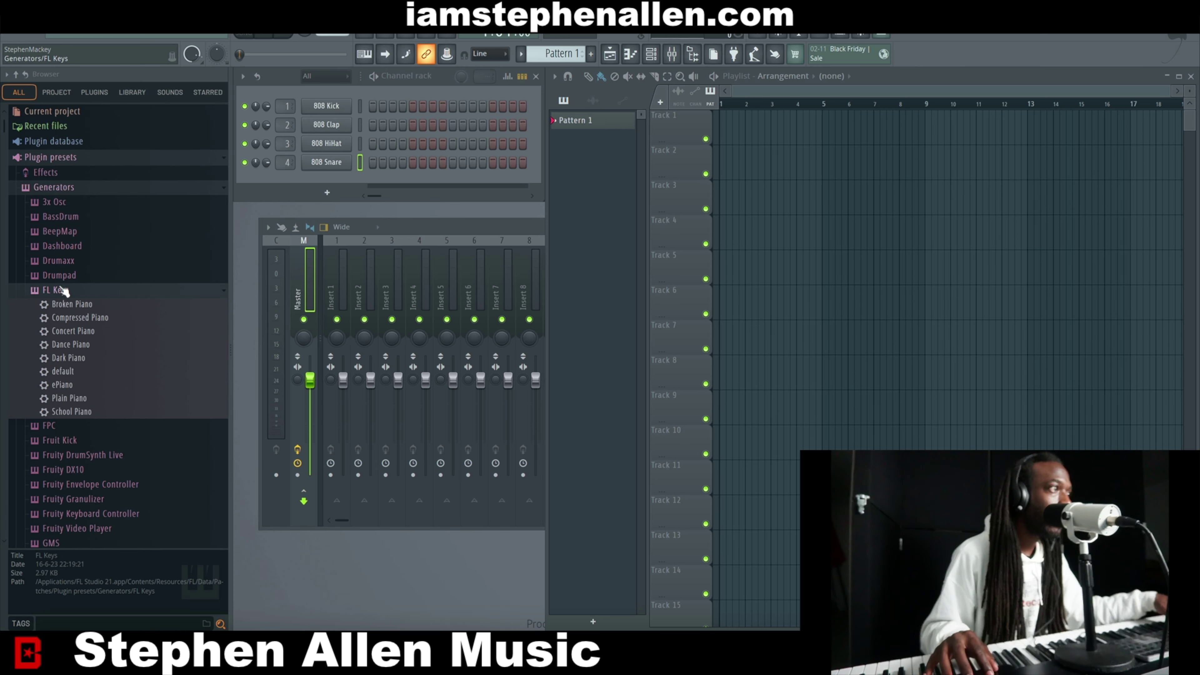
# Add the FL Keys preset Broken Piano as a new channel below 808 Snare, and replace it with the Compressed Piano preset
pyautogui.moveTo(73, 305); pyautogui.dragTo(297, 181)
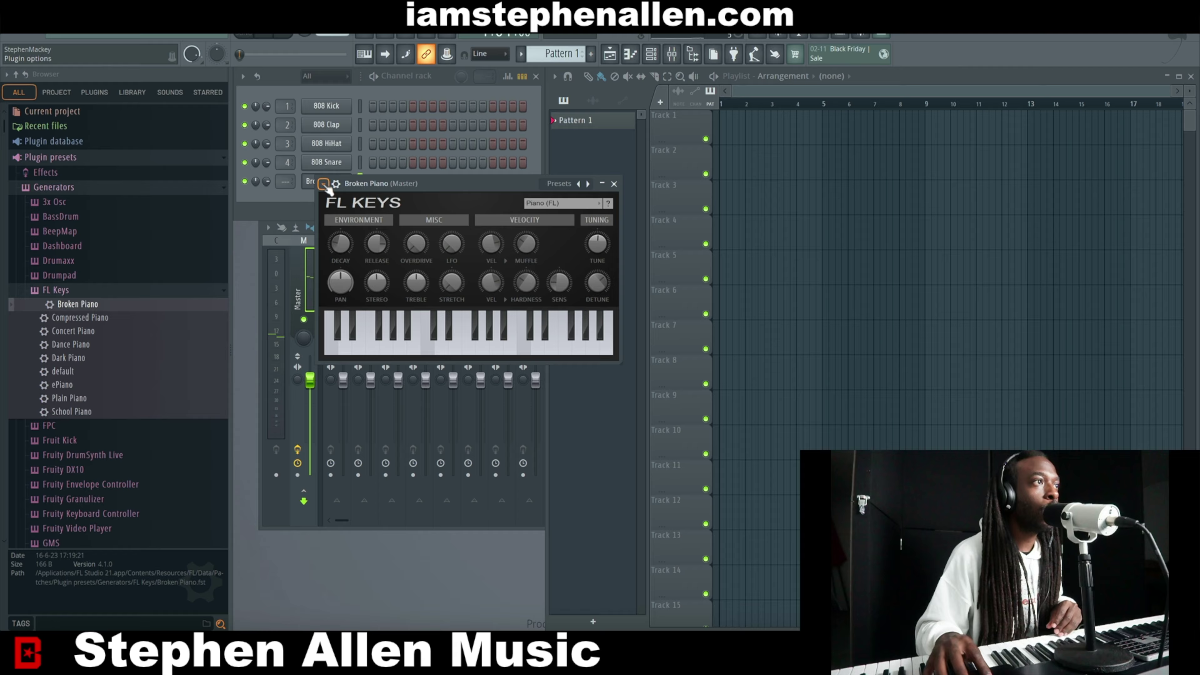
pyautogui.click(614, 183)
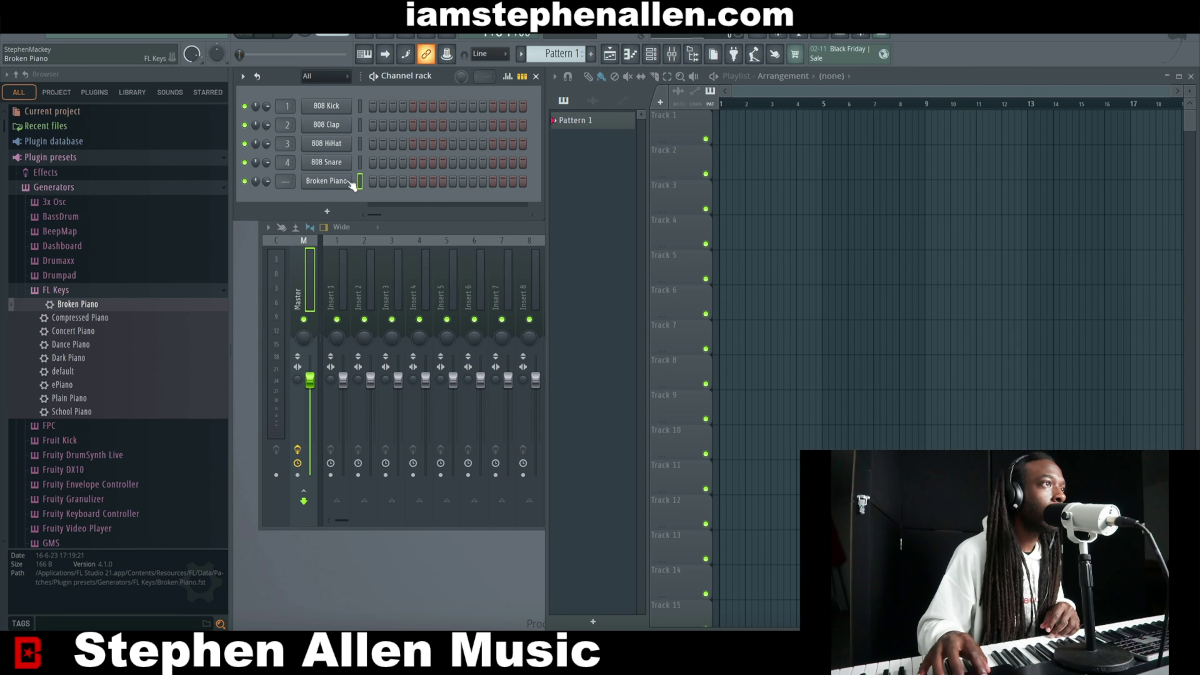
pyautogui.moveTo(81, 317); pyautogui.dragTo(330, 185)
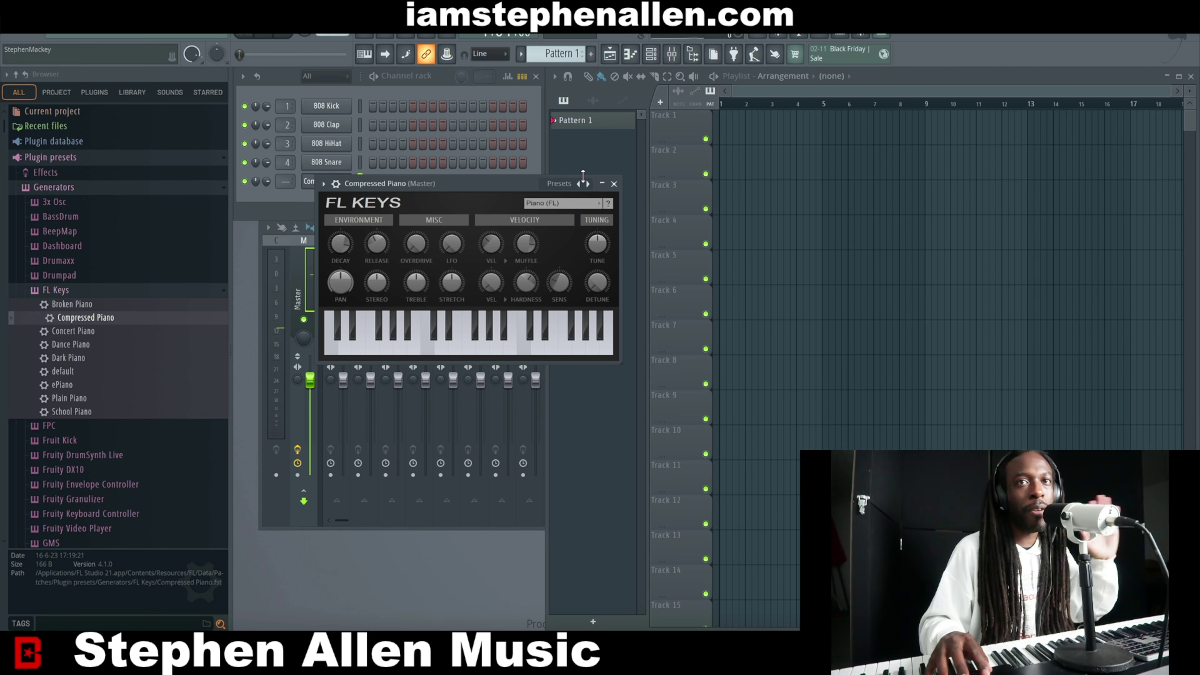
pyautogui.click(613, 183)
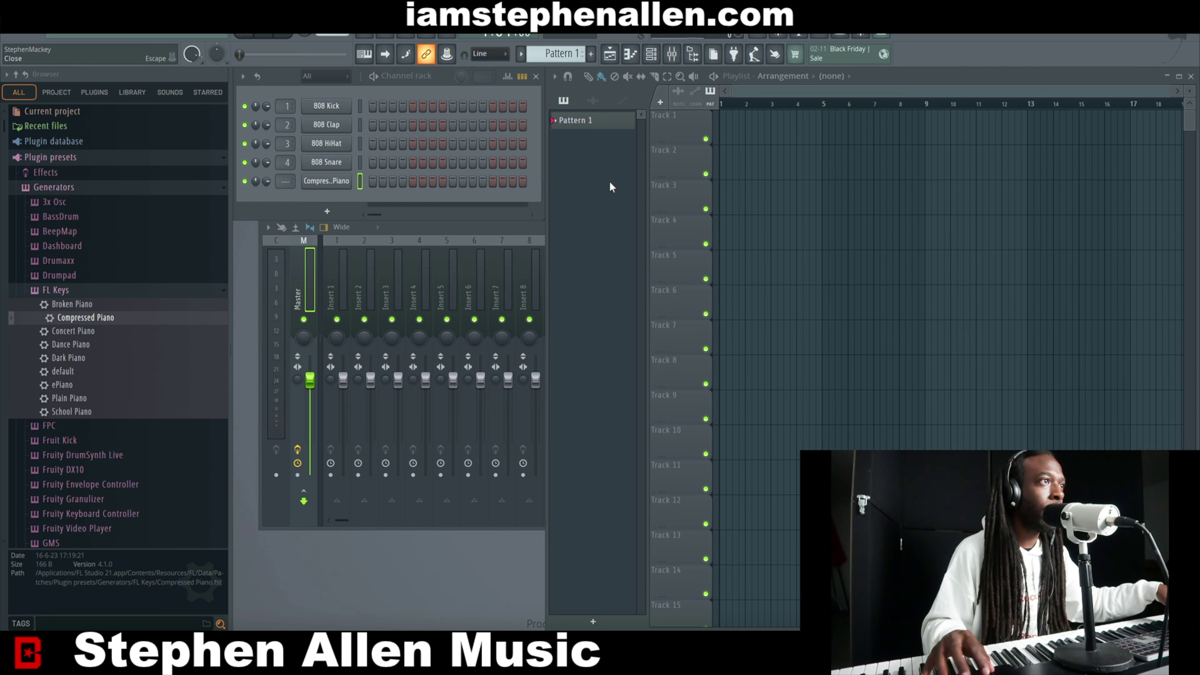
# Delete the Compressed Piano channel from the channel rack
pyautogui.rightClick(330, 180)
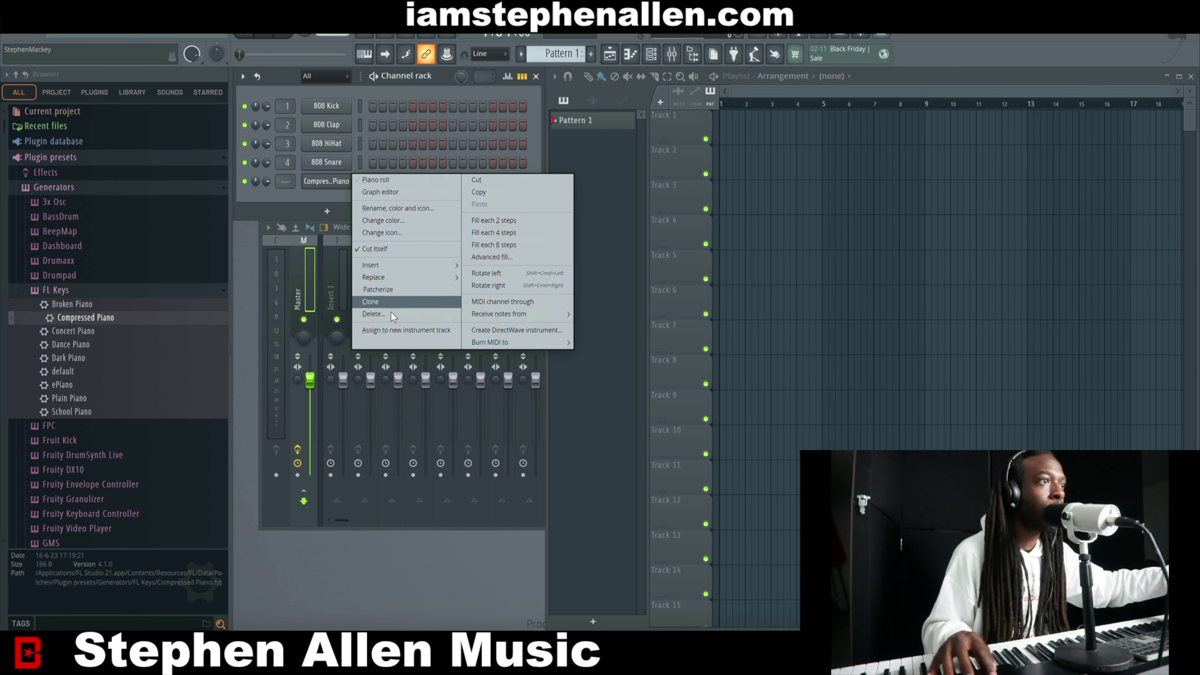
pyautogui.click(398, 311)
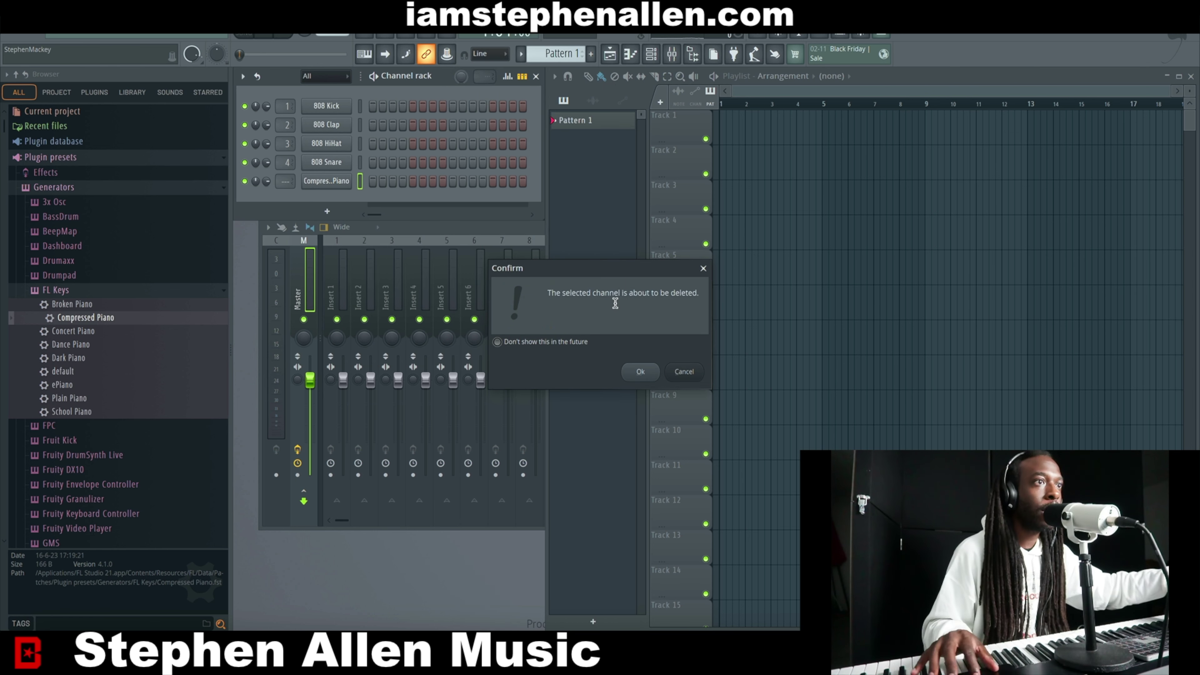
pyautogui.click(637, 371)
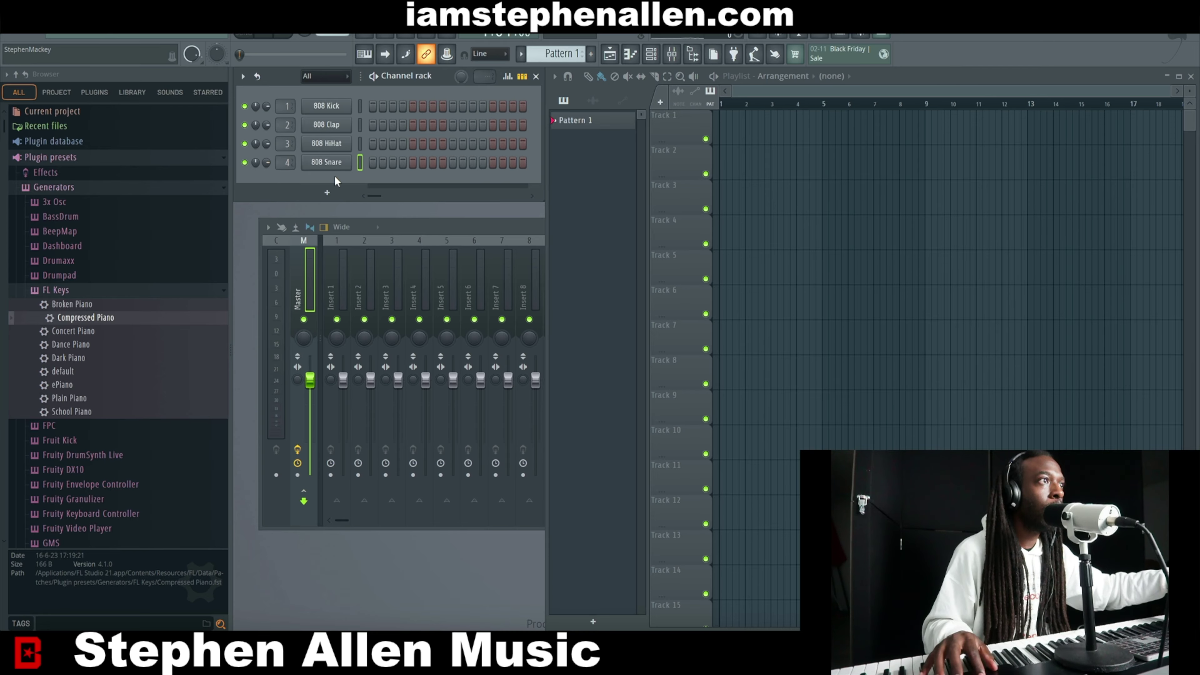
# Examine the 808 Snare channel's sampler, envelope and miscellaneous function settings, and close its window
pyautogui.click(330, 163)
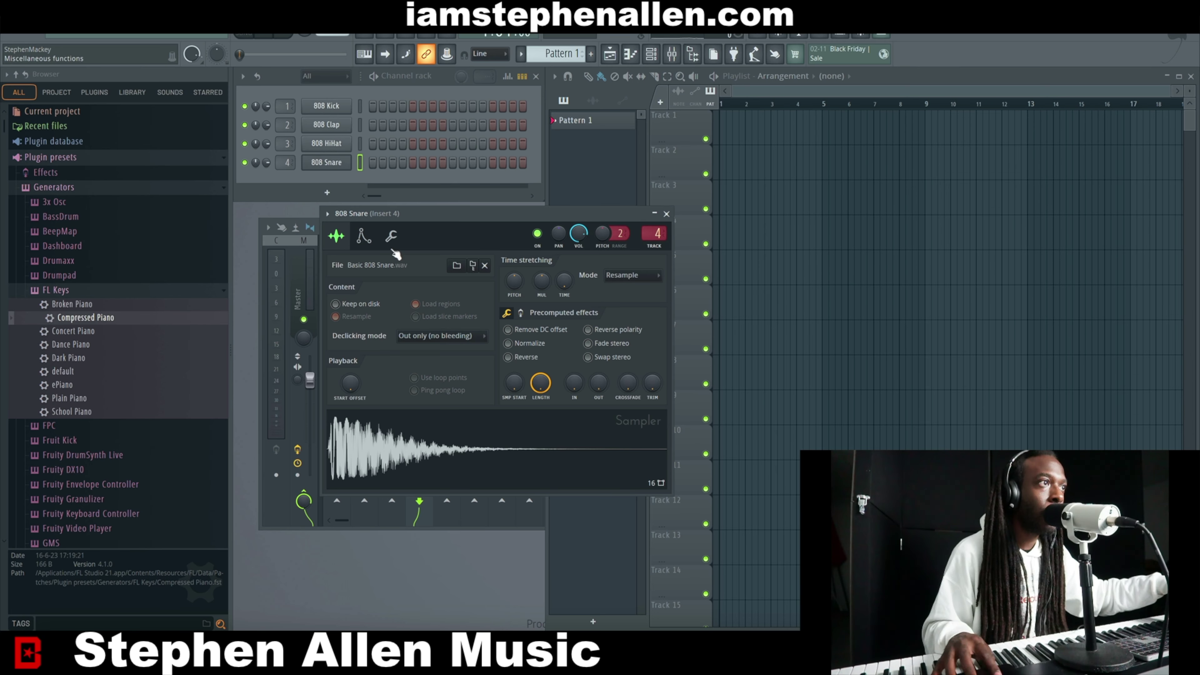
pyautogui.click(360, 236)
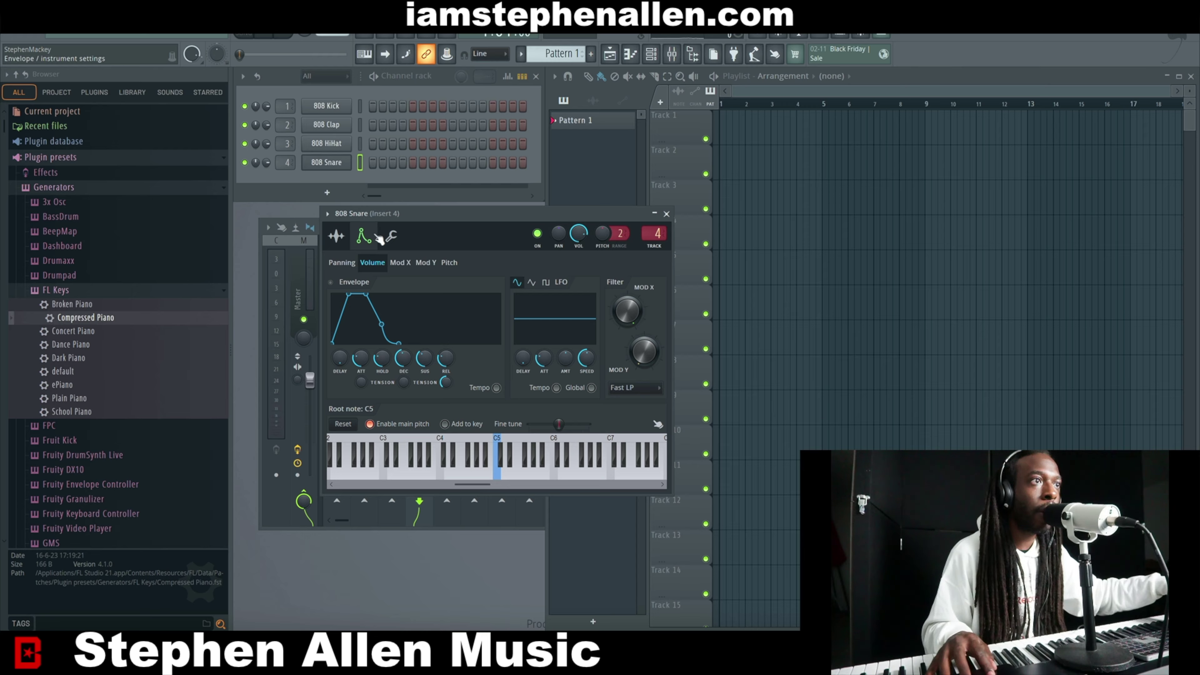
pyautogui.click(341, 237)
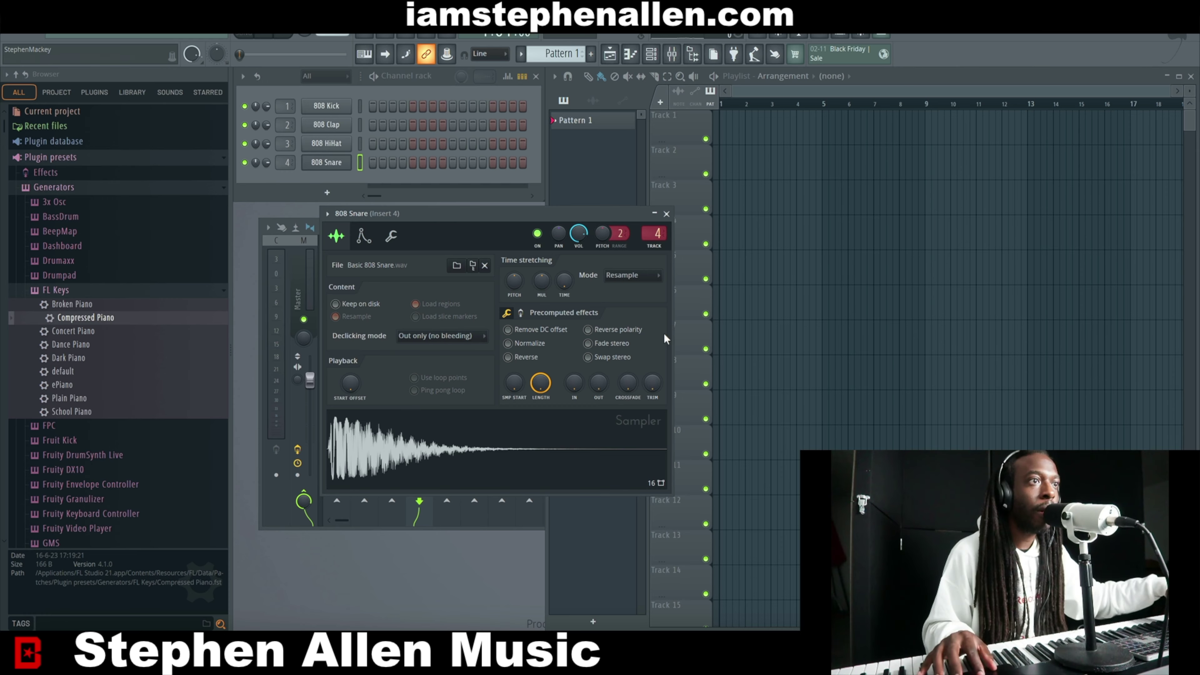
pyautogui.click(363, 236)
pyautogui.click(392, 236)
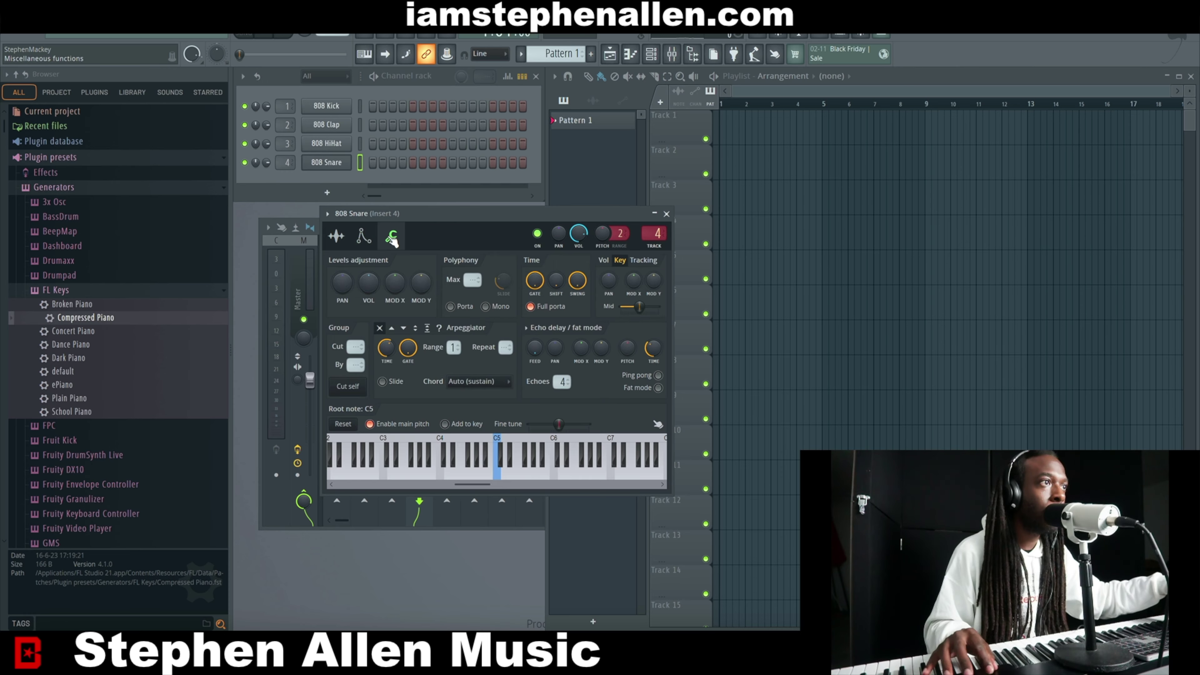
pyautogui.click(363, 236)
pyautogui.click(336, 235)
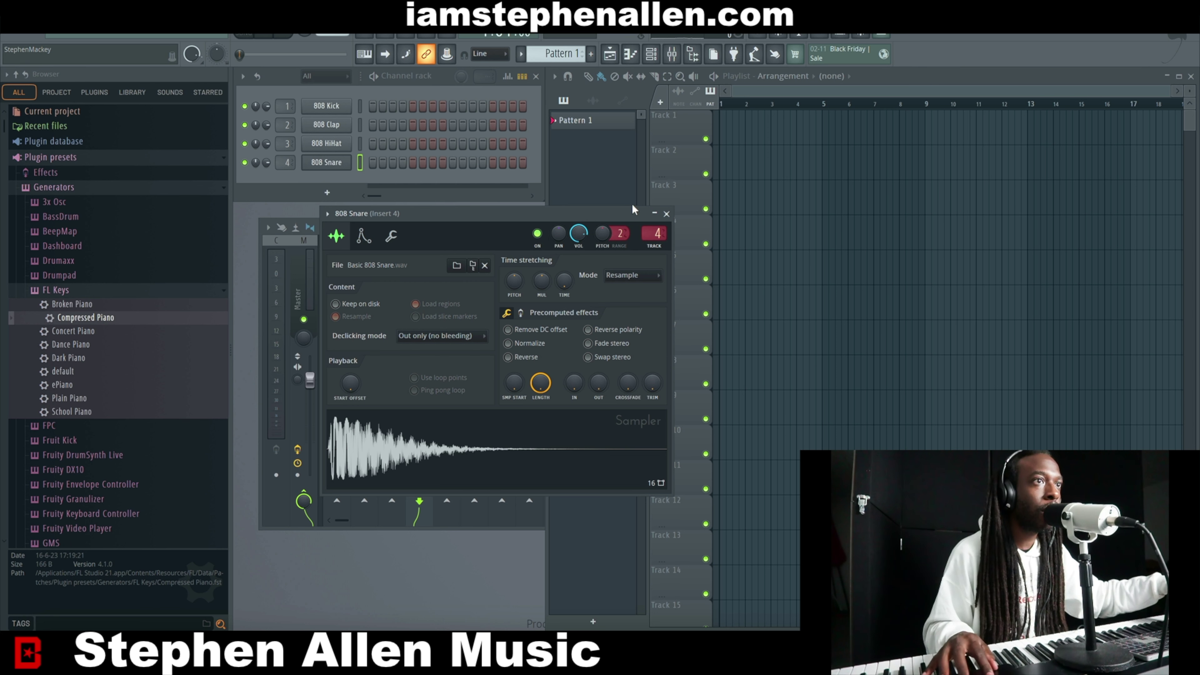
pyautogui.click(666, 215)
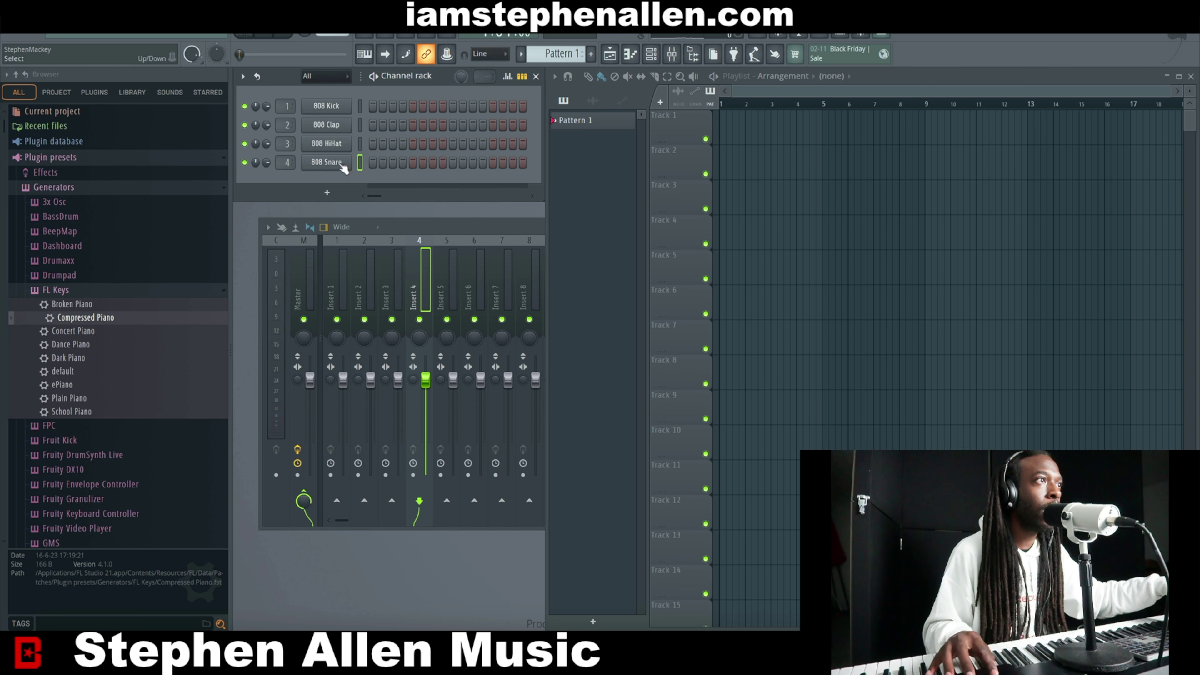
# Open the piano roll for the 808 Snare channel, and start and stop playback of the empty pattern a few times
pyautogui.rightClick(328, 166)
pyautogui.click(377, 162)
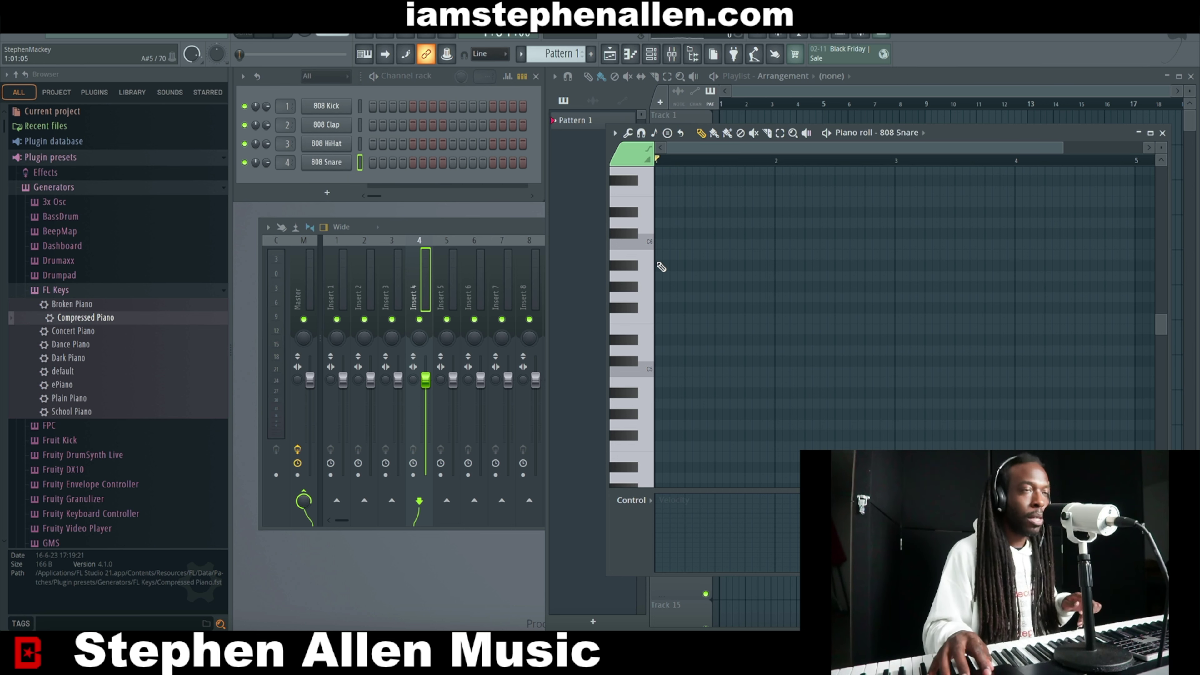
pyautogui.click(276, 39)
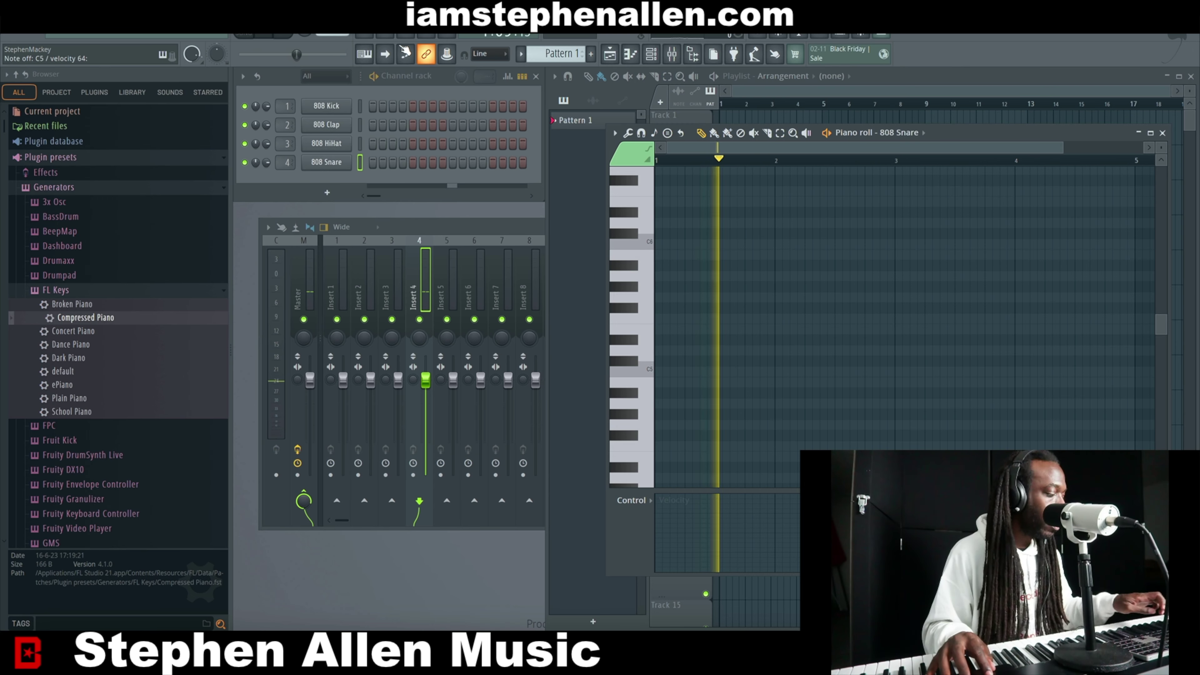
pyautogui.press('space')
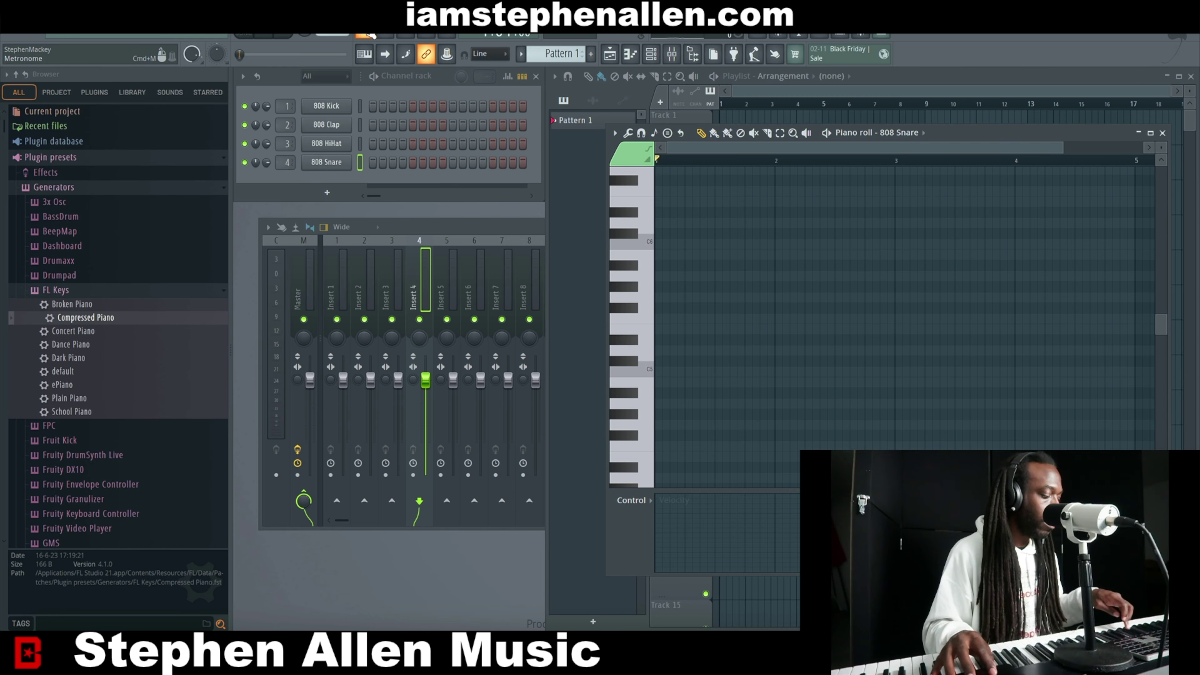
pyautogui.press('space')
pyautogui.press('space')
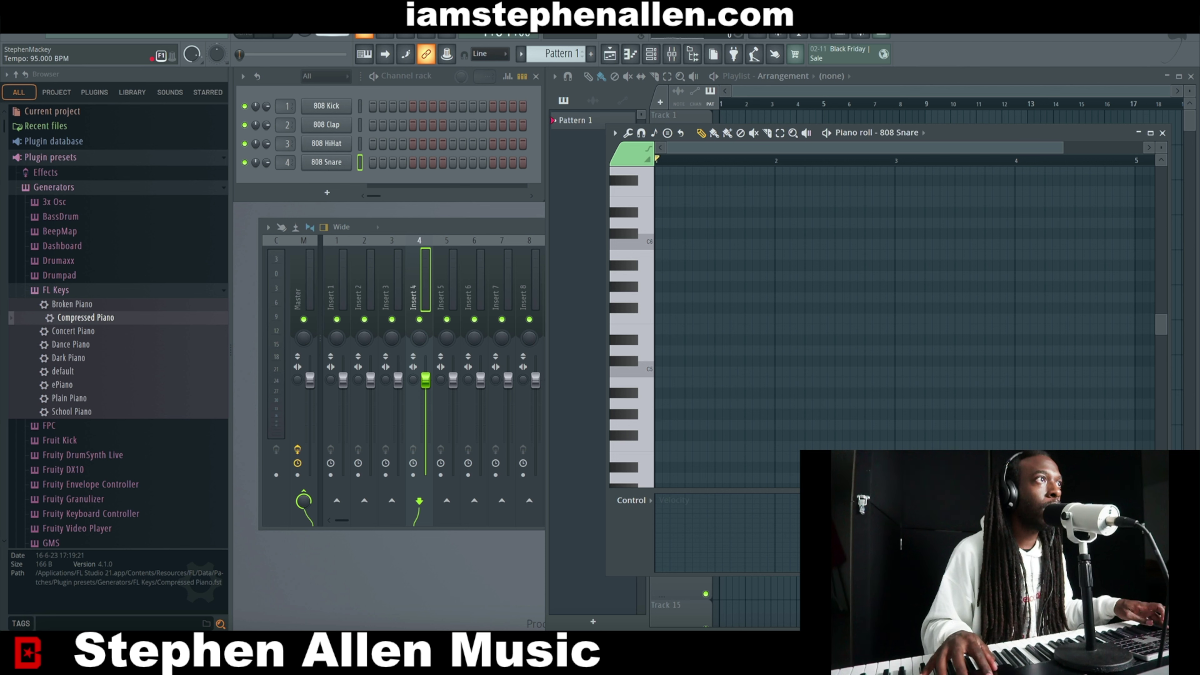
pyautogui.press('space')
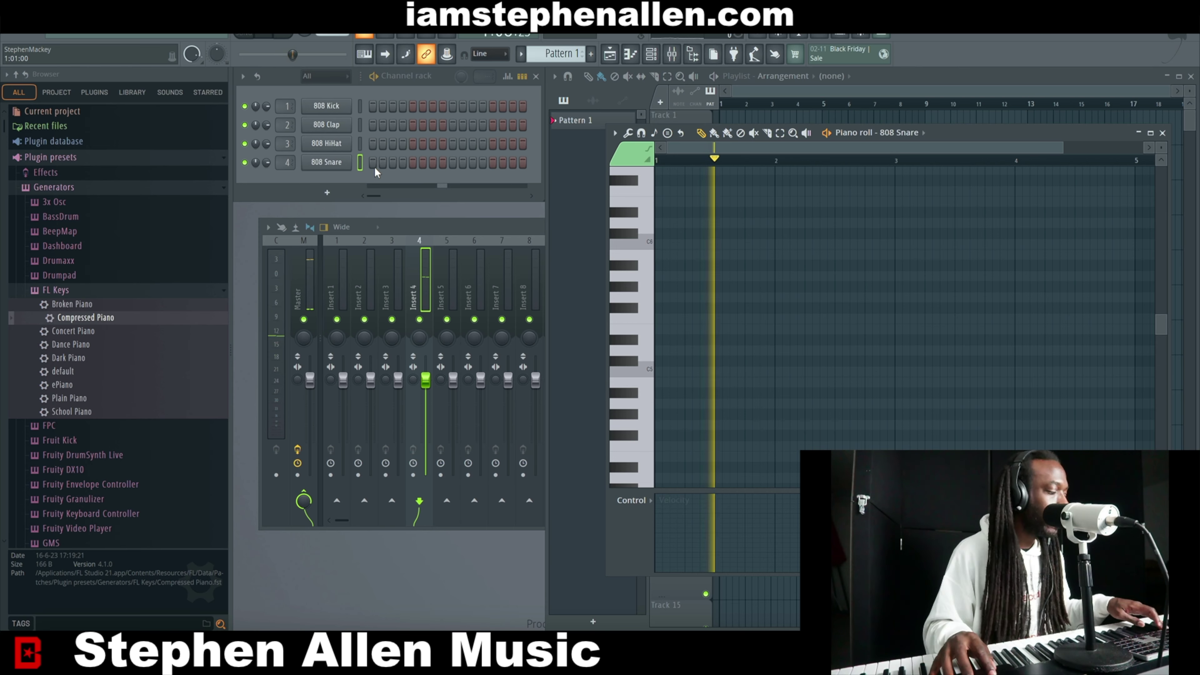
pyautogui.press('space')
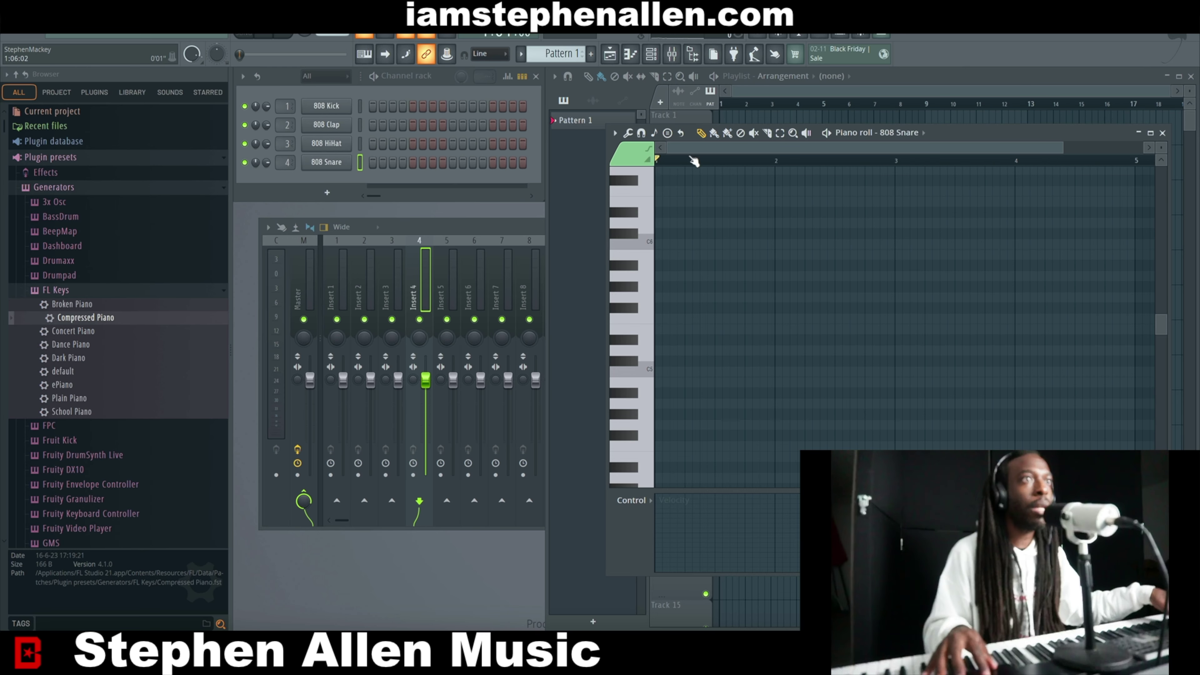
# Move the playback position back to the start of bar 1 on the piano roll timeline
pyautogui.click(670, 160)
pyautogui.moveTo(671, 159)
pyautogui.mouseDown()
pyautogui.moveTo(788, 173)
pyautogui.moveTo(652, 159)
pyautogui.mouseUp()
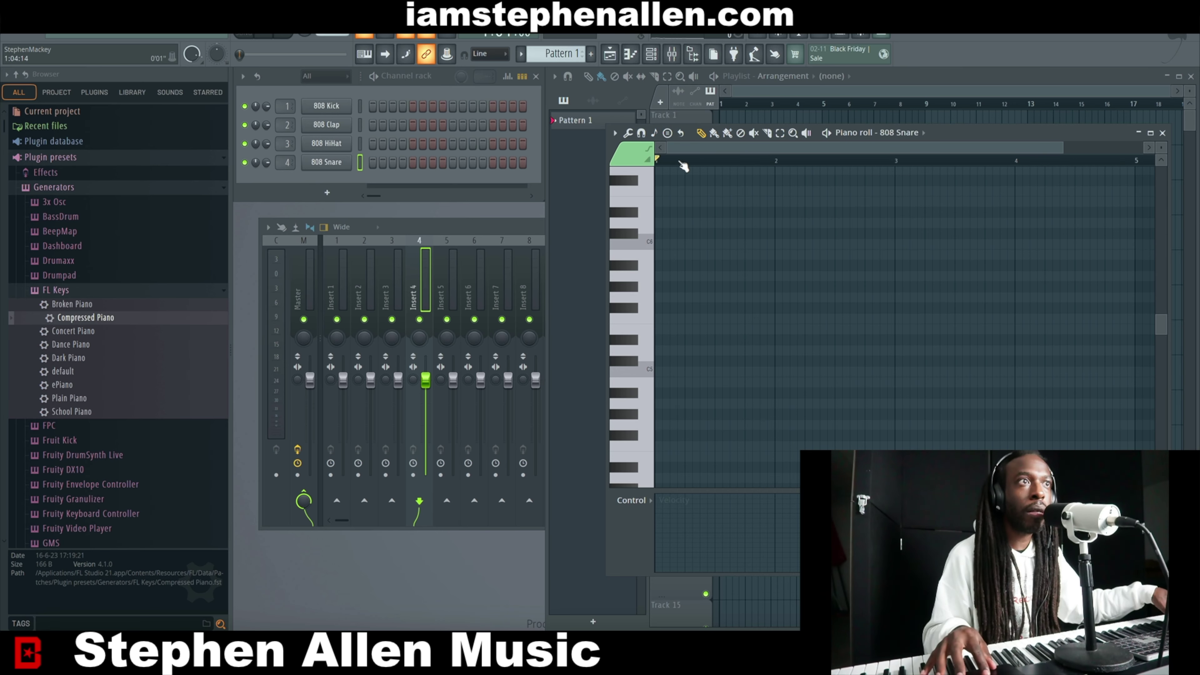
pyautogui.moveTo(675, 160)
pyautogui.mouseDown()
pyautogui.moveTo(826, 189)
pyautogui.moveTo(656, 160)
pyautogui.mouseUp()
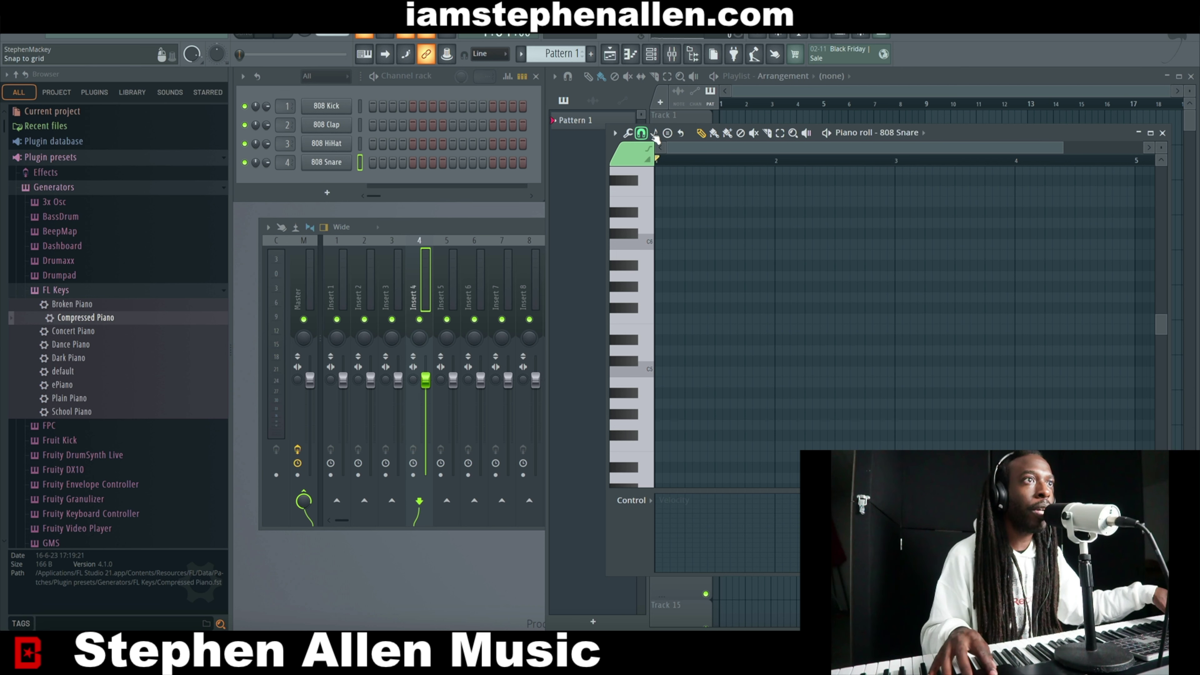
# Examine the piano roll's snap-to-grid options and the scales available for Snap to scale, leaving both unchanged
pyautogui.click(641, 134)
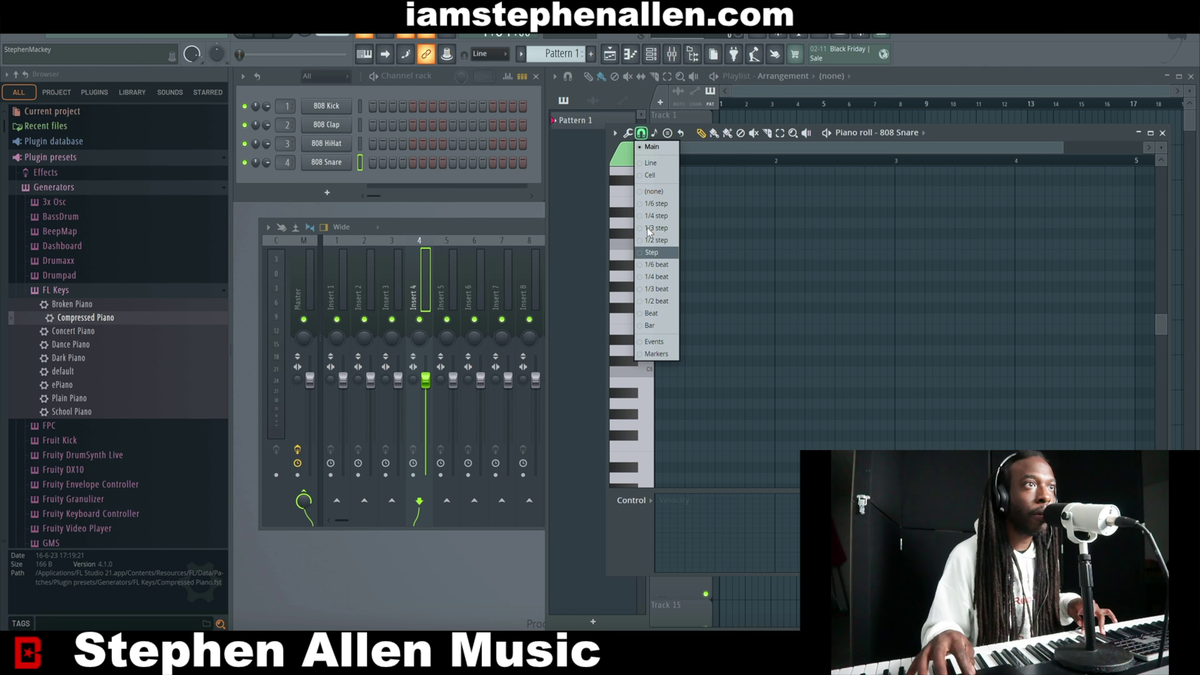
pyautogui.click(643, 134)
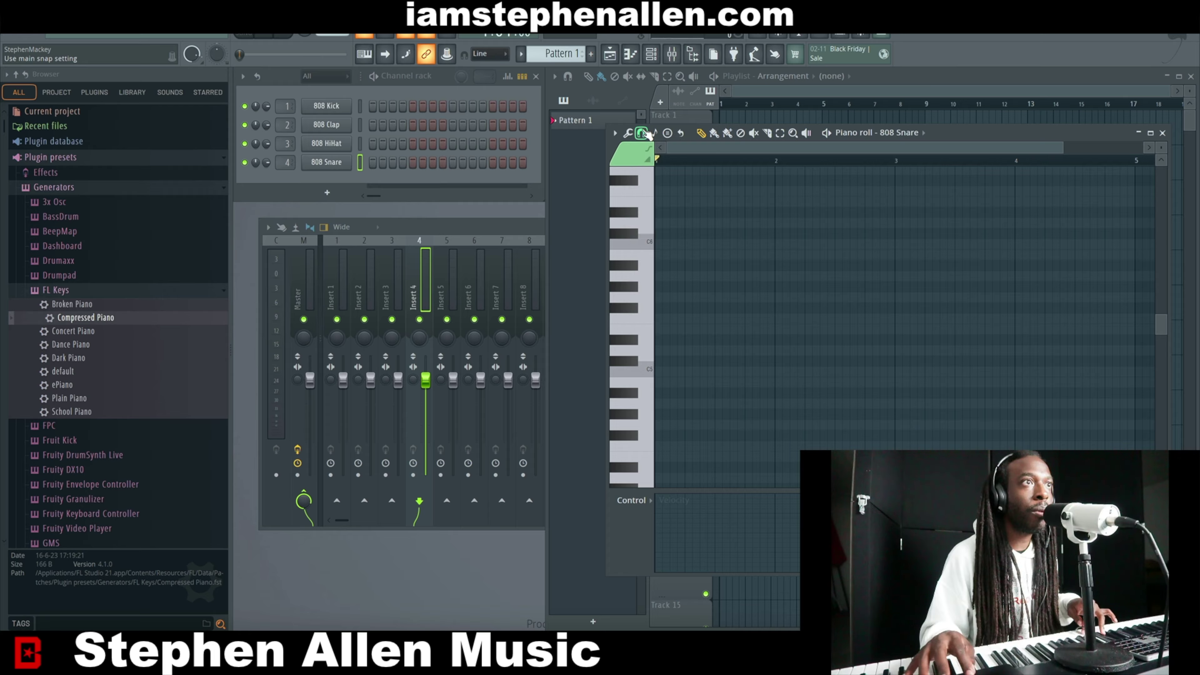
pyautogui.click(644, 133)
pyautogui.click(646, 135)
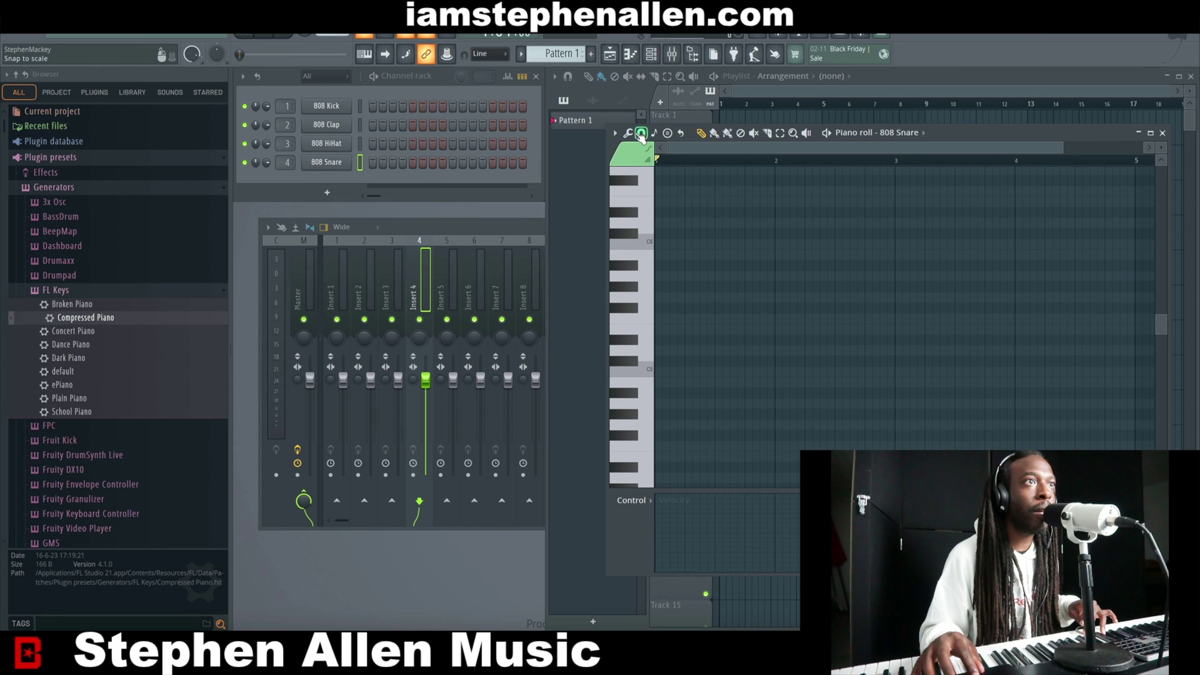
pyautogui.click(654, 135)
pyautogui.click(654, 136)
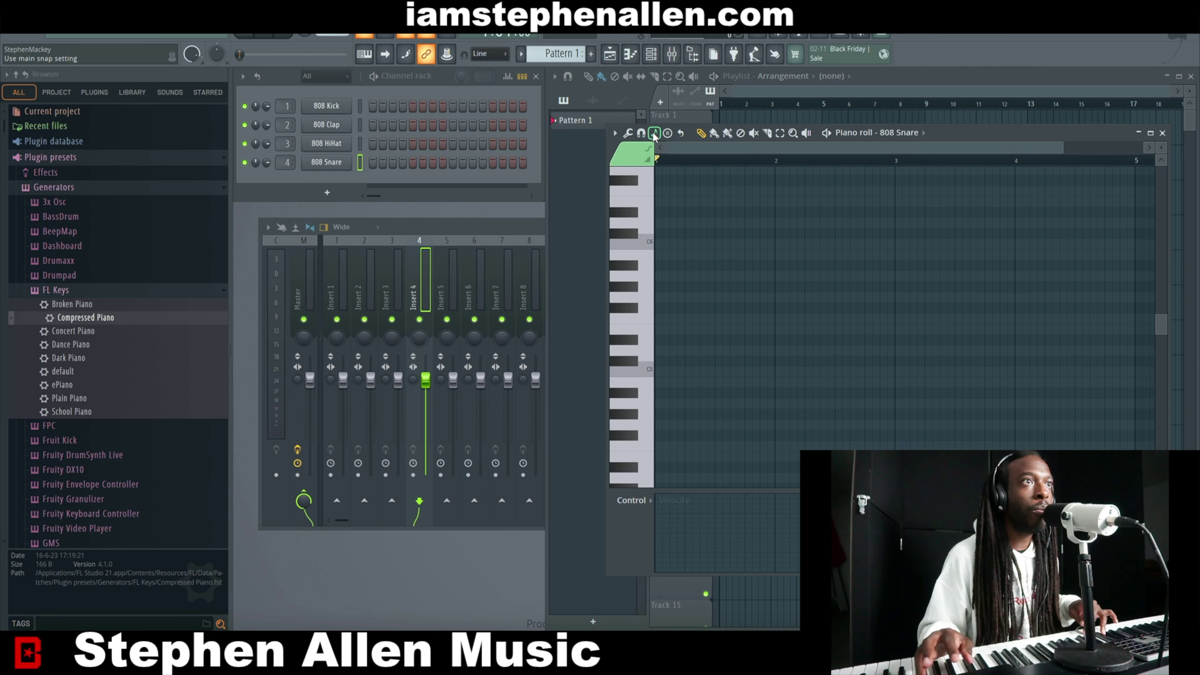
pyautogui.click(654, 135)
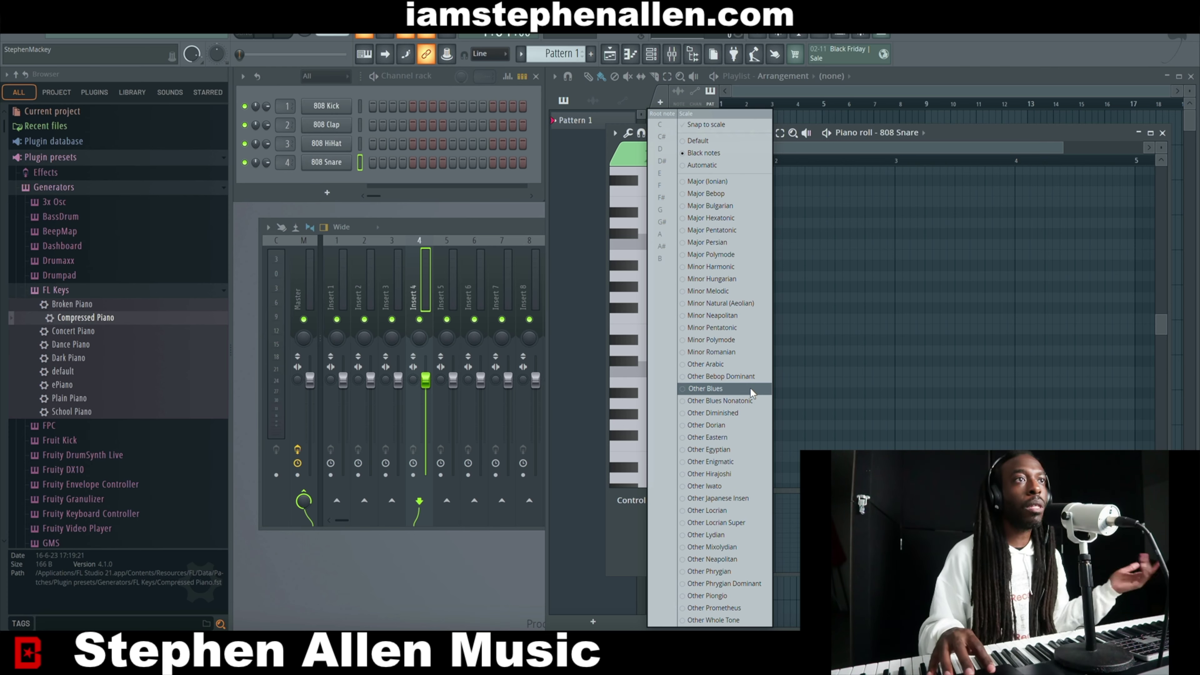
pyautogui.click(976, 131)
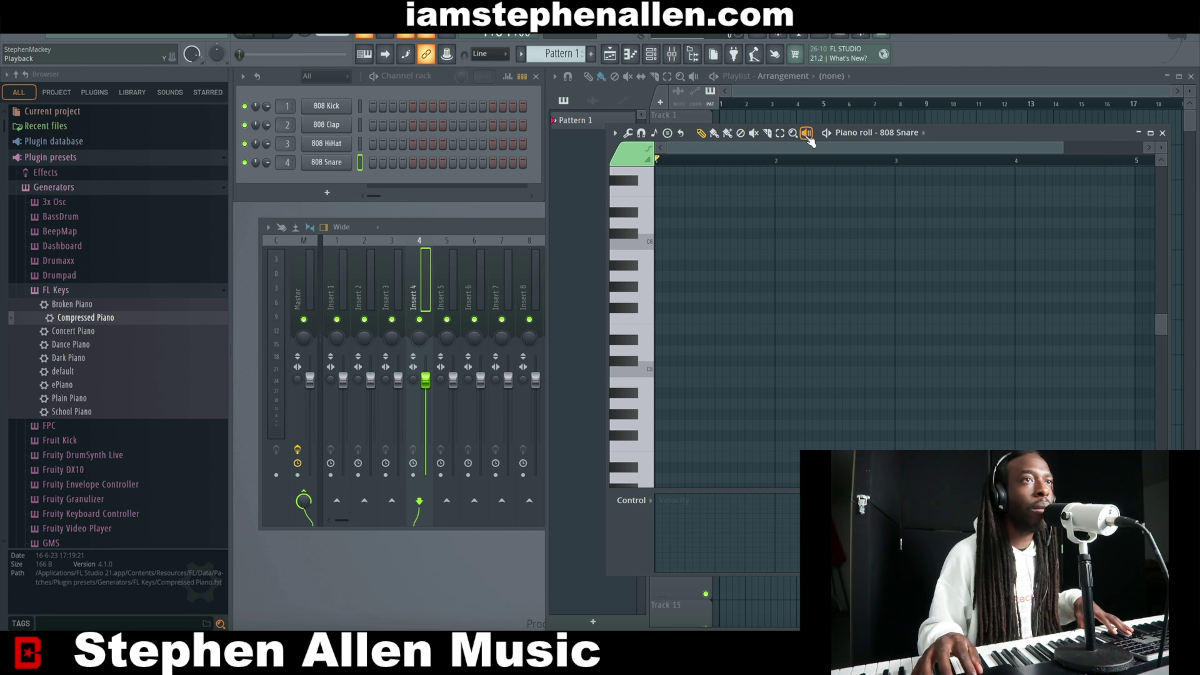
# Try selecting a time range from bar 1 into bar 2 in the piano roll, clear it, and return to the Draw tool
pyautogui.click(780, 133)
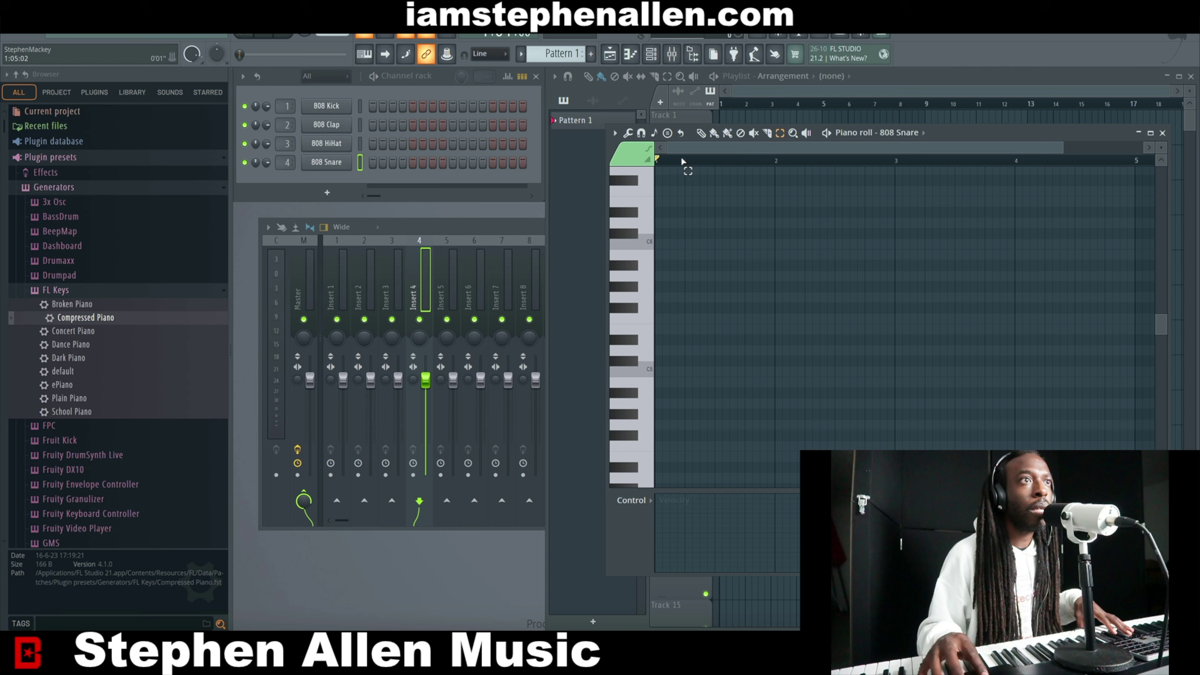
pyautogui.moveTo(663, 161); pyautogui.dragTo(815, 165)
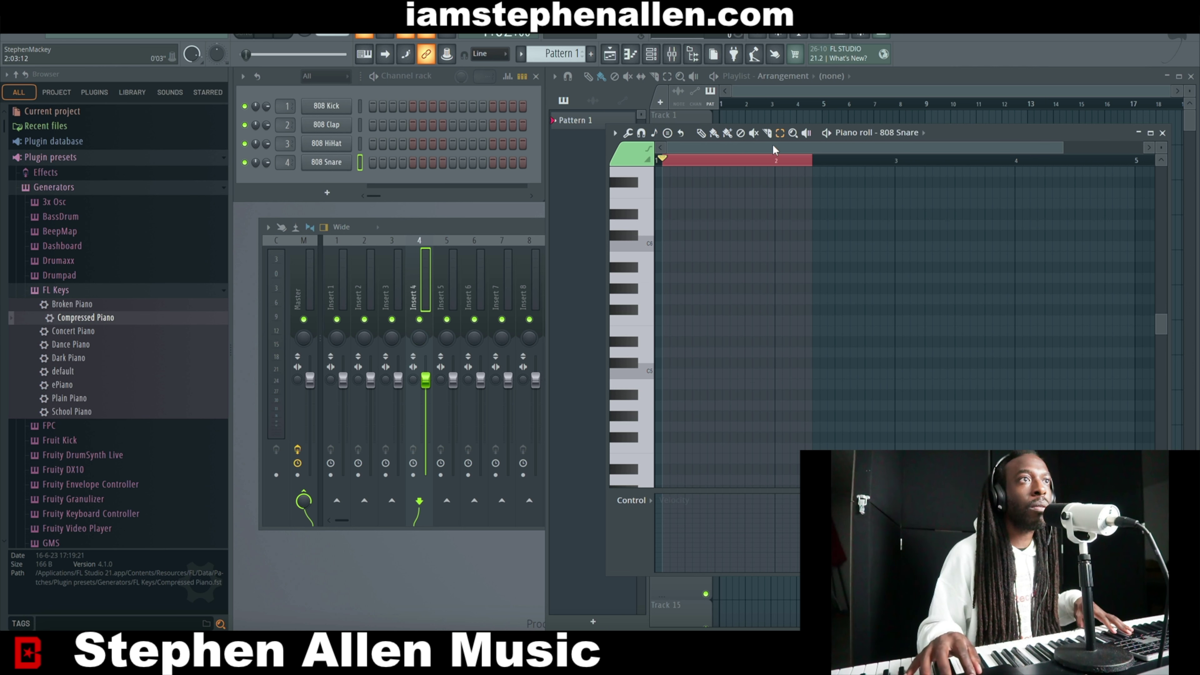
pyautogui.doubleClick(701, 159)
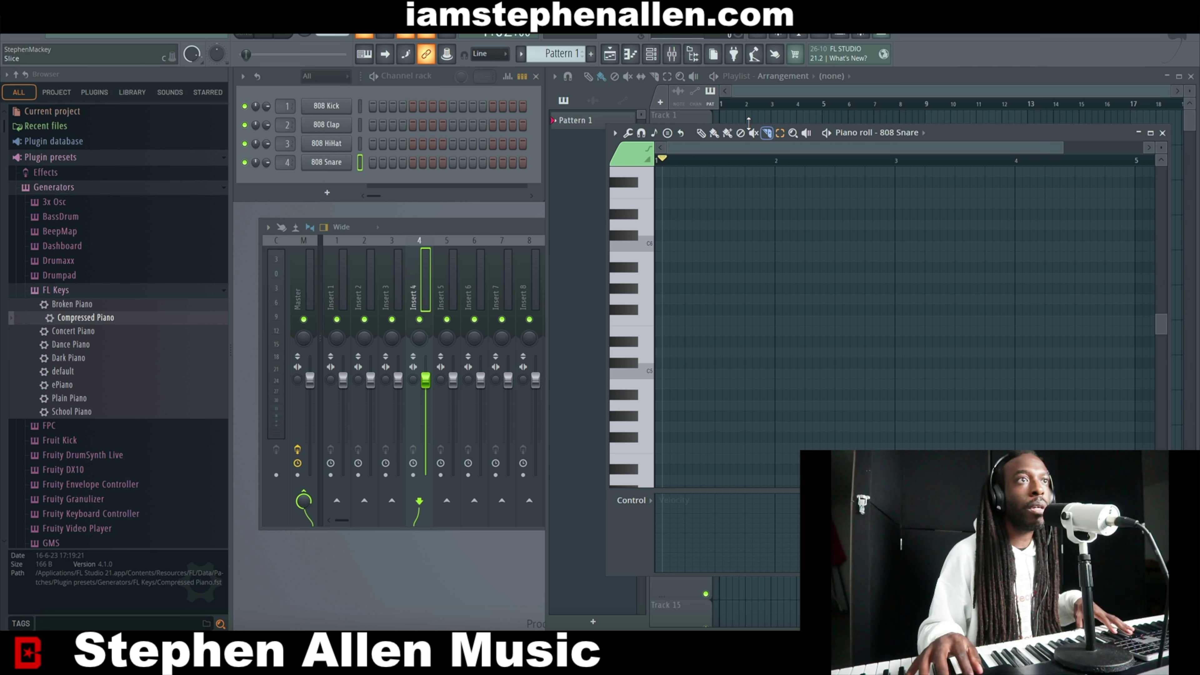
pyautogui.click(702, 134)
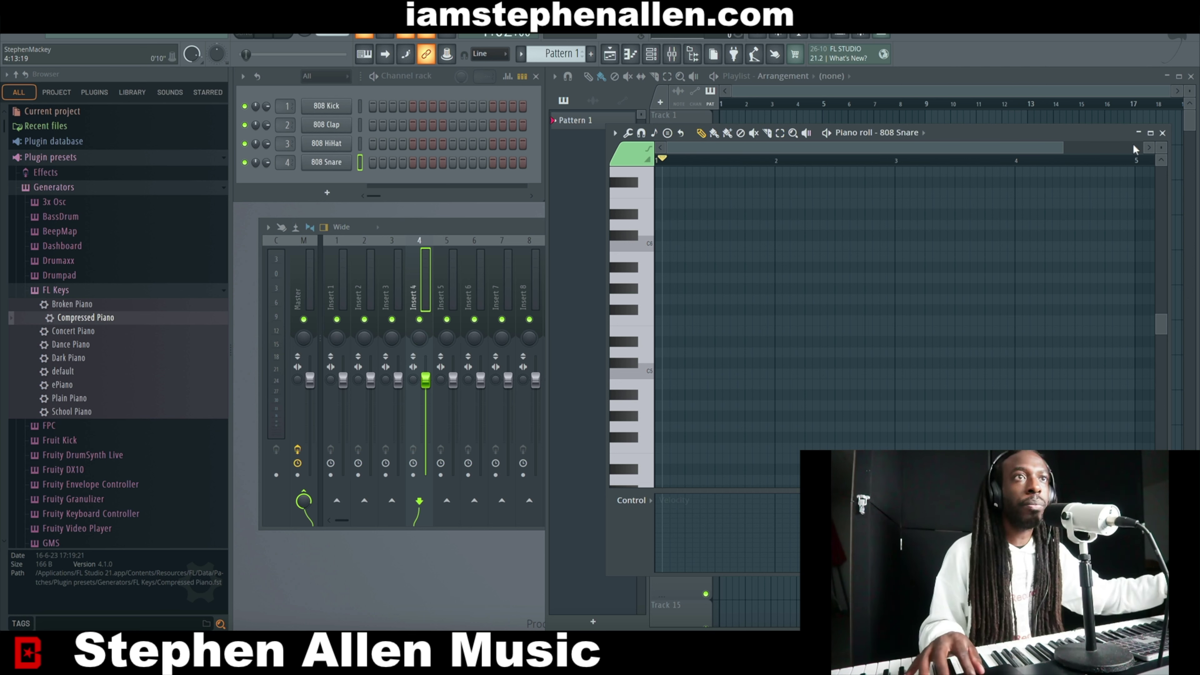
# Close the 808 Snare piano roll and select Pattern 1
pyautogui.click(1163, 133)
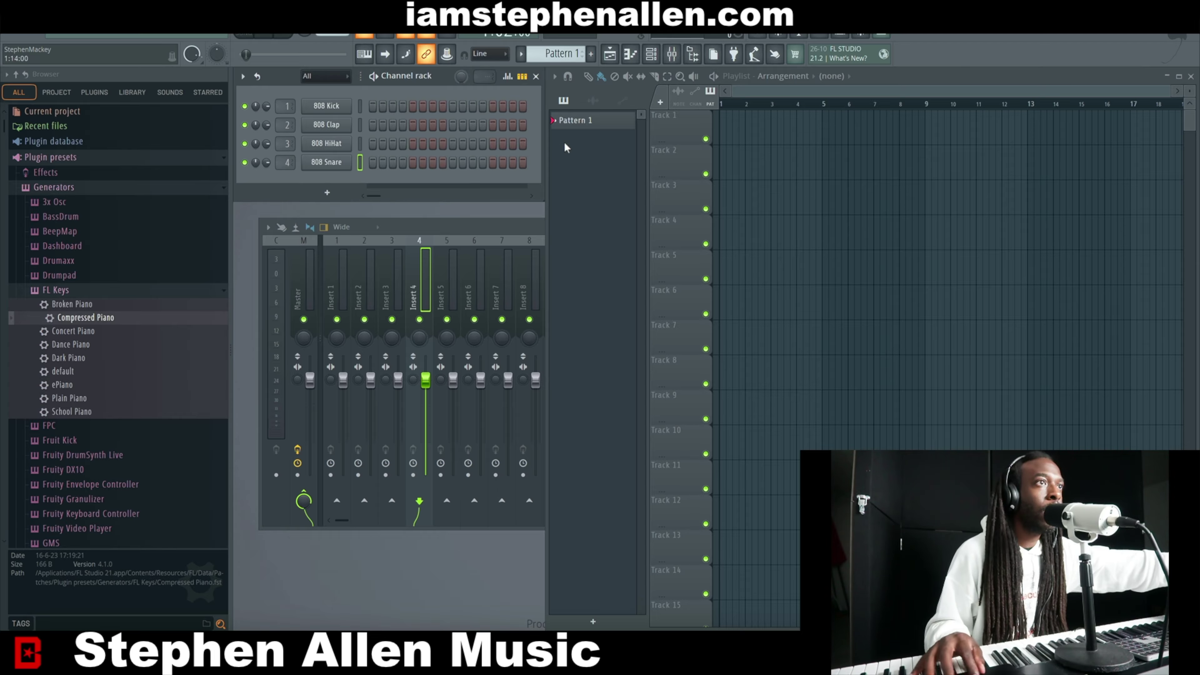
pyautogui.click(581, 56)
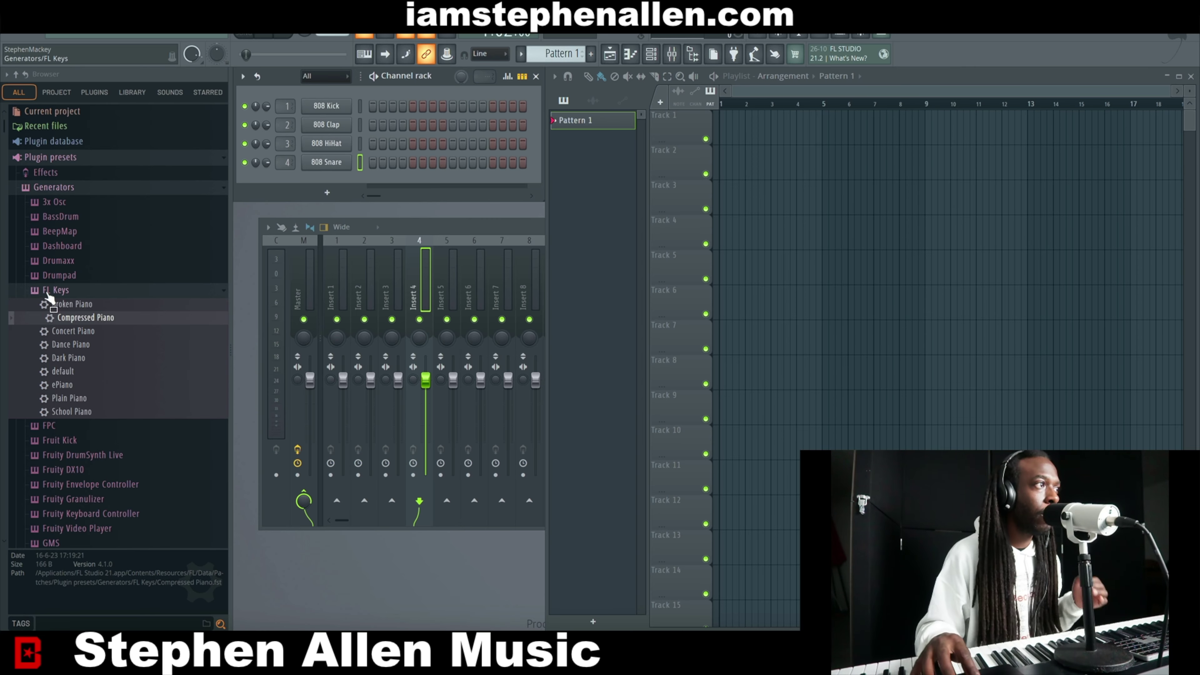
# Collapse the FL Keys presets under Generators in the browser
pyautogui.click(37, 290)
pyautogui.click(38, 290)
pyautogui.click(38, 290)
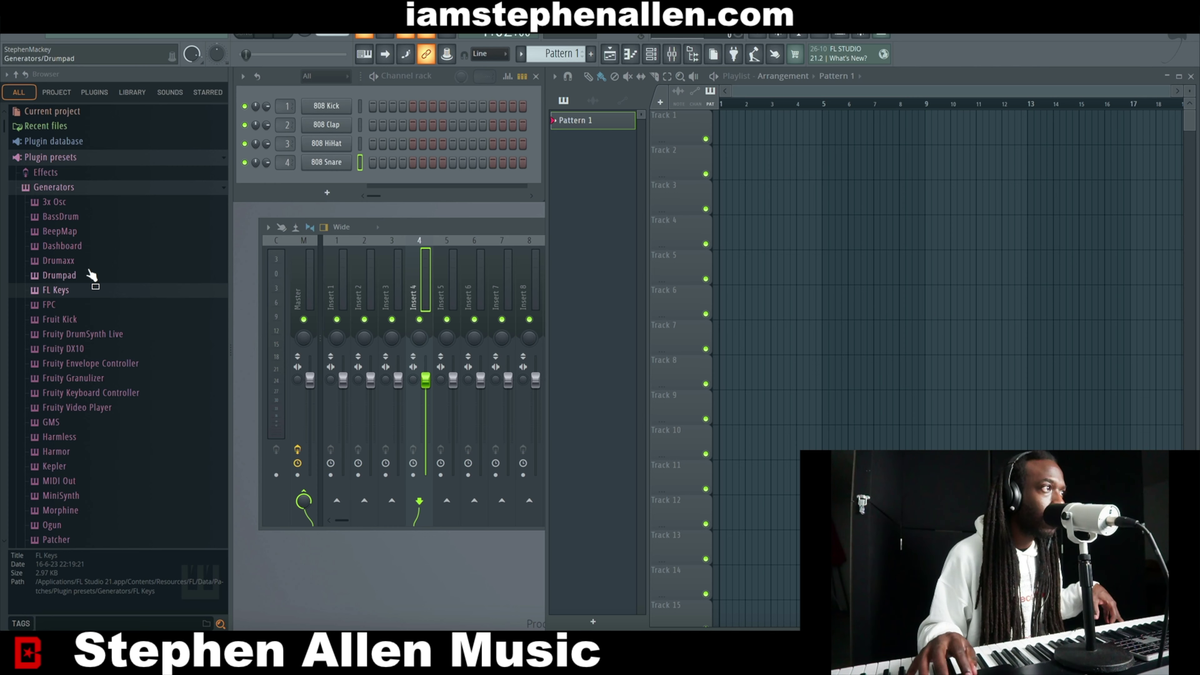
# Expand the Drumaxx presets and try to add the Acoustic folder to the channel rack below 808 Snare
pyautogui.click(70, 263)
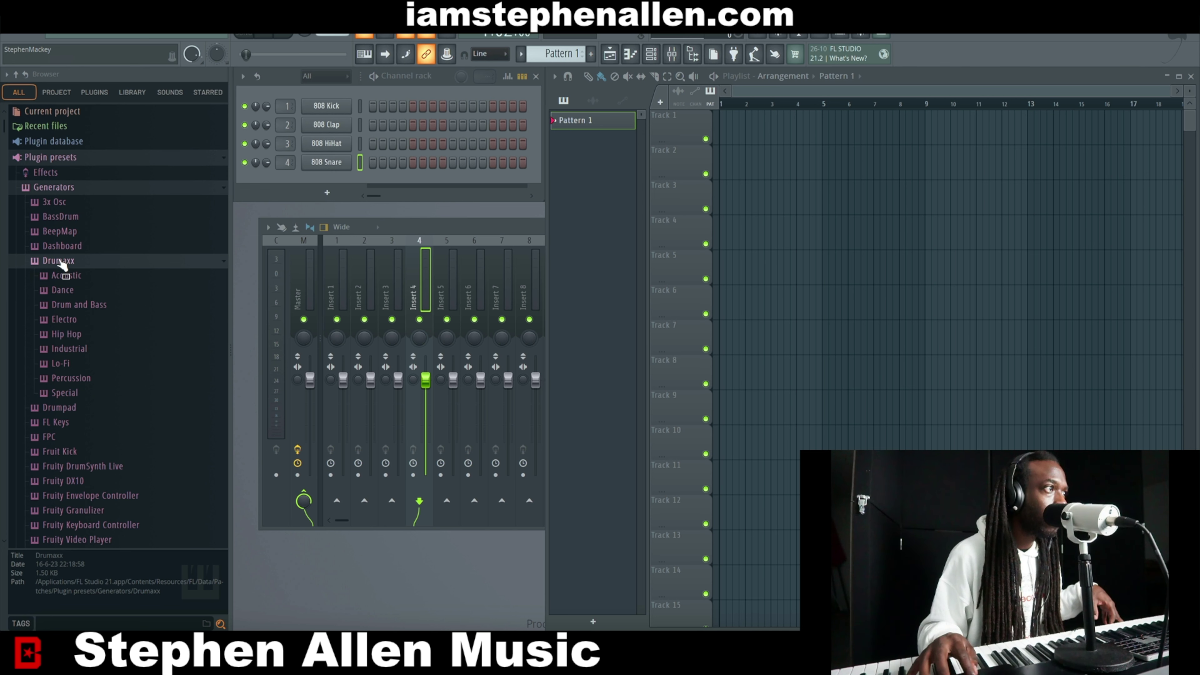
pyautogui.click(59, 261)
pyautogui.click(66, 263)
pyautogui.moveTo(43, 276); pyautogui.dragTo(320, 181)
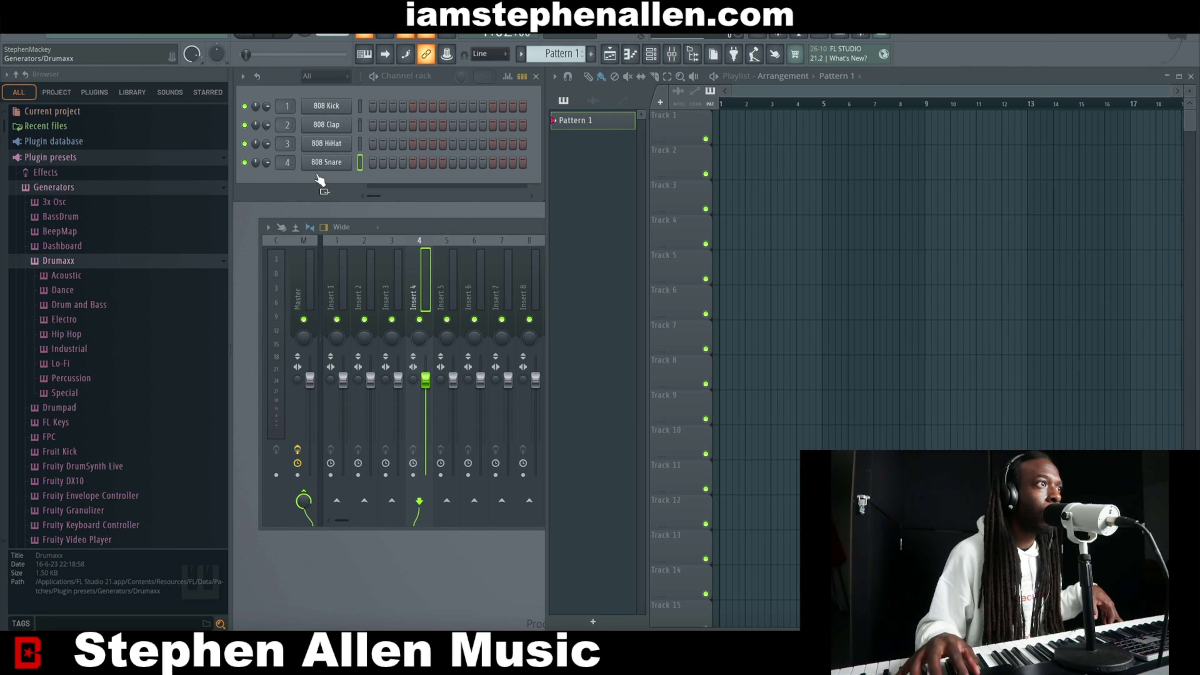
# Check the Acoustic and Dance folders under Drumaxx, collapse Drumaxx, and select the Drumpad folder
pyautogui.click(62, 278)
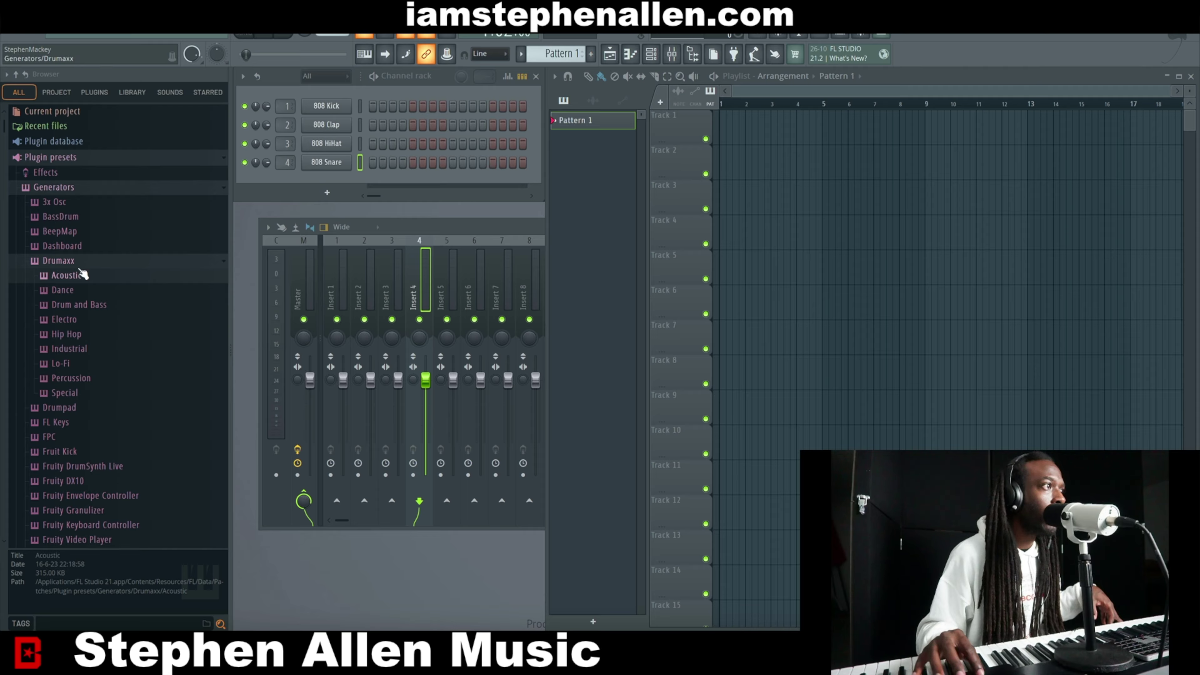
pyautogui.click(45, 292)
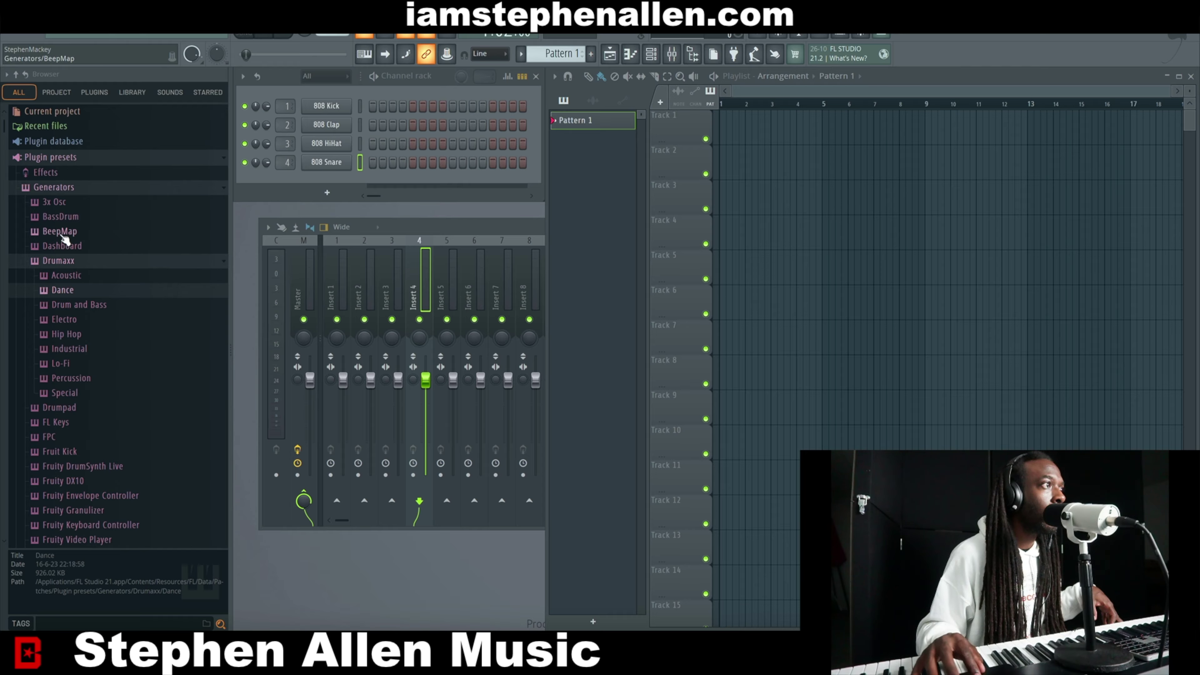
pyautogui.click(57, 264)
pyautogui.click(59, 276)
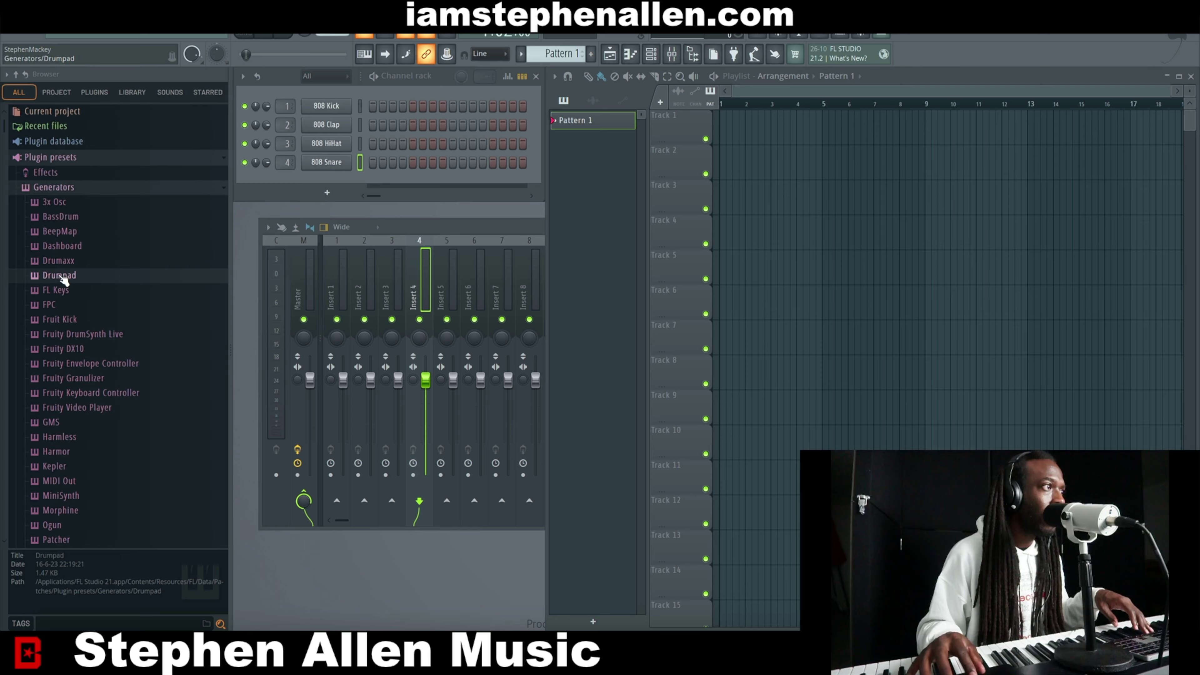
# Look through the Drumpad and FL Keys presets under Generators, leaving FL Keys collapsed
pyautogui.click(62, 278)
pyautogui.click(63, 279)
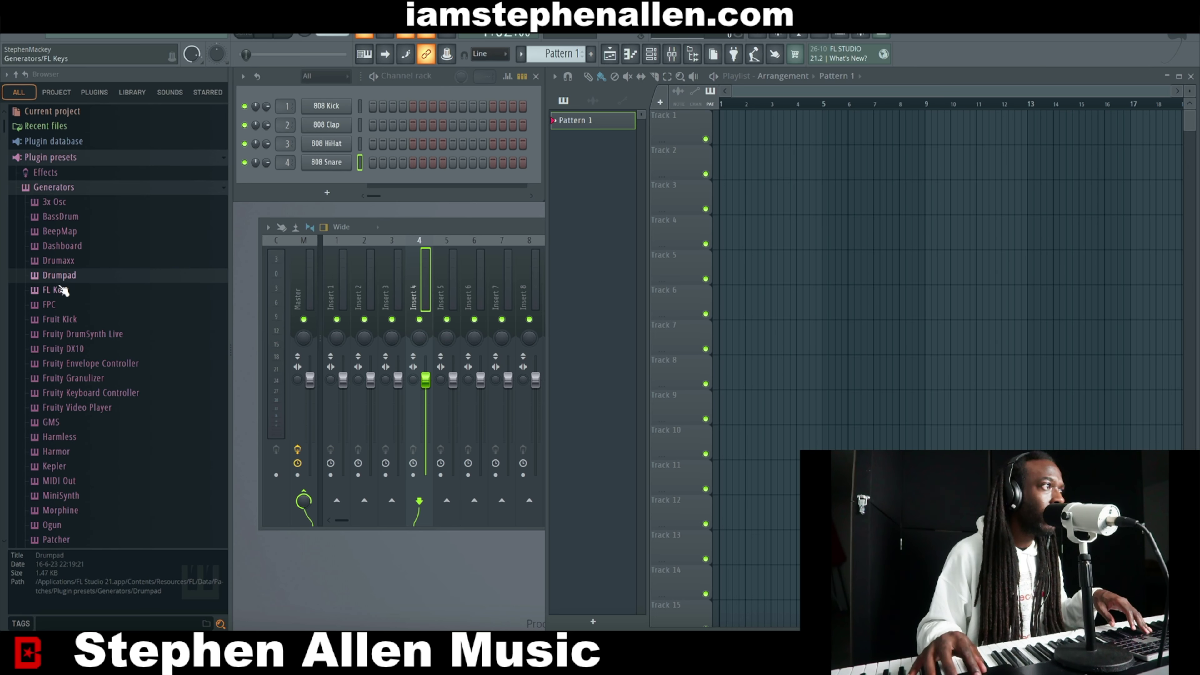
pyautogui.click(55, 406)
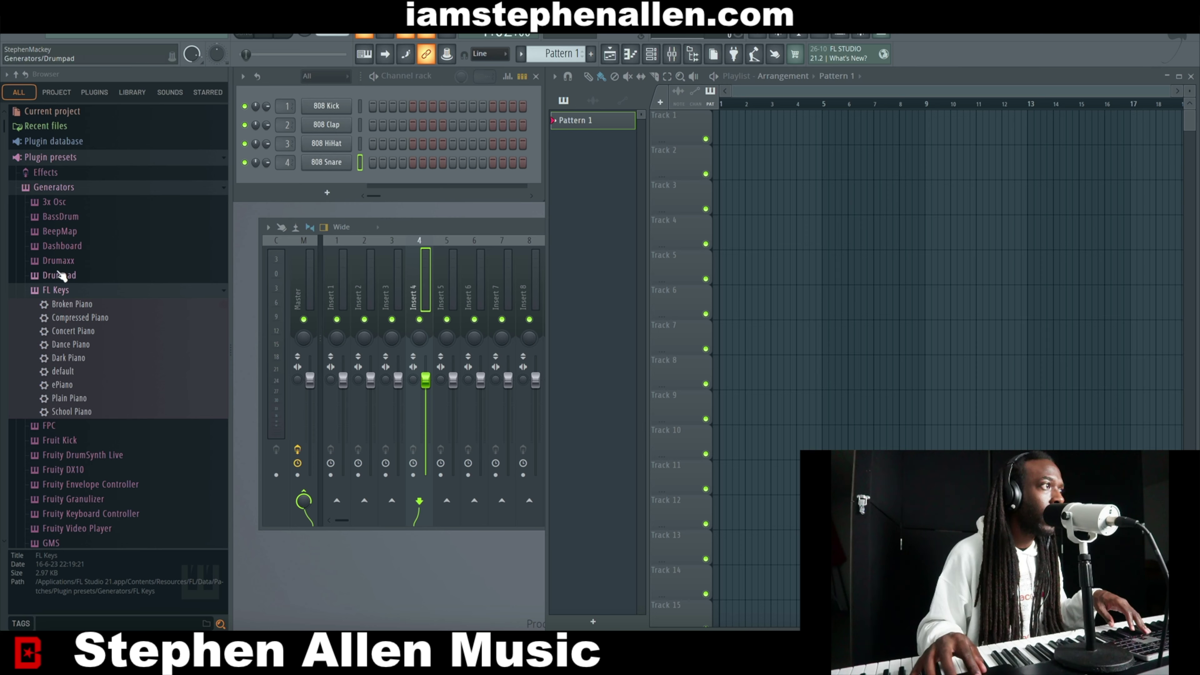
pyautogui.click(61, 290)
pyautogui.click(65, 290)
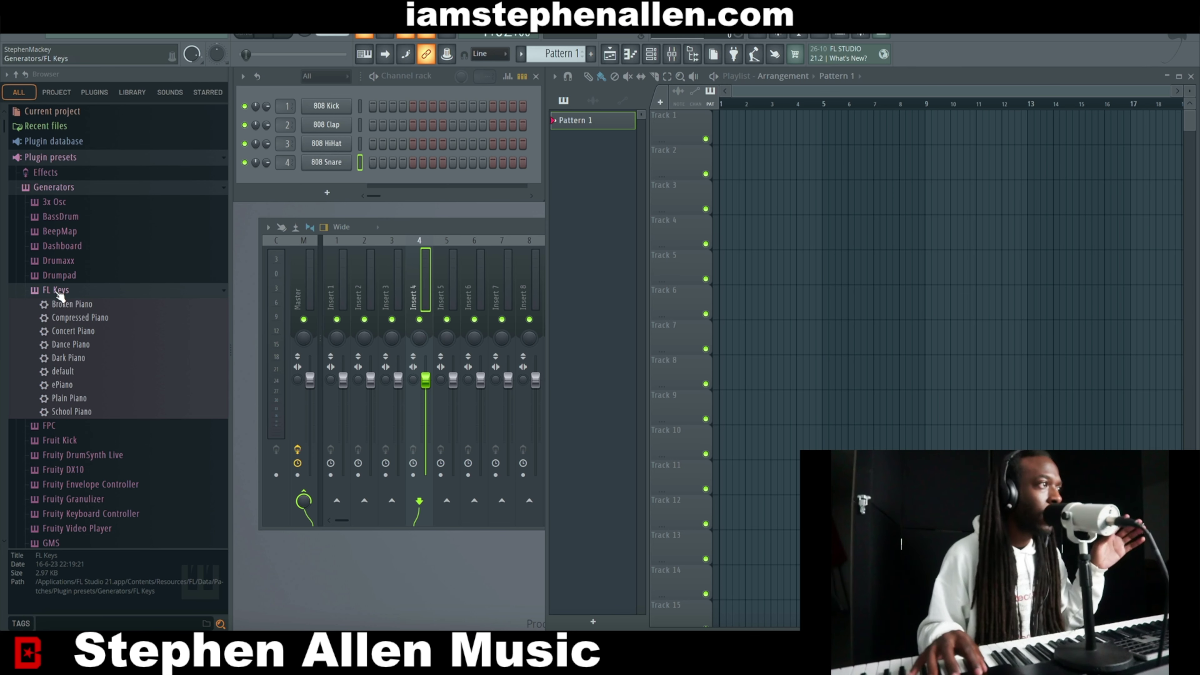
pyautogui.moveTo(66, 332)
pyautogui.mouseDown()
pyautogui.moveTo(173, 316)
pyautogui.moveTo(400, 149)
pyautogui.moveTo(71, 355)
pyautogui.mouseUp()
pyautogui.click(45, 289)
# Expand the Dance folder of the Drumaxx presets and add Dance 11 MC as a channel below 808 Snare
pyautogui.click(53, 260)
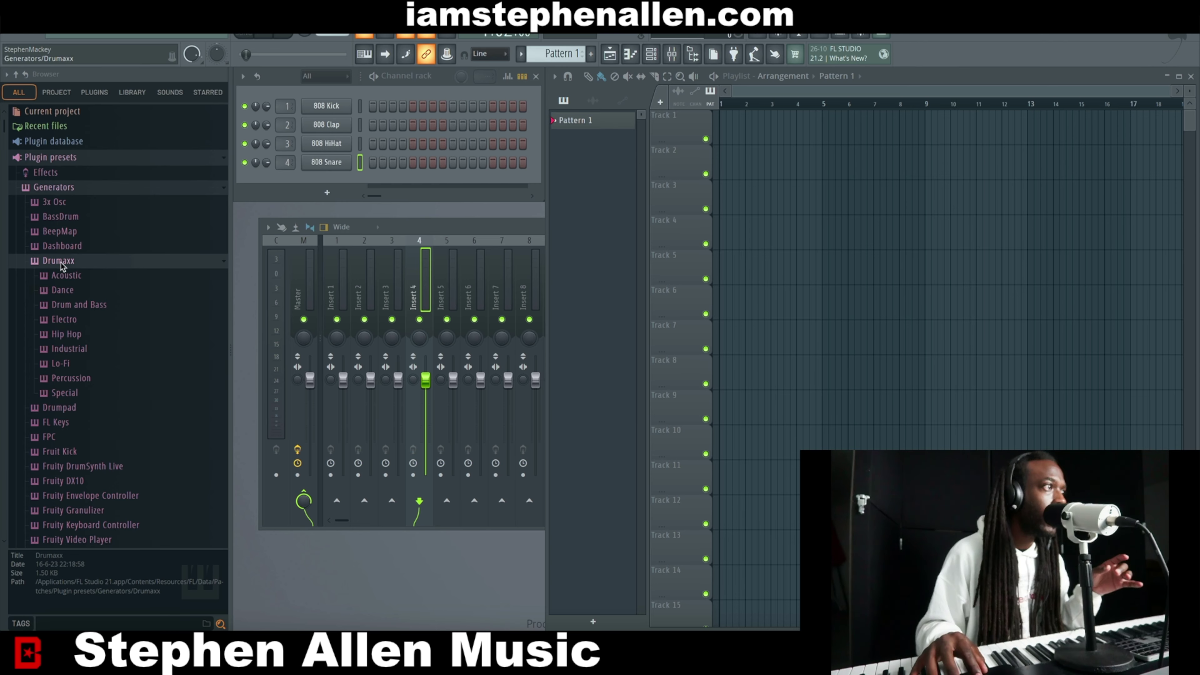
pyautogui.click(57, 290)
pyautogui.moveTo(87, 240); pyautogui.dragTo(319, 180)
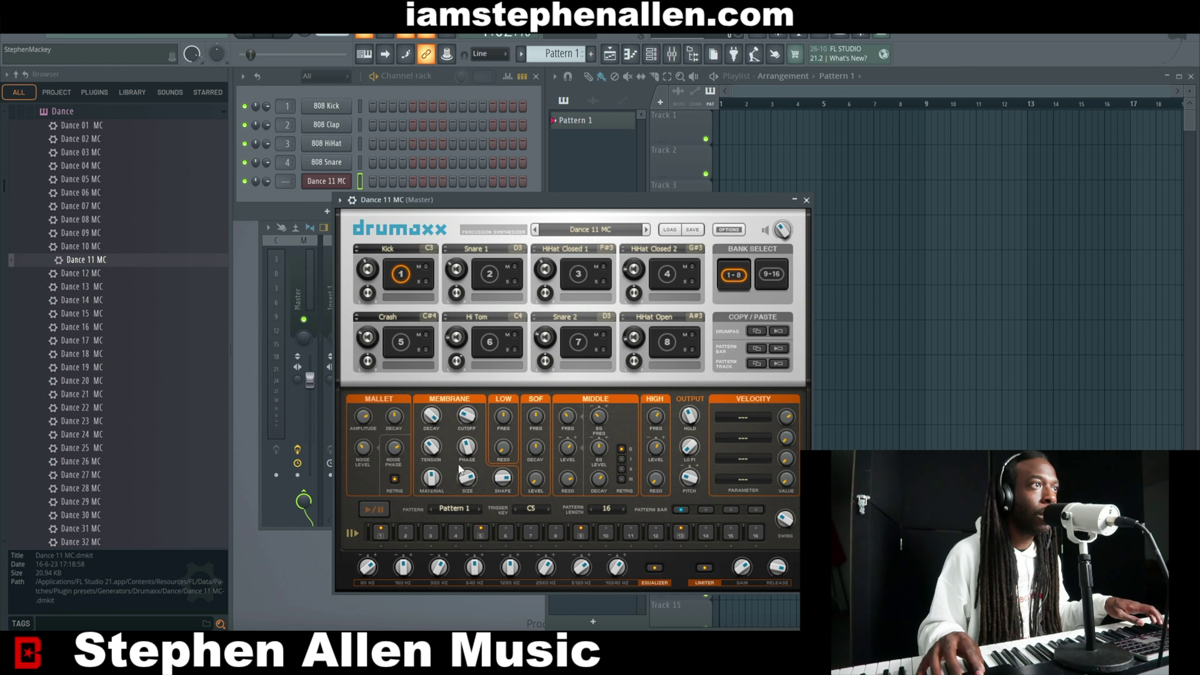
# Audition the Kick and Snare 1 pads of the Dance 11 MC kit
pyautogui.press('space')
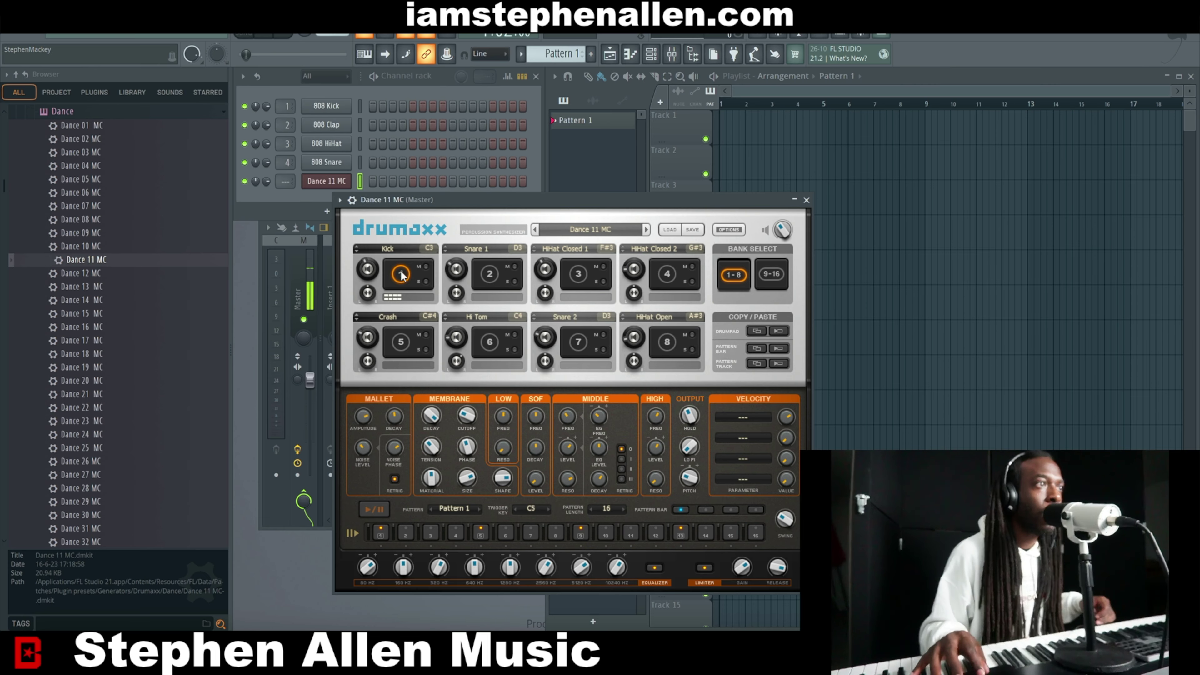
pyautogui.click(488, 274)
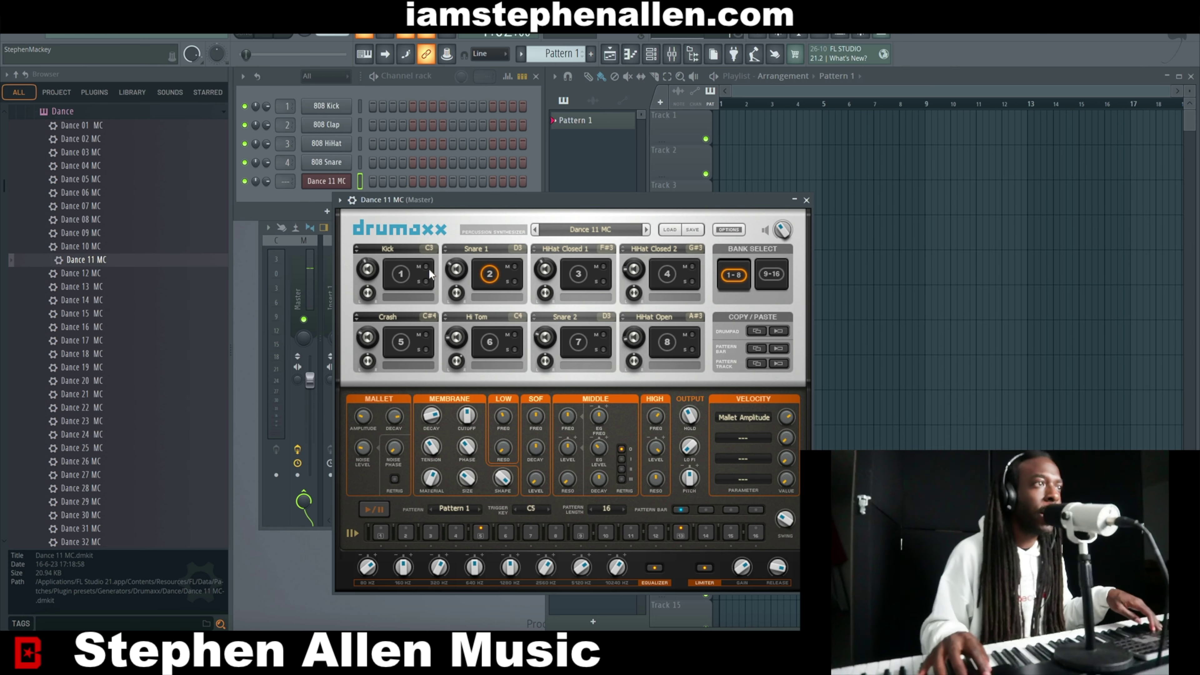
pyautogui.click(400, 274)
pyautogui.click(393, 278)
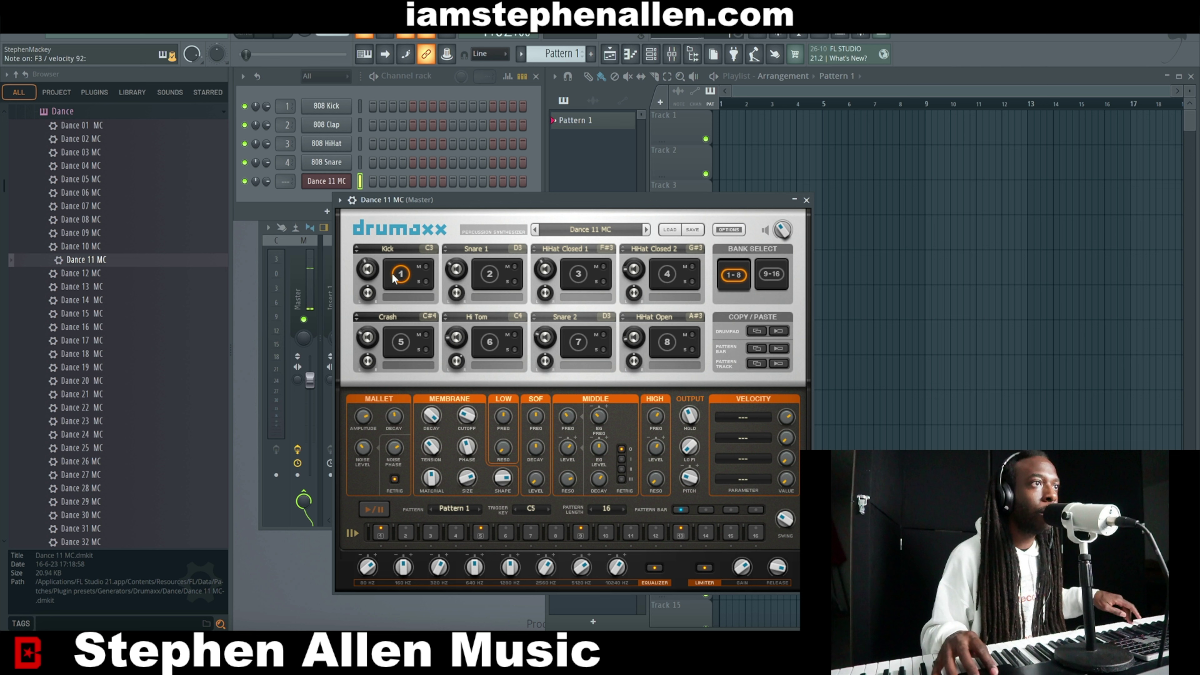
# Browse the Dance, Drum and Bass, Electro, Hip Hop and Industrial banks in the Drumaxx presets library
pyautogui.click(587, 231)
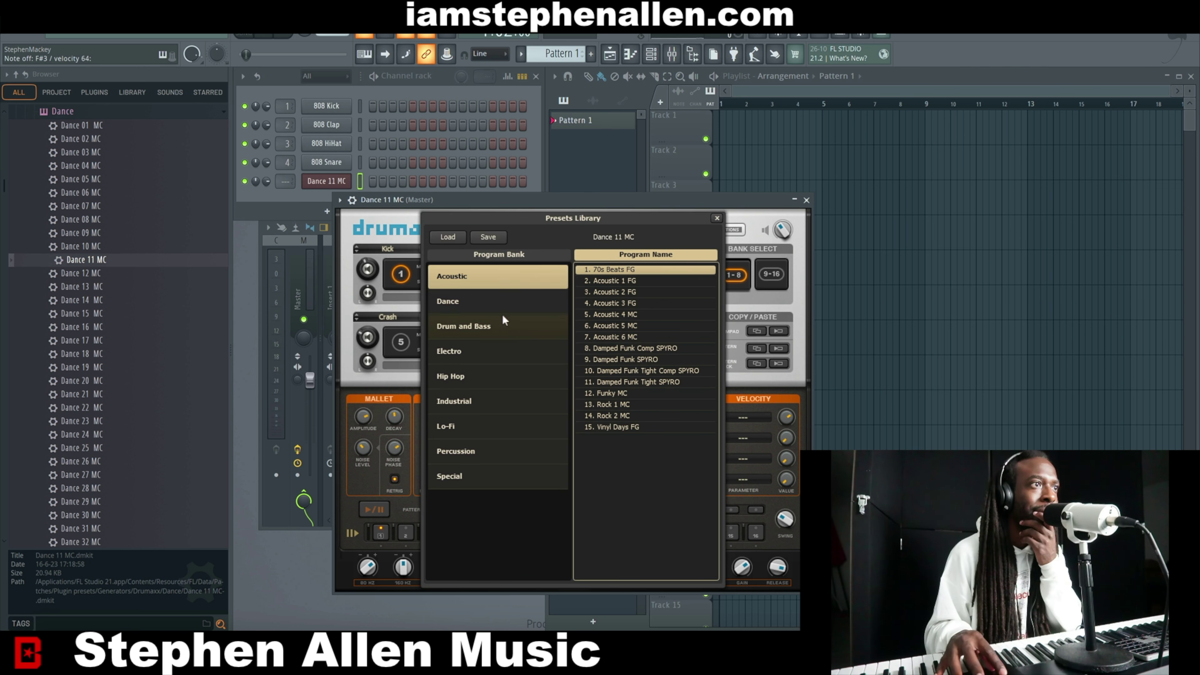
pyautogui.click(495, 304)
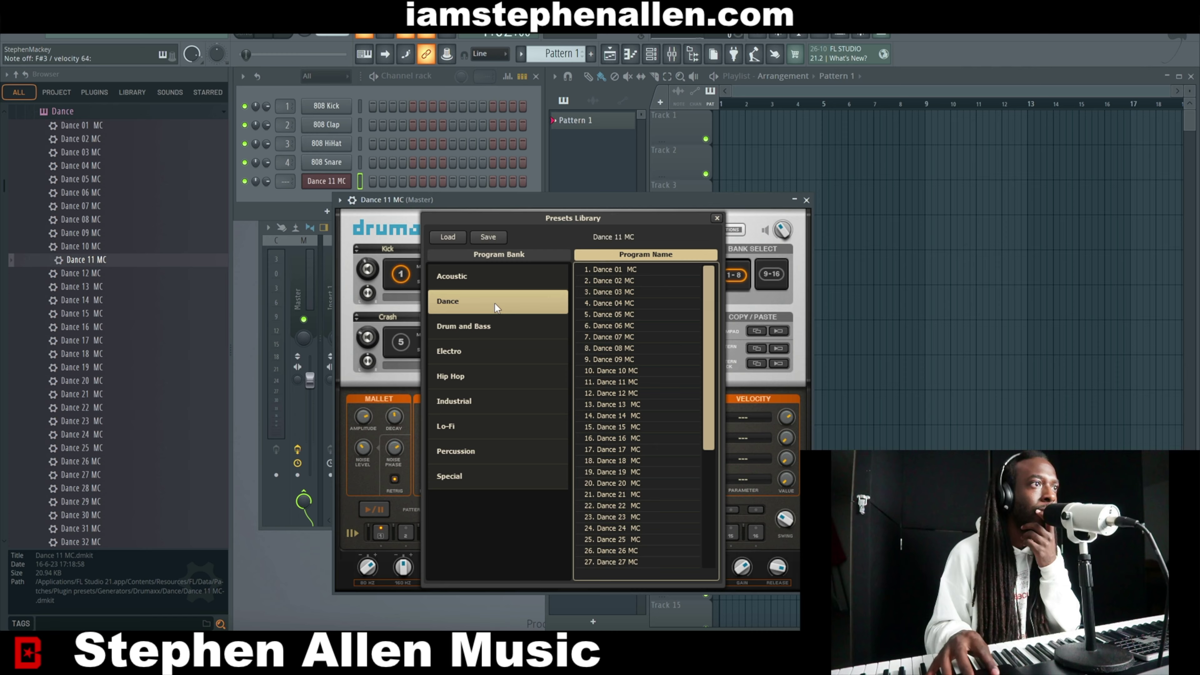
pyautogui.click(497, 326)
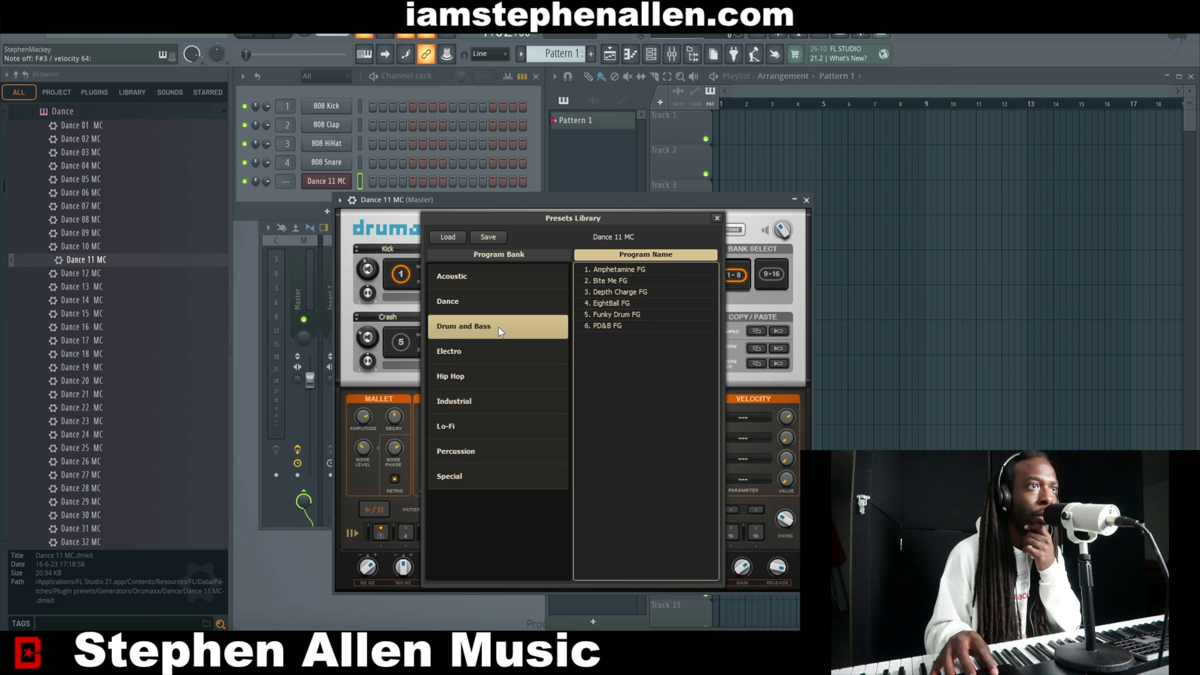
pyautogui.click(495, 347)
pyautogui.click(496, 367)
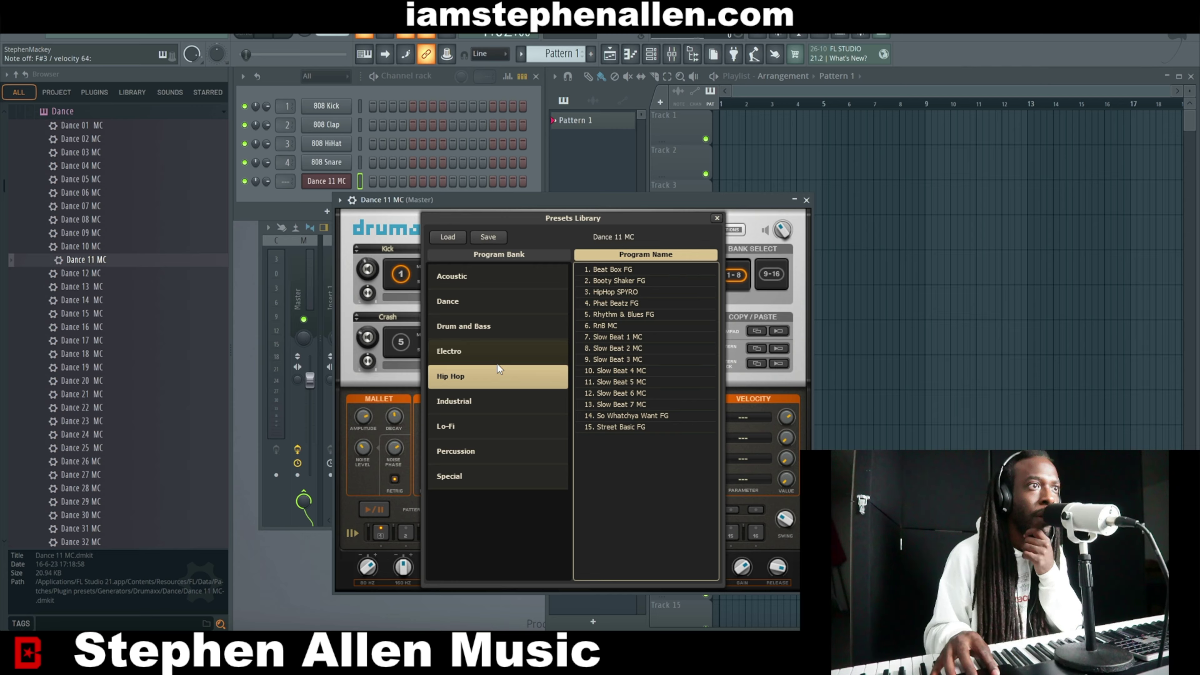
pyautogui.click(508, 399)
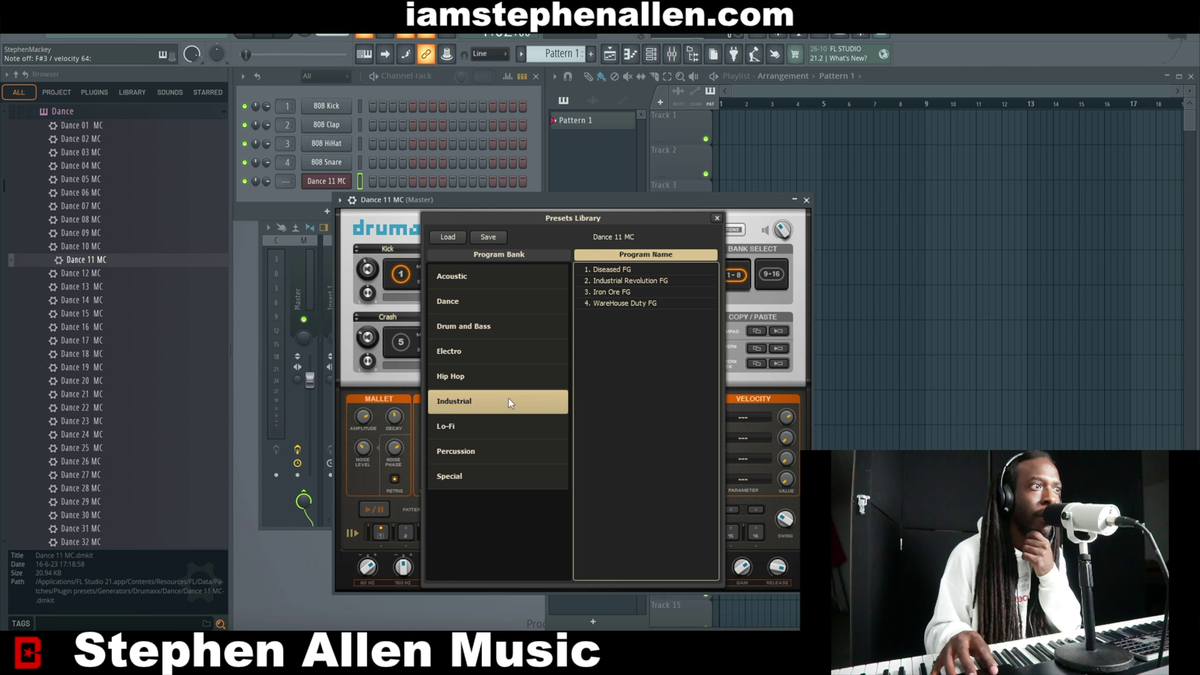
# Load the Breakbit 1 MC program from the Lo-Fi bank and close the presets library
pyautogui.click(492, 431)
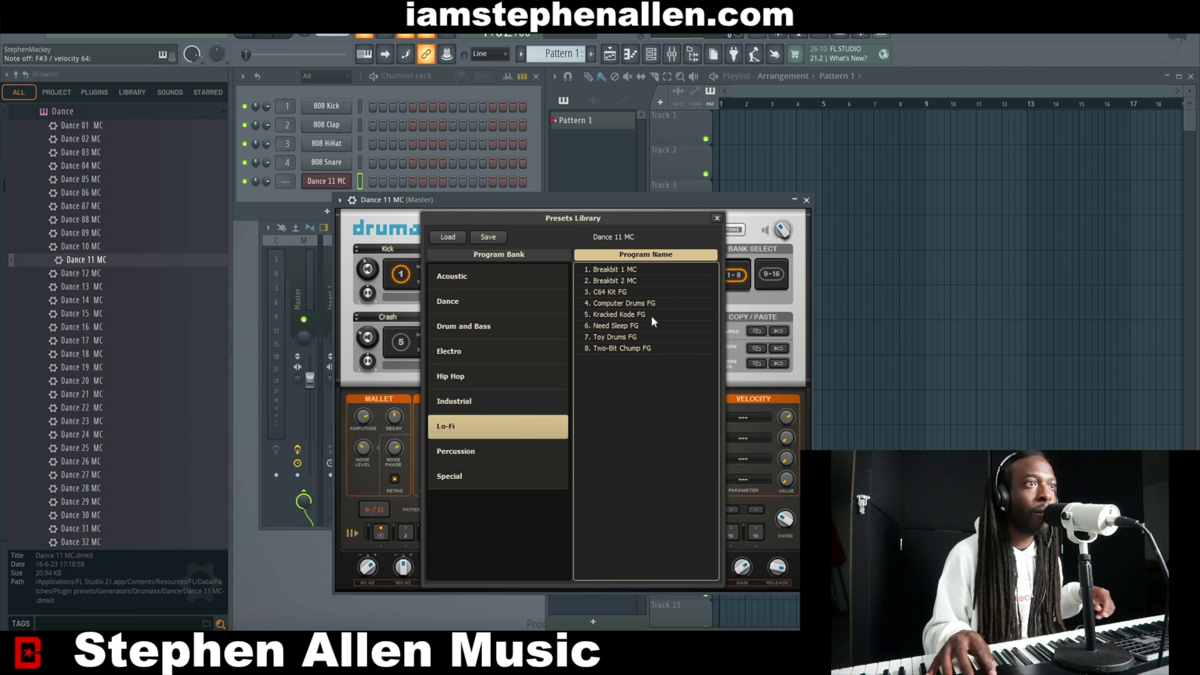
pyautogui.click(618, 268)
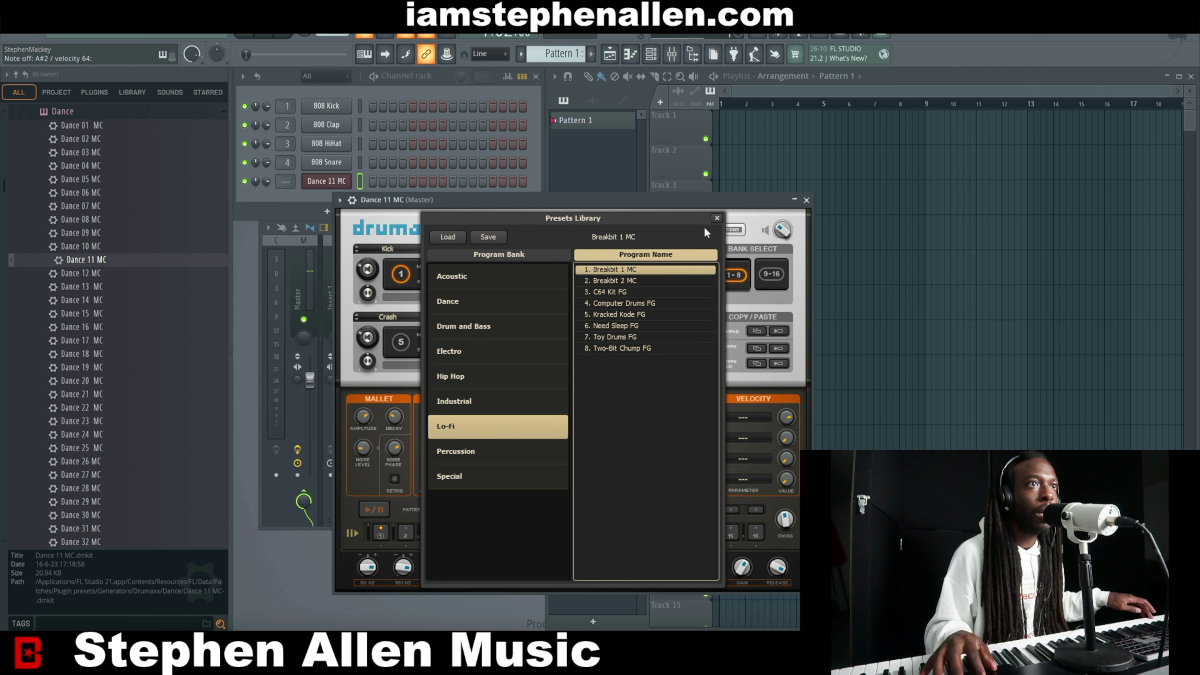
pyautogui.click(716, 217)
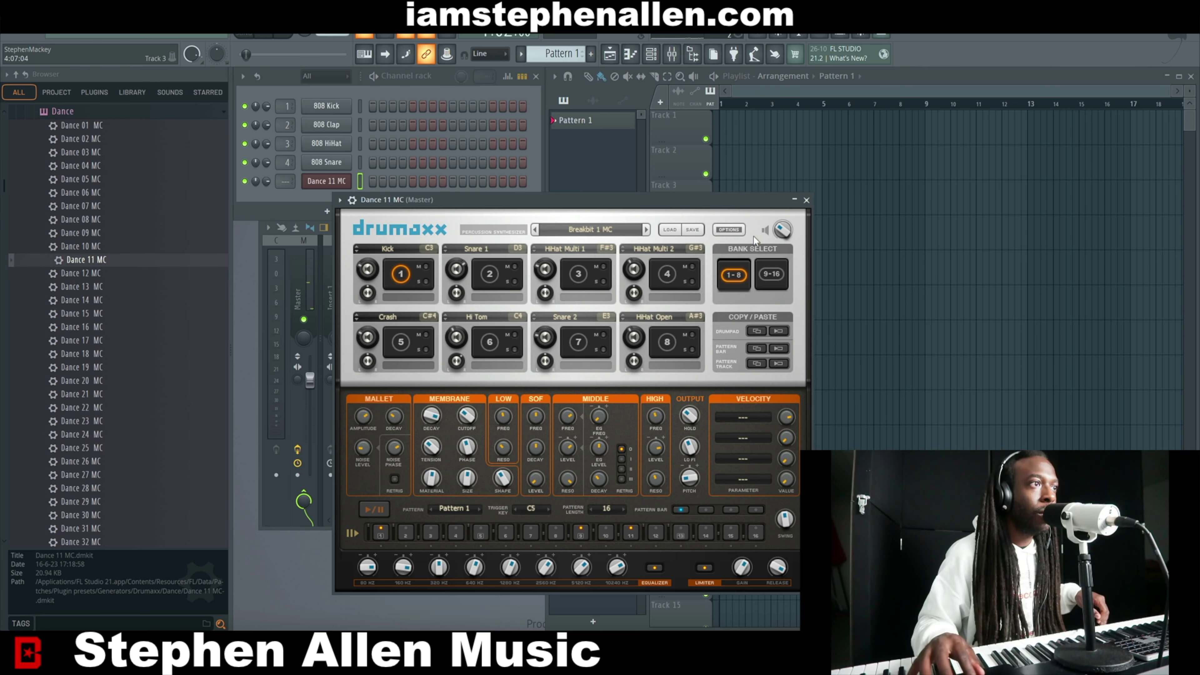
# Check the Crash pad's options, dismiss them, and close the Drumaxx plugin window
pyautogui.click(386, 318)
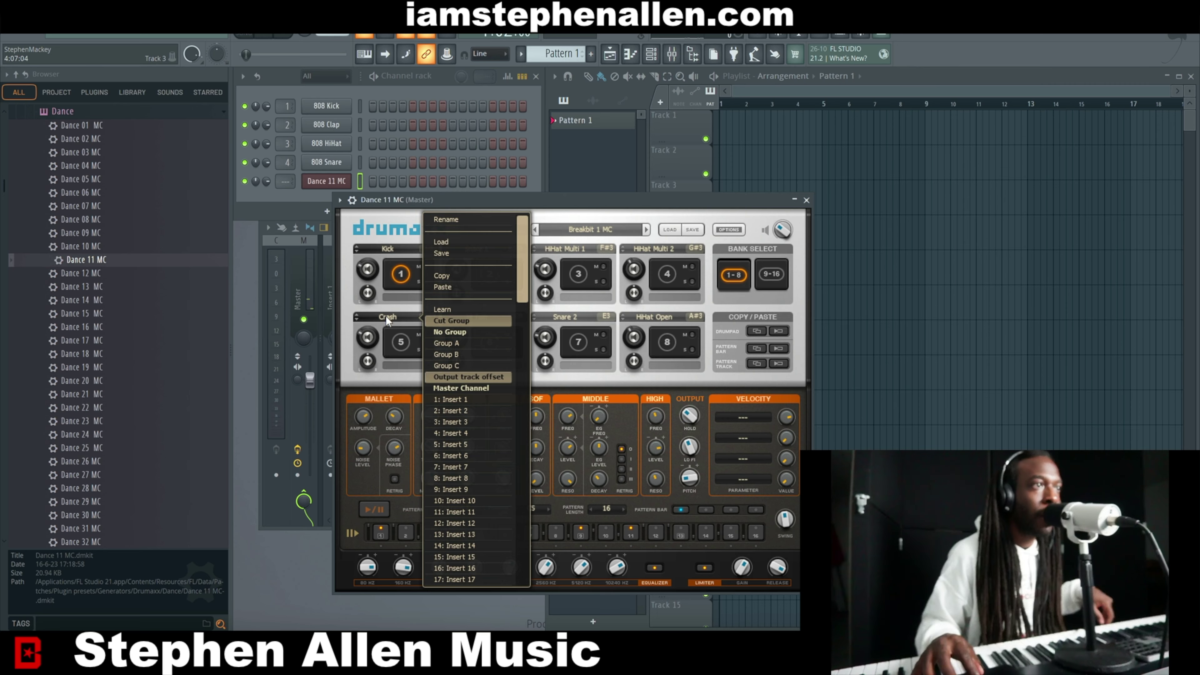
pyautogui.click(386, 317)
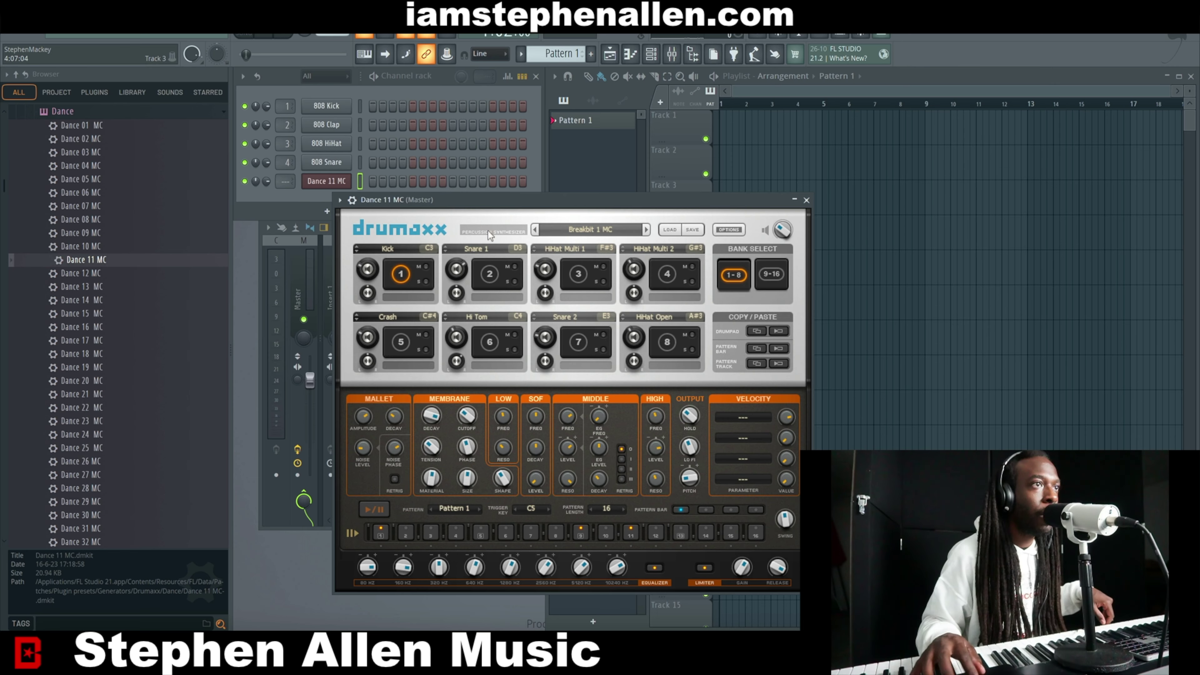
pyautogui.click(807, 201)
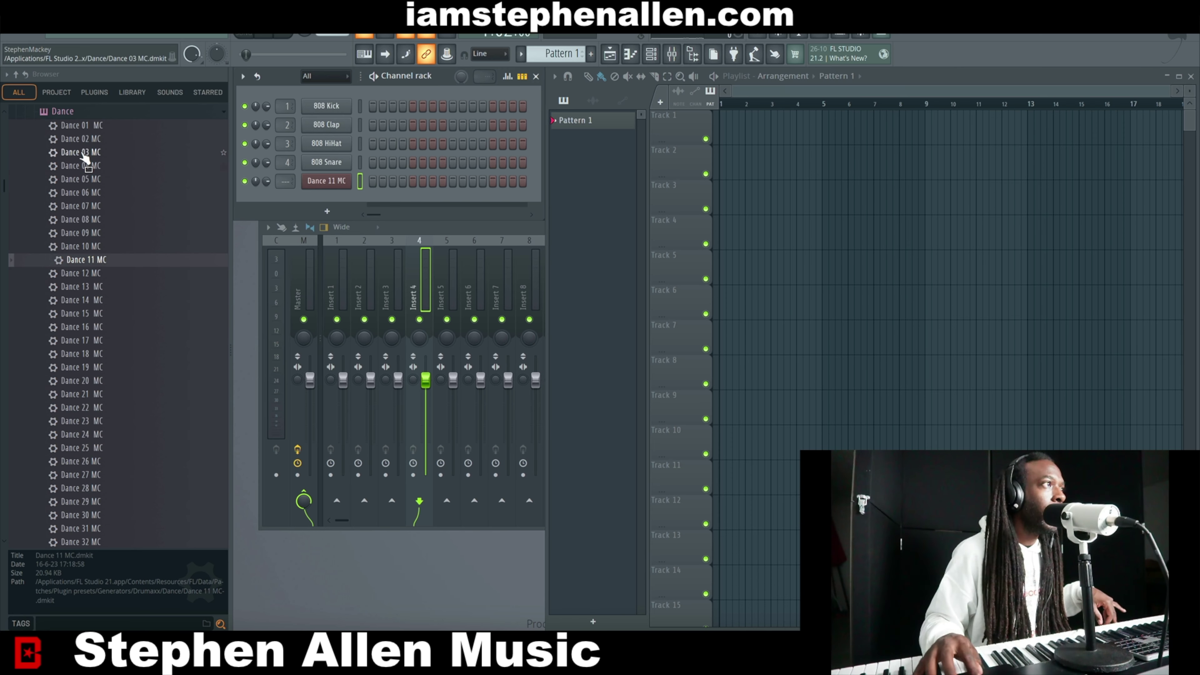
# Collapse the Dance folder and the Drumaxx presets in the browser
pyautogui.click(73, 114)
pyautogui.scroll(3, 73, 116)
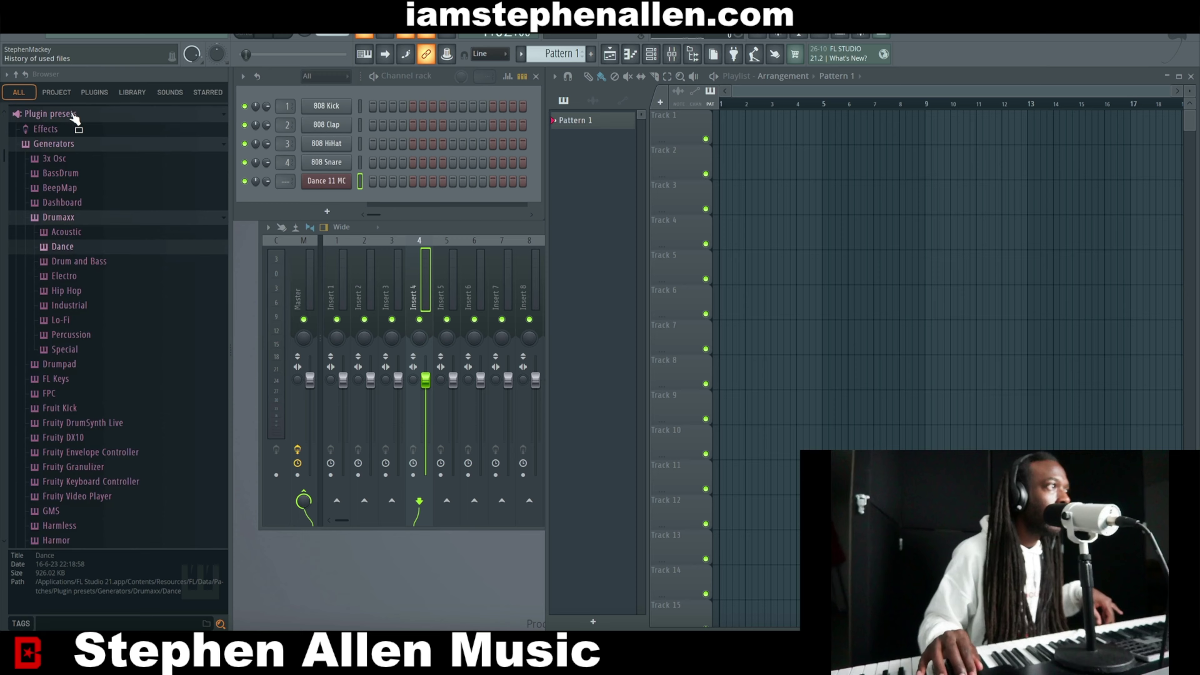
pyautogui.click(68, 217)
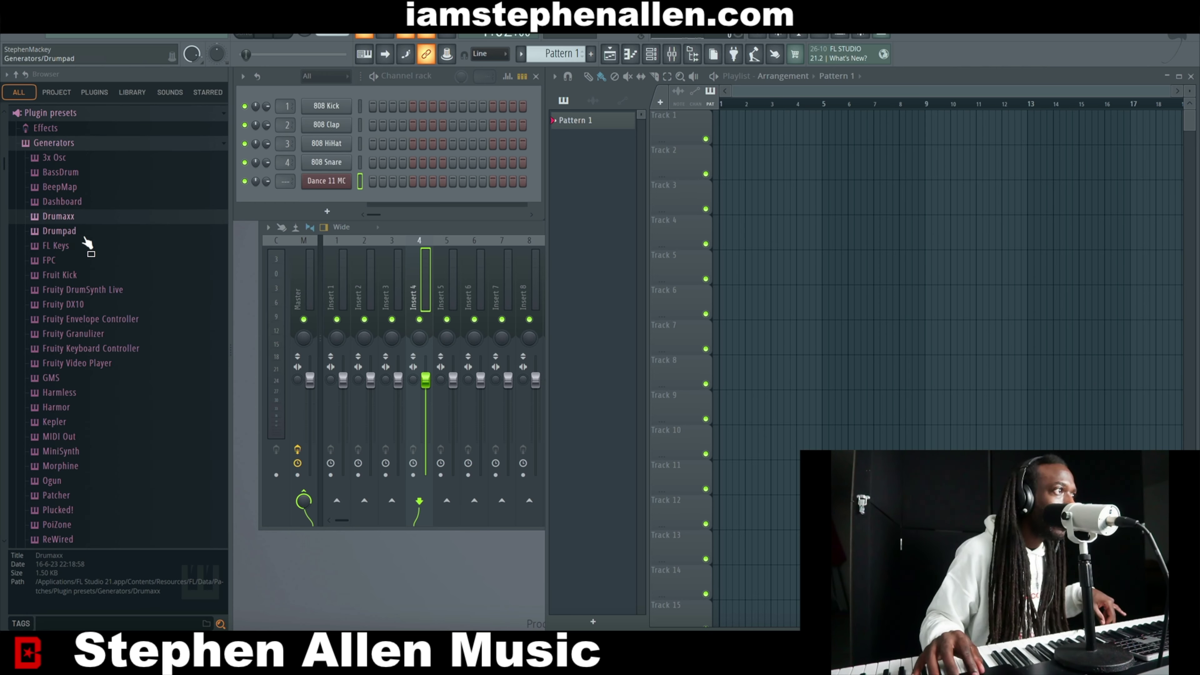
# Replace the Dance 11 MC channel with the Default preset of Plucked! and close its plugin window
pyautogui.scroll(-4, 81, 312)
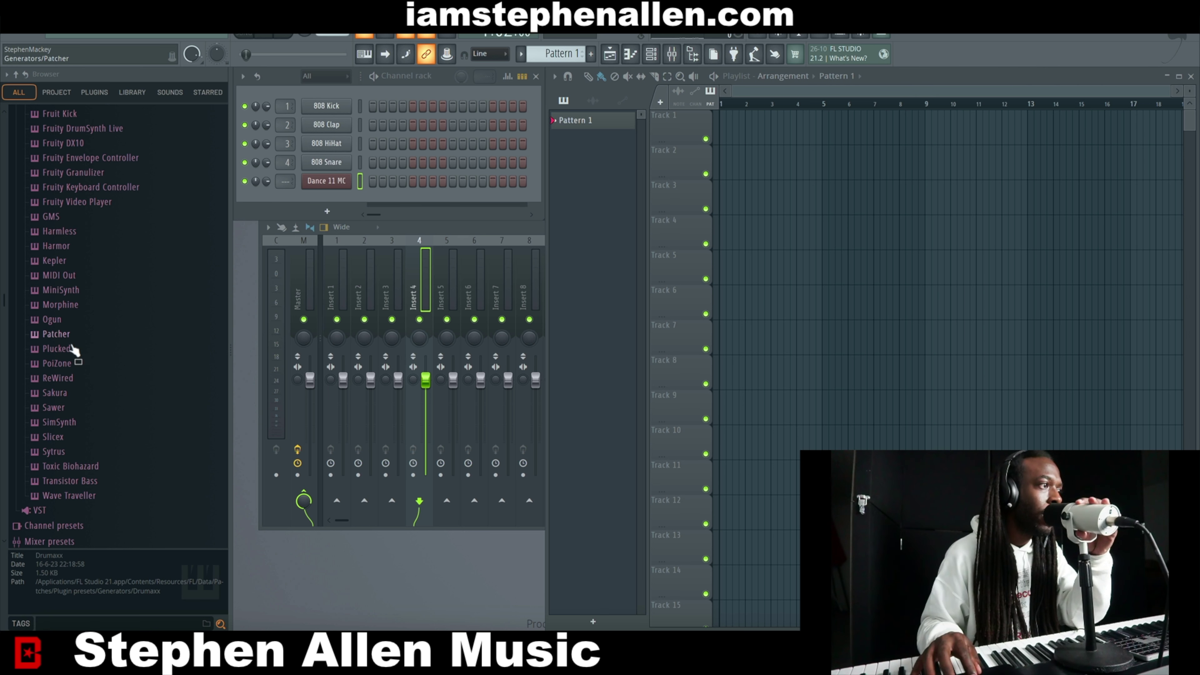
pyautogui.scroll(-3, 60, 408)
pyautogui.scroll(-1, 65, 414)
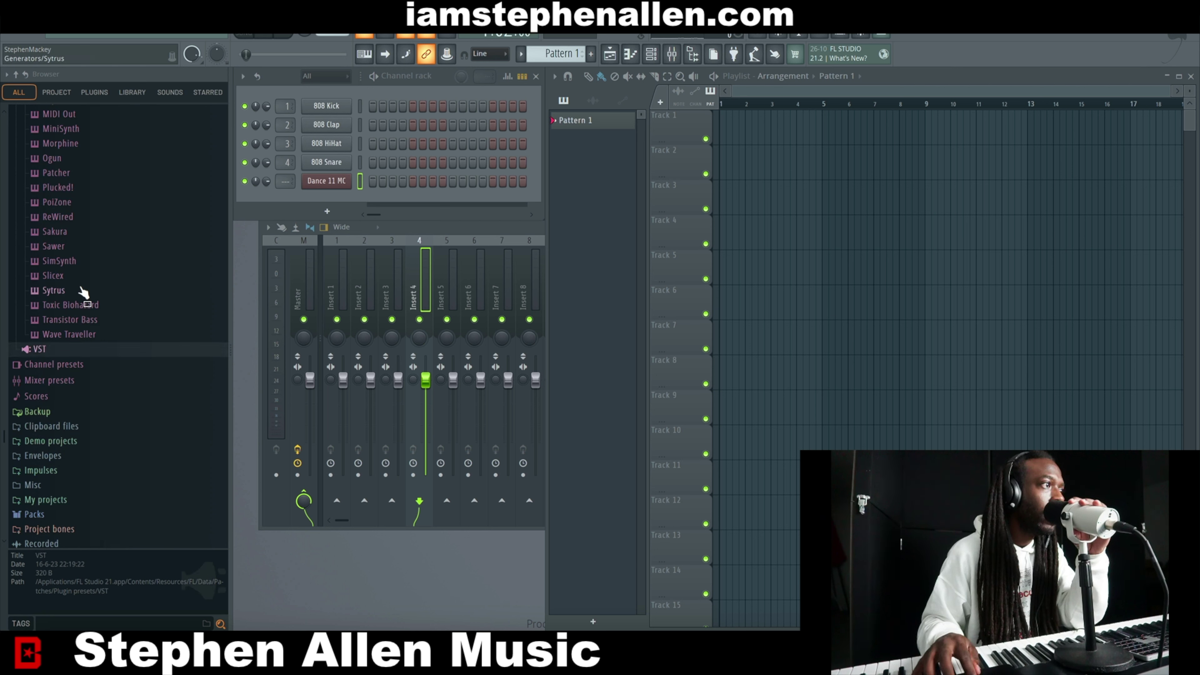
pyautogui.scroll(3, 83, 293)
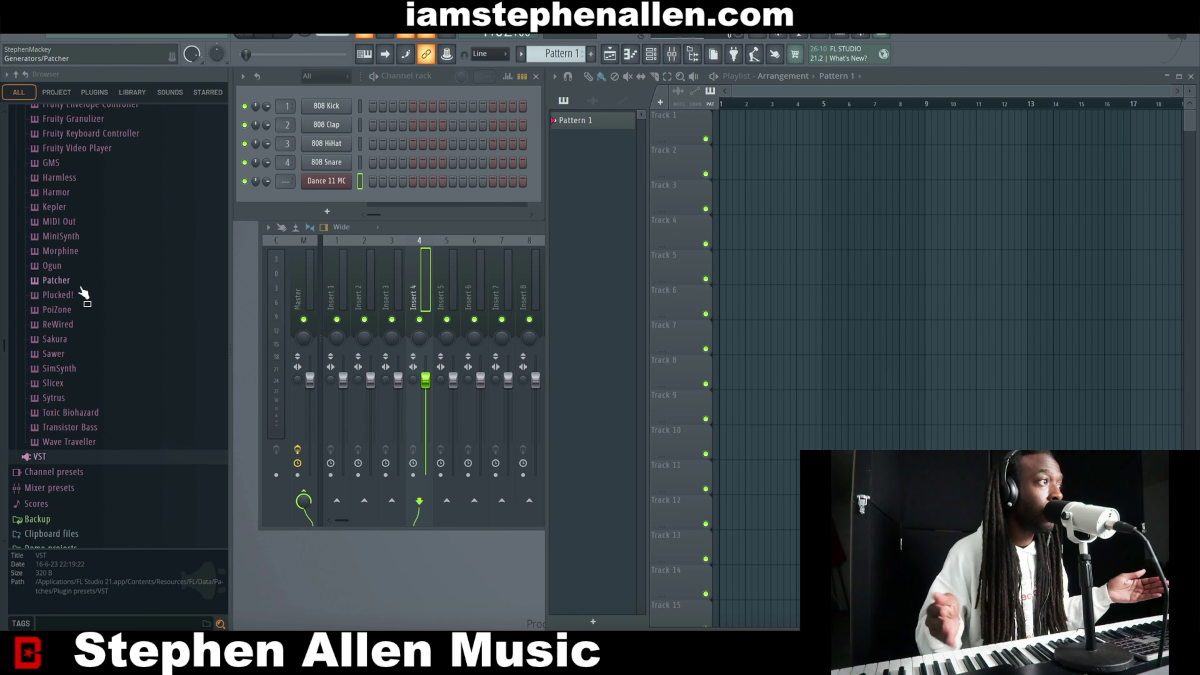
pyautogui.click(66, 295)
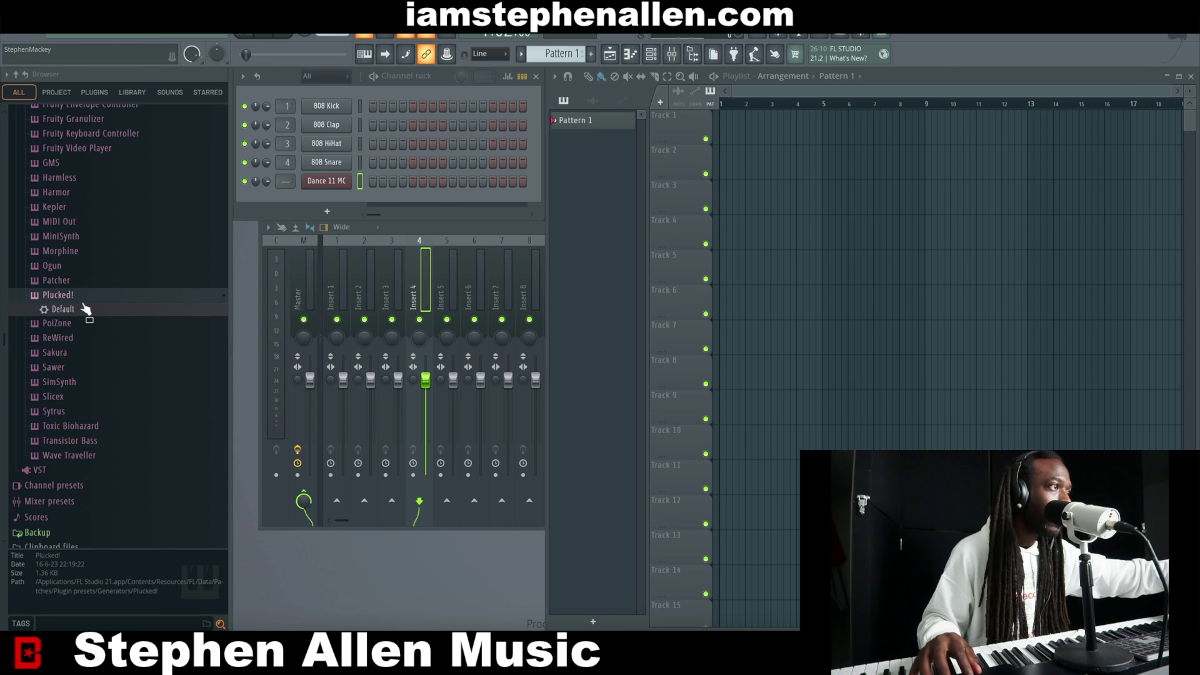
pyautogui.moveTo(69, 311); pyautogui.dragTo(335, 188)
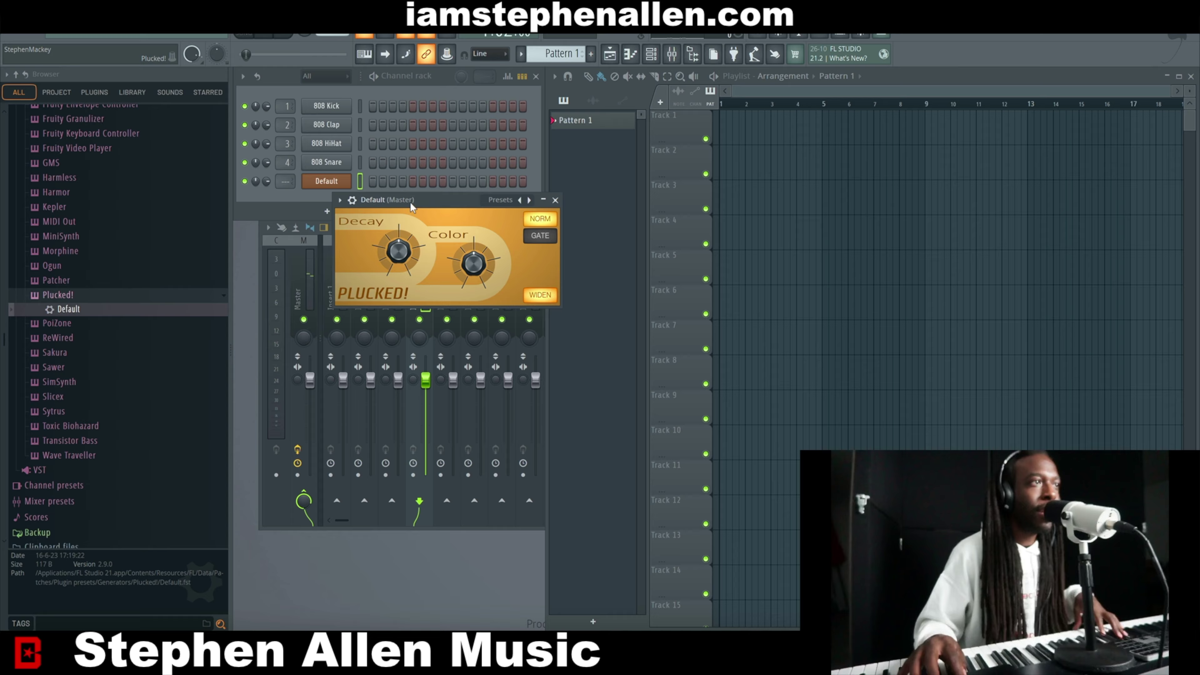
pyautogui.click(555, 201)
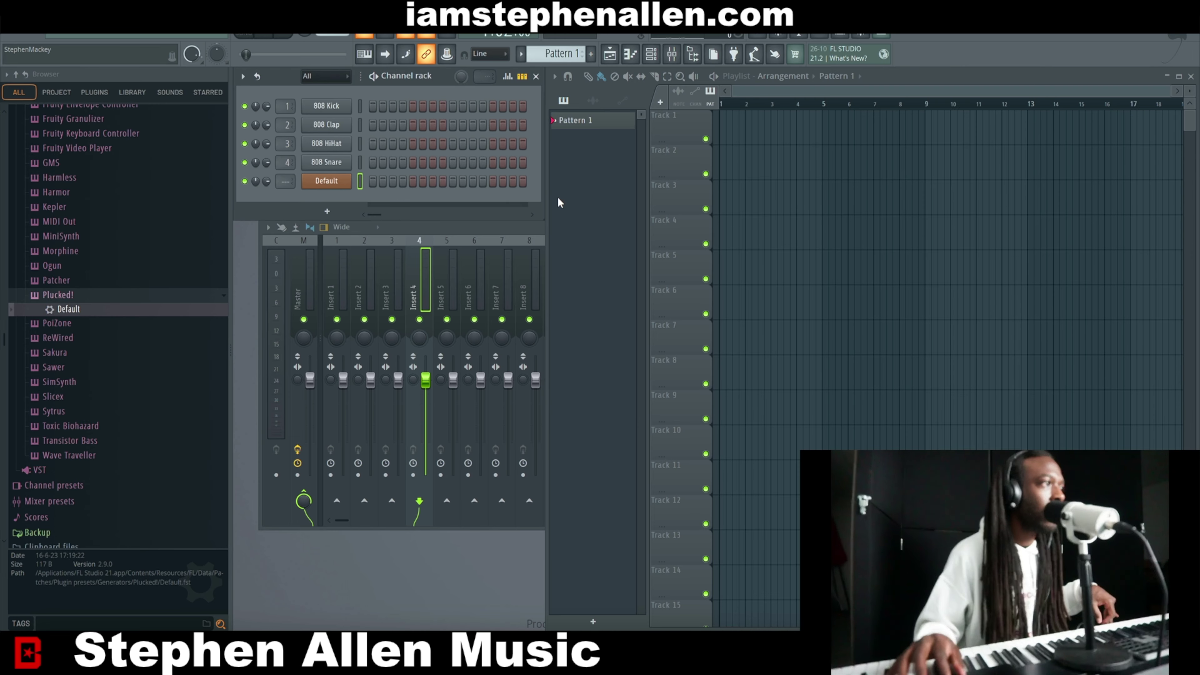
# Replace the Plucked! channel with the Empty preset of Transistor Bass and close its plugin window
pyautogui.click(78, 296)
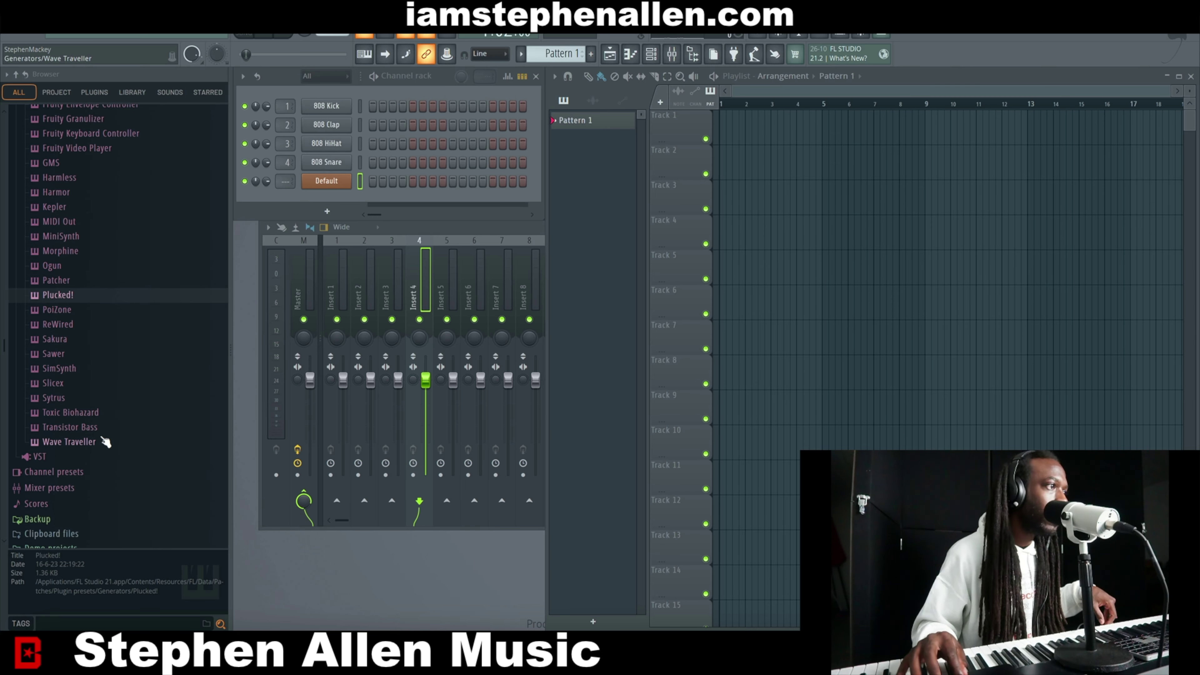
pyautogui.click(92, 427)
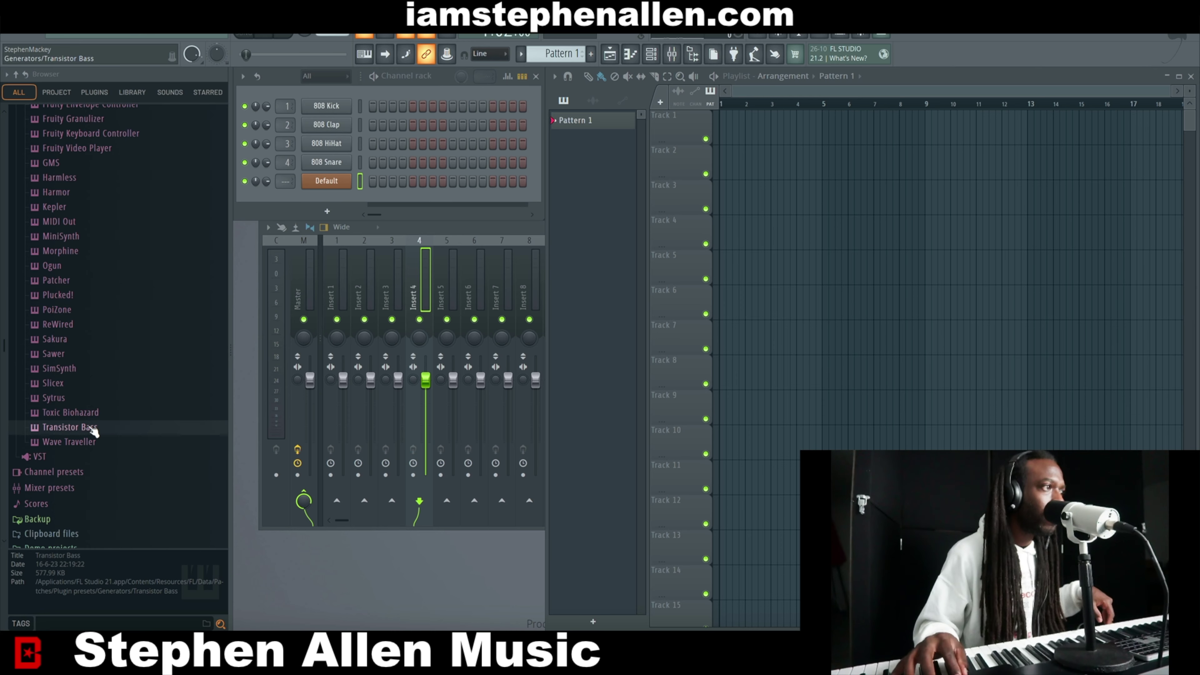
pyautogui.moveTo(68, 443); pyautogui.dragTo(334, 185)
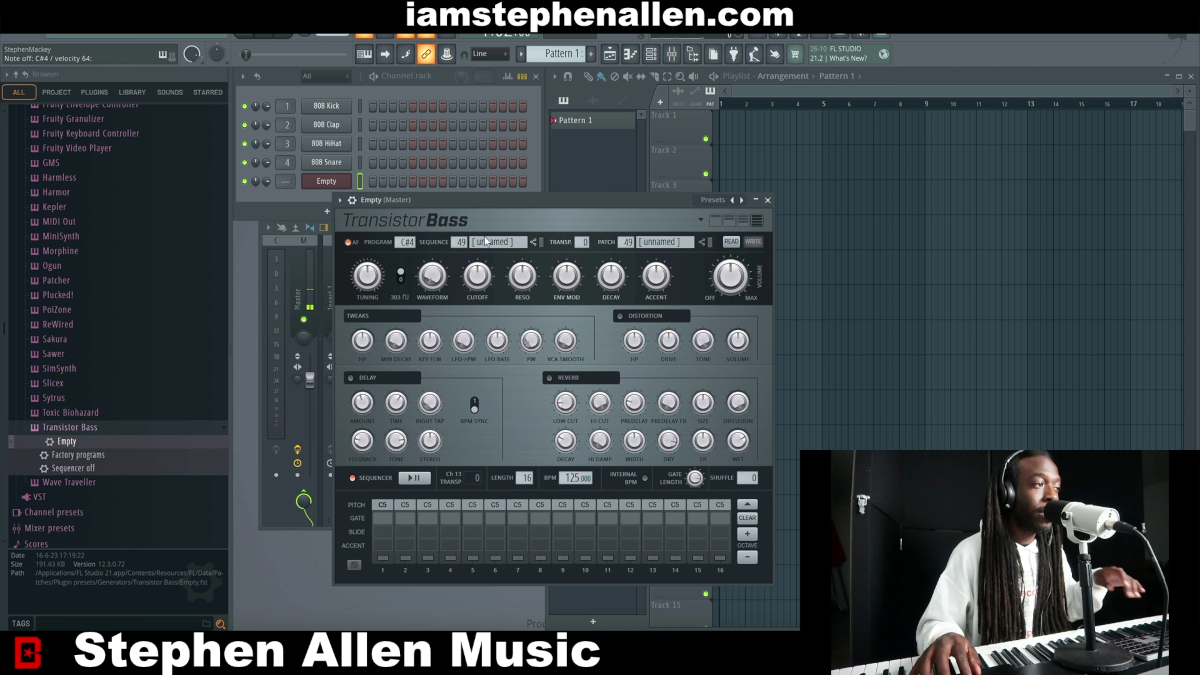
pyautogui.click(768, 199)
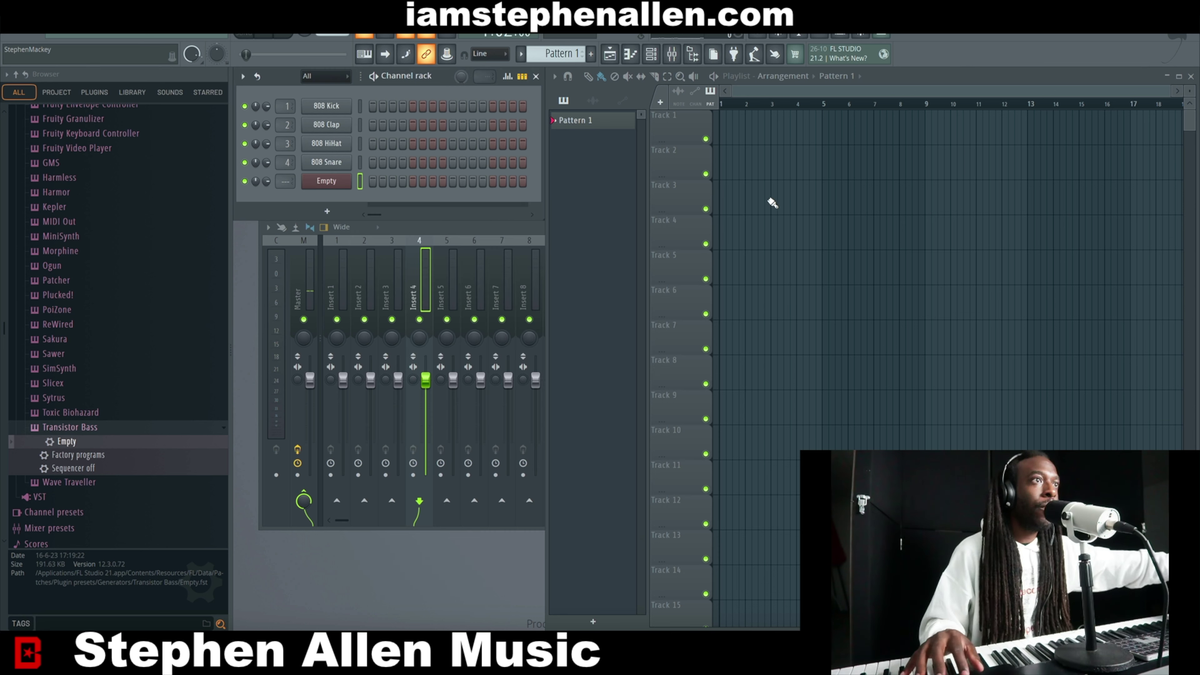
# Collapse Transistor Bass and replace its channel with the MC Chains preset from Sawer's Ambient folder
pyautogui.click(81, 427)
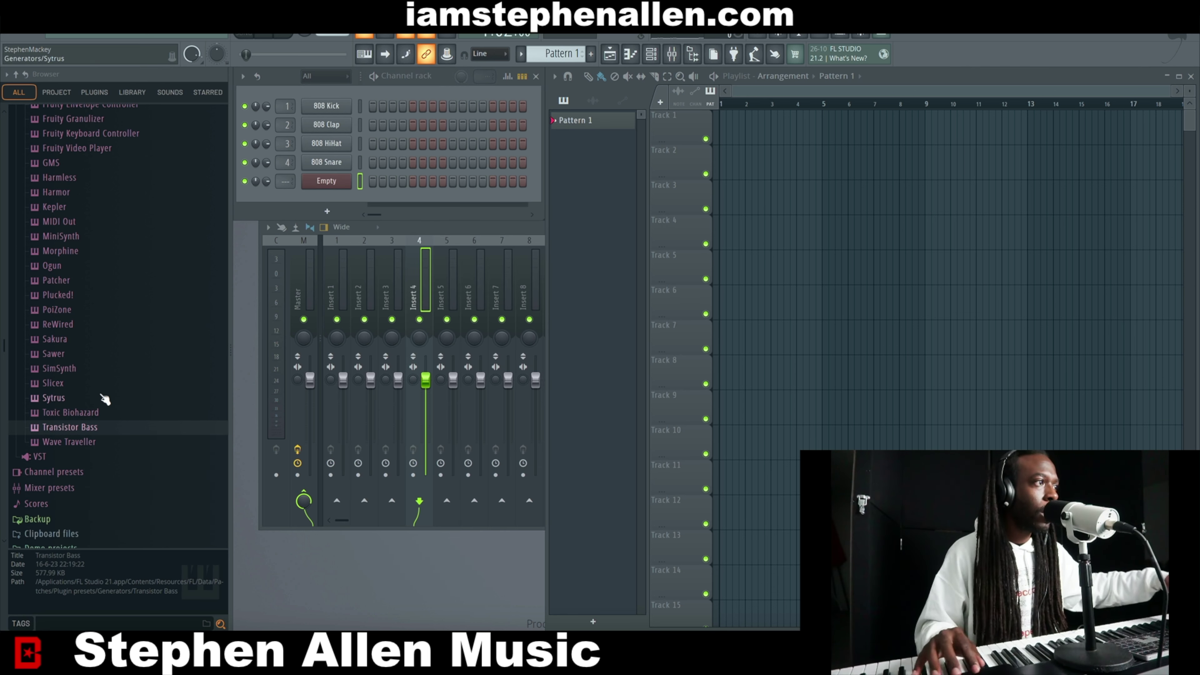
pyautogui.click(73, 354)
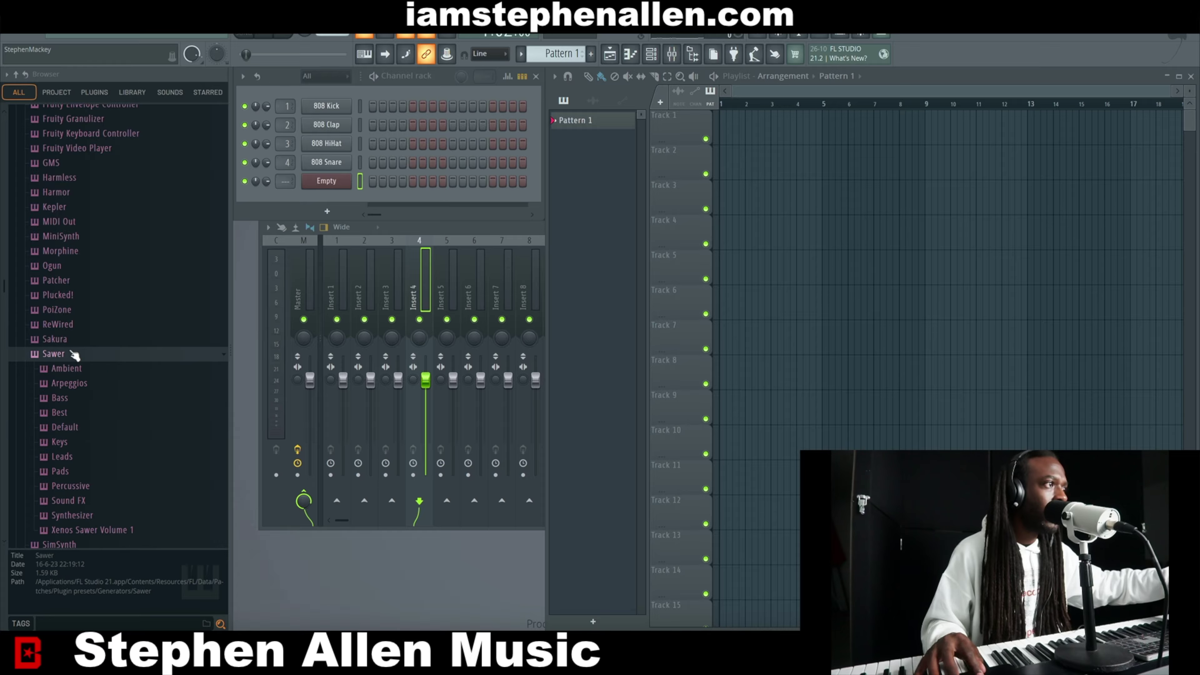
pyautogui.click(81, 373)
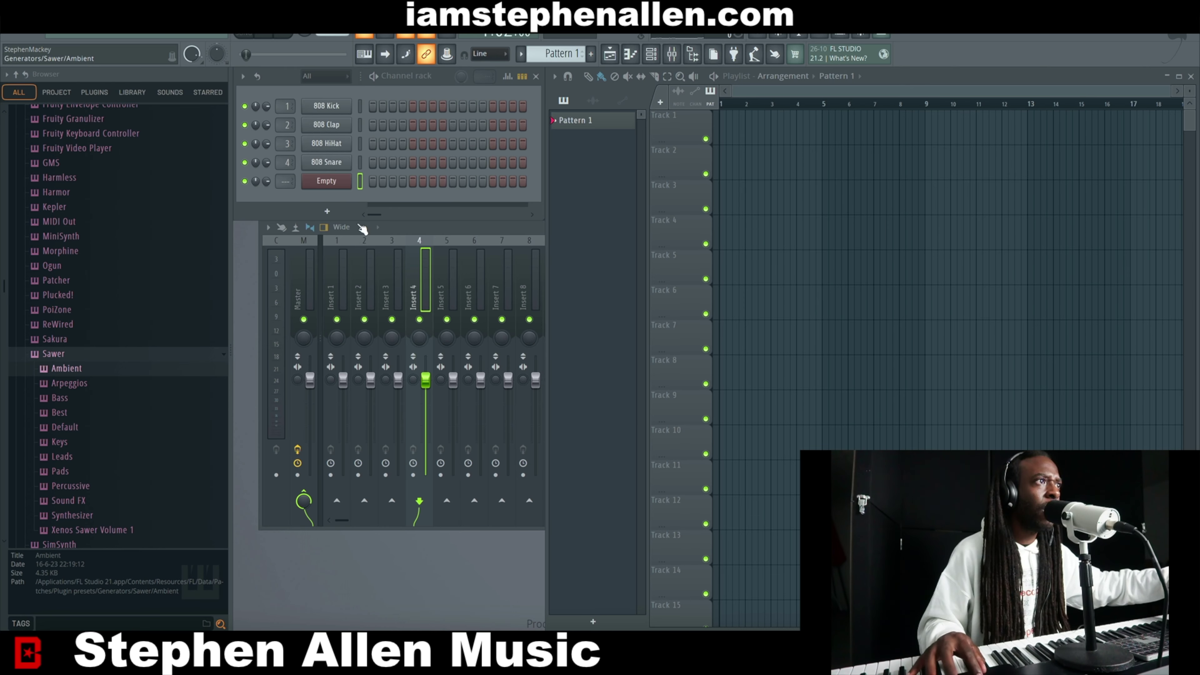
pyautogui.click(53, 371)
pyautogui.moveTo(56, 387); pyautogui.dragTo(339, 188)
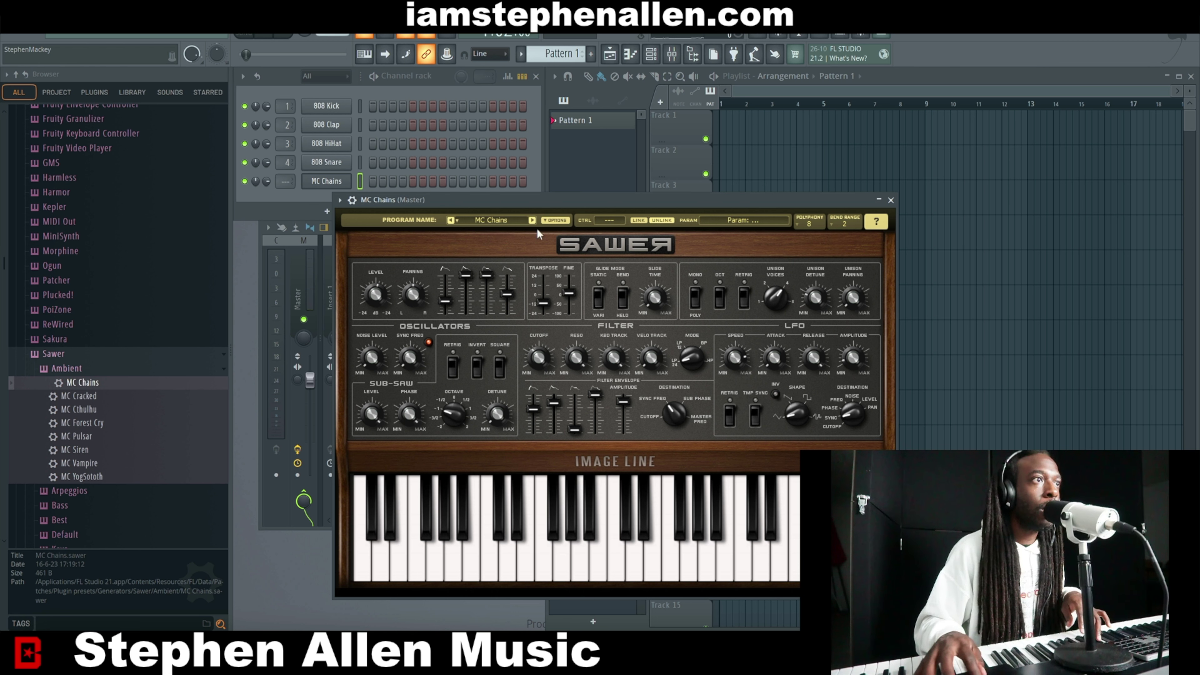
# Load FG Cop-Out from the Keys bank in Sawer's presets library and close the plugin window
pyautogui.click(530, 221)
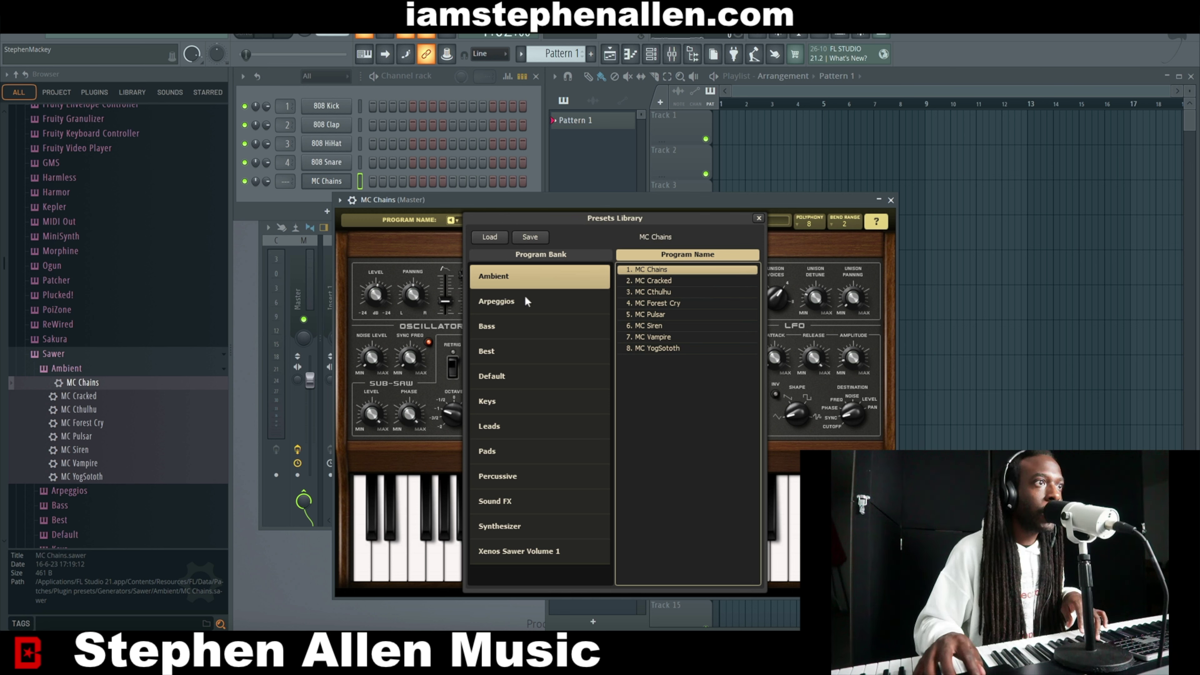
pyautogui.click(525, 402)
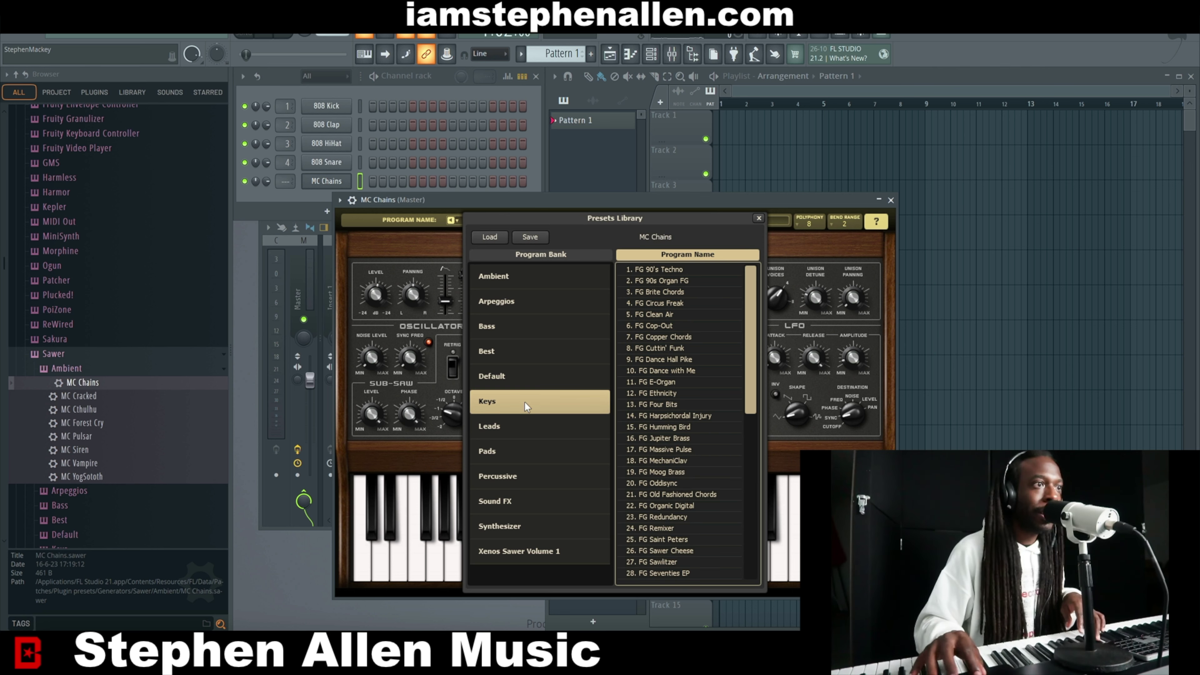
pyautogui.click(670, 324)
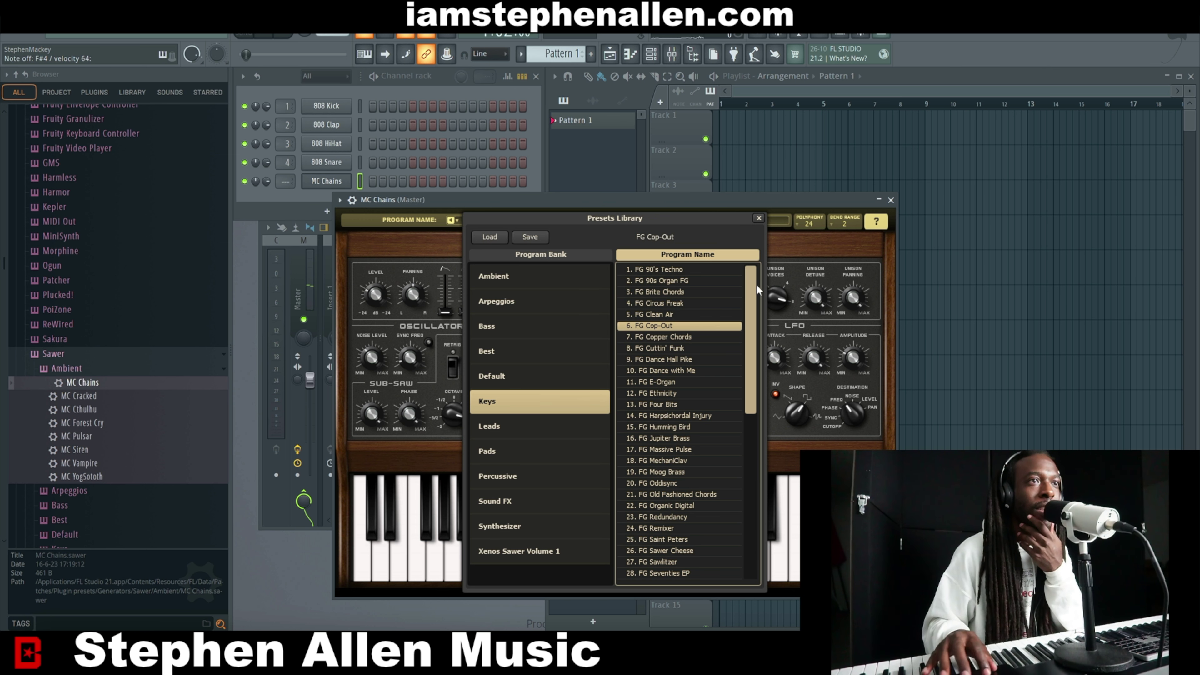
pyautogui.click(758, 219)
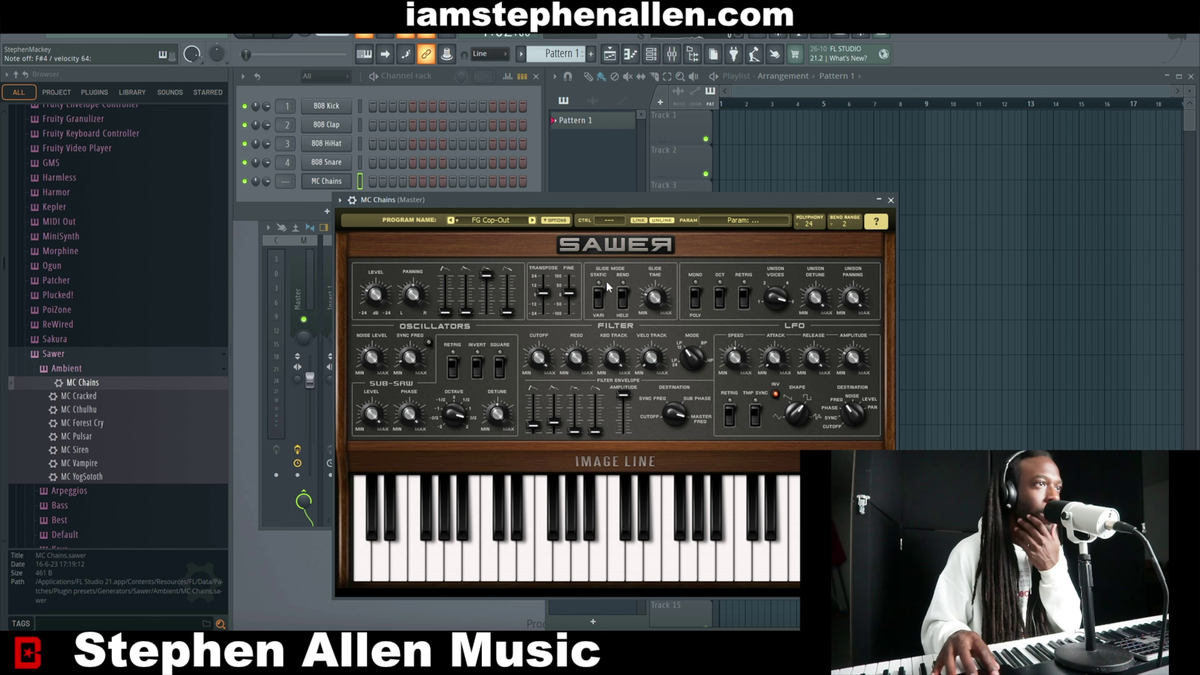
pyautogui.click(890, 200)
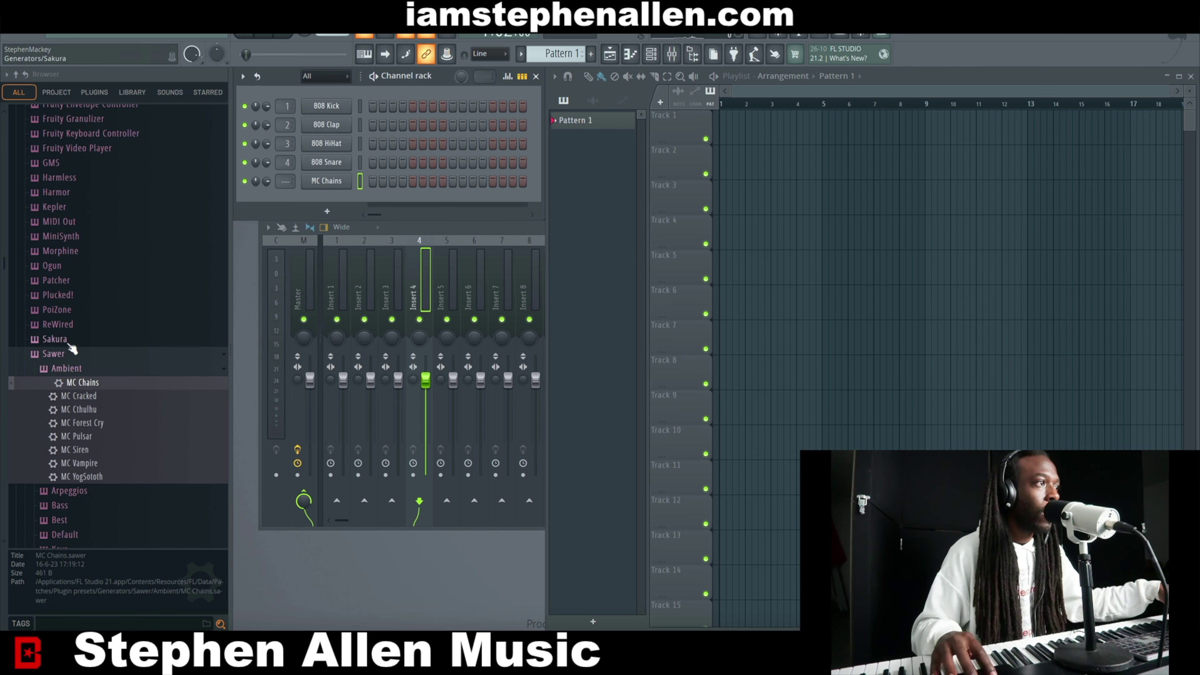
# Collapse the Ambient folder and the Sawer presets in the browser
pyautogui.click(66, 368)
pyautogui.click(60, 355)
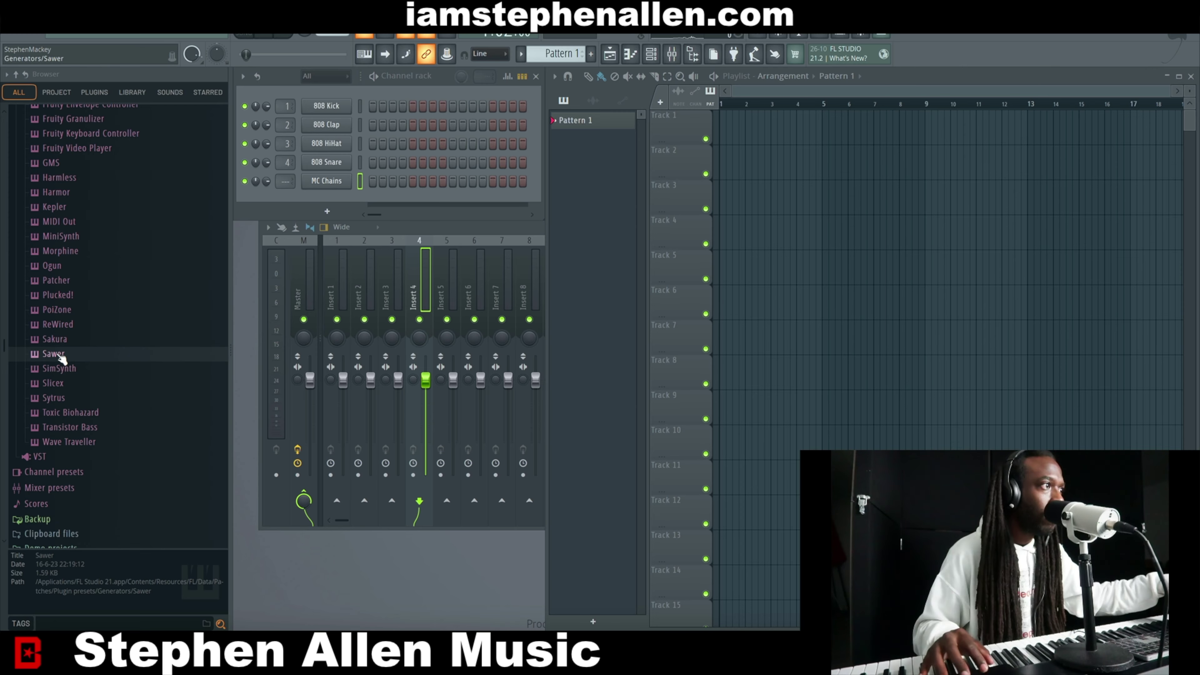
pyautogui.scroll(5, 107, 351)
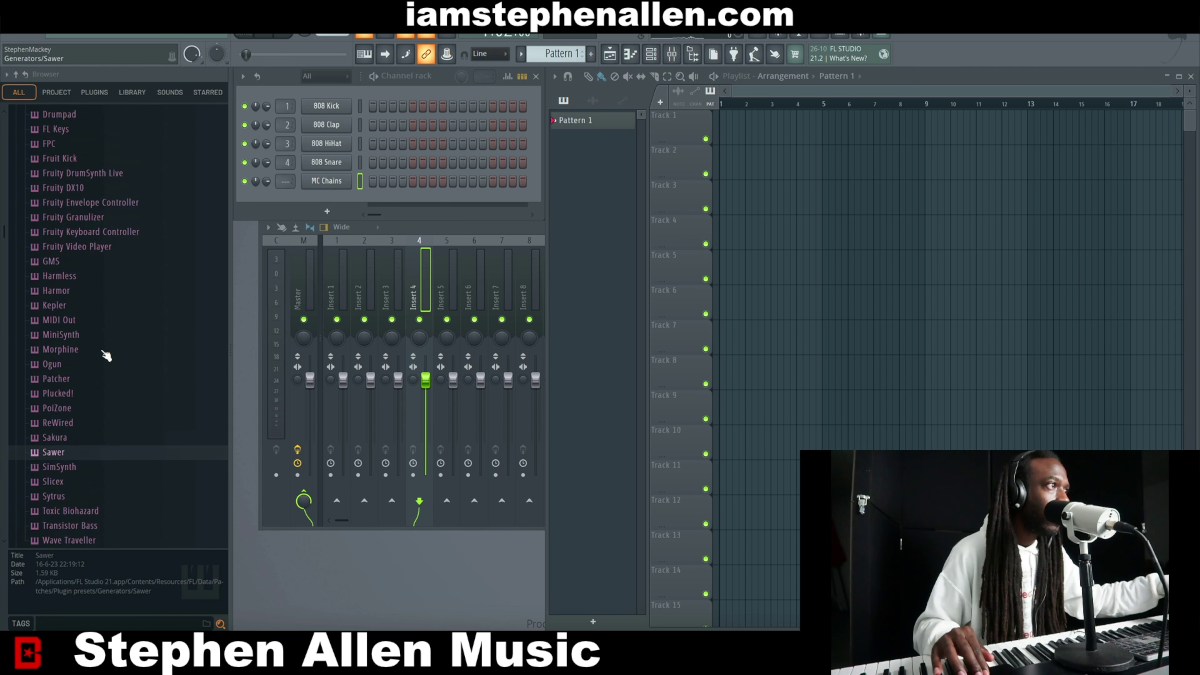
# Add a Fruity Video Player channel and delete it again from the channel rack
pyautogui.click(327, 211)
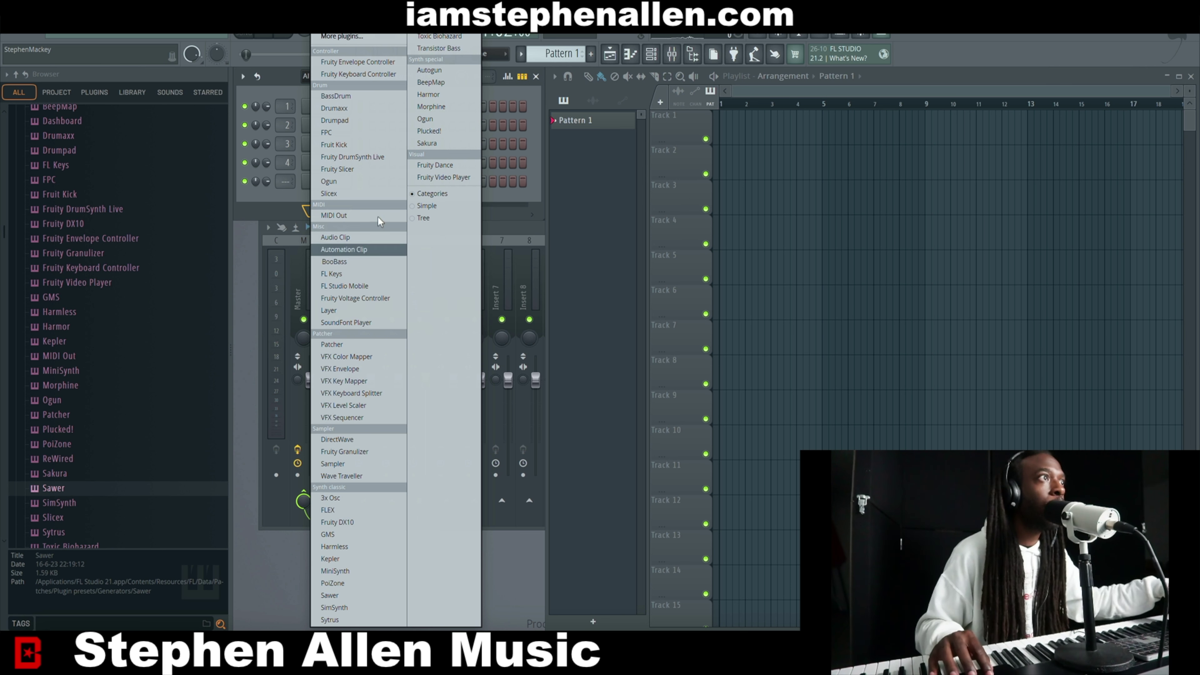
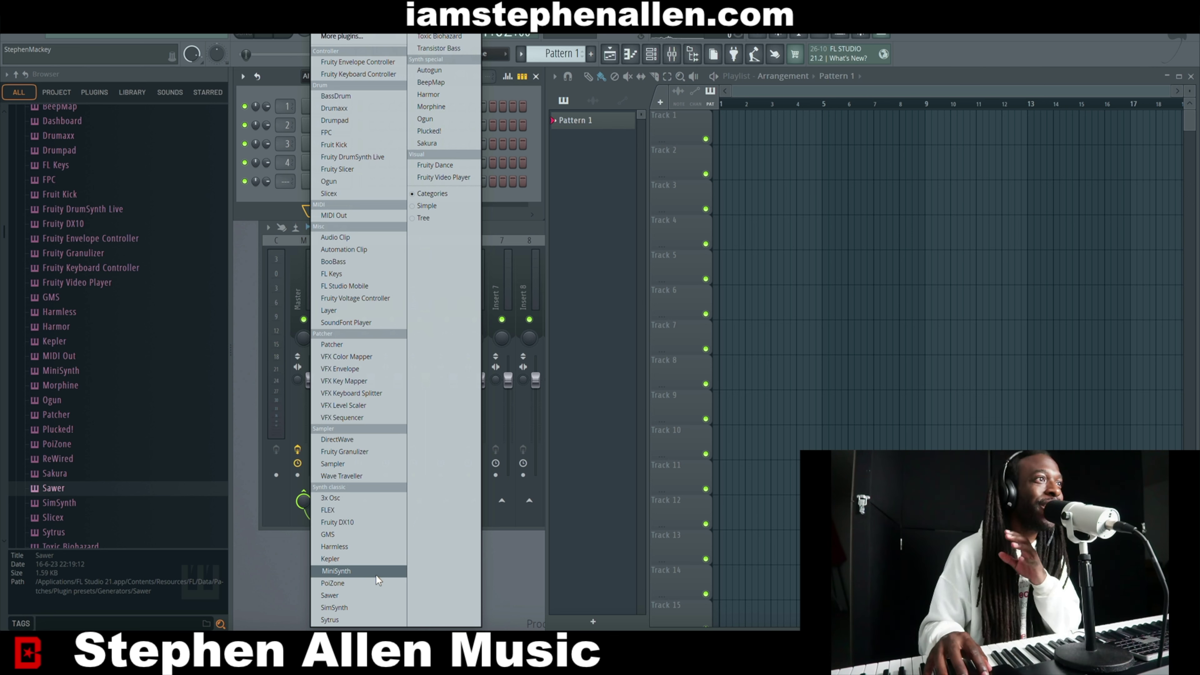
pyautogui.click(456, 178)
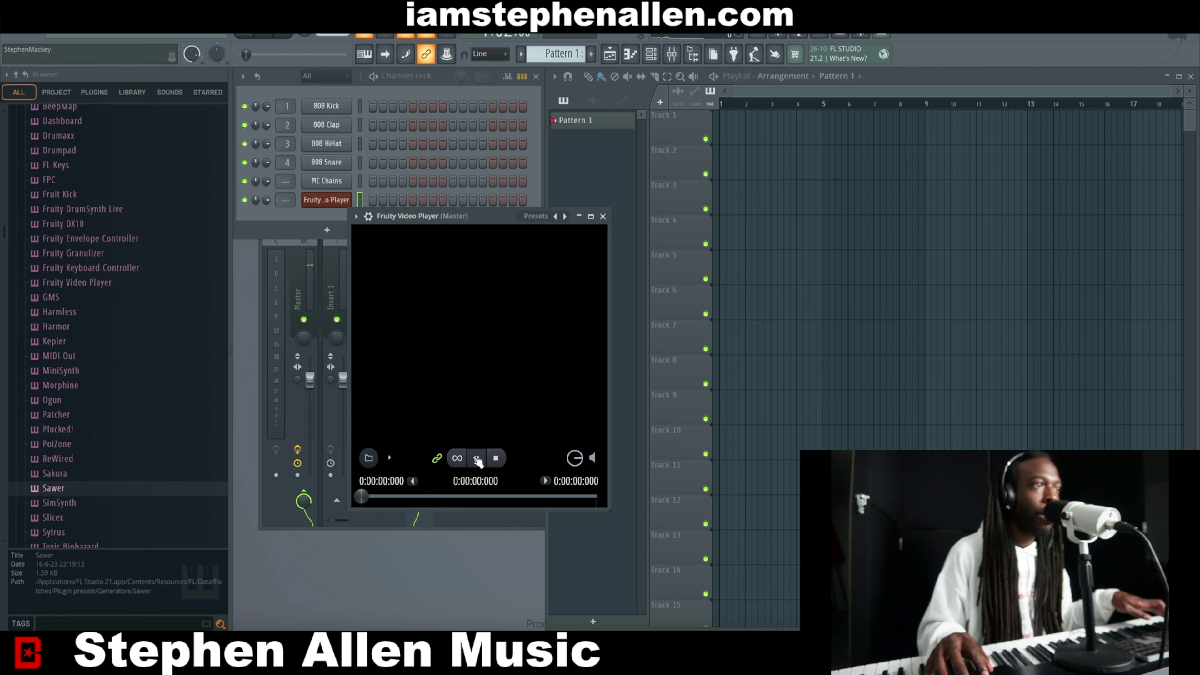
pyautogui.click(602, 216)
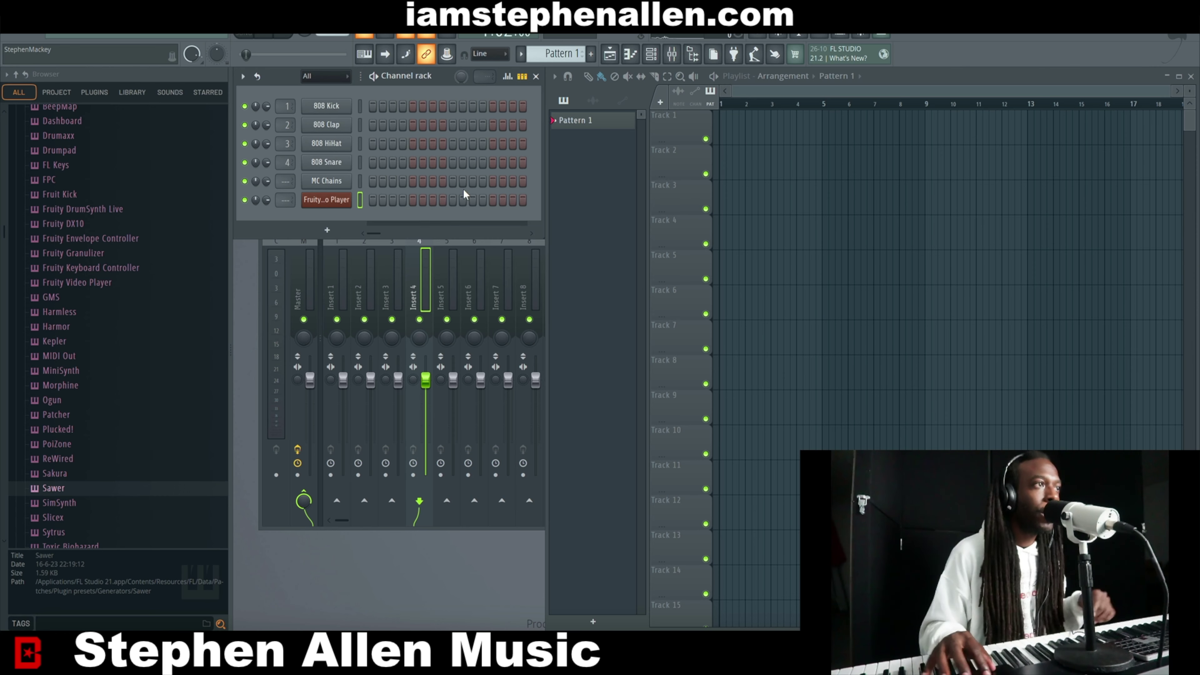
pyautogui.rightClick(313, 203)
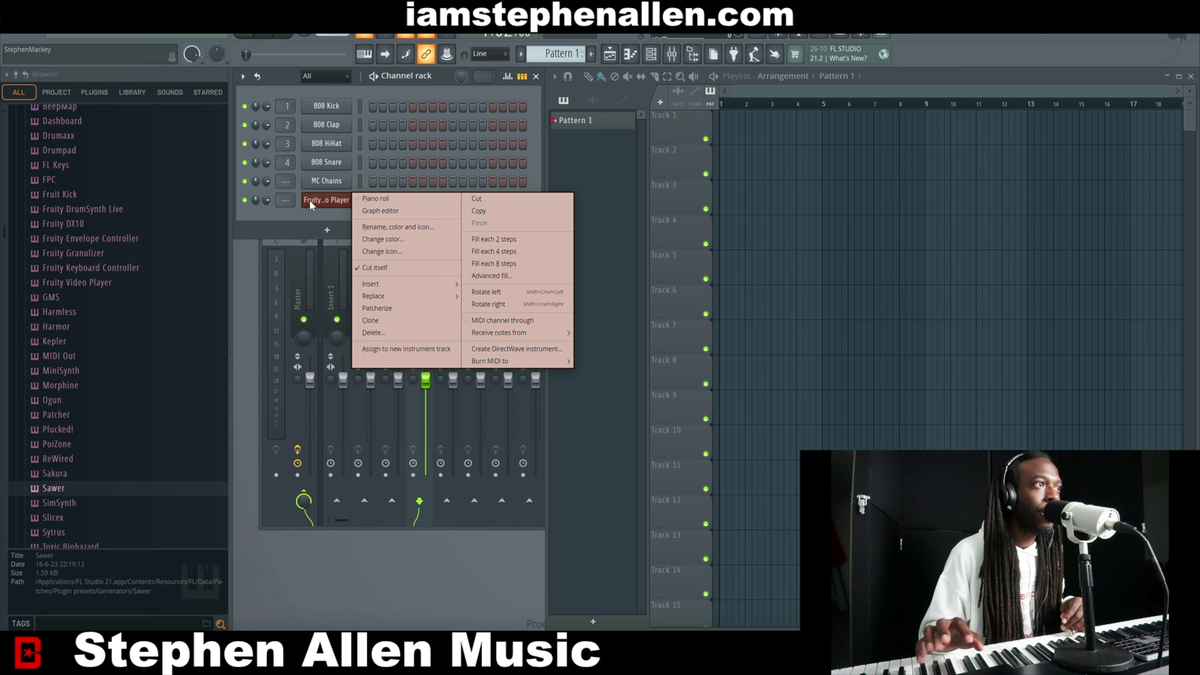
pyautogui.click(394, 331)
pyautogui.click(640, 372)
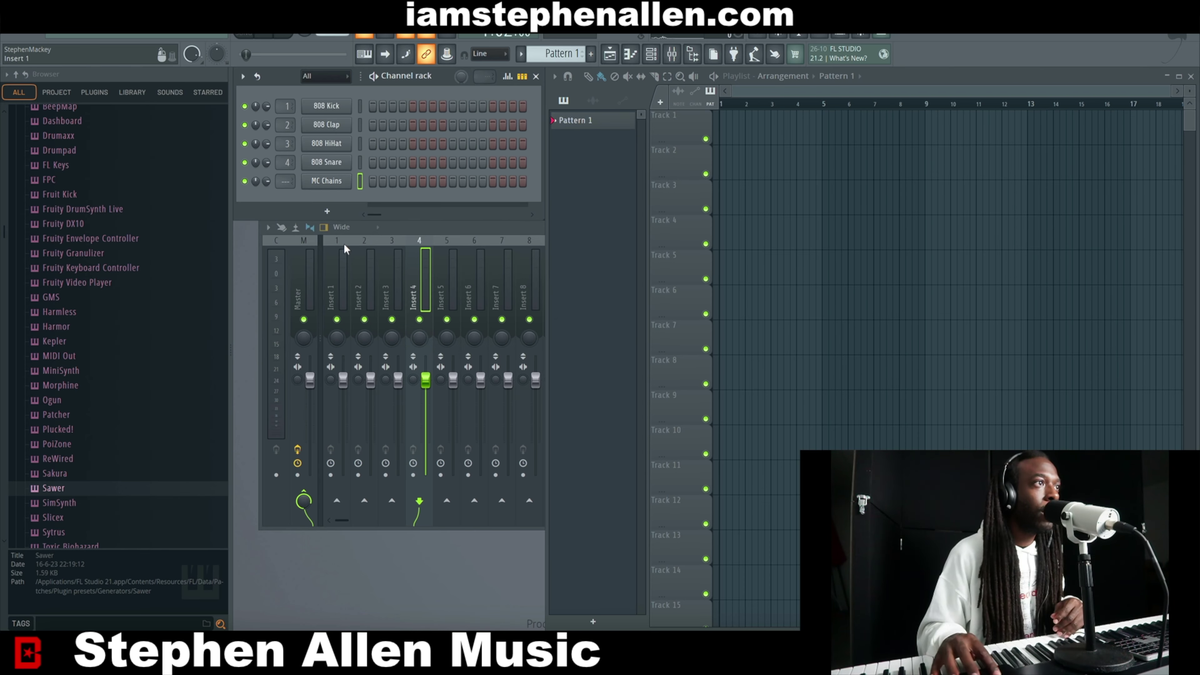
# Add a FLEX channel to the channel rack and close its plugin window
pyautogui.click(326, 213)
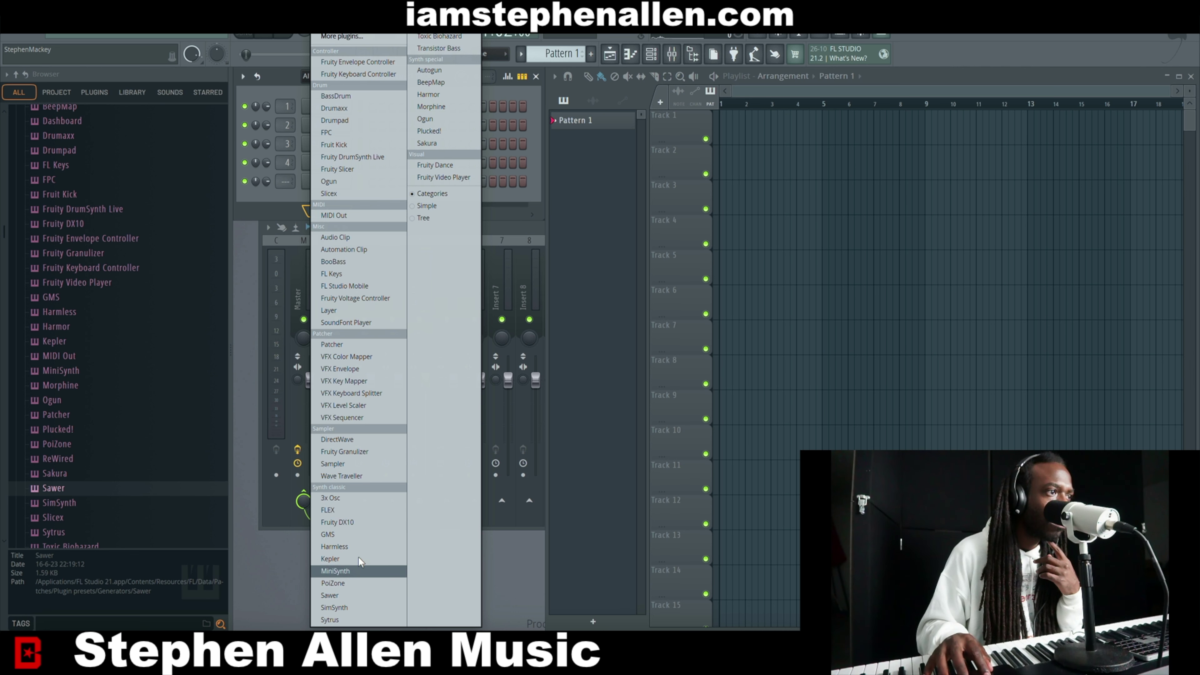
pyautogui.click(356, 507)
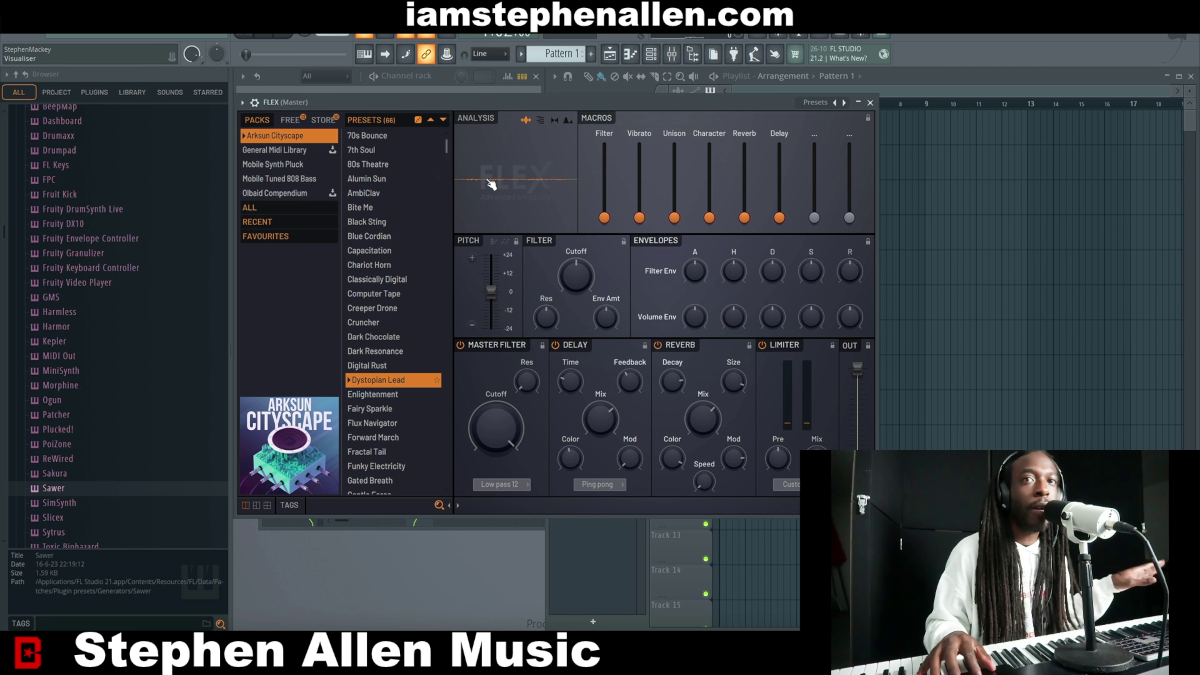
pyautogui.click(870, 103)
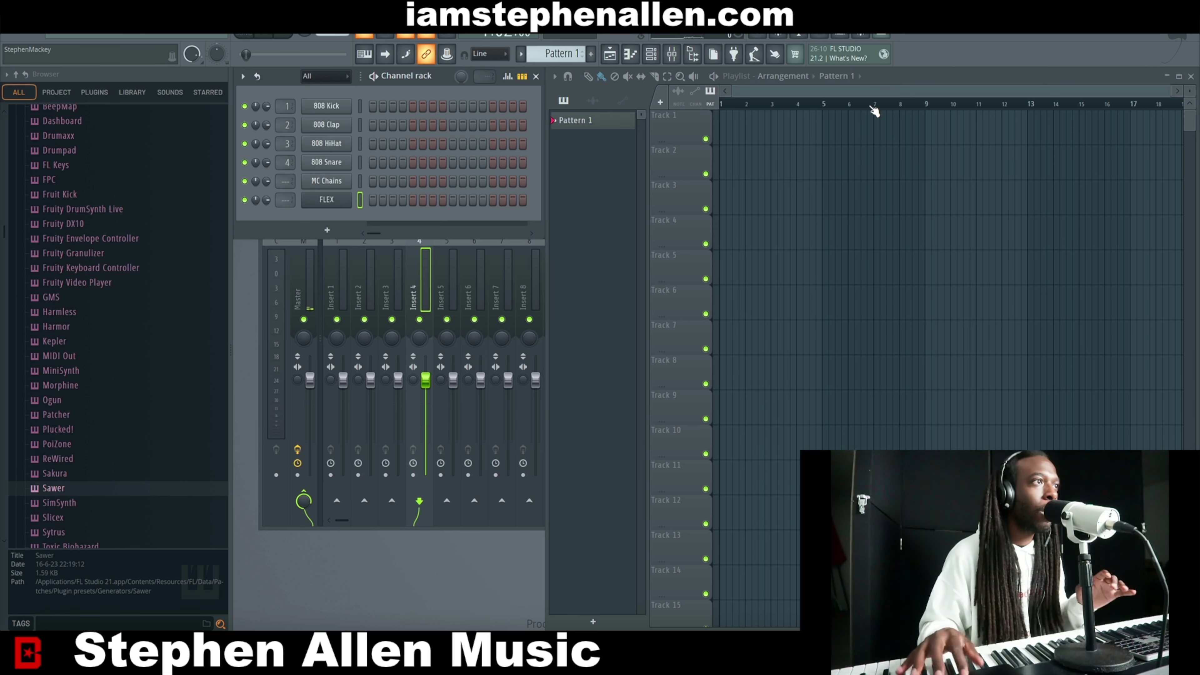
# Add a GMS channel and view the waveform lists of its three oscillators, leaving the plugin window closed
pyautogui.click(337, 232)
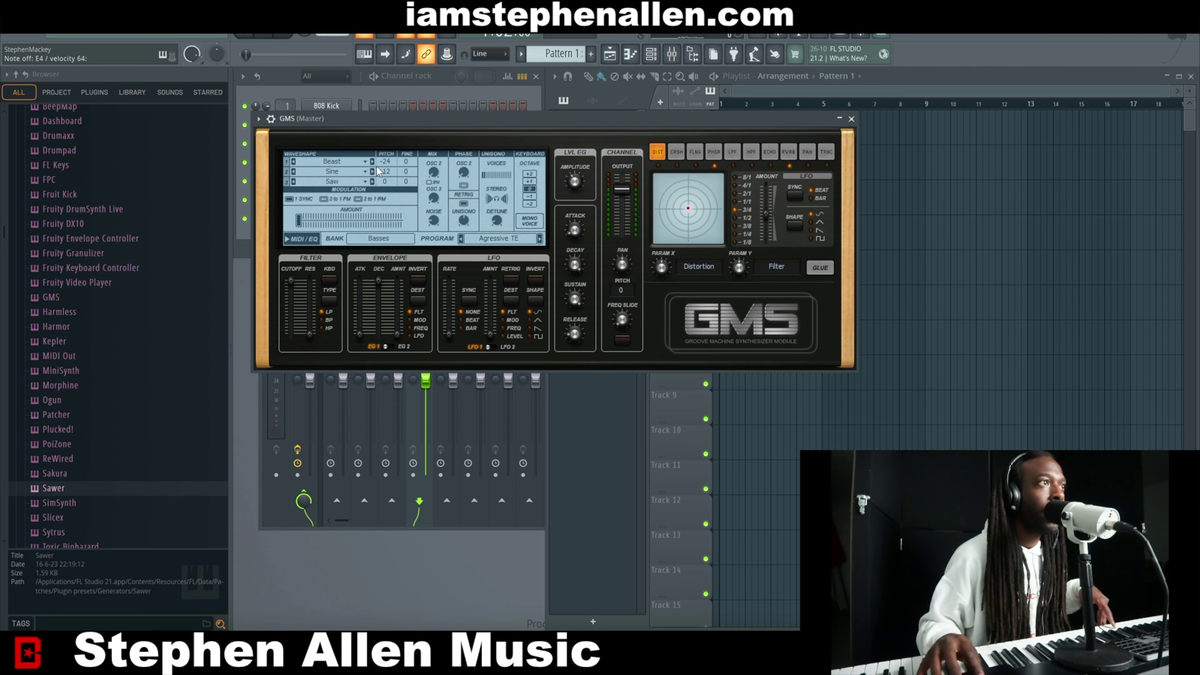
pyautogui.click(346, 161)
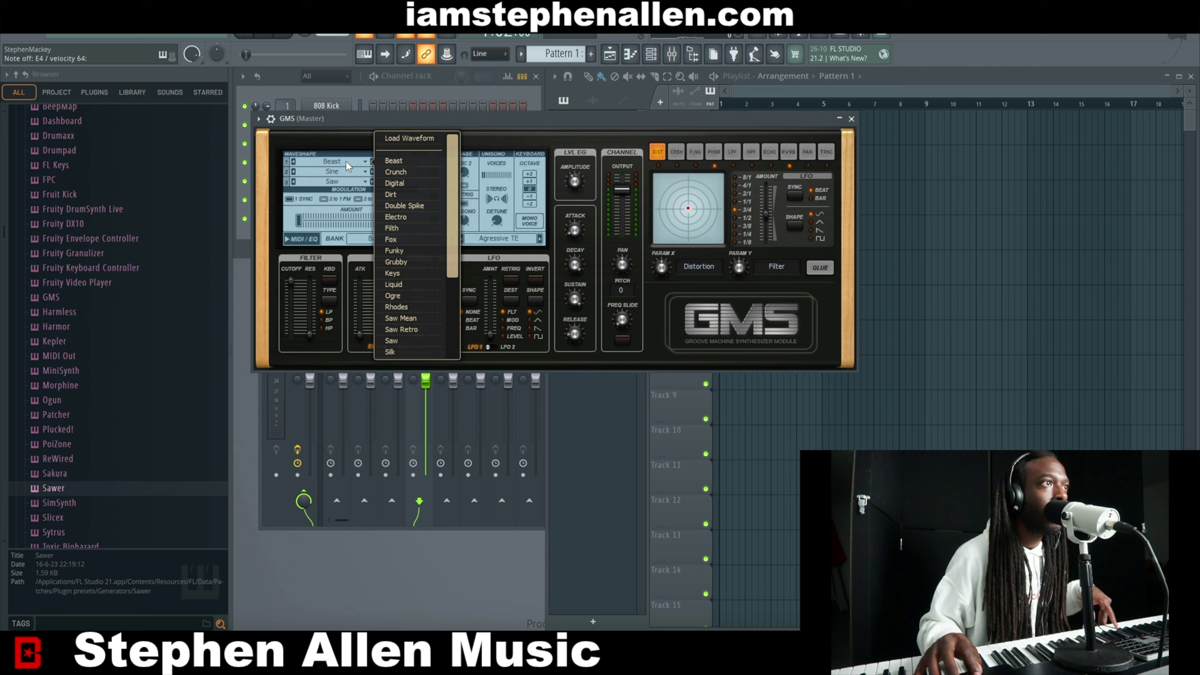
pyautogui.click(346, 161)
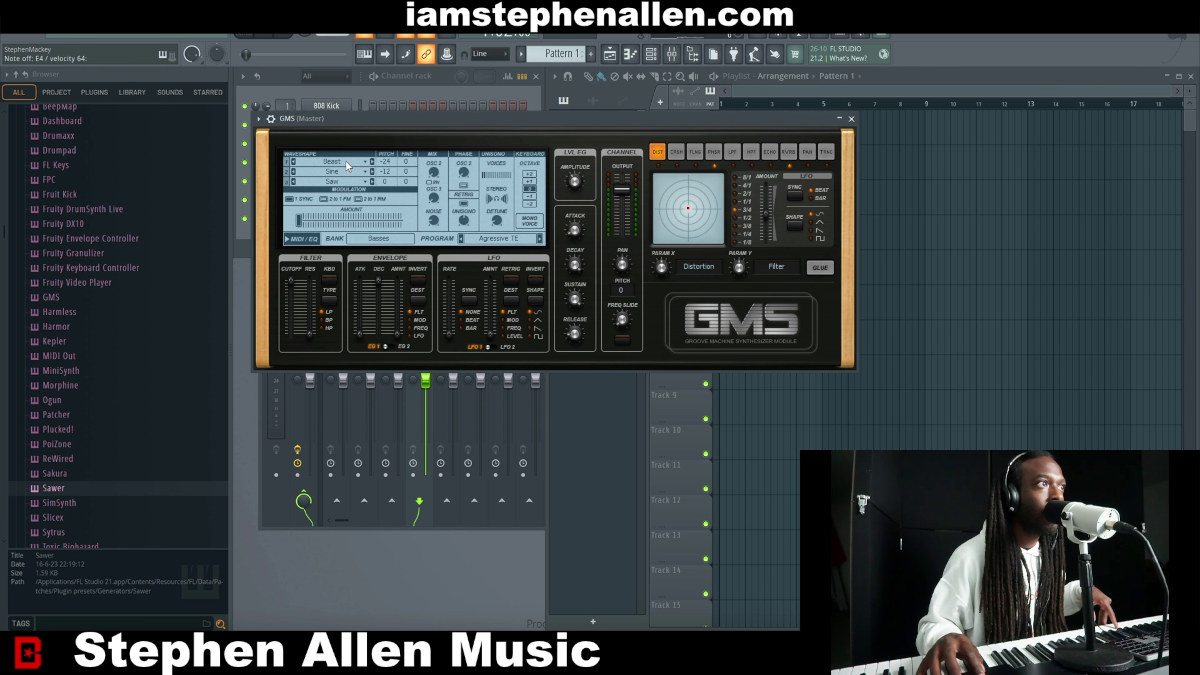
pyautogui.click(349, 172)
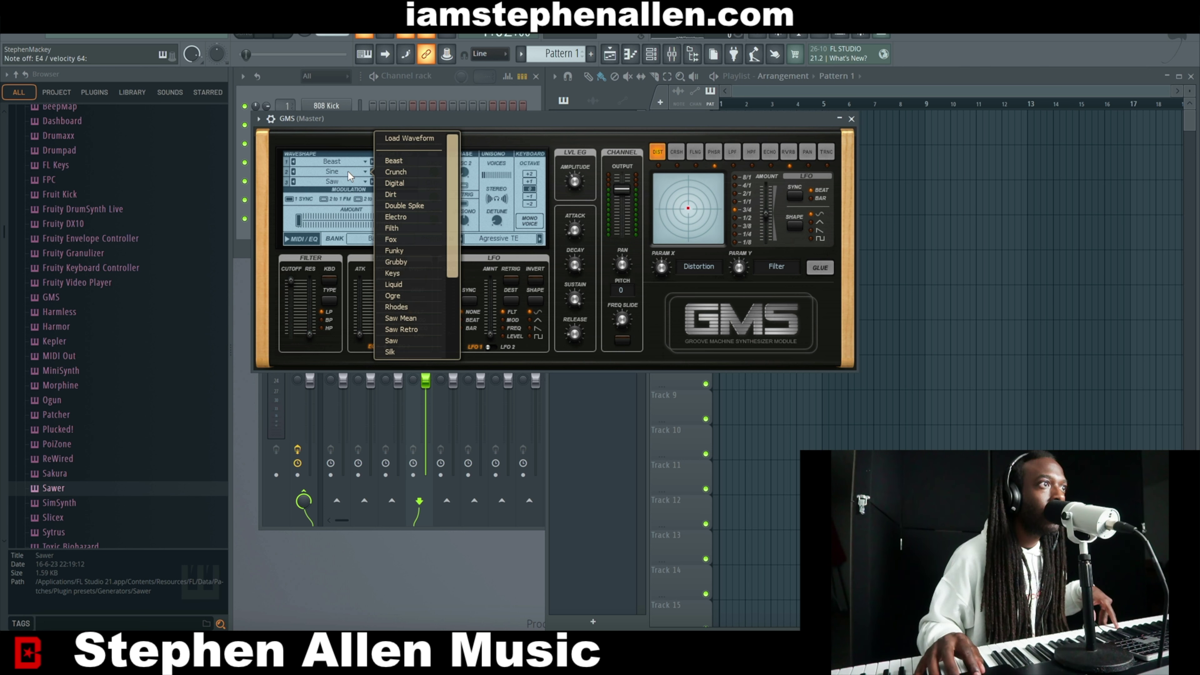
pyautogui.click(348, 171)
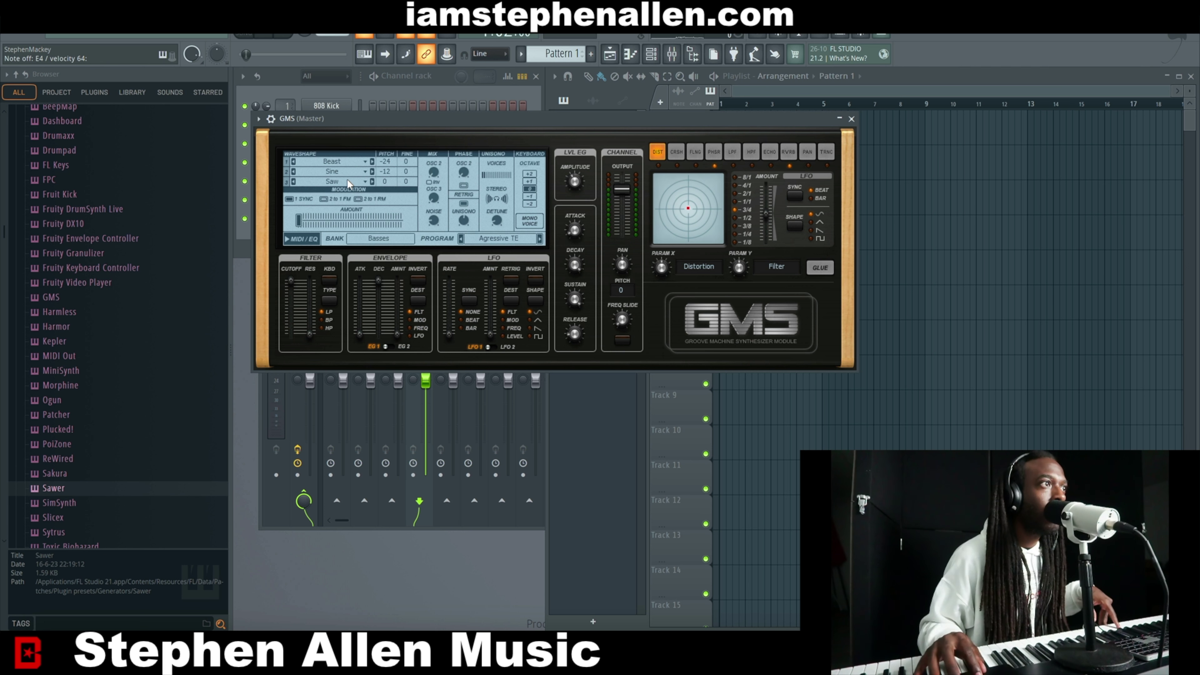
pyautogui.click(345, 179)
pyautogui.click(347, 180)
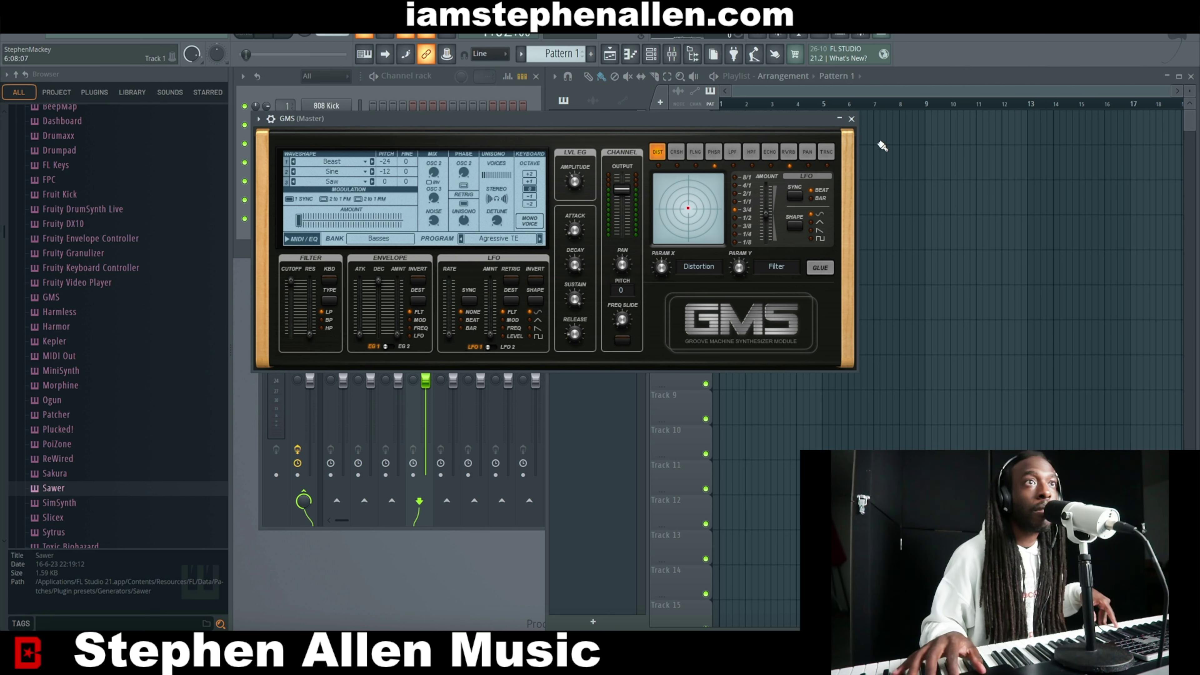
pyautogui.click(851, 119)
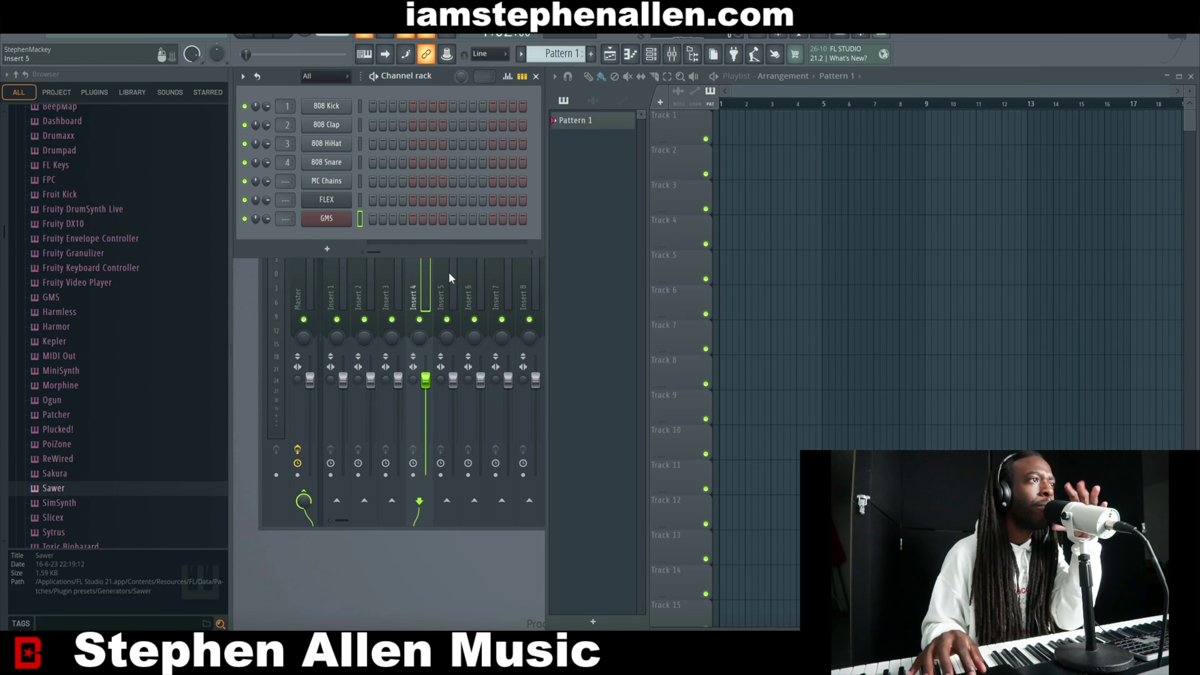
# Add a Kepler channel and raise its arpeggio rate to a setting above the middle of the slider
pyautogui.click(328, 248)
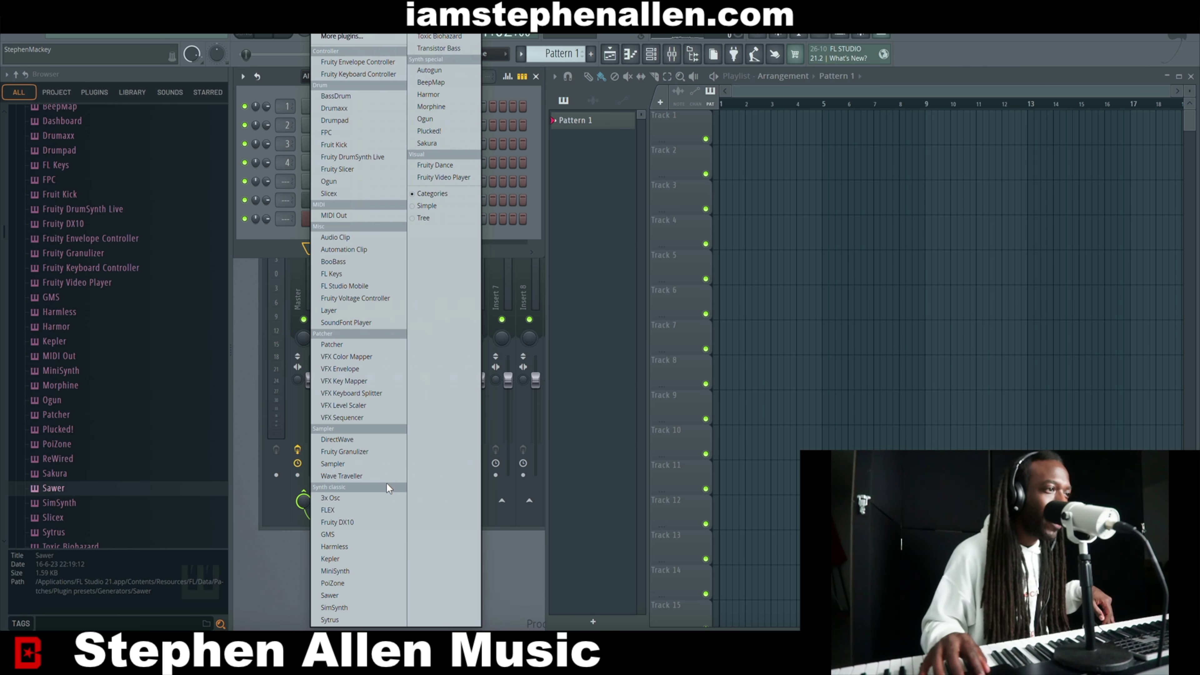
pyautogui.click(369, 536)
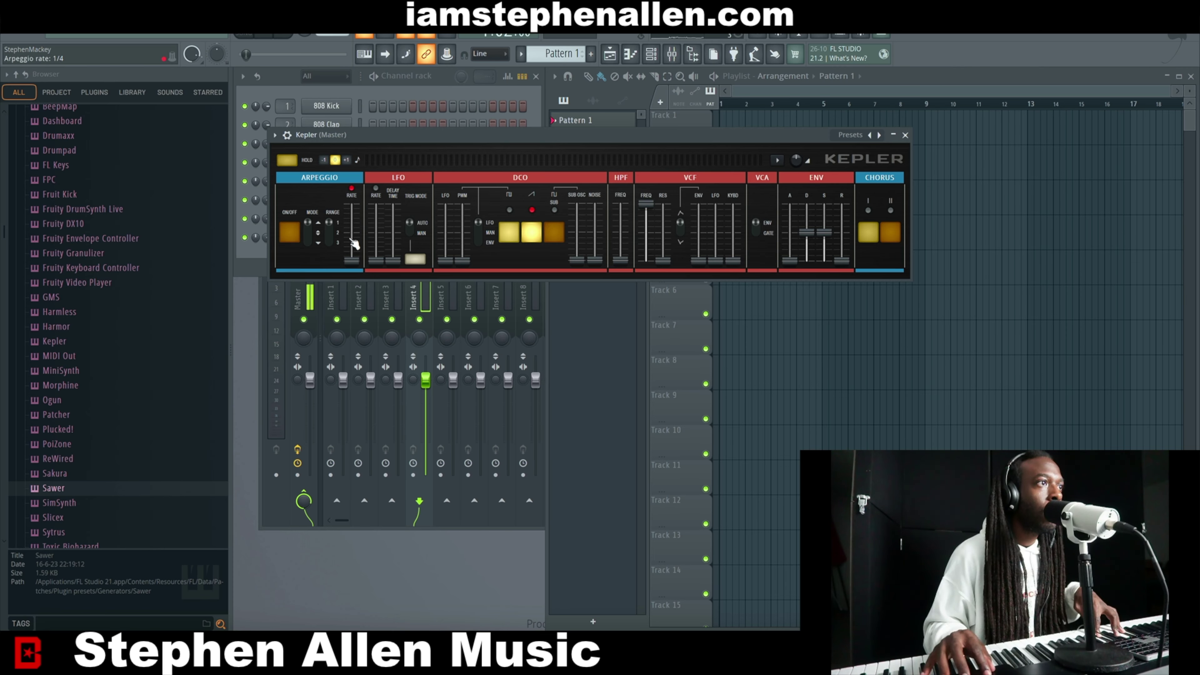
pyautogui.moveTo(351, 259); pyautogui.dragTo(353, 209)
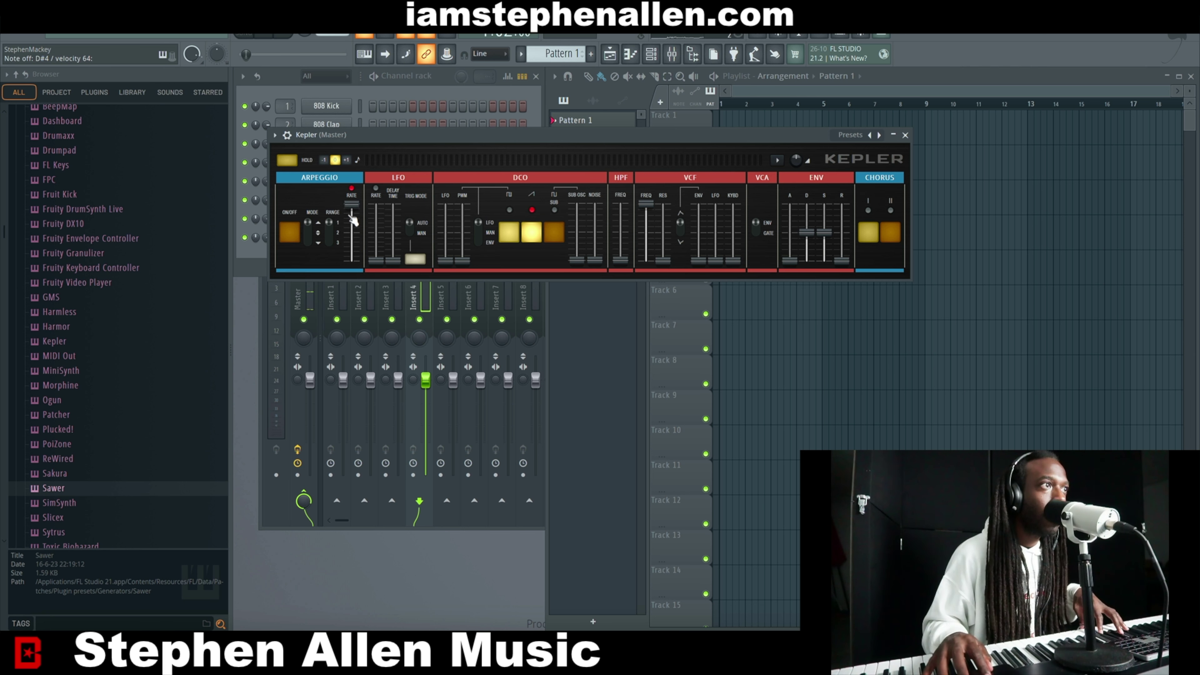
pyautogui.moveTo(354, 209); pyautogui.dragTo(352, 222)
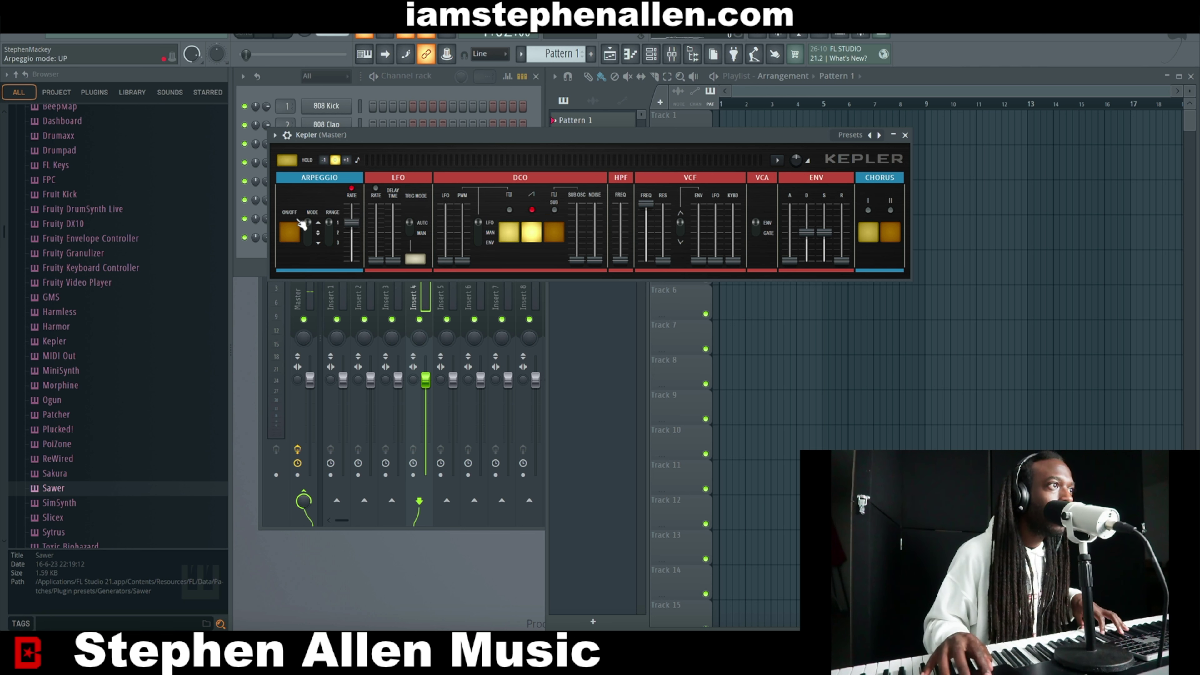
# Audition Kepler's arpeggiator by switching it on, lowering and raising its rate, and switching it off again
pyautogui.click(289, 236)
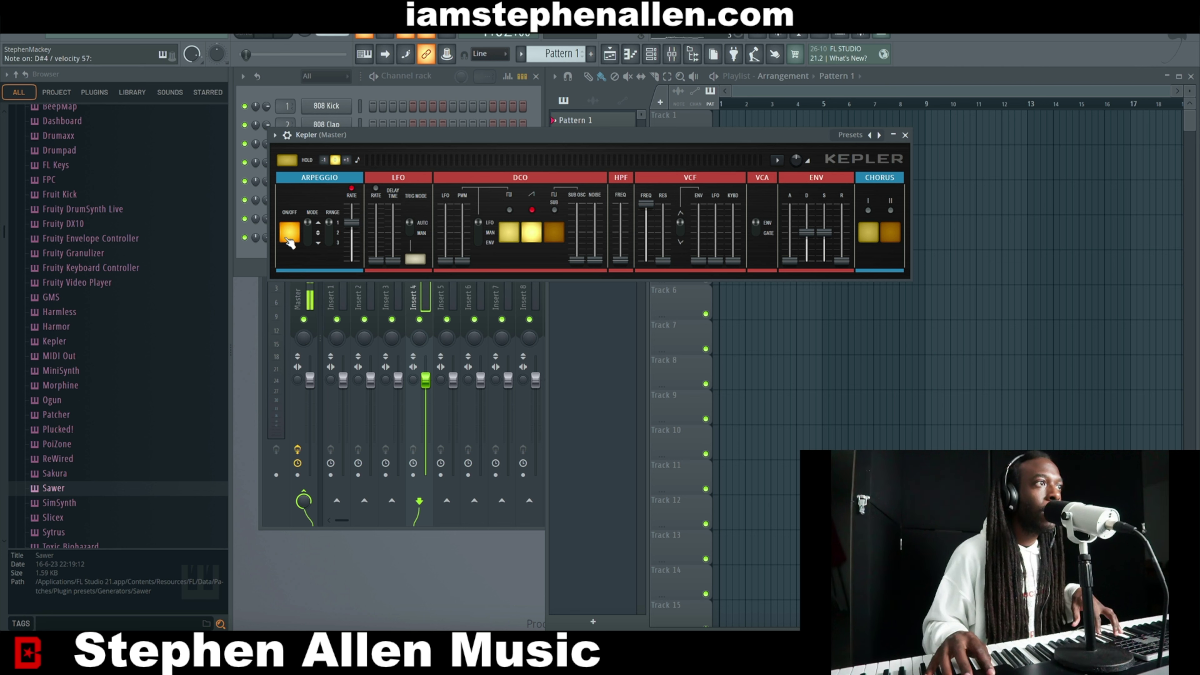
pyautogui.moveTo(351, 222); pyautogui.dragTo(351, 243)
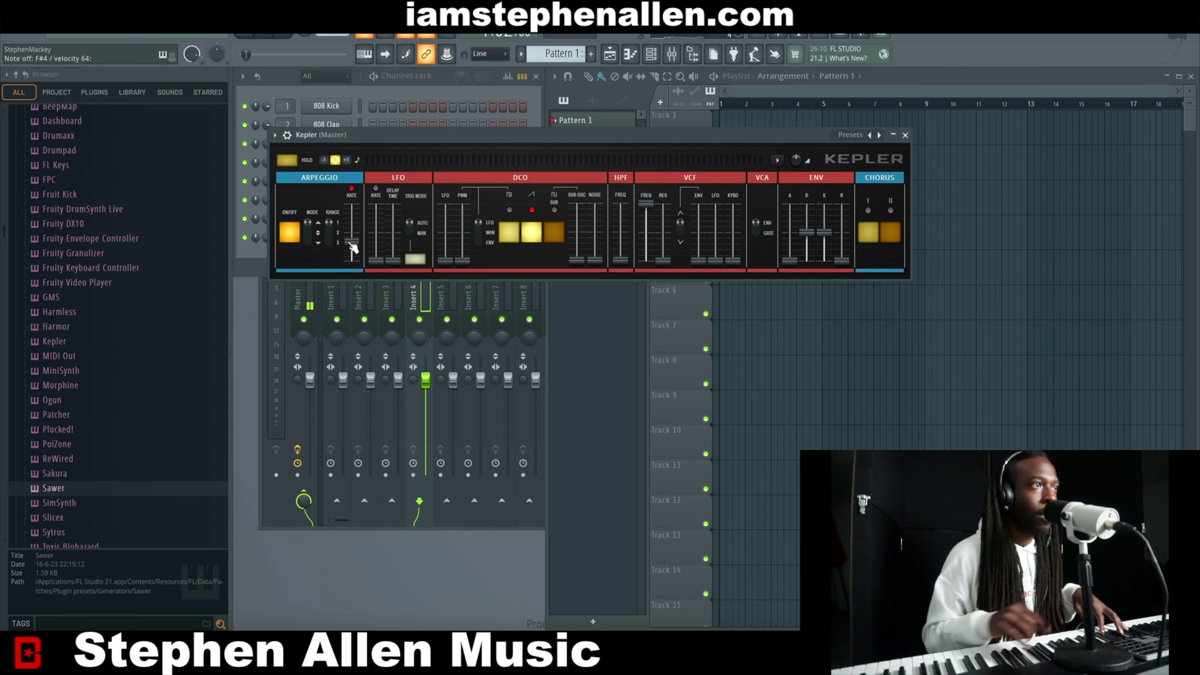
pyautogui.moveTo(351, 246); pyautogui.dragTo(351, 222)
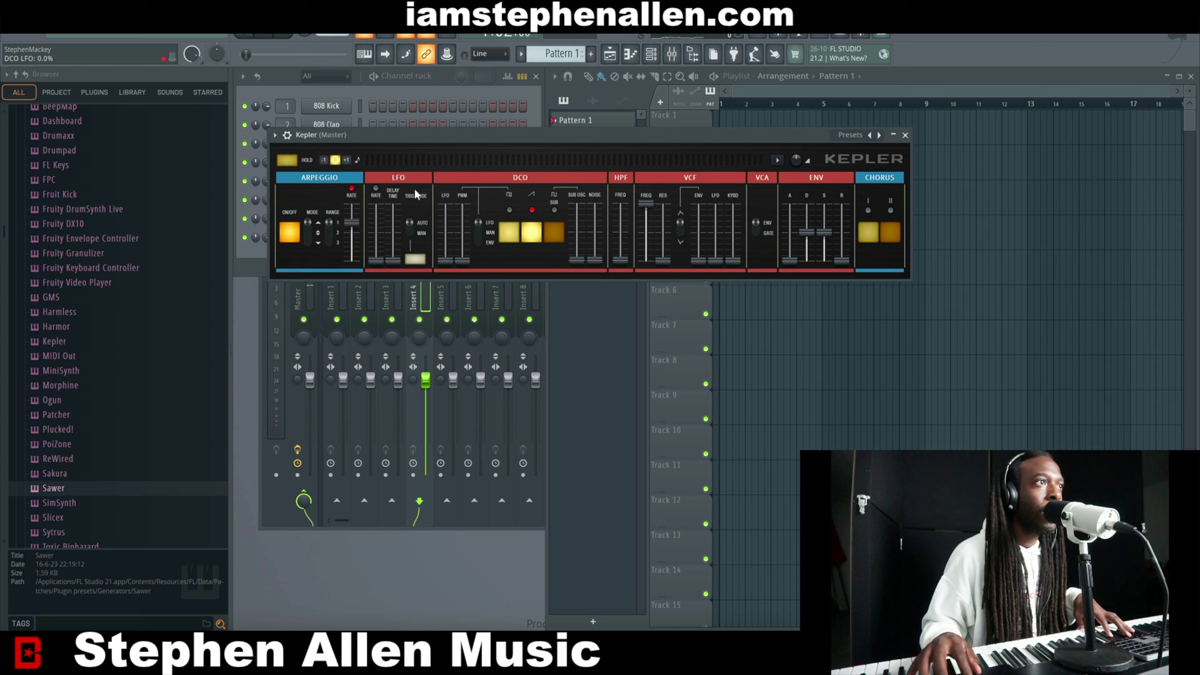
pyautogui.click(290, 232)
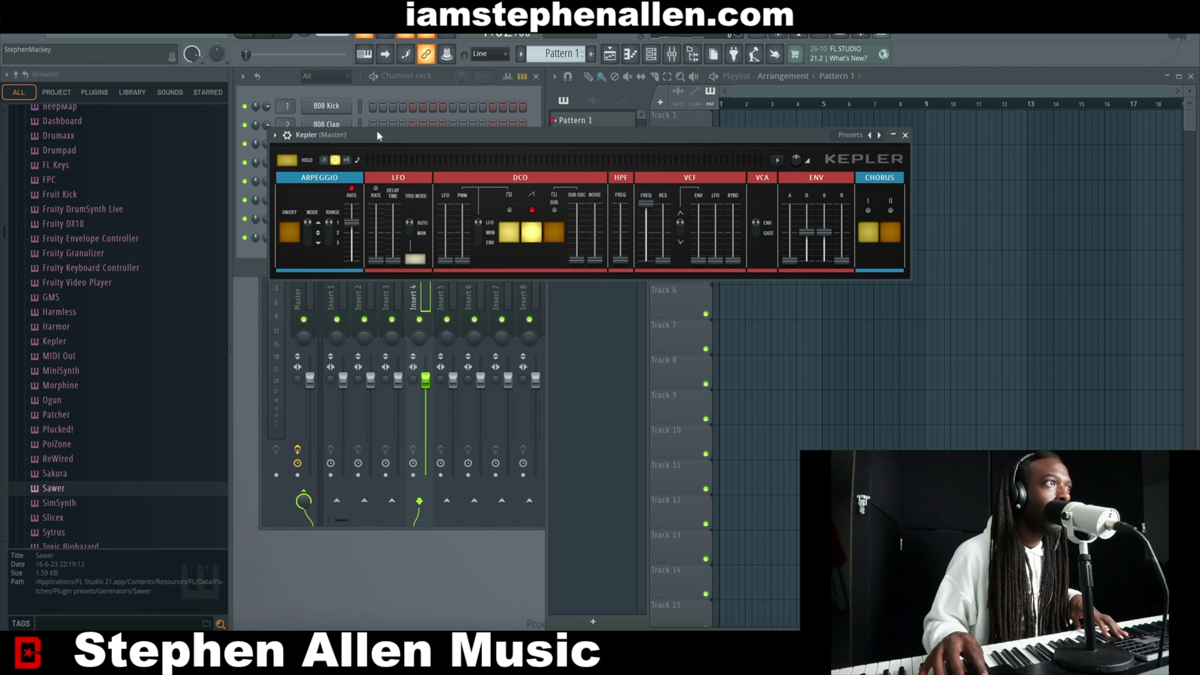
# Load Kepler's KPLR Clap drum preset and replace it with KPLR Kick
pyautogui.click(853, 136)
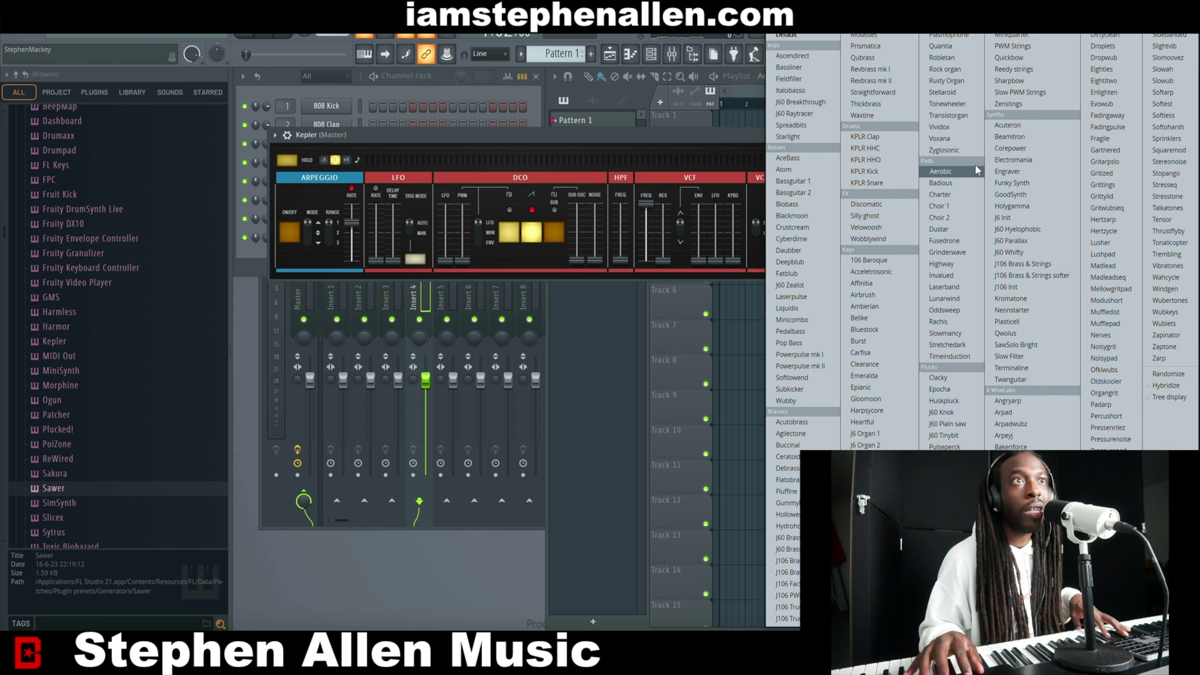
pyautogui.click(885, 142)
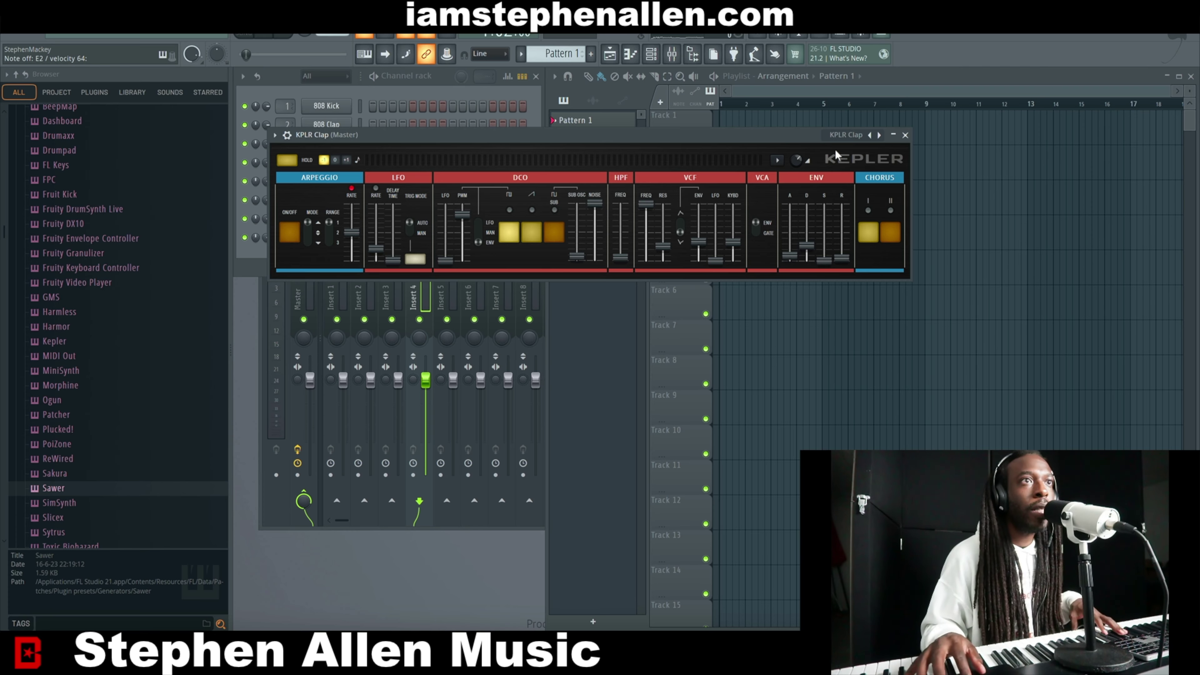
pyautogui.click(852, 137)
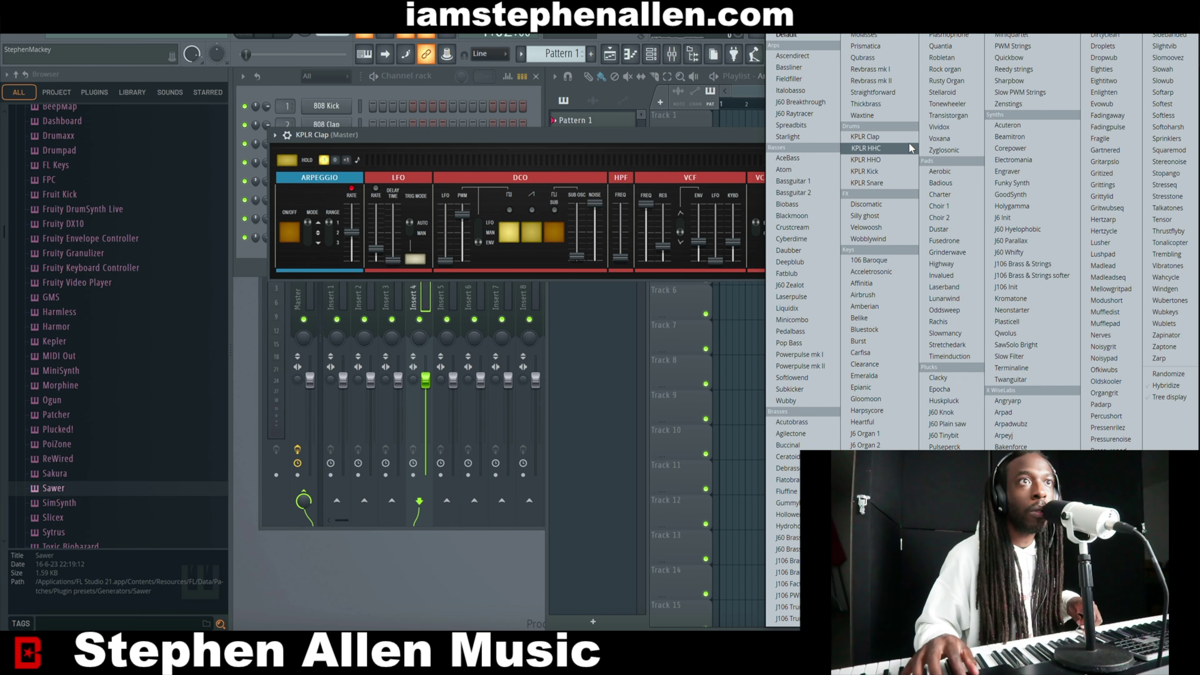
pyautogui.click(878, 169)
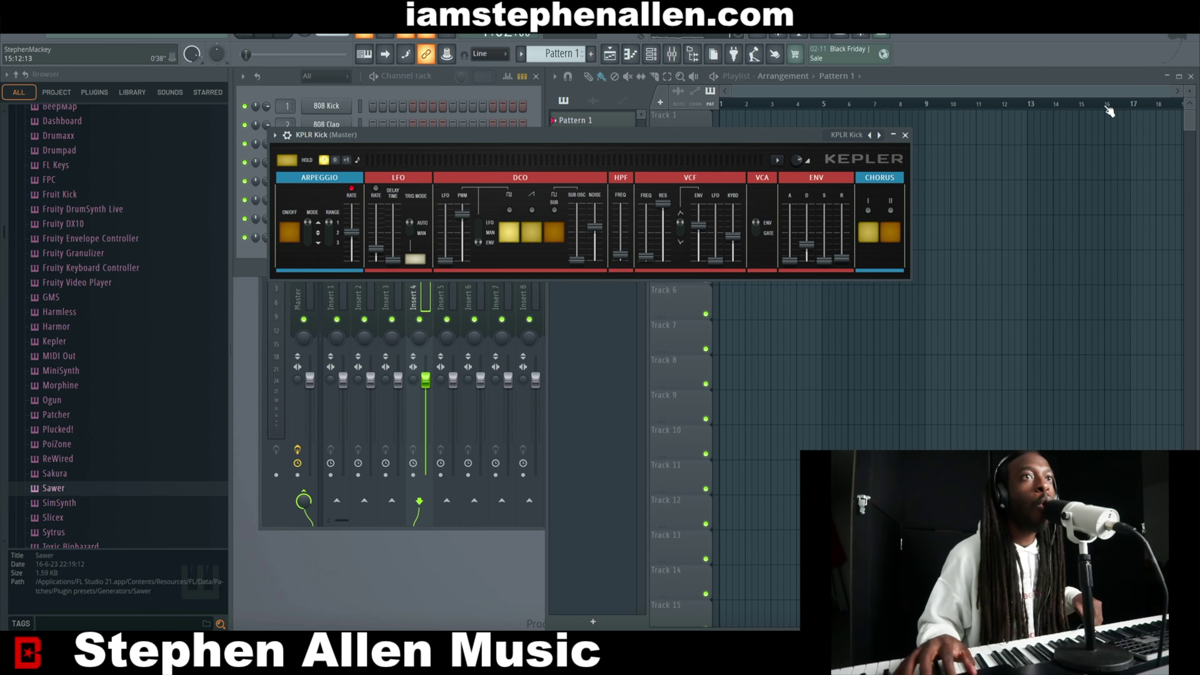
# Load Kepler's Silly ghost preset and close the plugin window
pyautogui.click(846, 133)
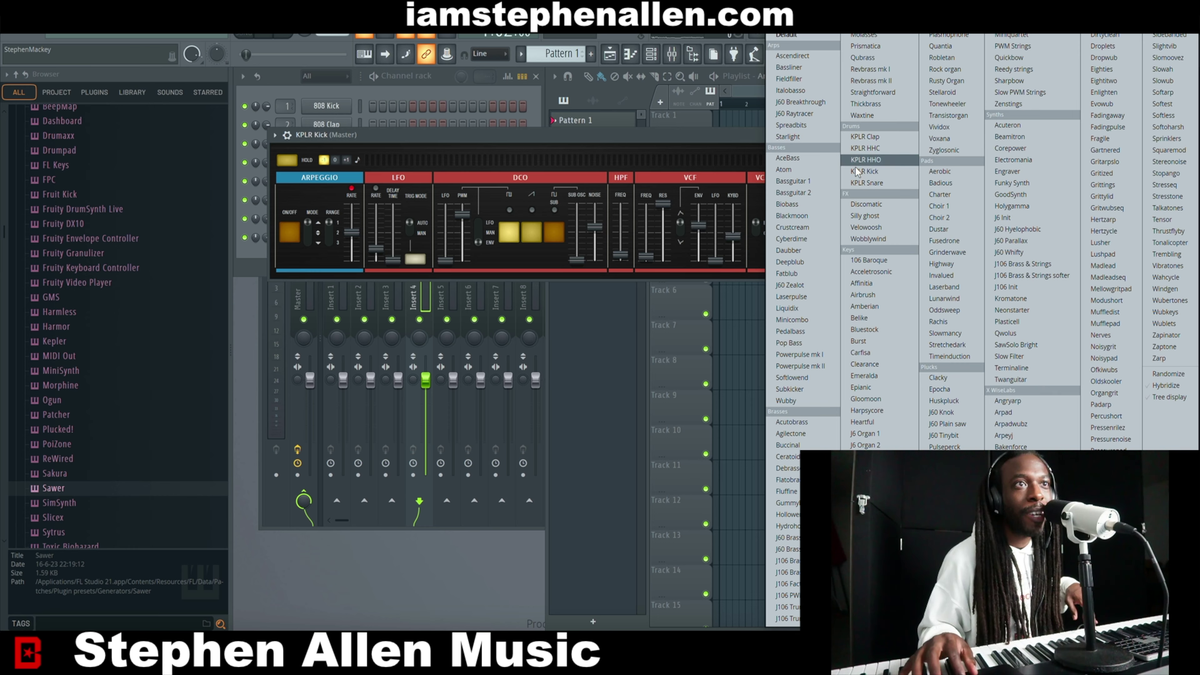
pyautogui.click(883, 218)
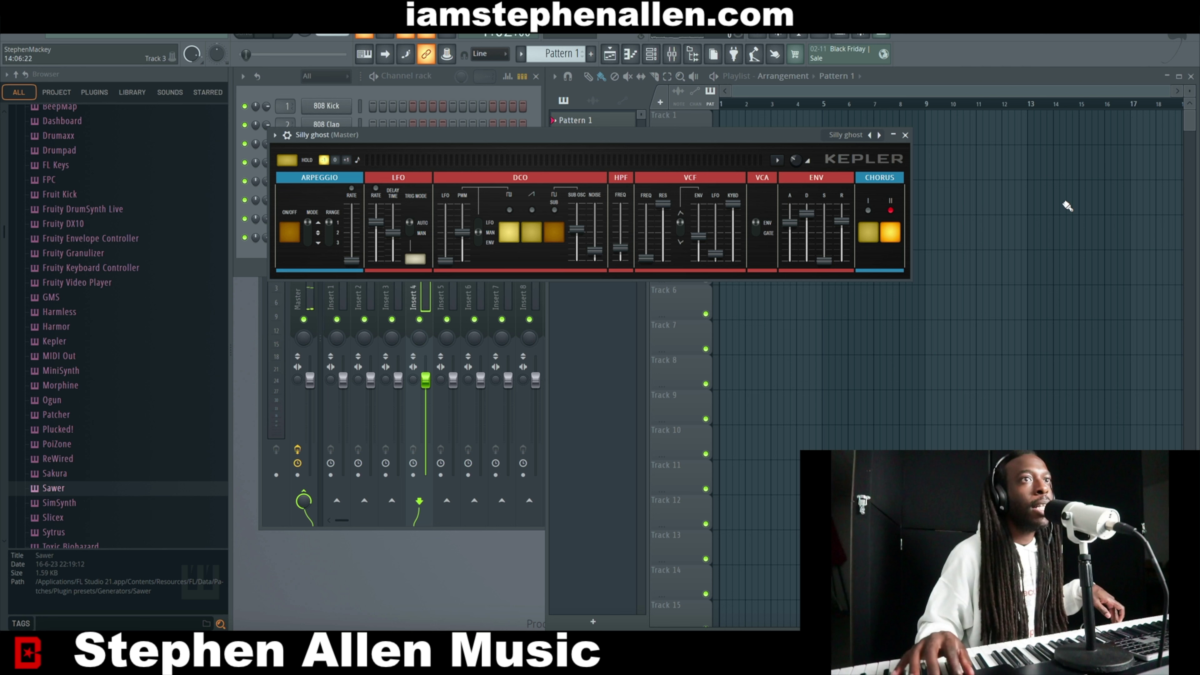
pyautogui.click(904, 134)
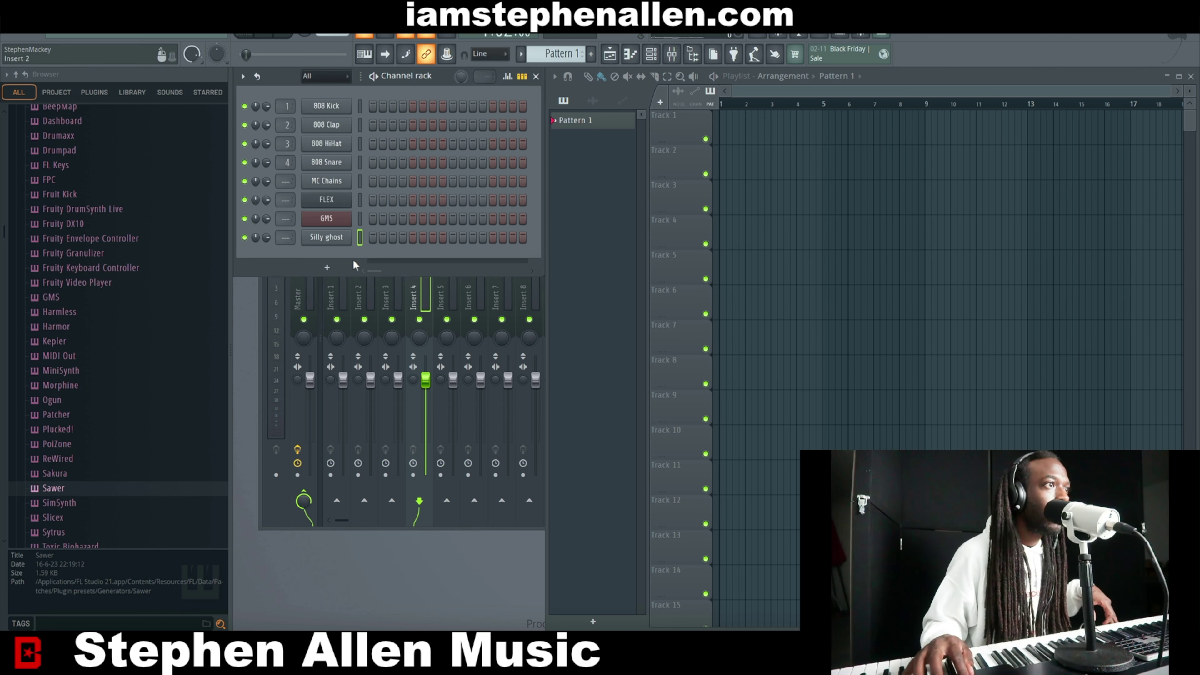
# Add a PoiZone channel and load the BAS Big Bottom ToTc preset from its Default bank
pyautogui.click(308, 267)
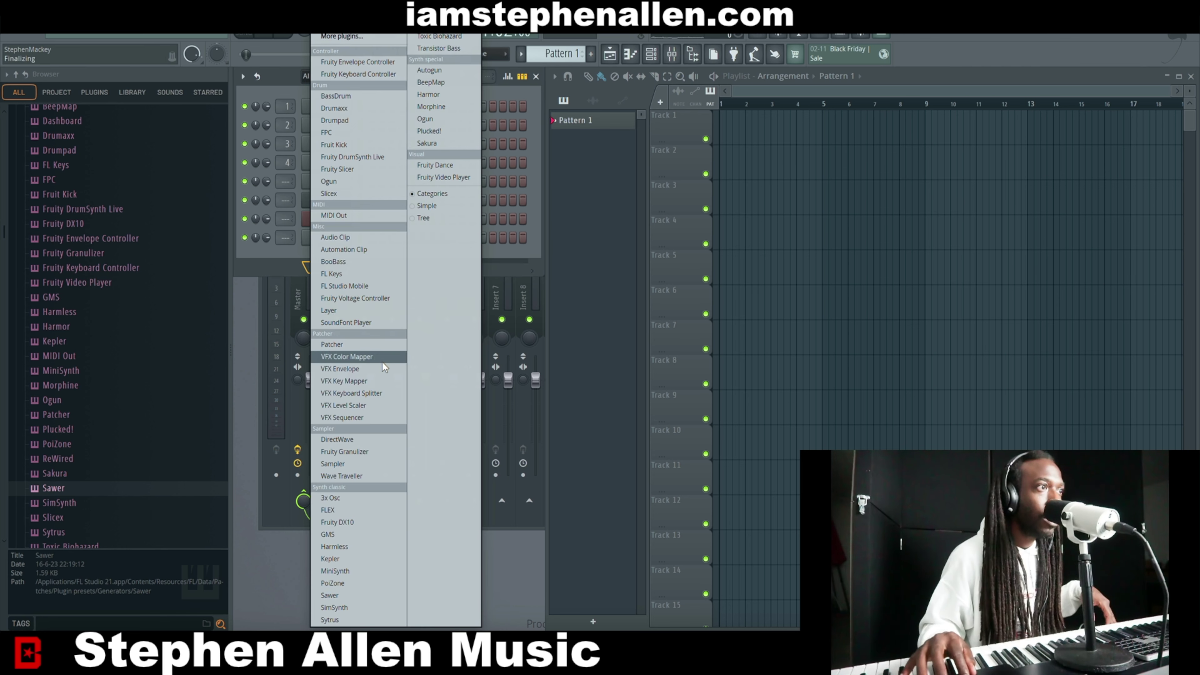
pyautogui.click(356, 585)
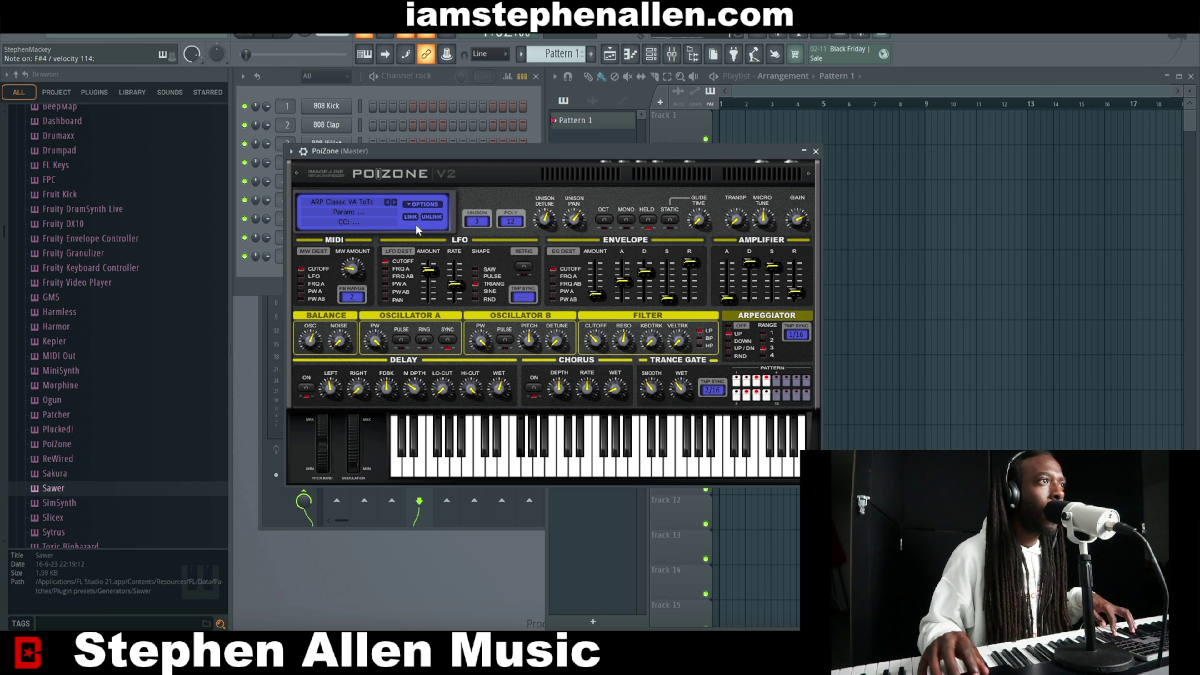
pyautogui.click(346, 201)
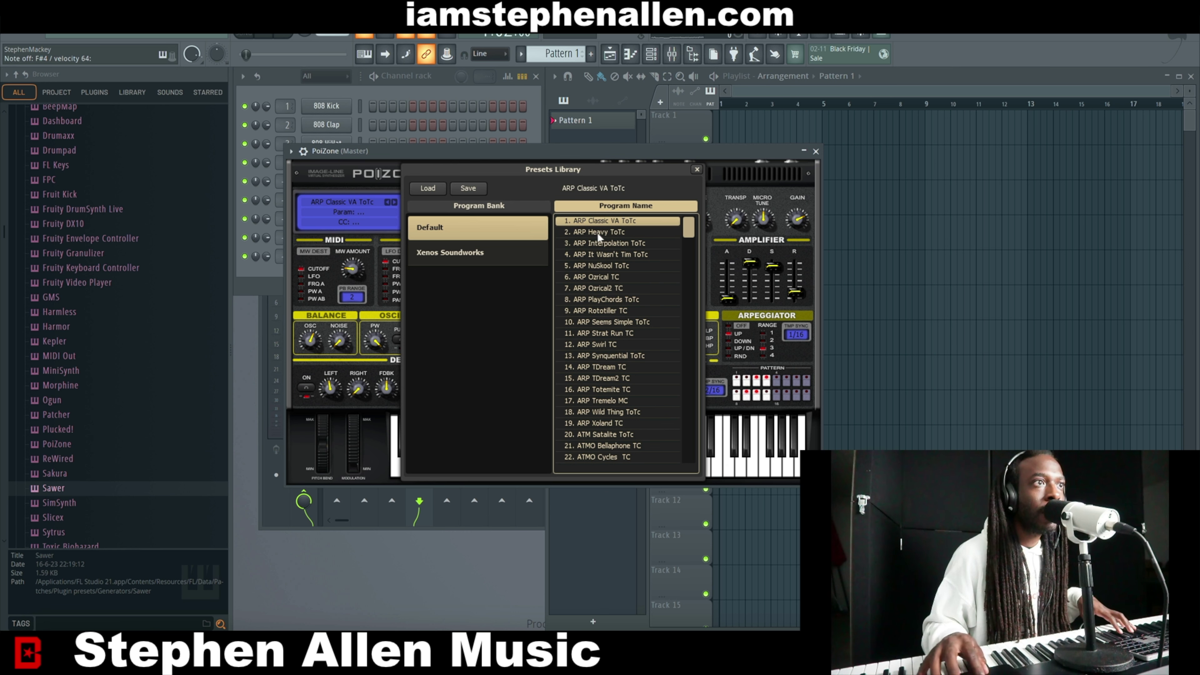
pyautogui.scroll(-15, 635, 270)
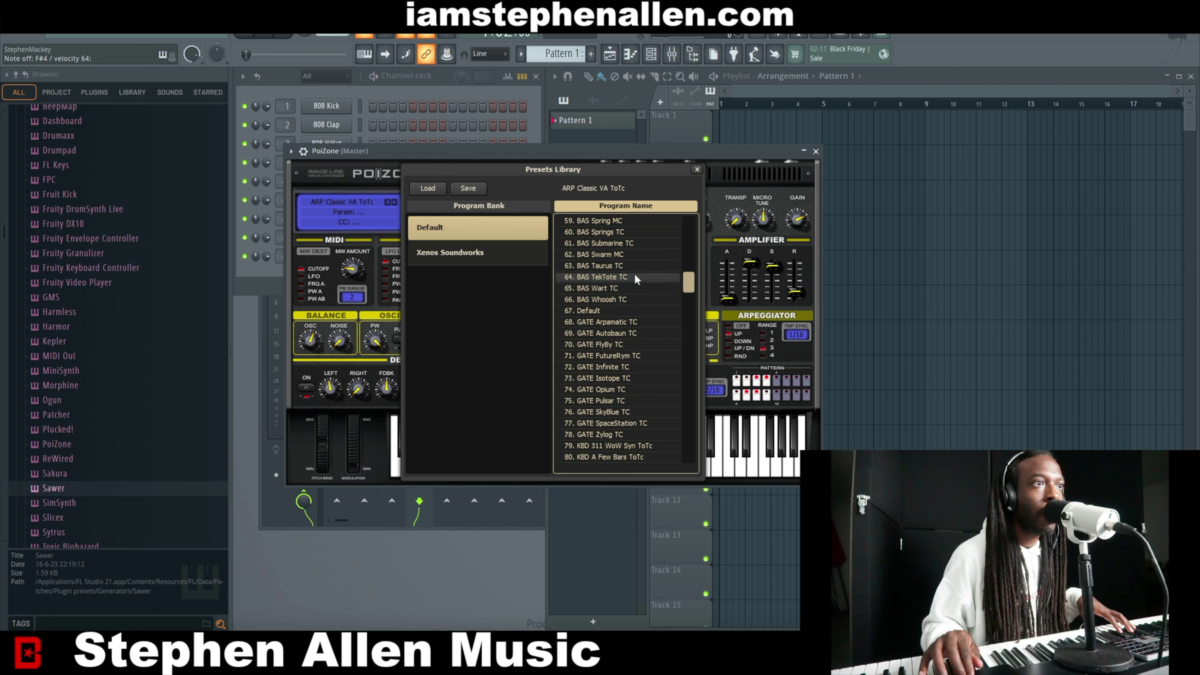
pyautogui.scroll(7, 634, 275)
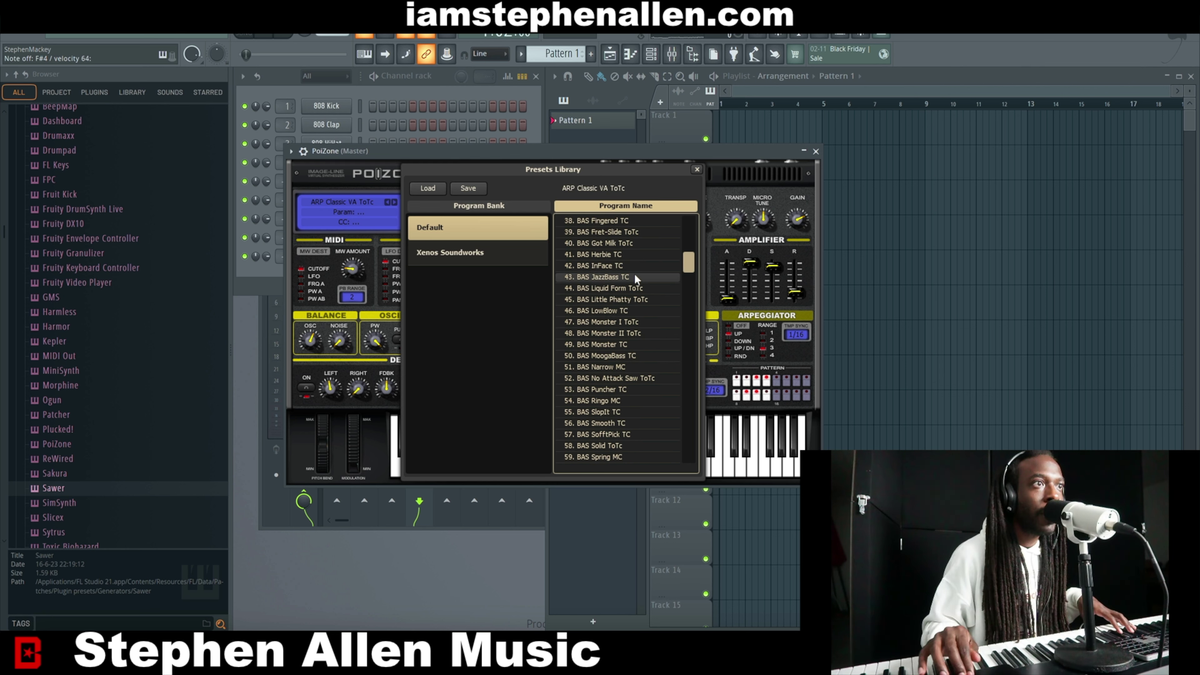
pyautogui.scroll(4, 634, 275)
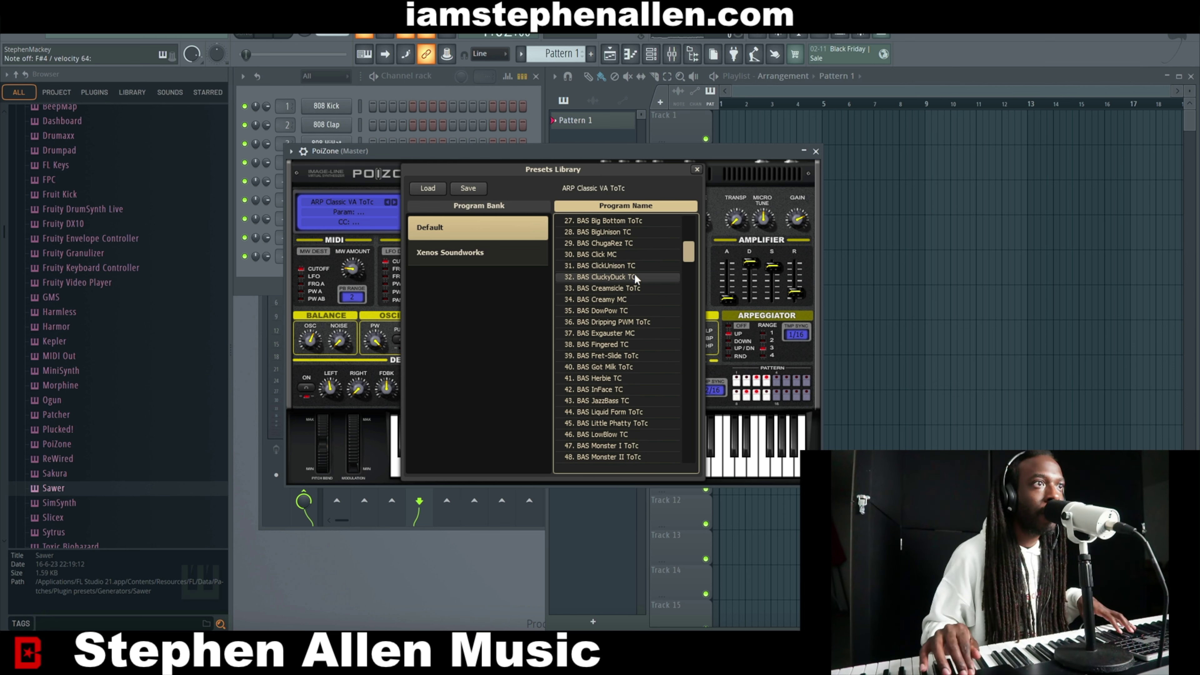
pyautogui.scroll(1, 635, 278)
pyautogui.click(617, 254)
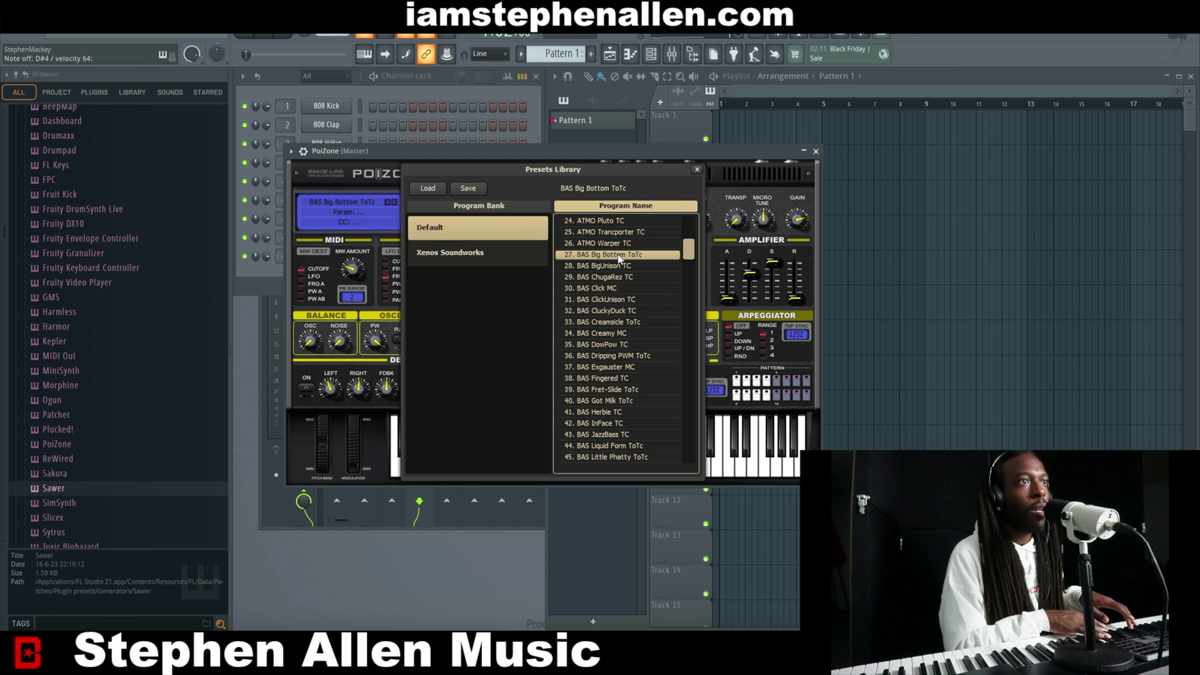
# Audition PoiZone's BAS ChugaRez TC and BAS CluckyDuck TC presets, settle on GATE Infinite TC, and close the plugin
pyautogui.click(607, 276)
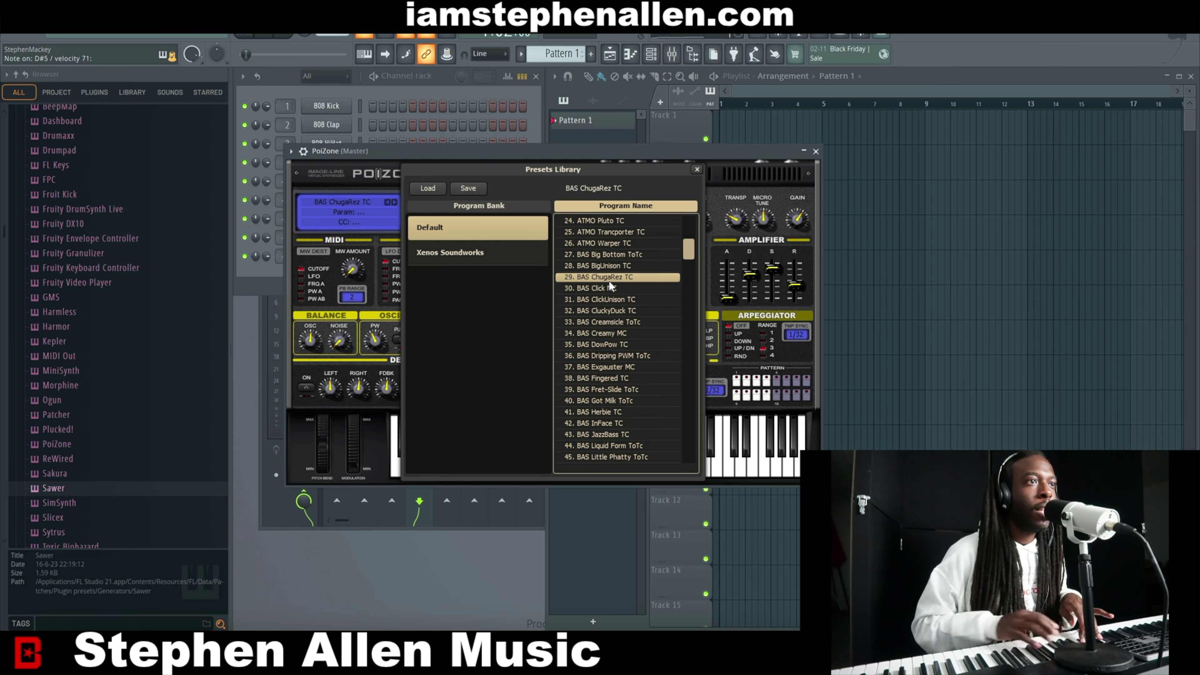
pyautogui.click(610, 311)
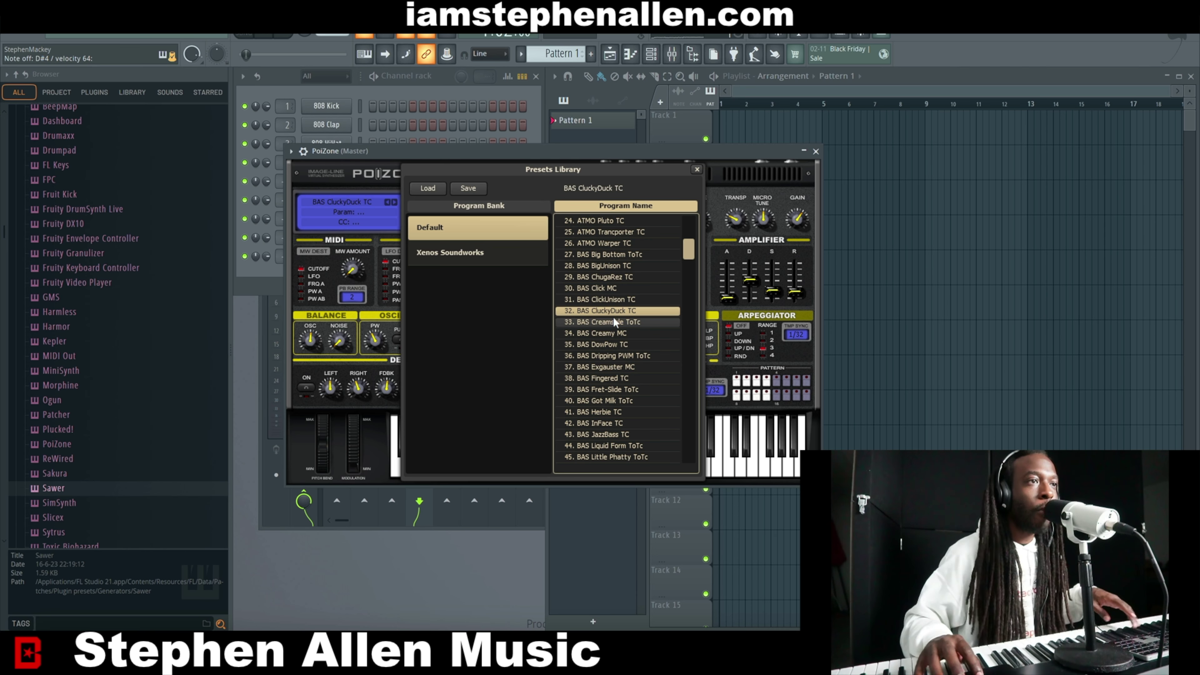
pyautogui.scroll(-1, 618, 336)
pyautogui.scroll(-14, 619, 335)
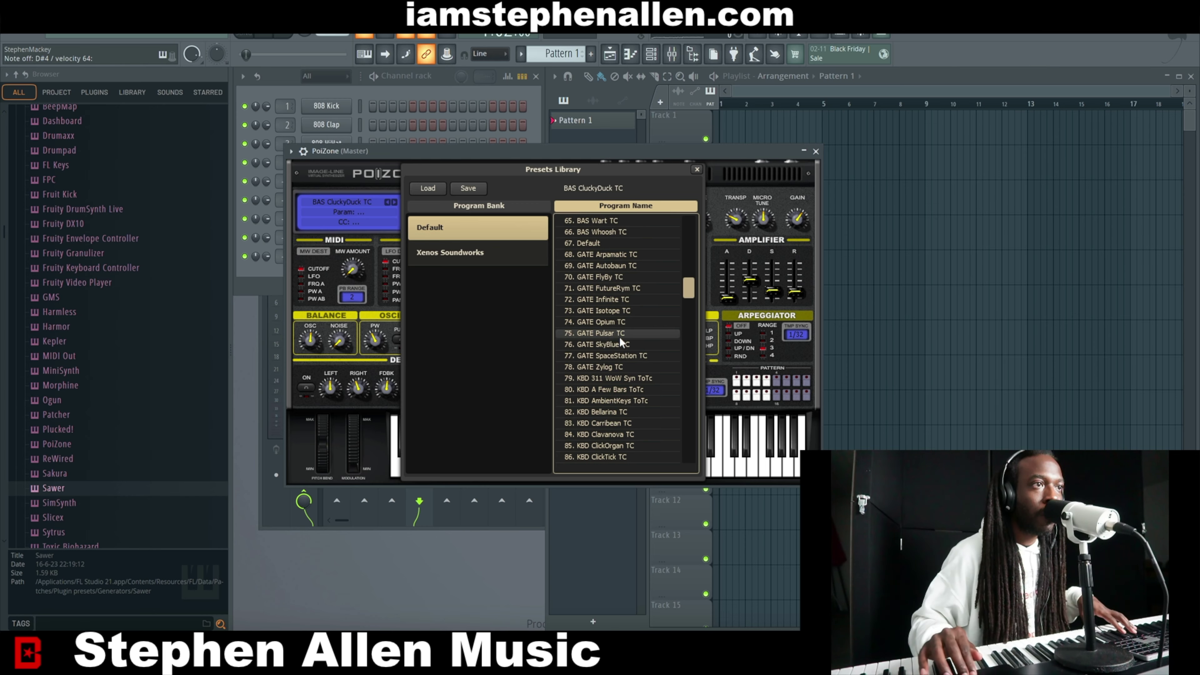
pyautogui.click(610, 276)
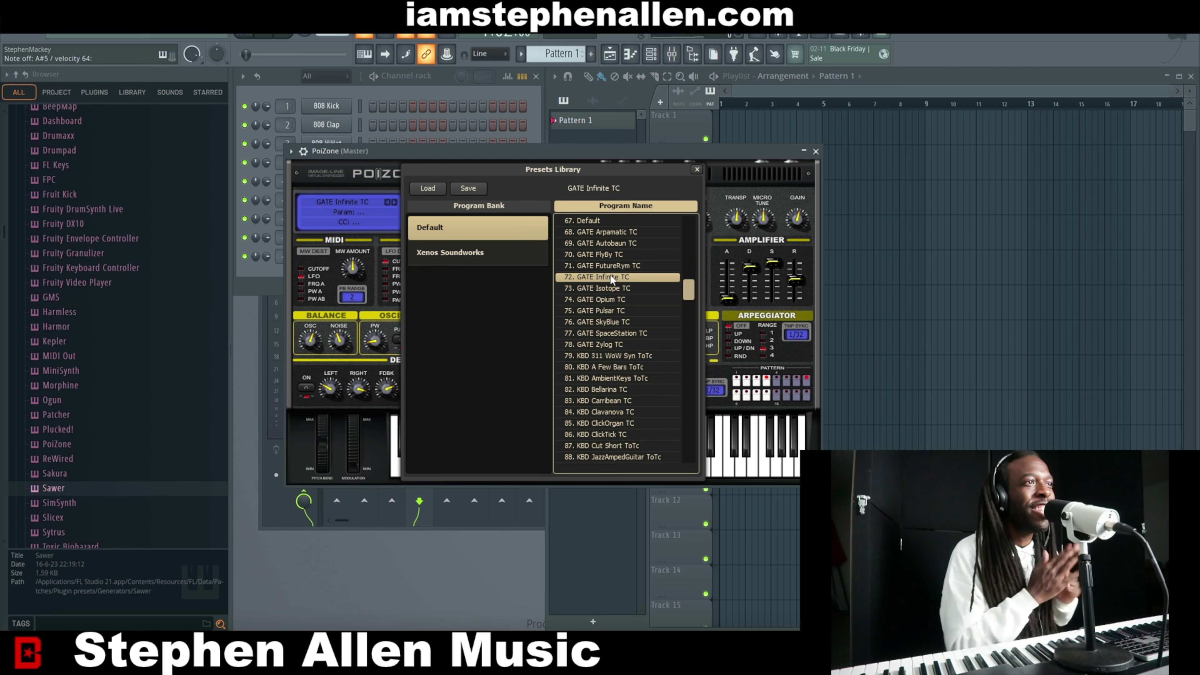
pyautogui.click(697, 170)
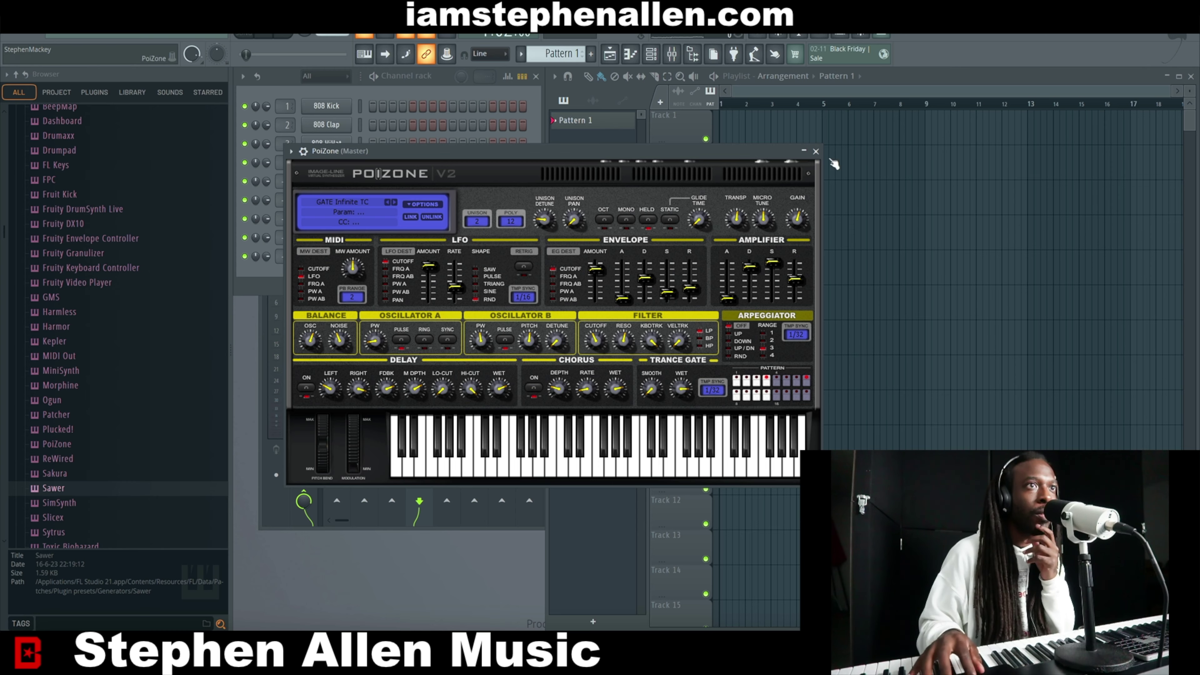
pyautogui.click(815, 151)
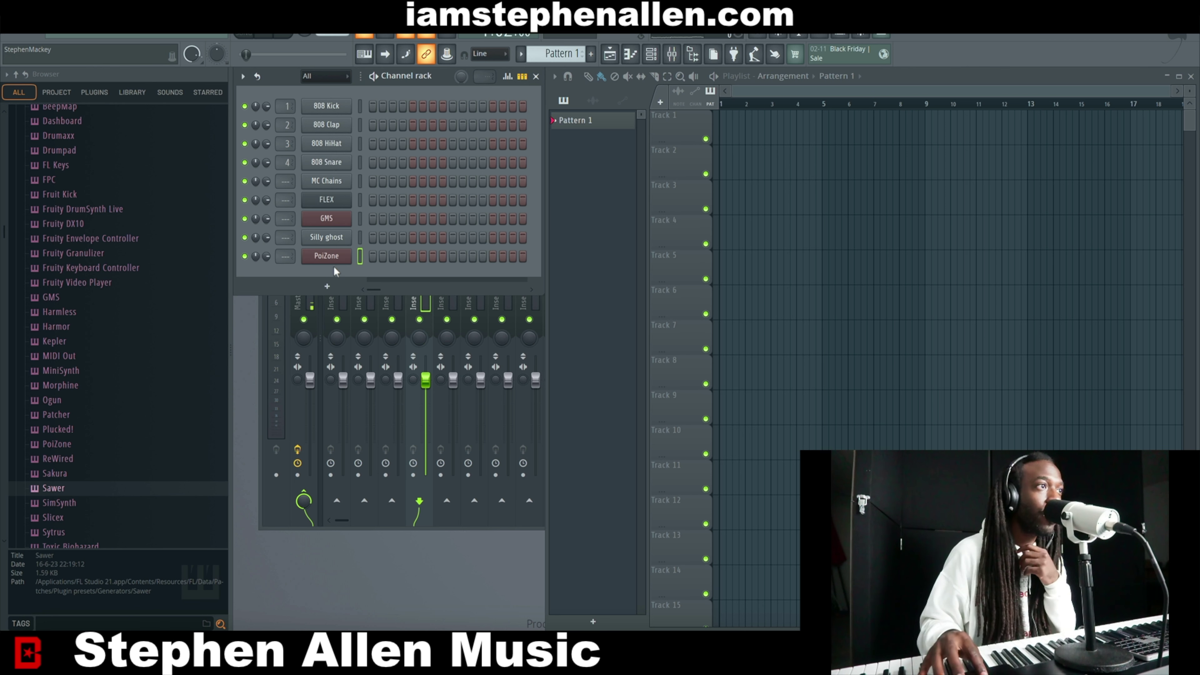
# Add a Toxic Biohazard channel and load the Archetype ToTc preset from its Basses bank
pyautogui.click(327, 286)
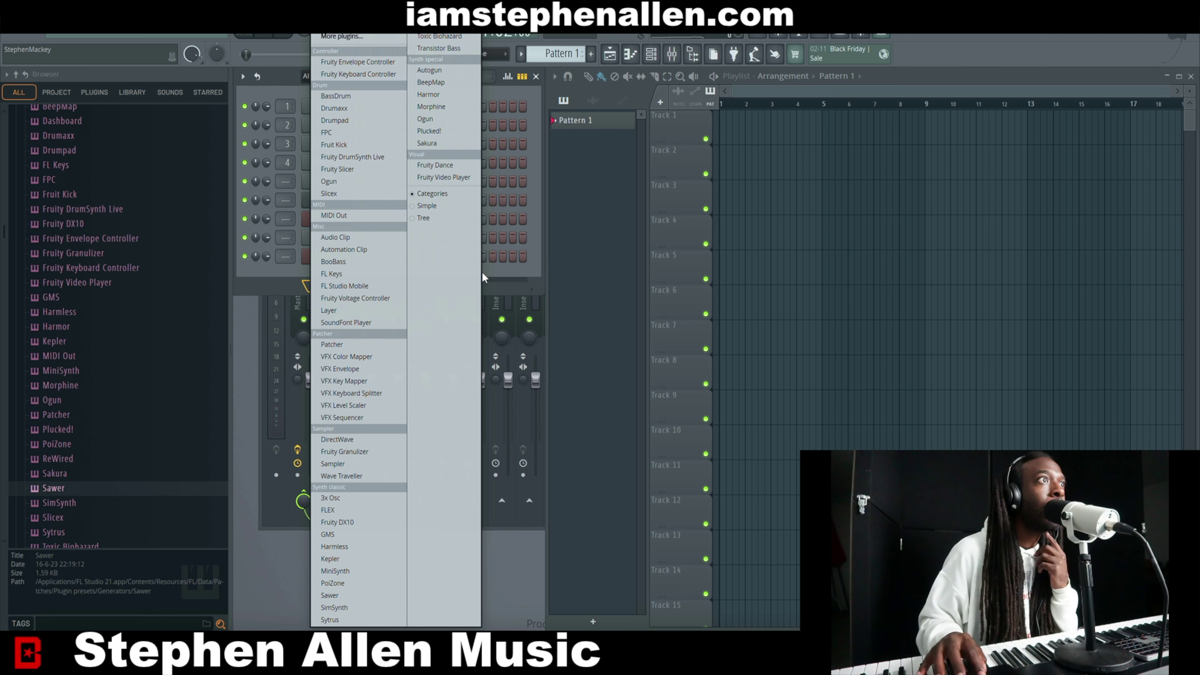
pyautogui.click(462, 36)
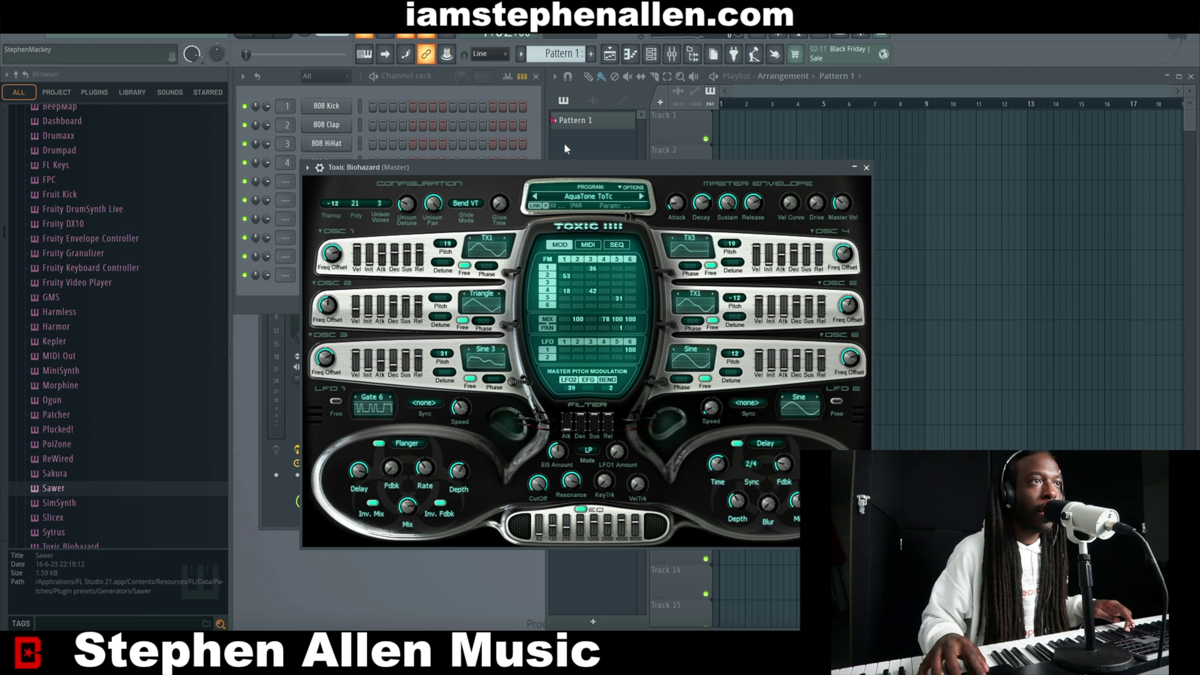
pyautogui.click(595, 195)
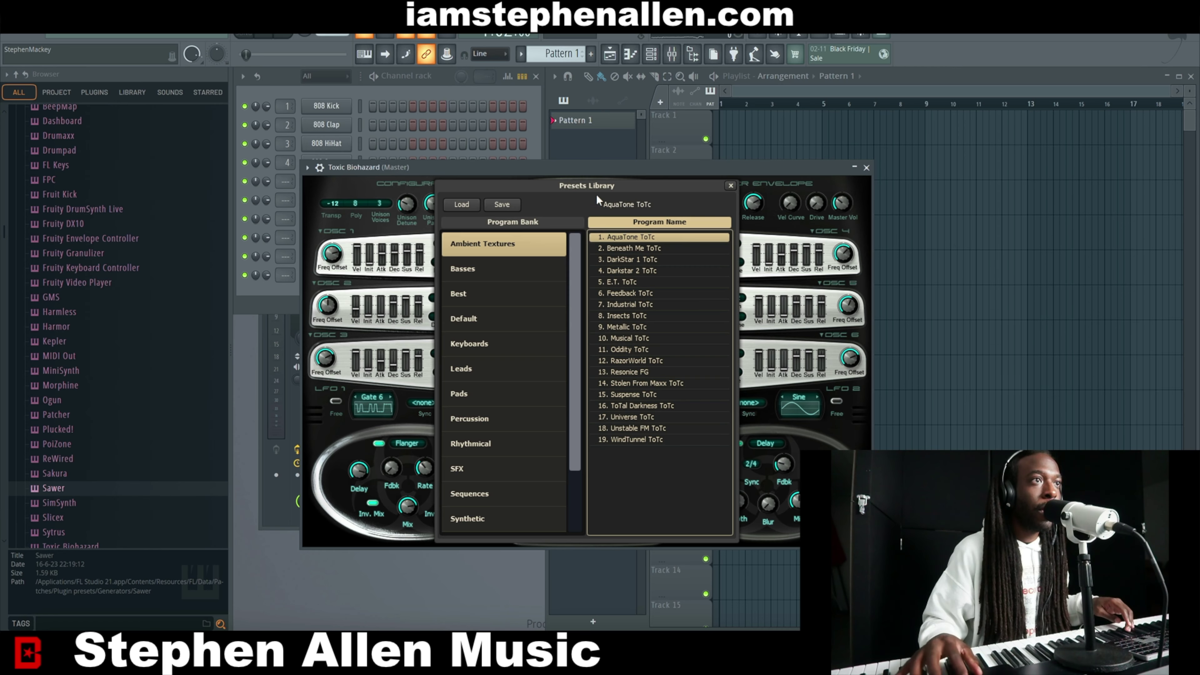
pyautogui.click(514, 269)
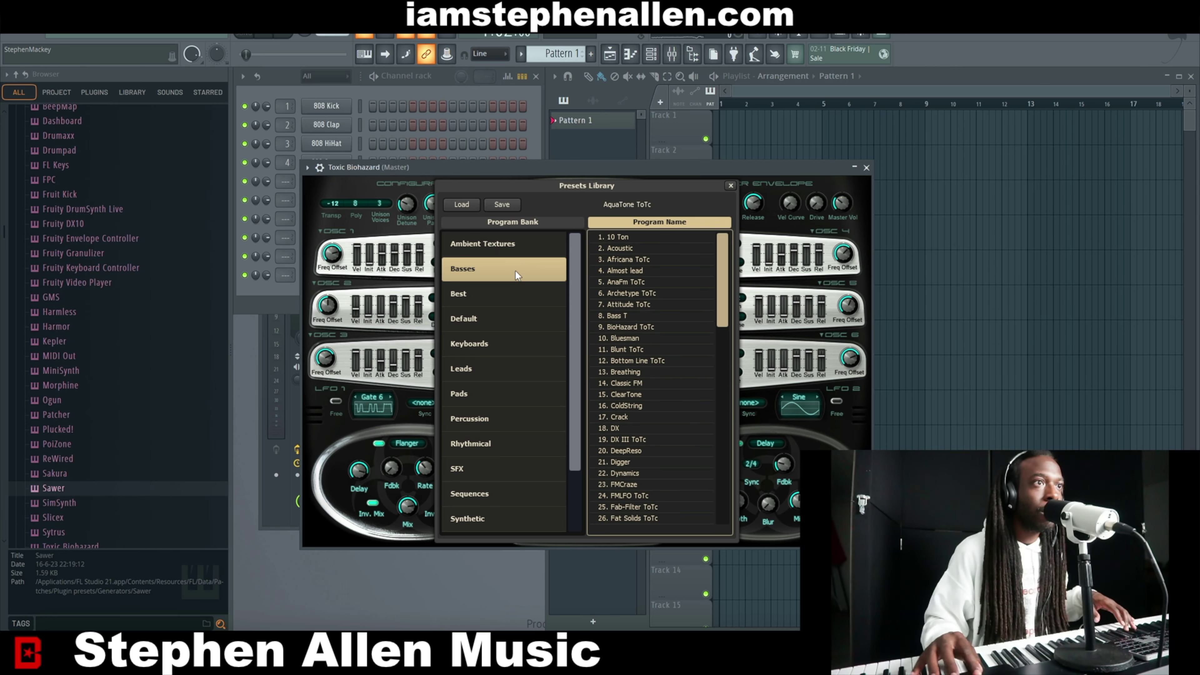
pyautogui.click(638, 292)
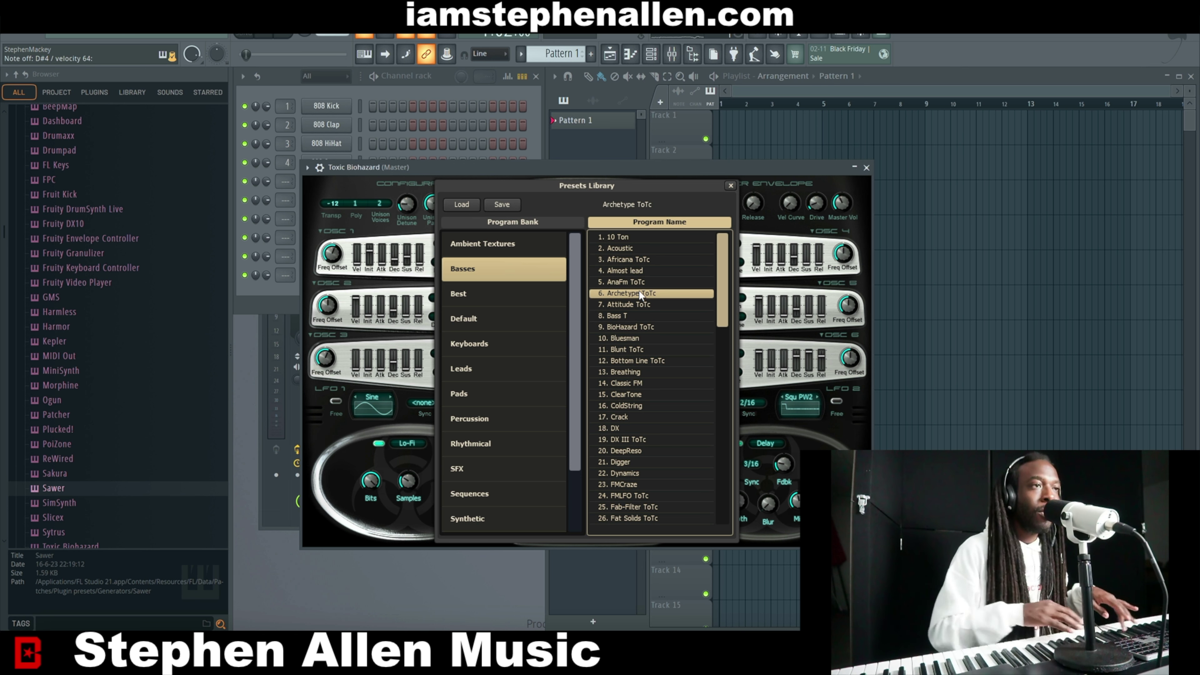
# Audition Toxic Biohazard's Black preset from Pads, followed by the first and third bass drums and Clap from Percussion
pyautogui.scroll(-2, 495, 344)
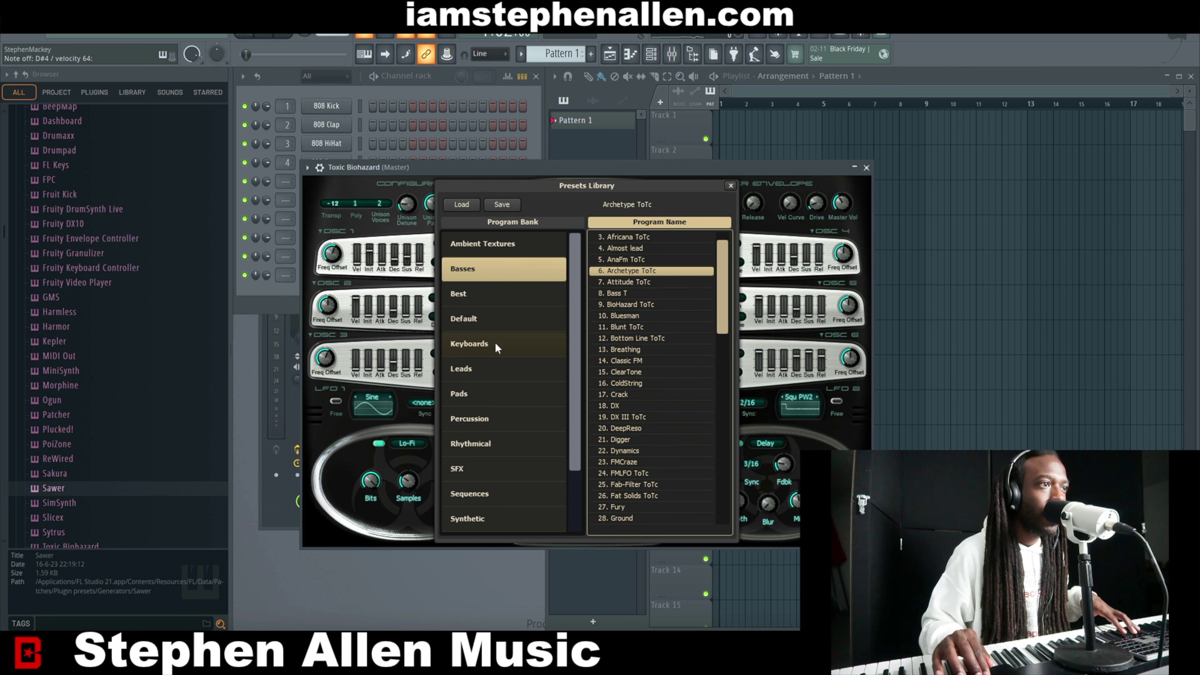
pyautogui.click(485, 393)
pyautogui.click(643, 281)
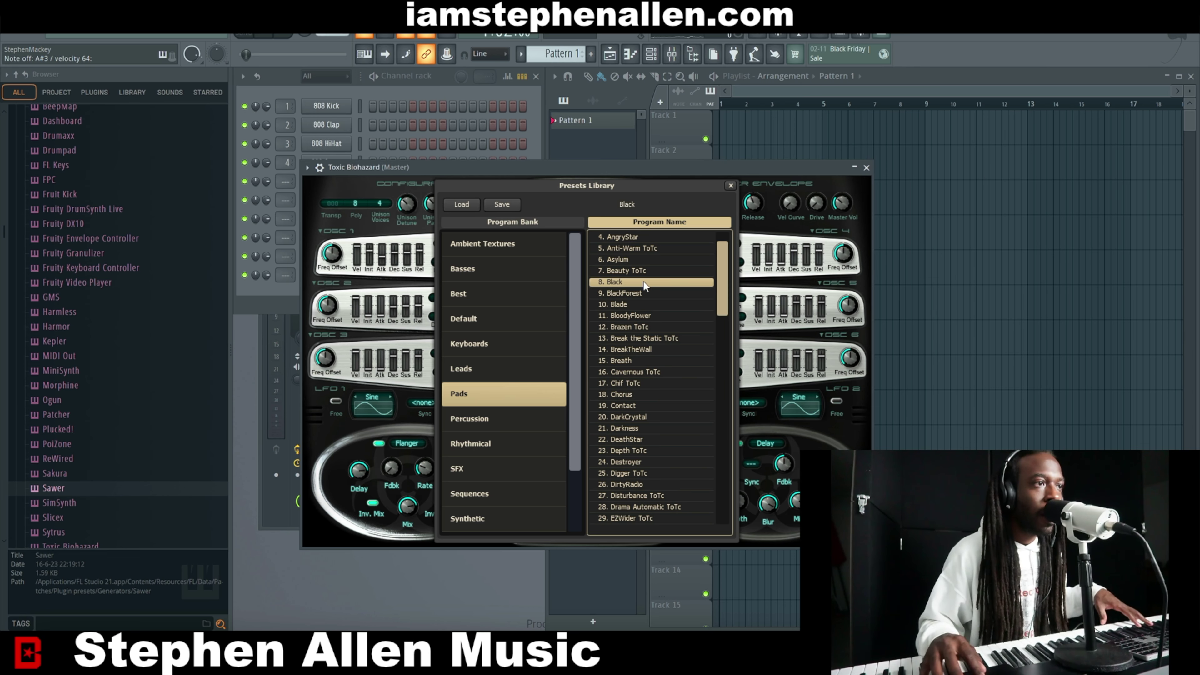
pyautogui.click(507, 416)
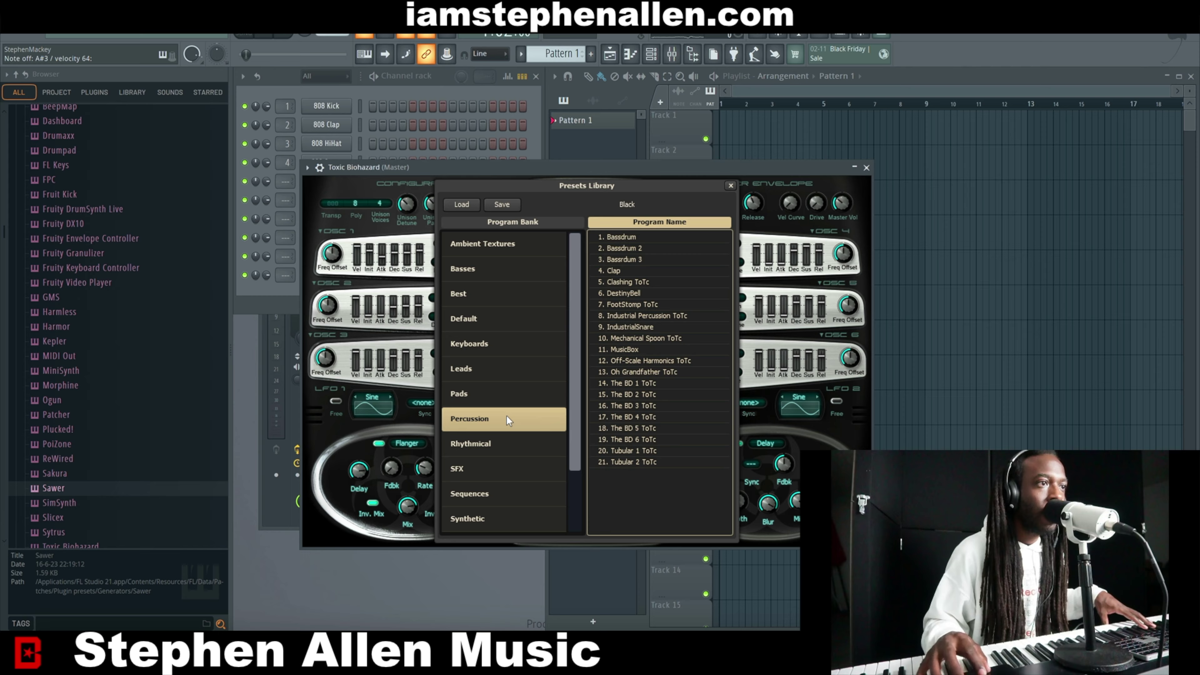
pyautogui.click(647, 238)
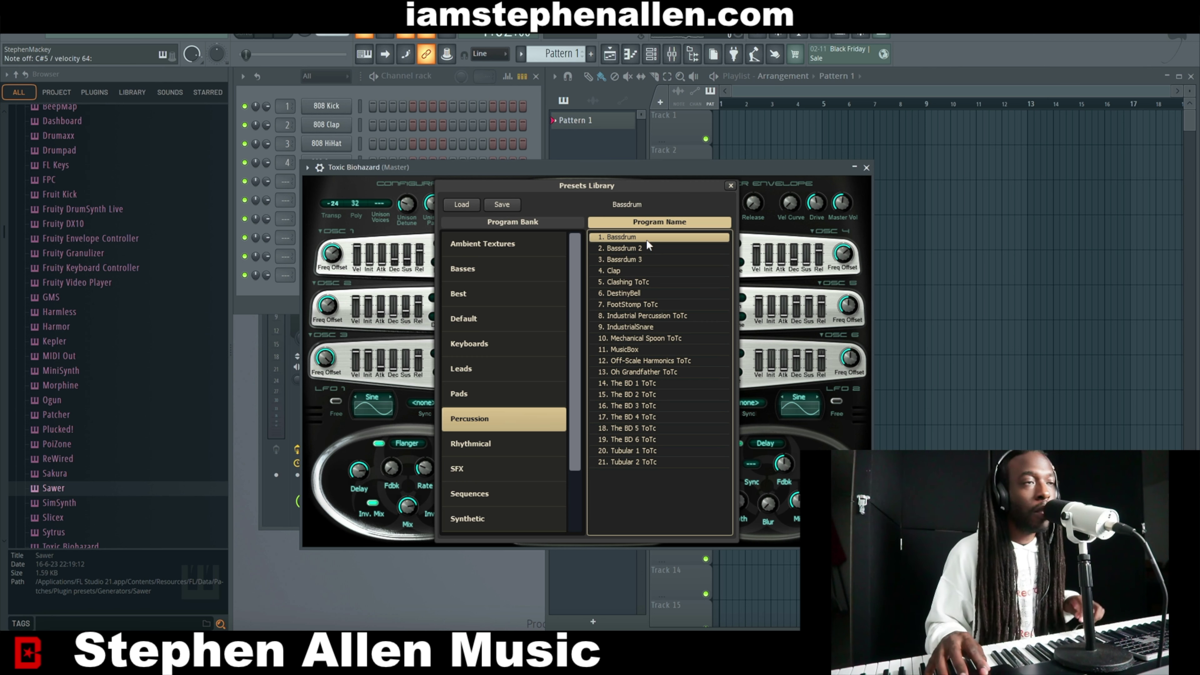
pyautogui.click(643, 254)
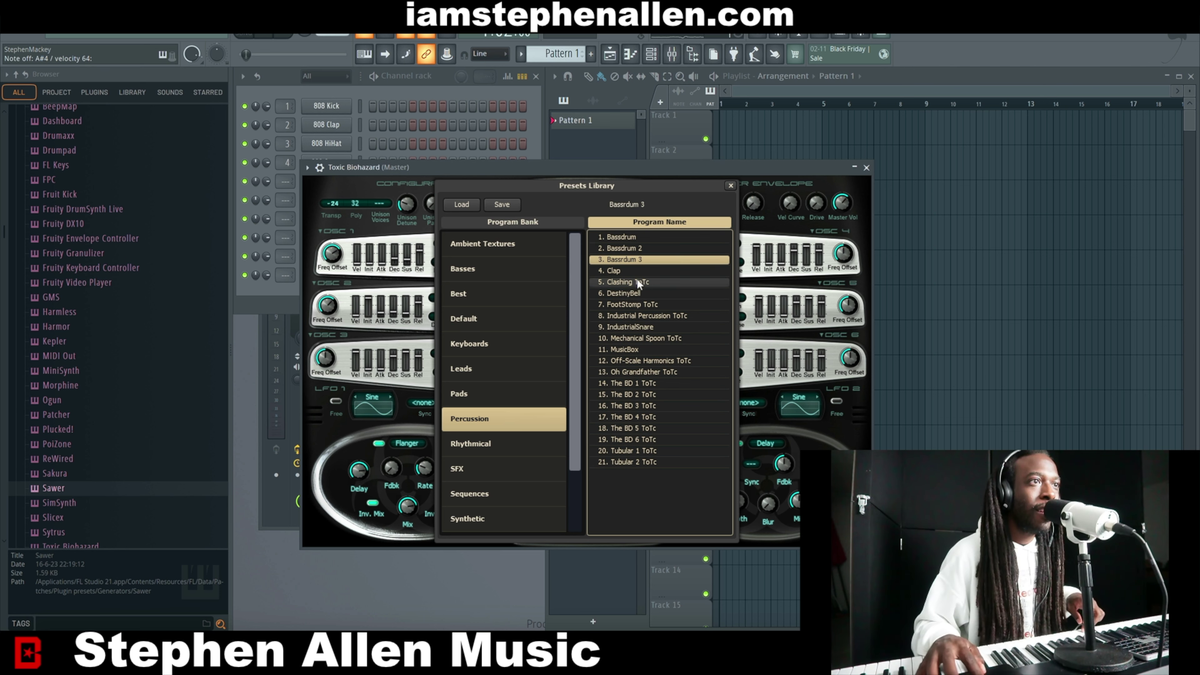
pyautogui.click(635, 272)
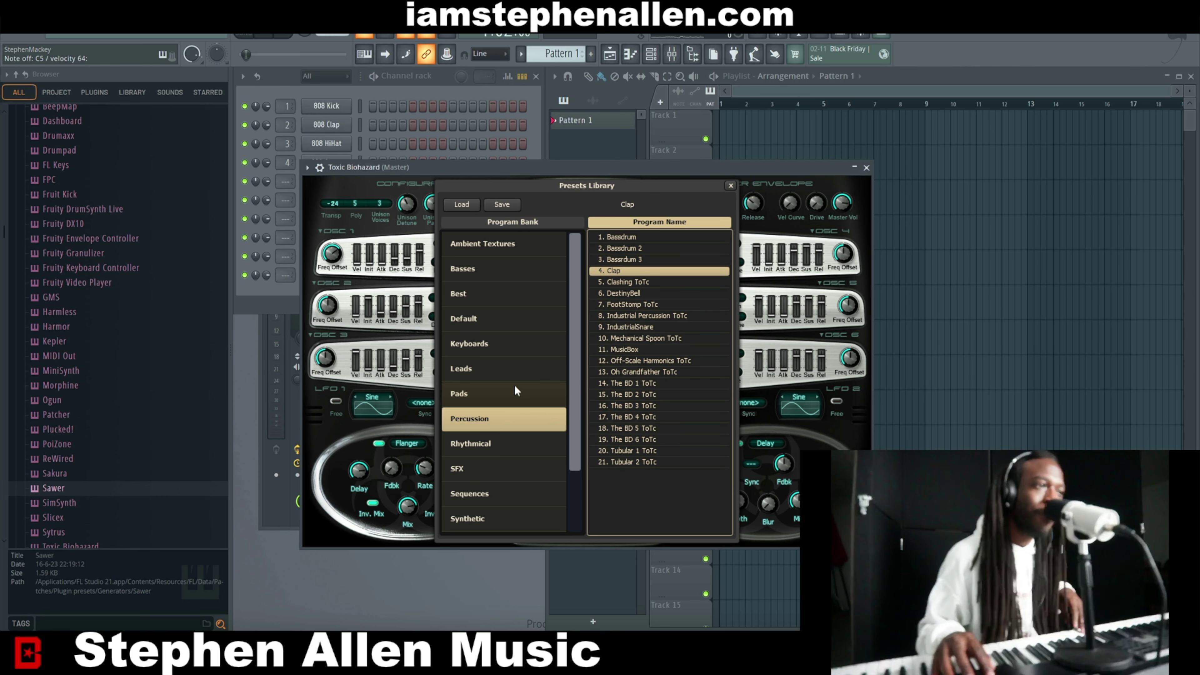
# Audition the Burn Unit ToTc and Nitrous ToTc presets from Toxic Biohazard's Rhythmical bank
pyautogui.click(502, 442)
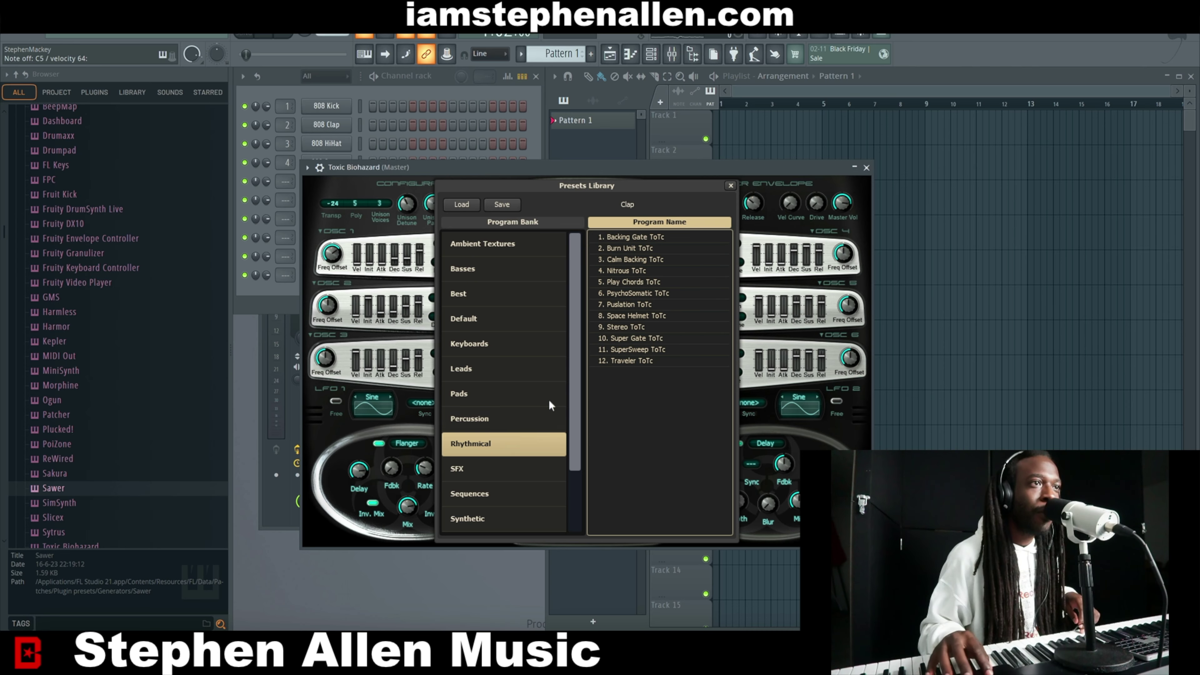
pyautogui.click(636, 251)
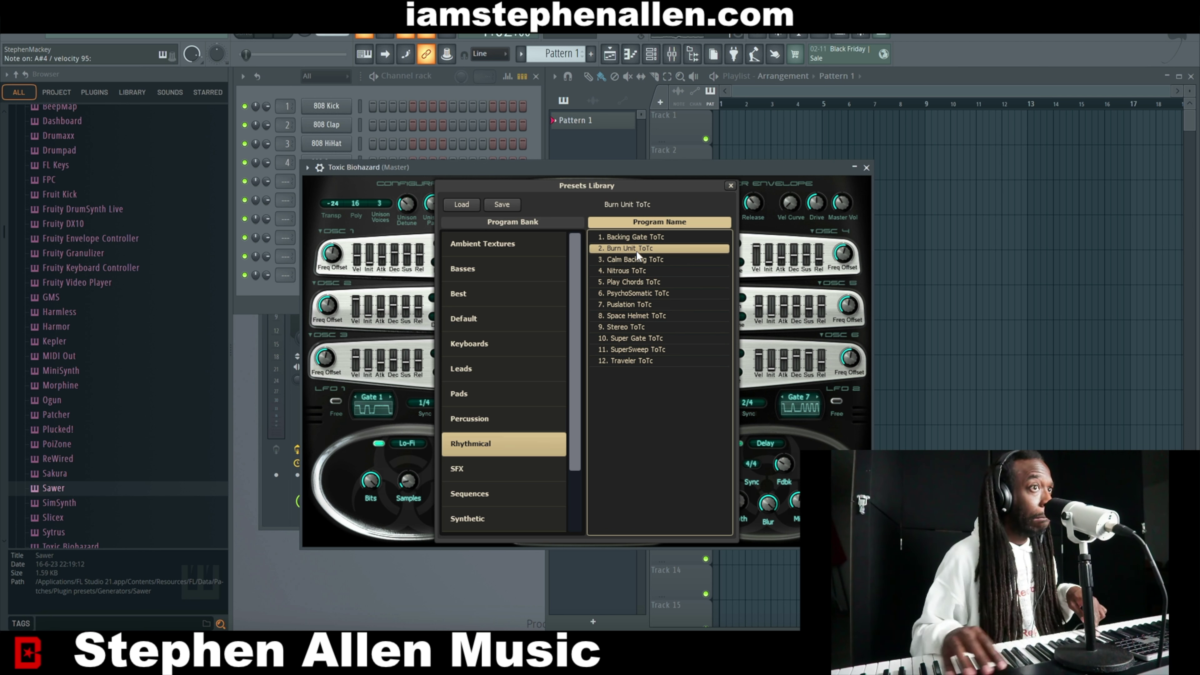
pyautogui.click(634, 269)
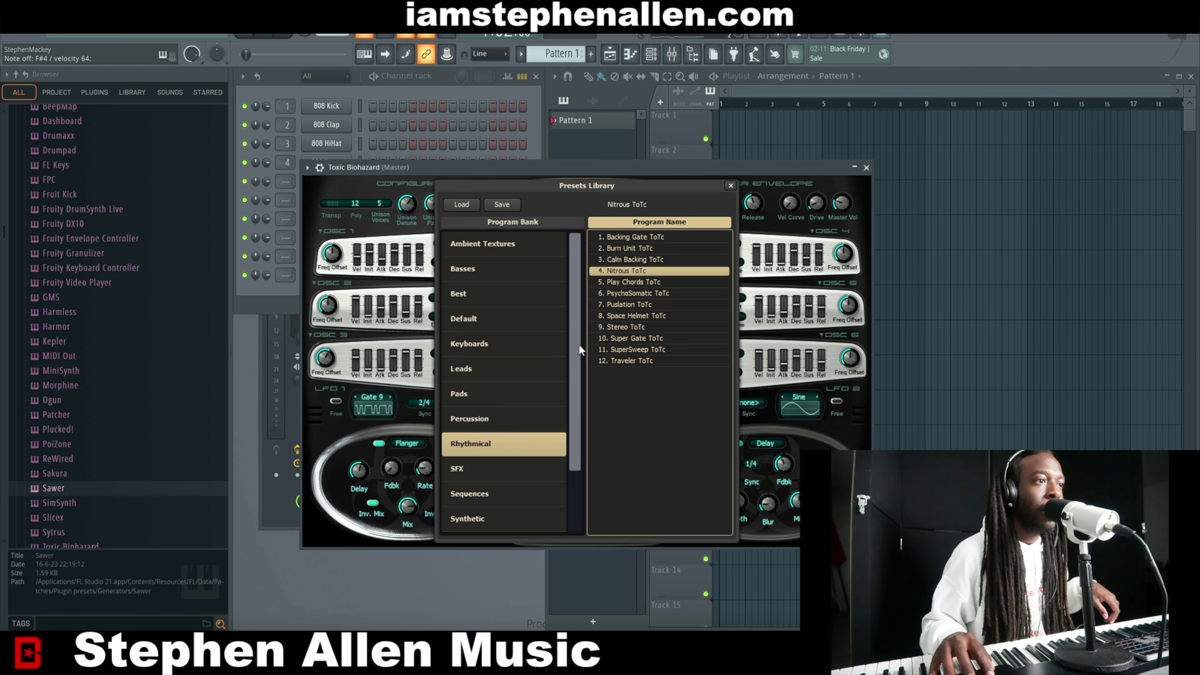
# Audition Blubber ToTc, Bubbling Brew ToTc and Chipmunk Ah ToTc from Toxic Biohazard's SFX bank, ending with Ghosts loaded
pyautogui.click(501, 466)
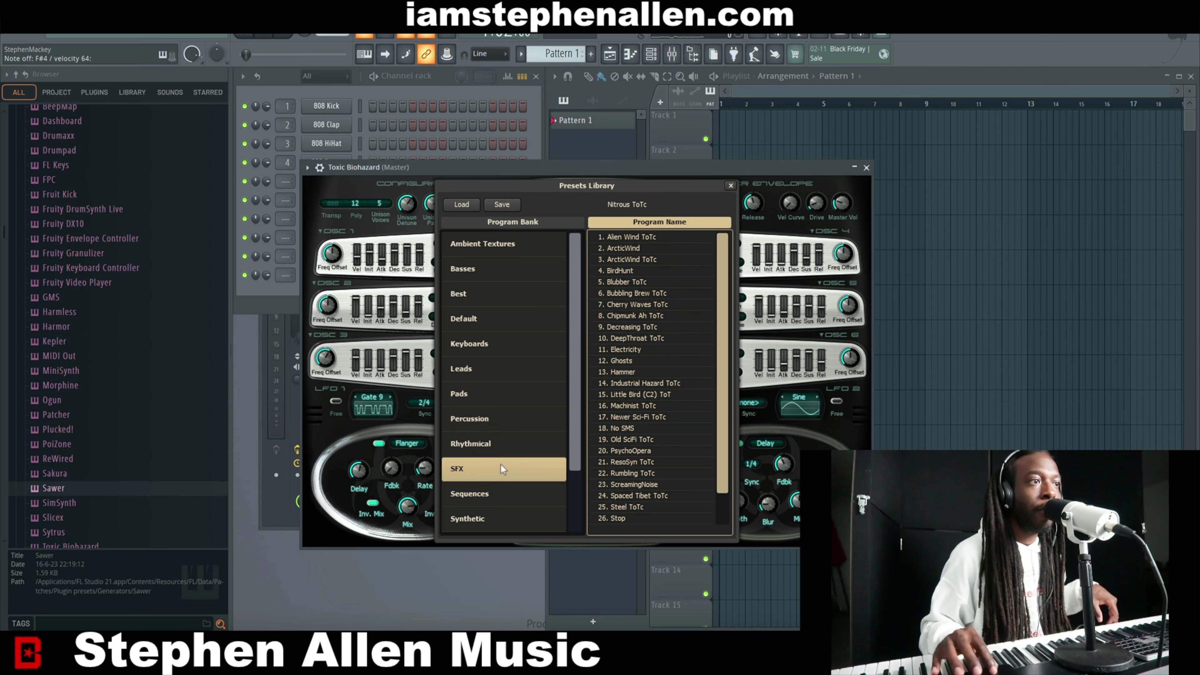
pyautogui.click(635, 280)
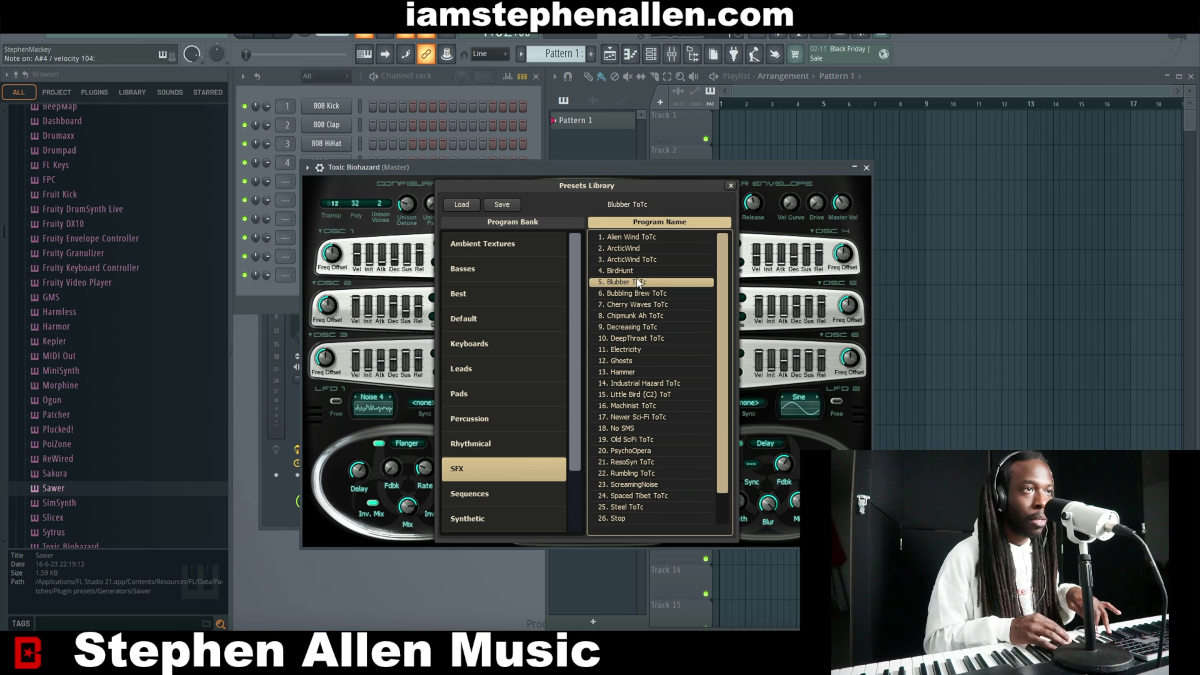
pyautogui.click(643, 293)
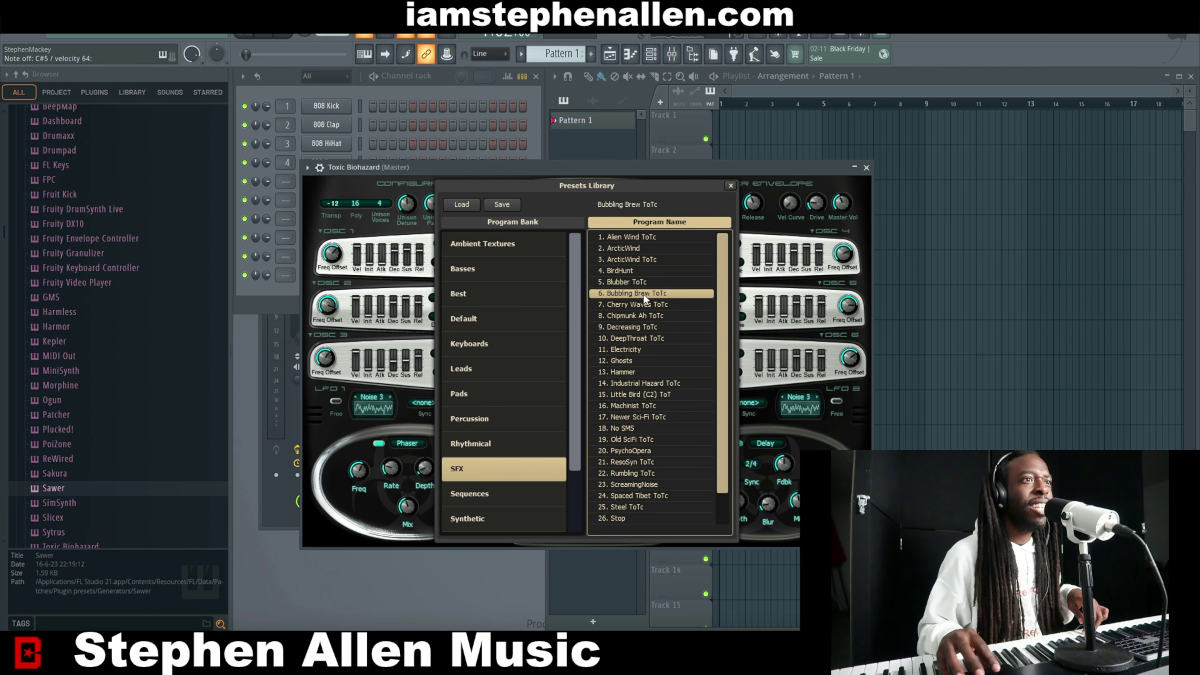
pyautogui.click(642, 316)
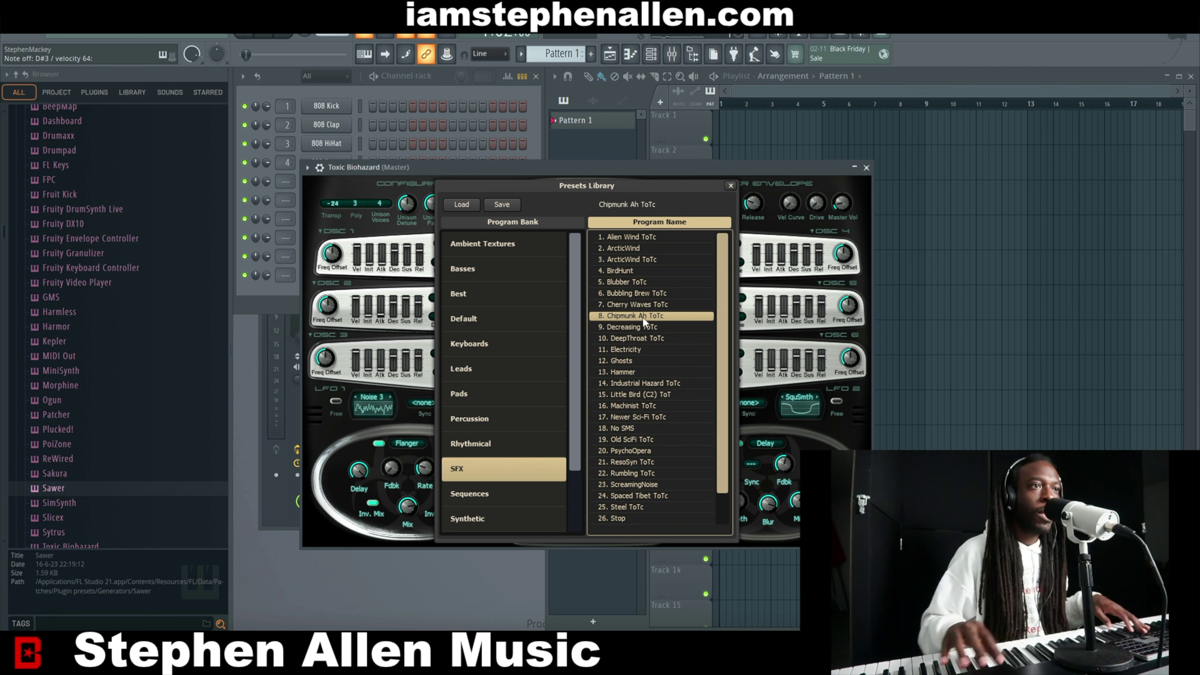
pyautogui.click(635, 360)
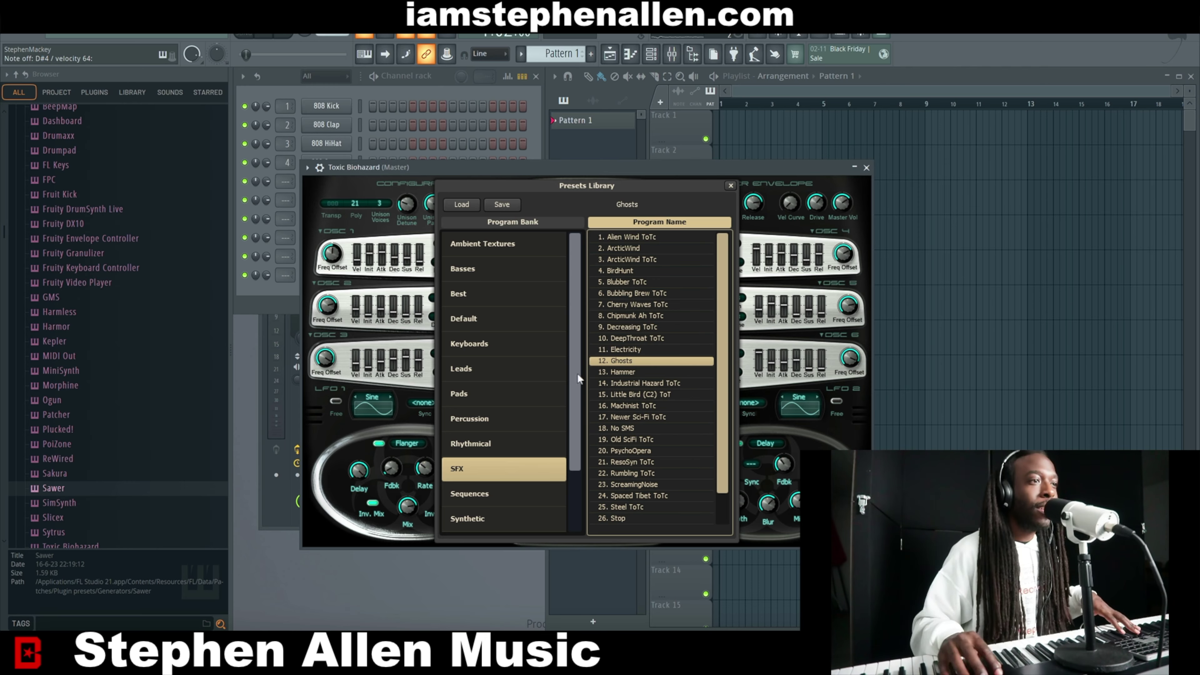
# Audition Darkstar 2 ToTc and Industrial ToTc from Toxic Biohazard's Ambient Textures bank, finish on Metallic ToTc, and close the plugin
pyautogui.scroll(-3, 567, 392)
pyautogui.scroll(3, 531, 438)
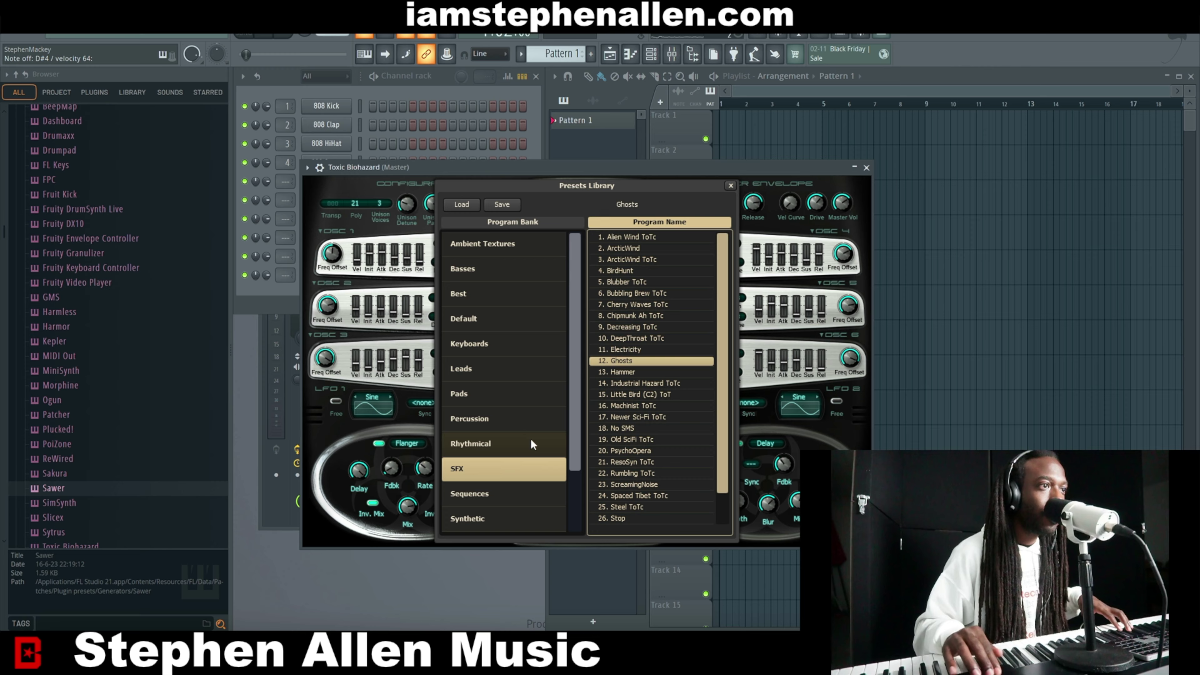
pyautogui.click(535, 251)
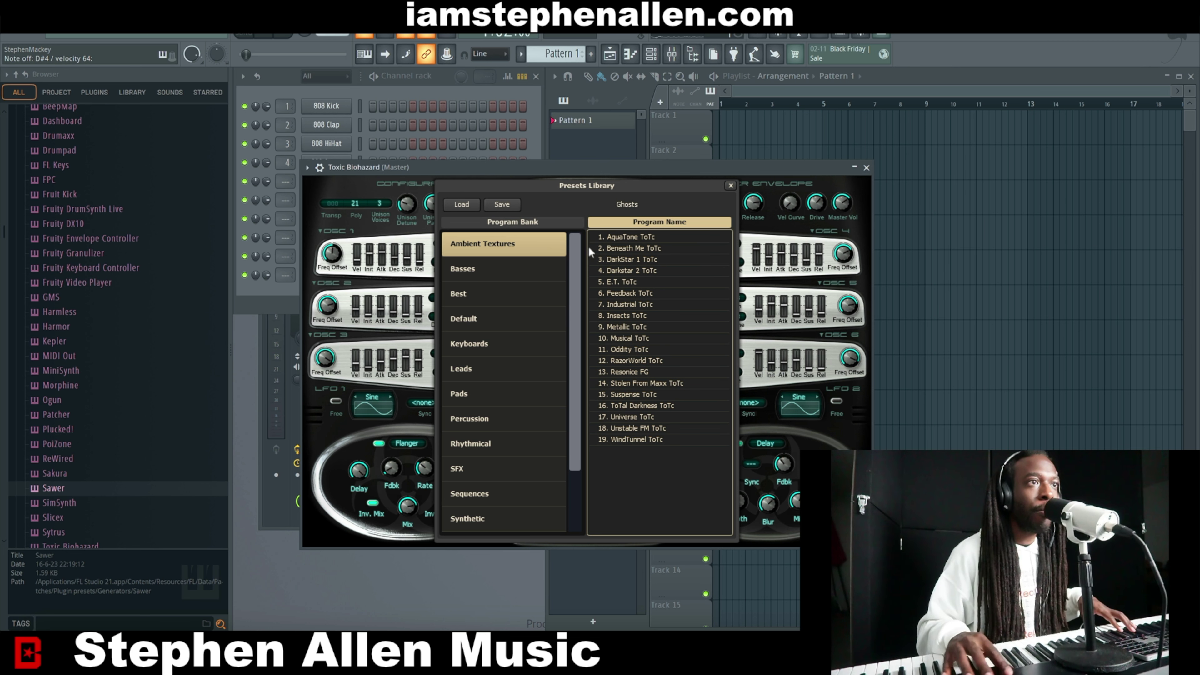
pyautogui.click(649, 271)
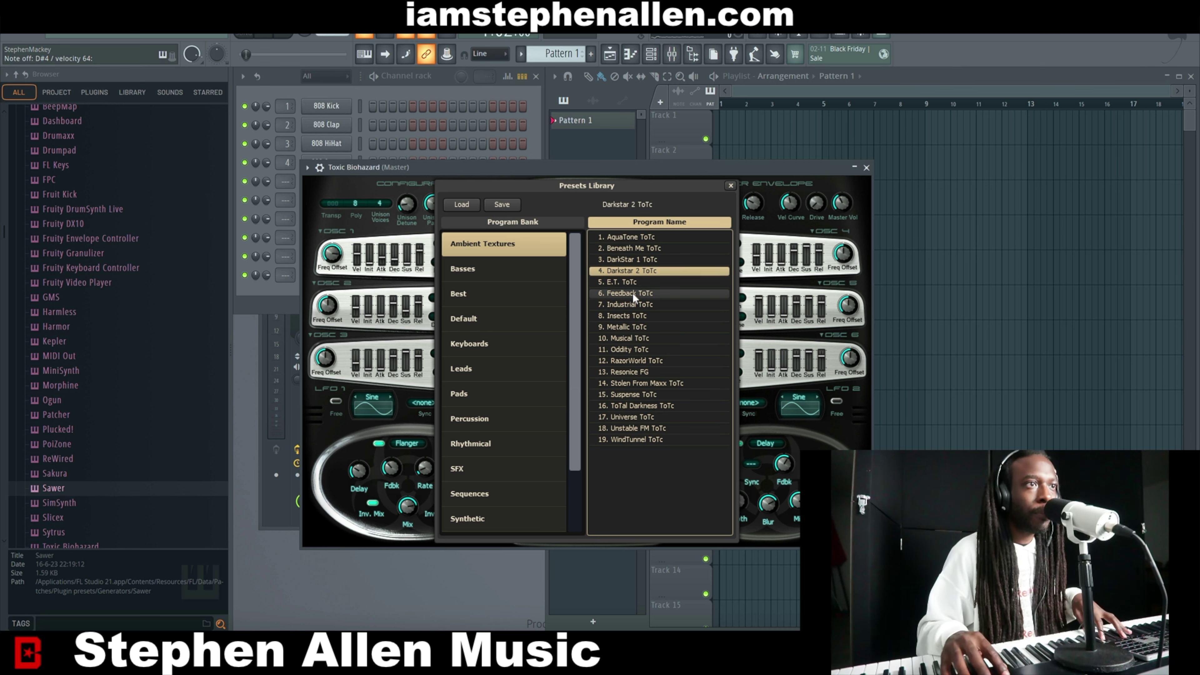
pyautogui.click(635, 303)
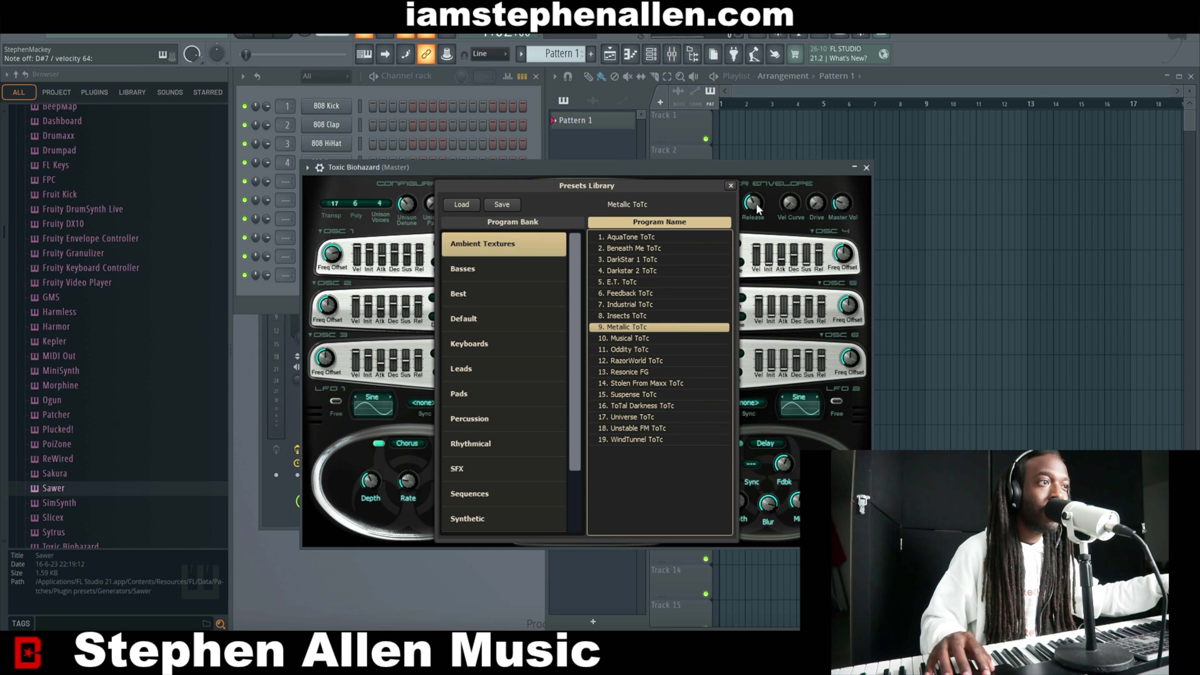
pyautogui.click(730, 185)
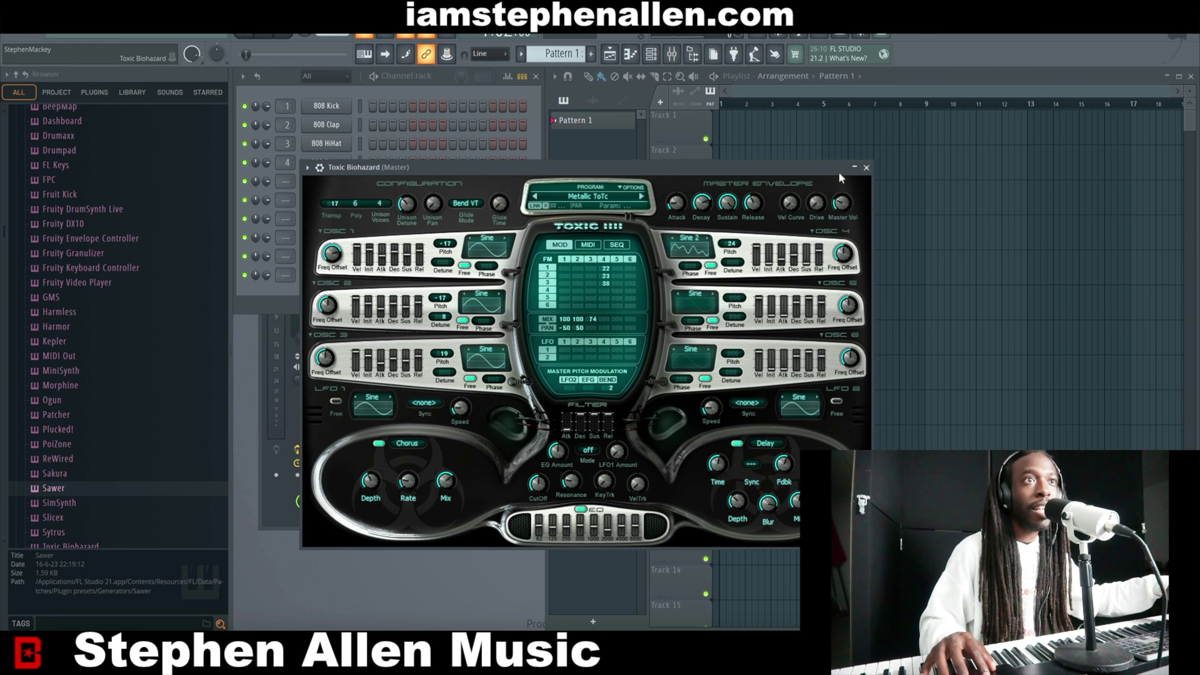
pyautogui.click(866, 167)
# Add an Ogun channel and load the 808 HiHat preset from its Cymbal category
pyautogui.click(327, 305)
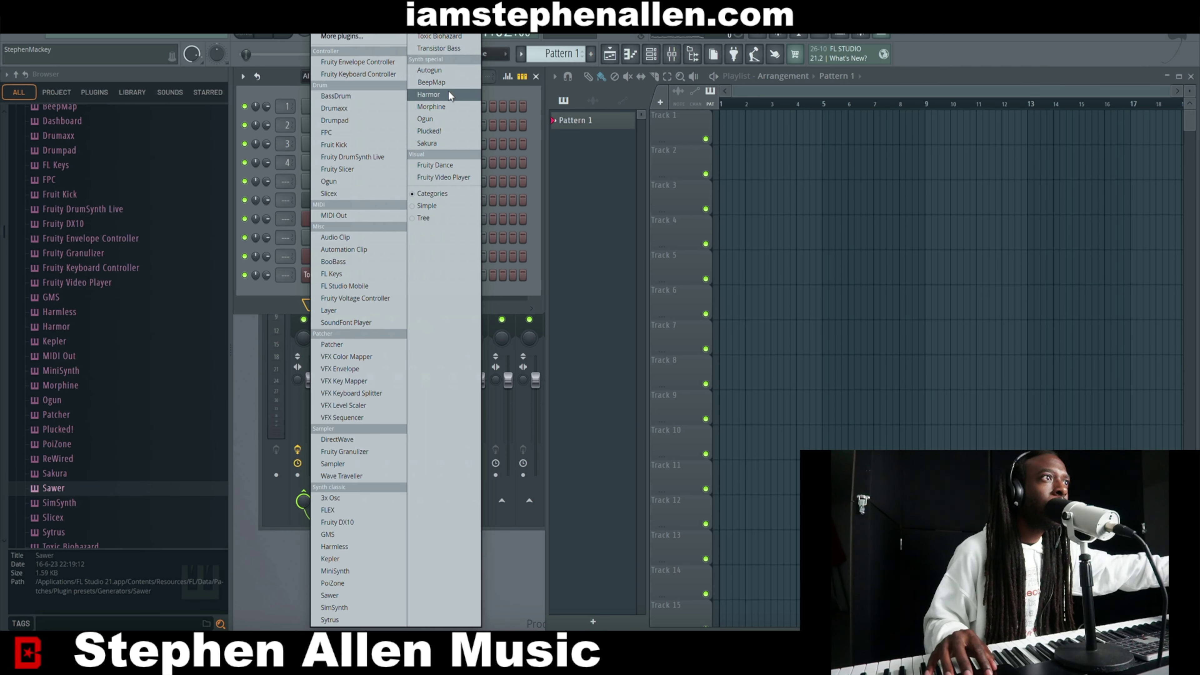
pyautogui.click(442, 118)
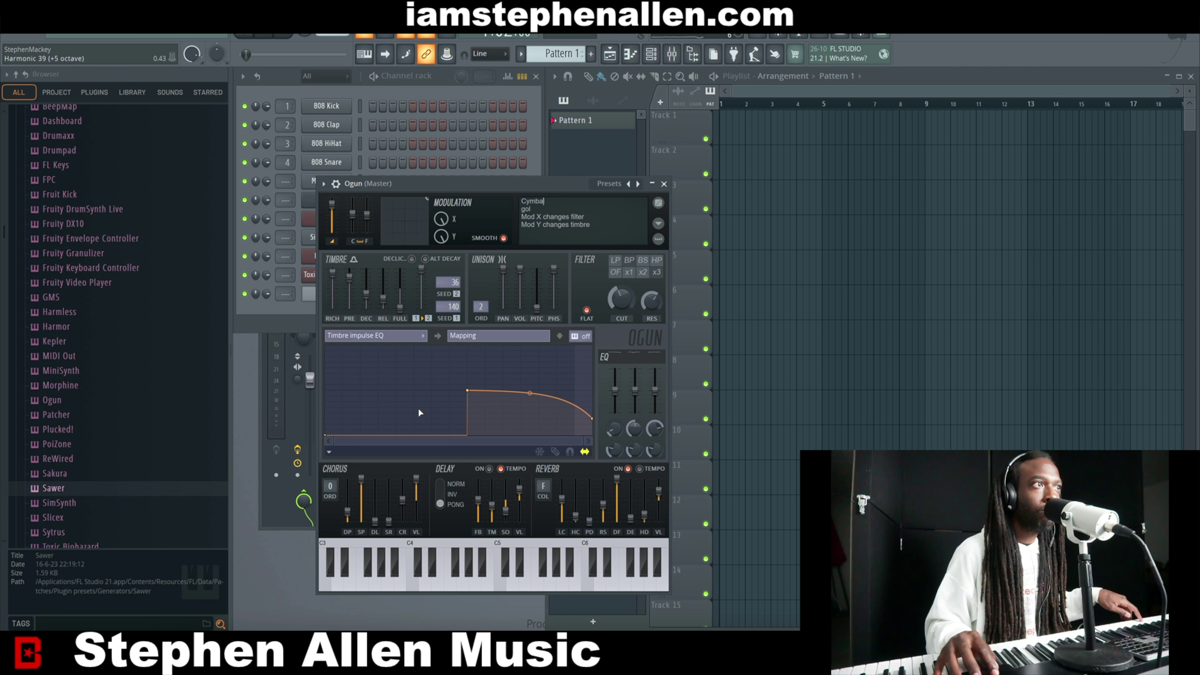
pyautogui.click(607, 184)
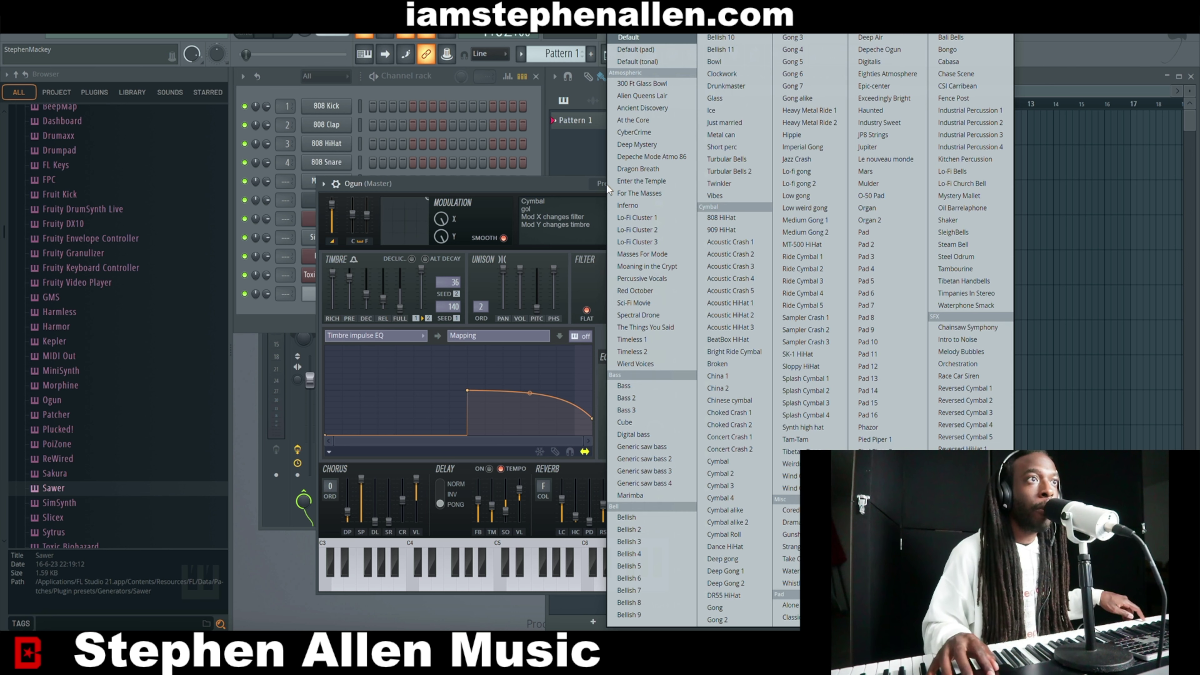
pyautogui.click(727, 219)
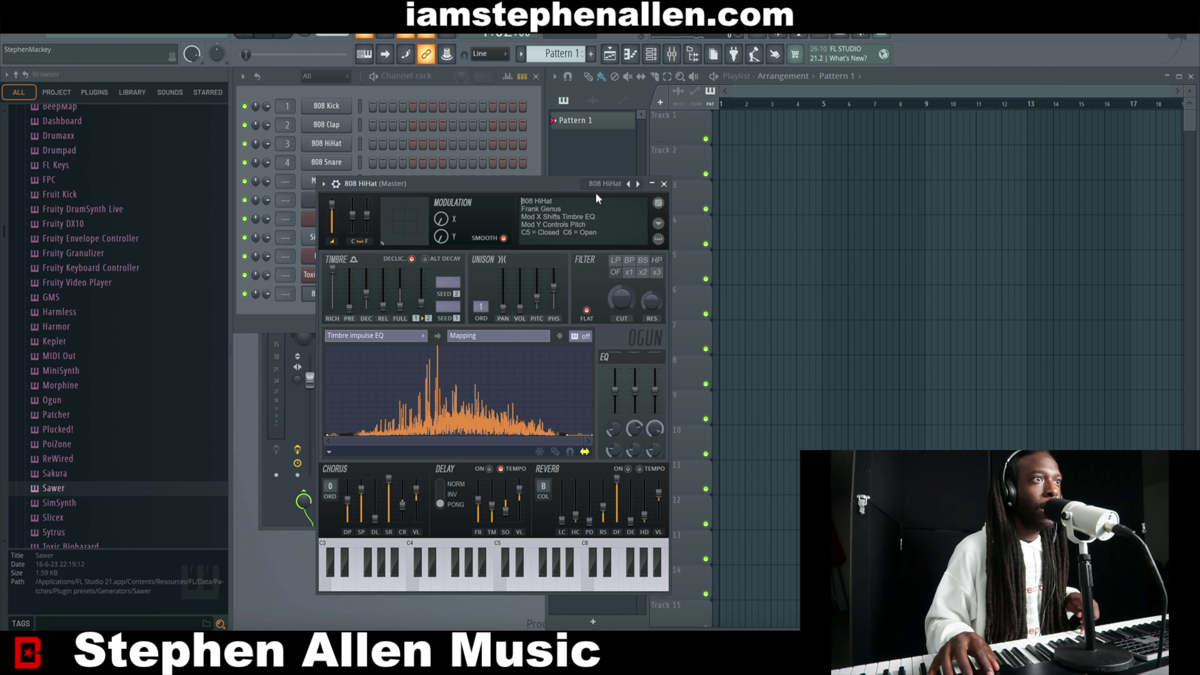
# Audition Ogun's Lo-fi gong preset, followed by Ancient Discovery from the Atmosphere category
pyautogui.click(603, 183)
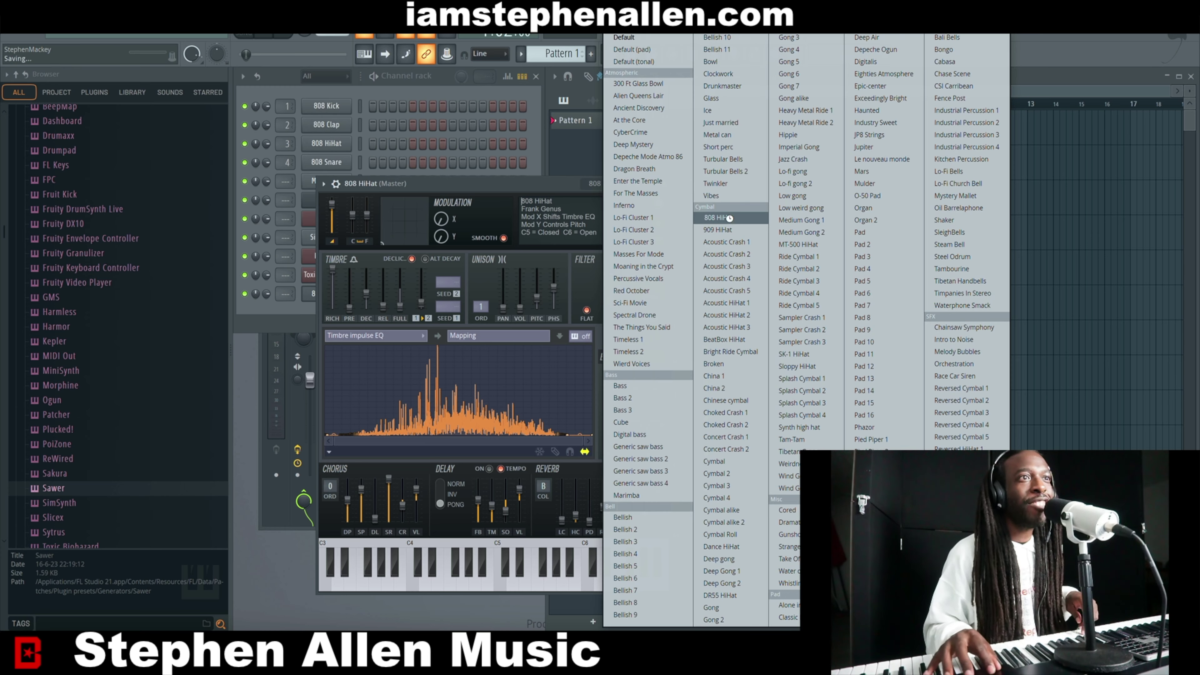
pyautogui.click(599, 183)
pyautogui.click(609, 183)
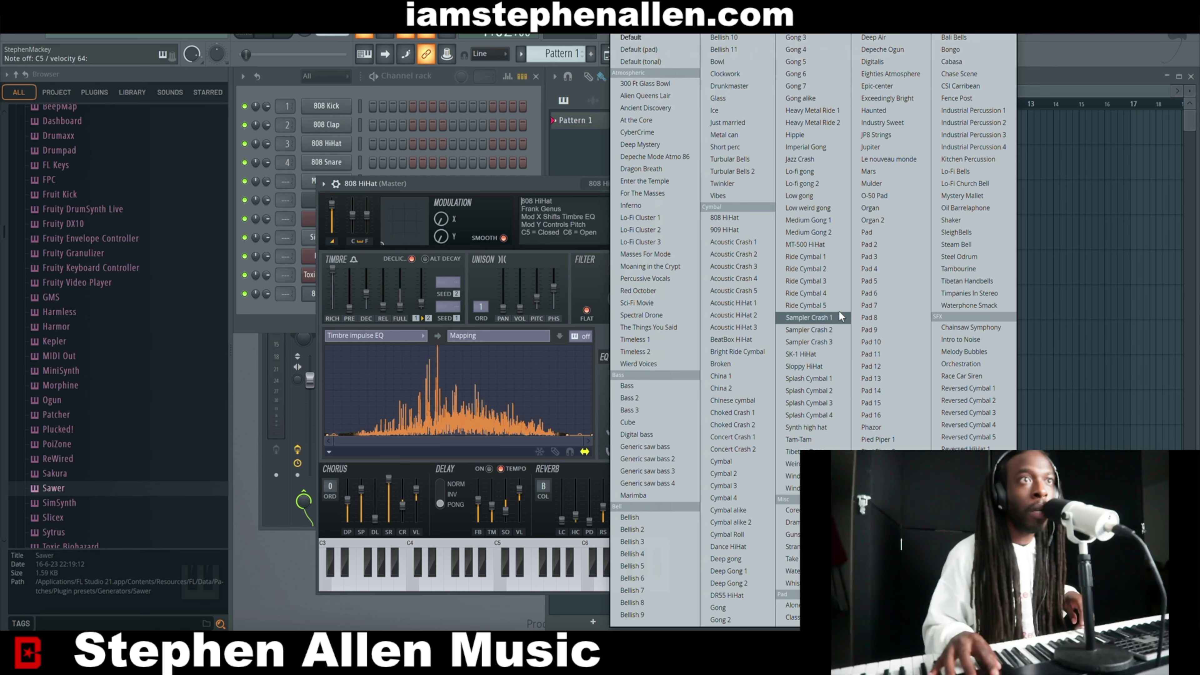
pyautogui.click(820, 169)
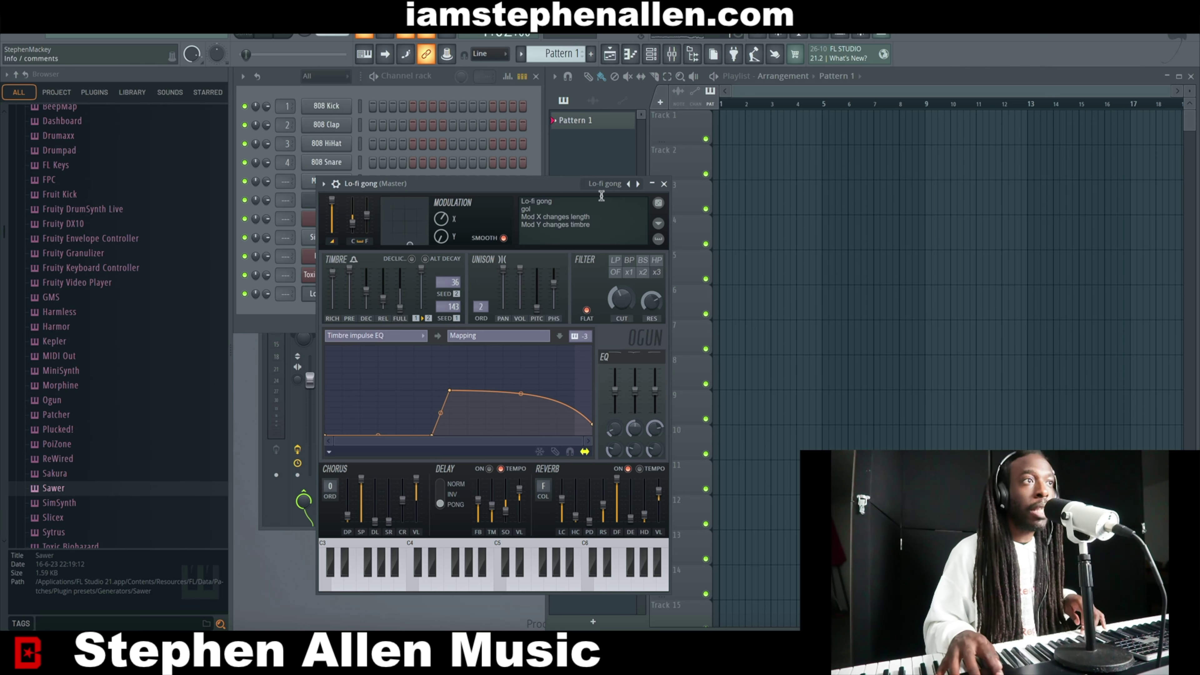
pyautogui.click(606, 186)
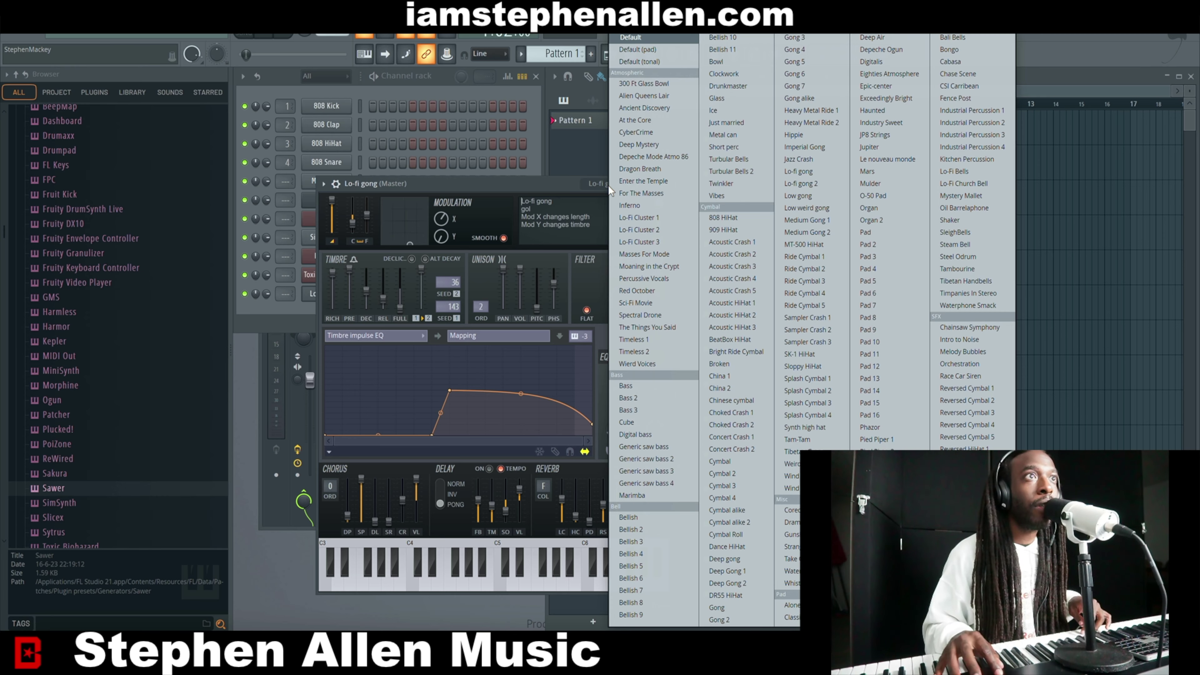
pyautogui.click(649, 109)
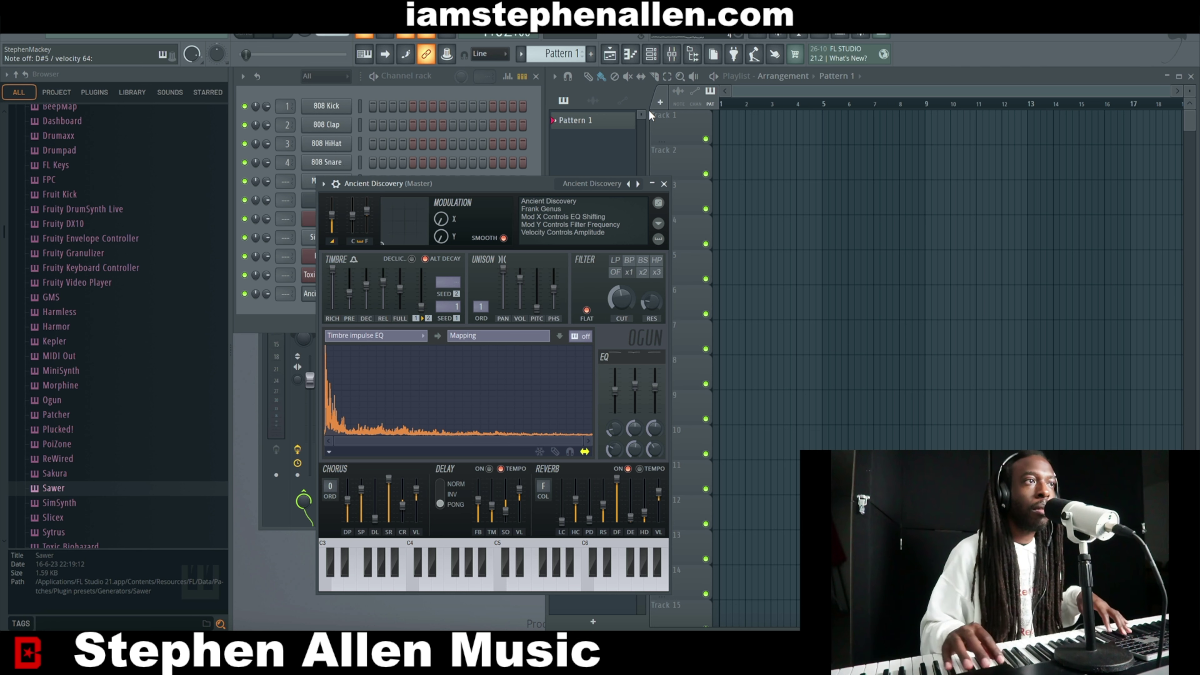
# Audition Ogun's Reversed Cymbal 1 and Reversed Cymbal 4 presets from the SFX category
pyautogui.click(594, 185)
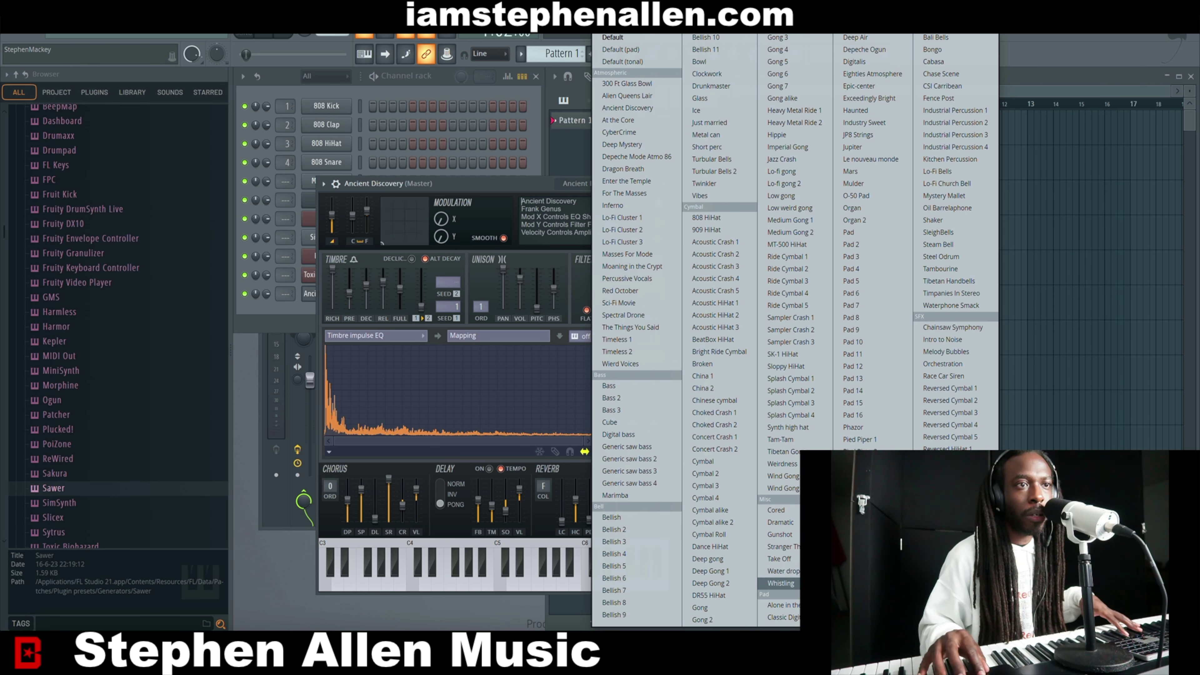
pyautogui.click(949, 388)
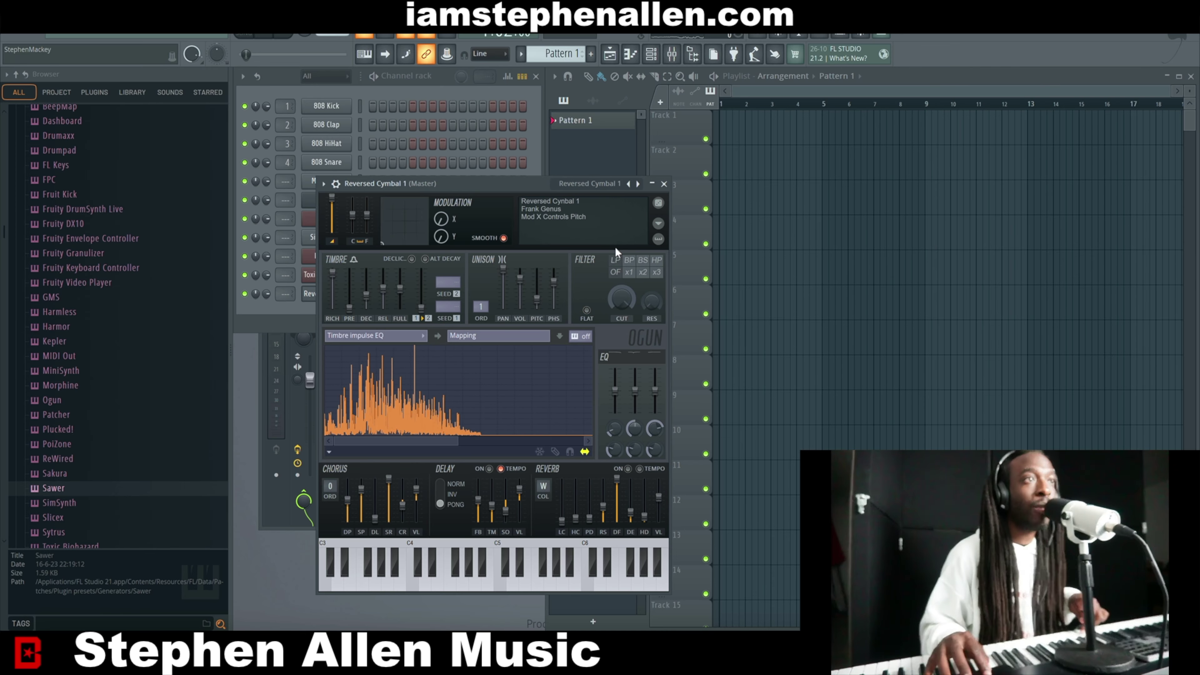
pyautogui.click(606, 184)
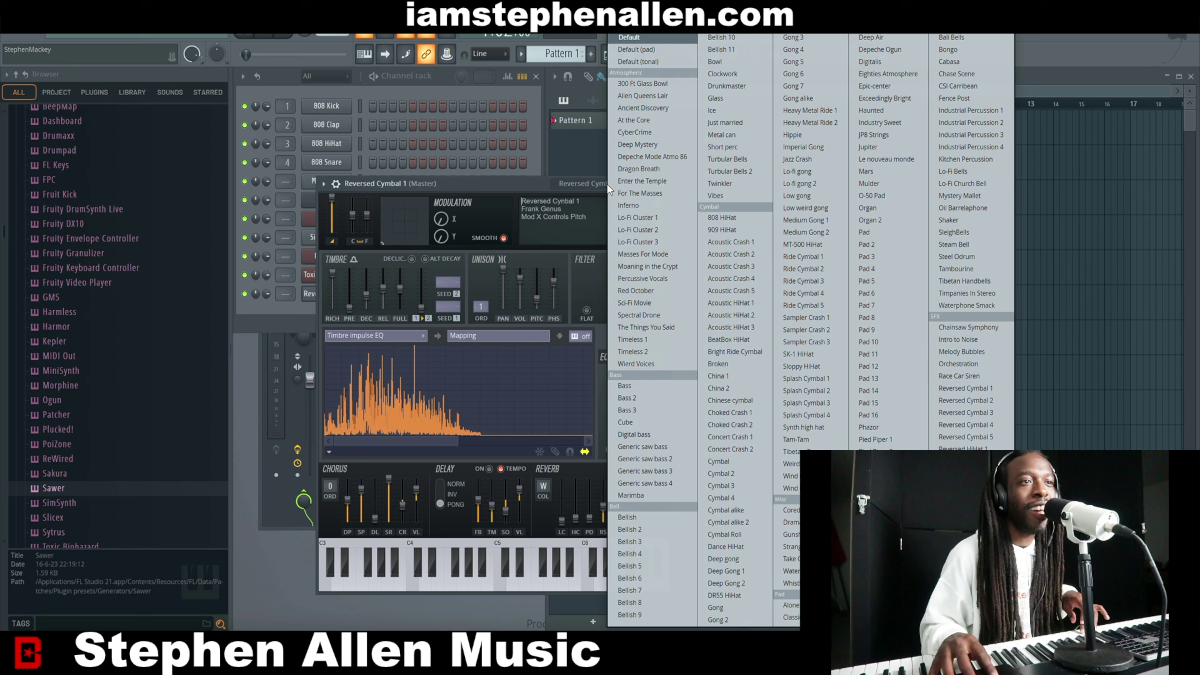
pyautogui.click(983, 424)
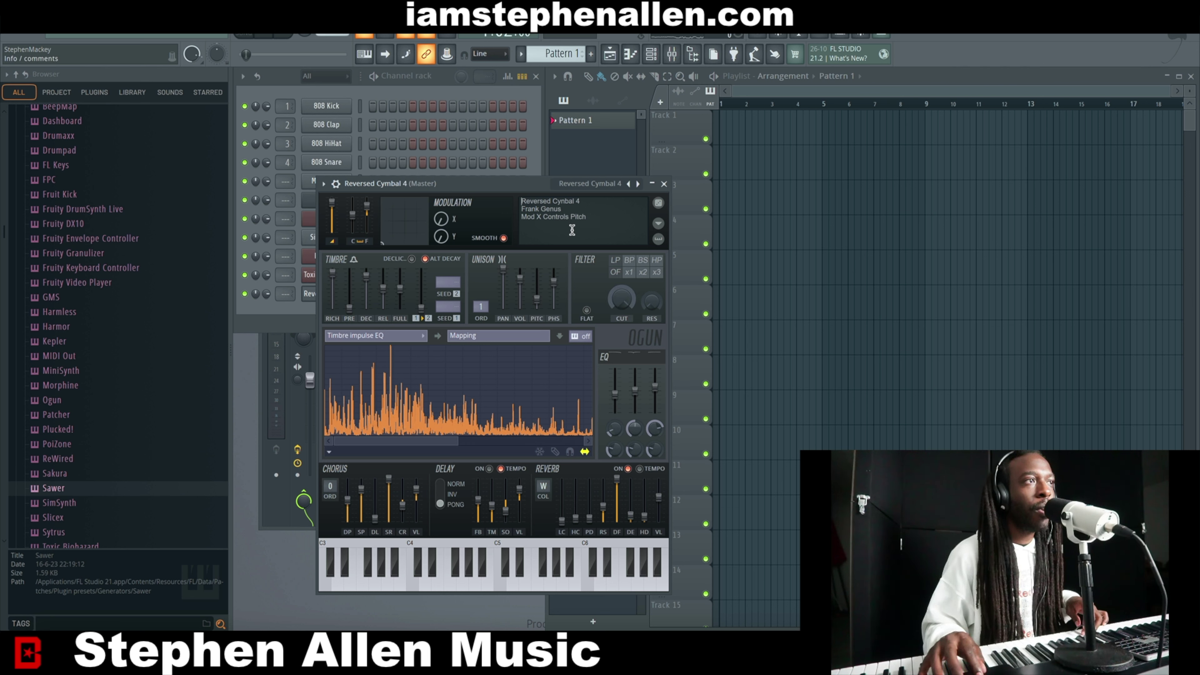
# Reopen the Ogun channel, load the Eighties Atmosphere preset, and close the plugin window
pyautogui.click(328, 162)
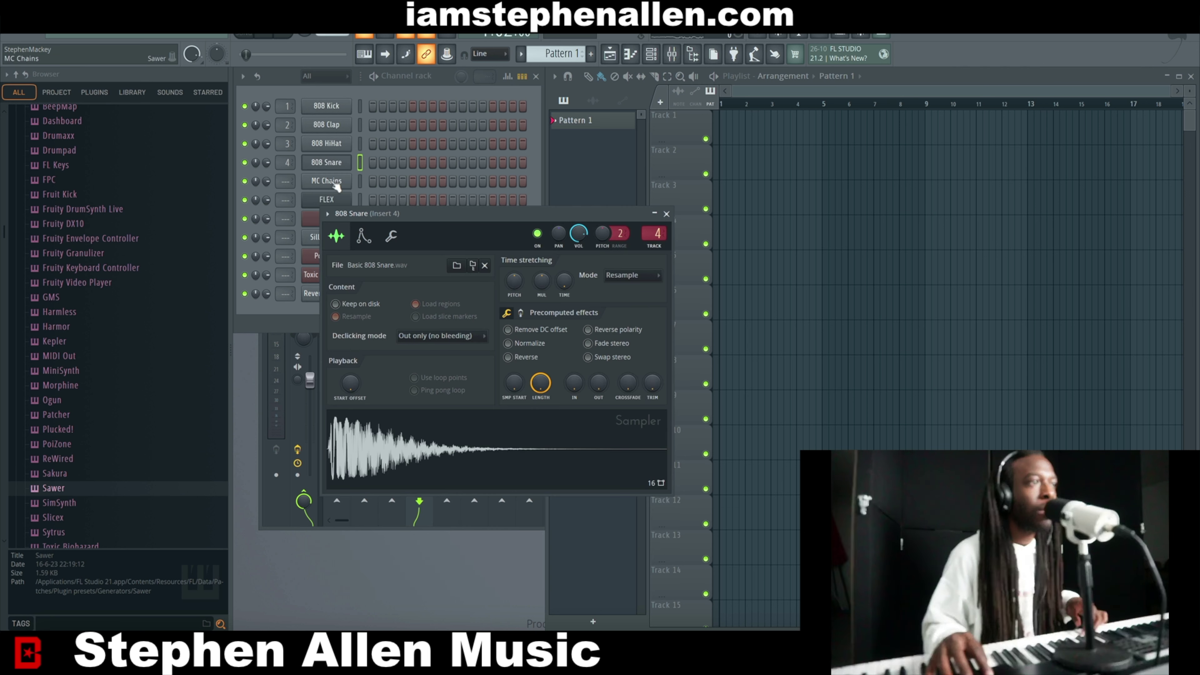
pyautogui.click(329, 162)
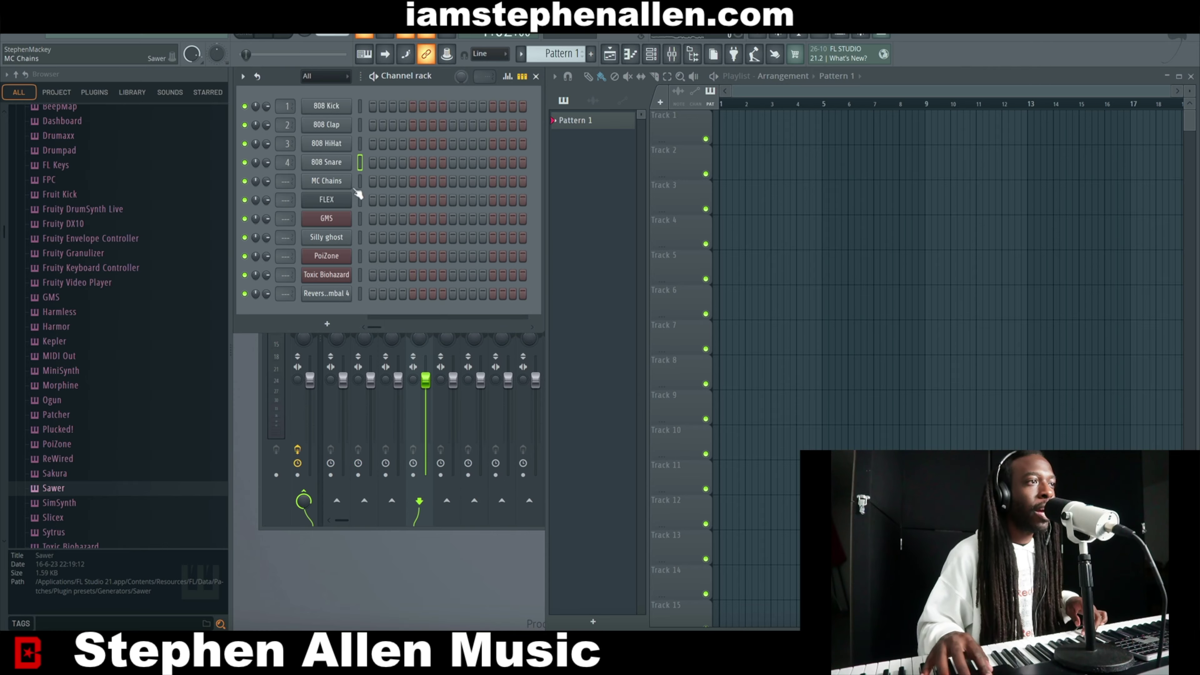
pyautogui.click(326, 293)
pyautogui.click(614, 184)
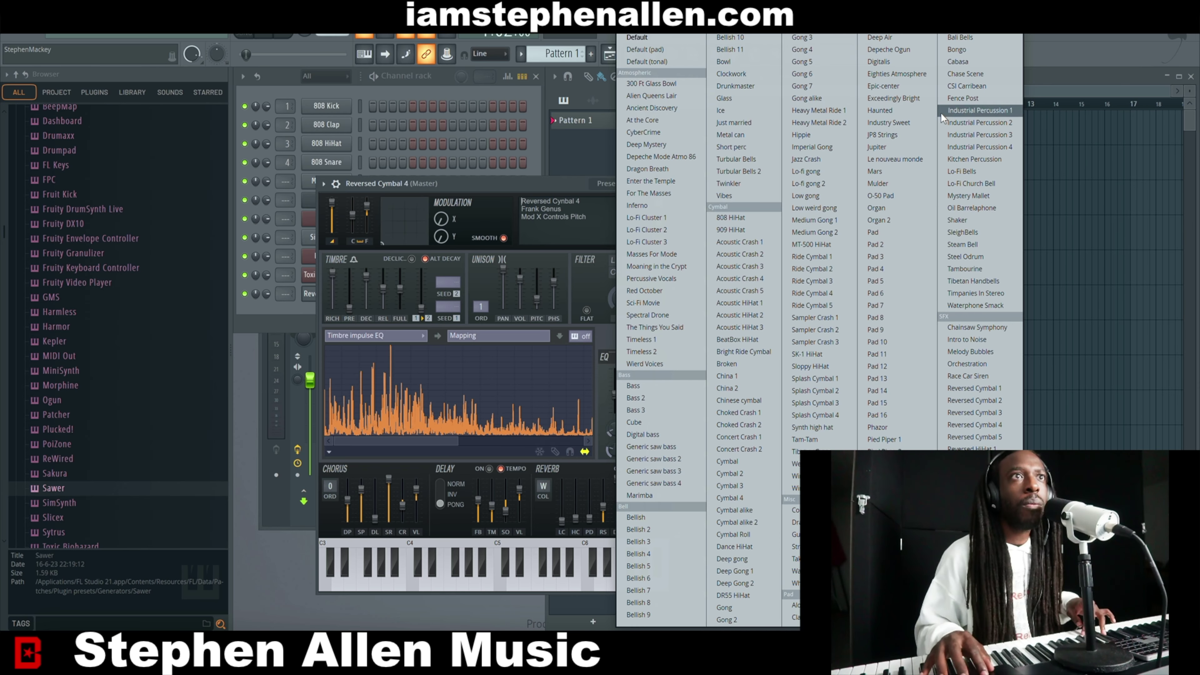
pyautogui.click(902, 71)
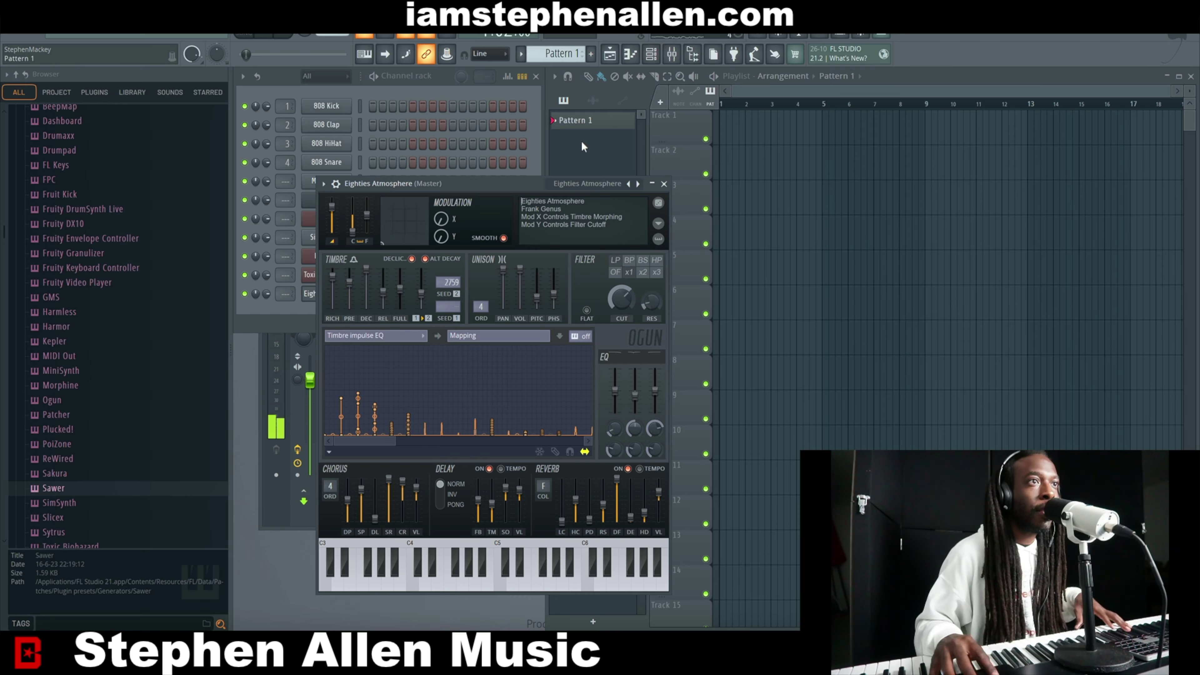
pyautogui.click(664, 184)
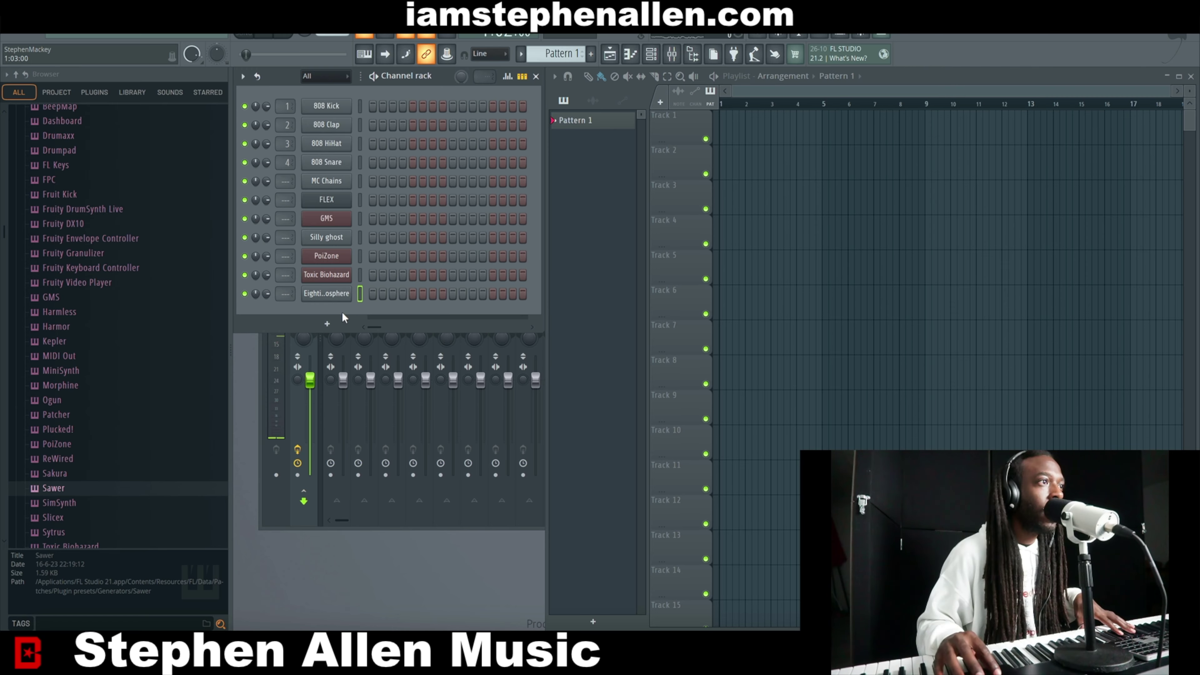
# Add a BassDrum channel and audition the Bassdrum 42, 40, 37 and 34 presets from its Factory bank
pyautogui.click(327, 323)
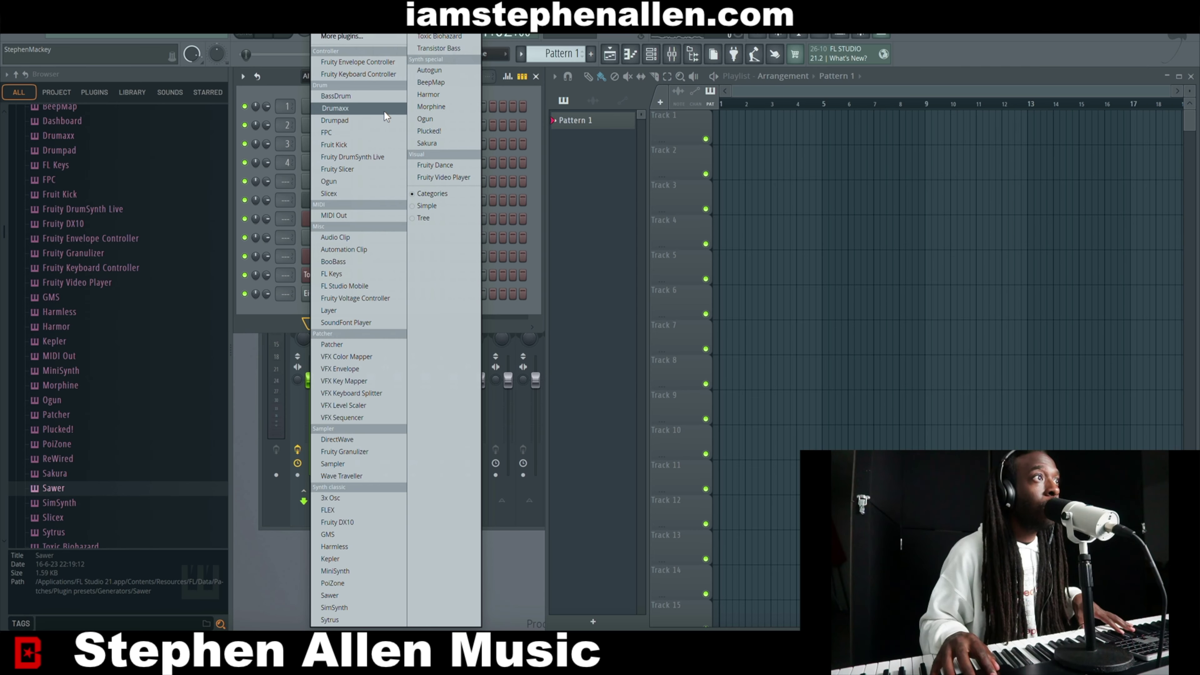
pyautogui.click(370, 97)
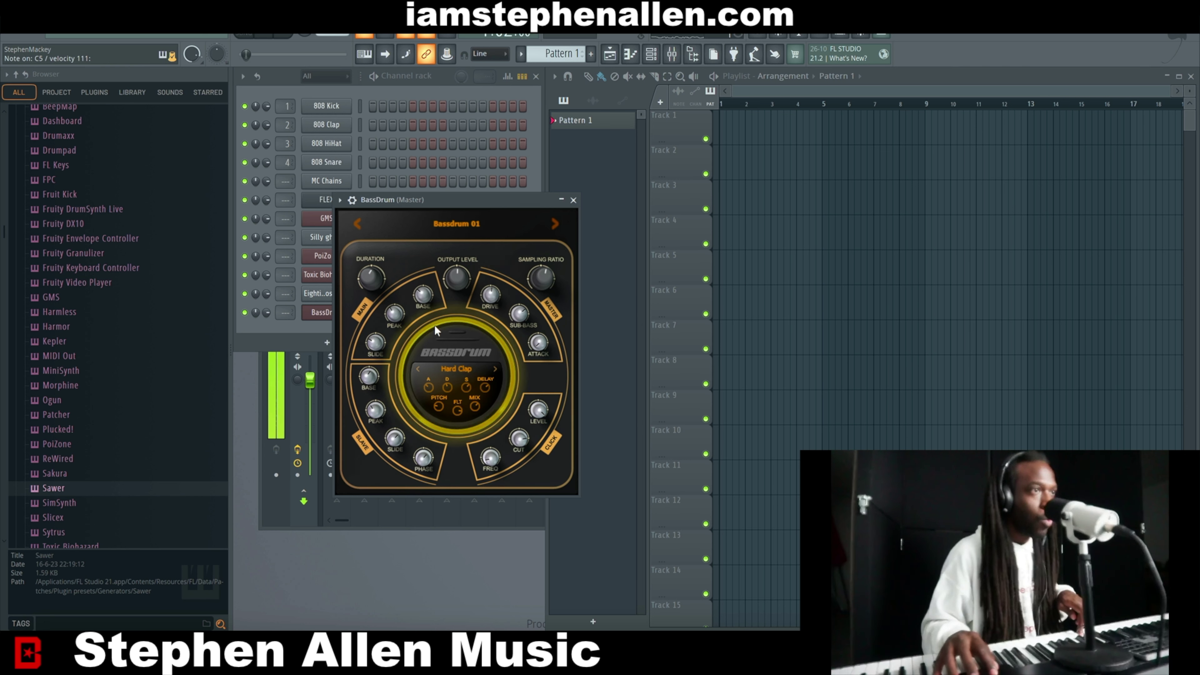
pyautogui.click(460, 372)
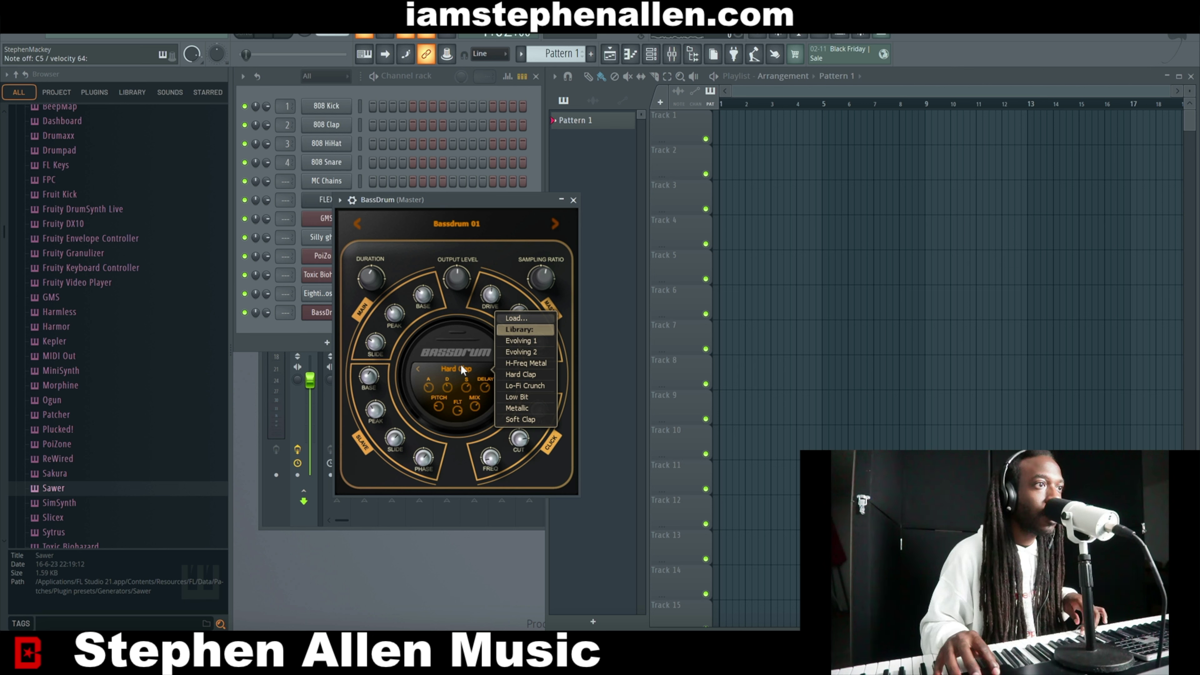
pyautogui.click(457, 218)
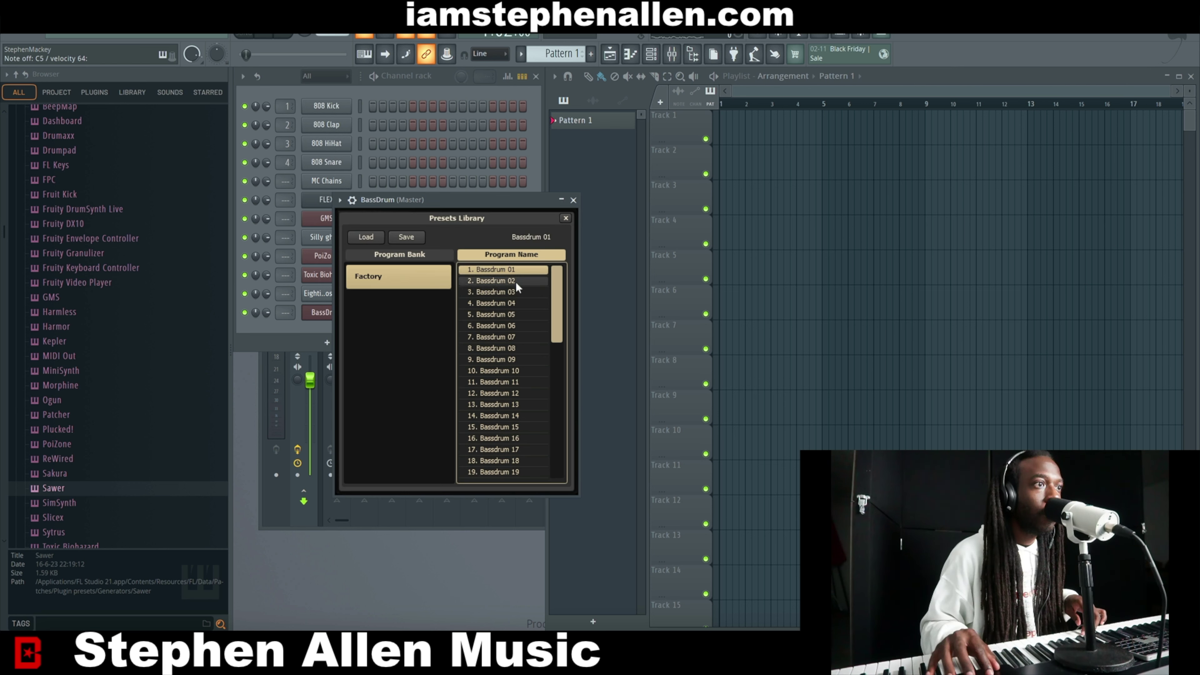
pyautogui.scroll(-10, 481, 363)
pyautogui.click(492, 361)
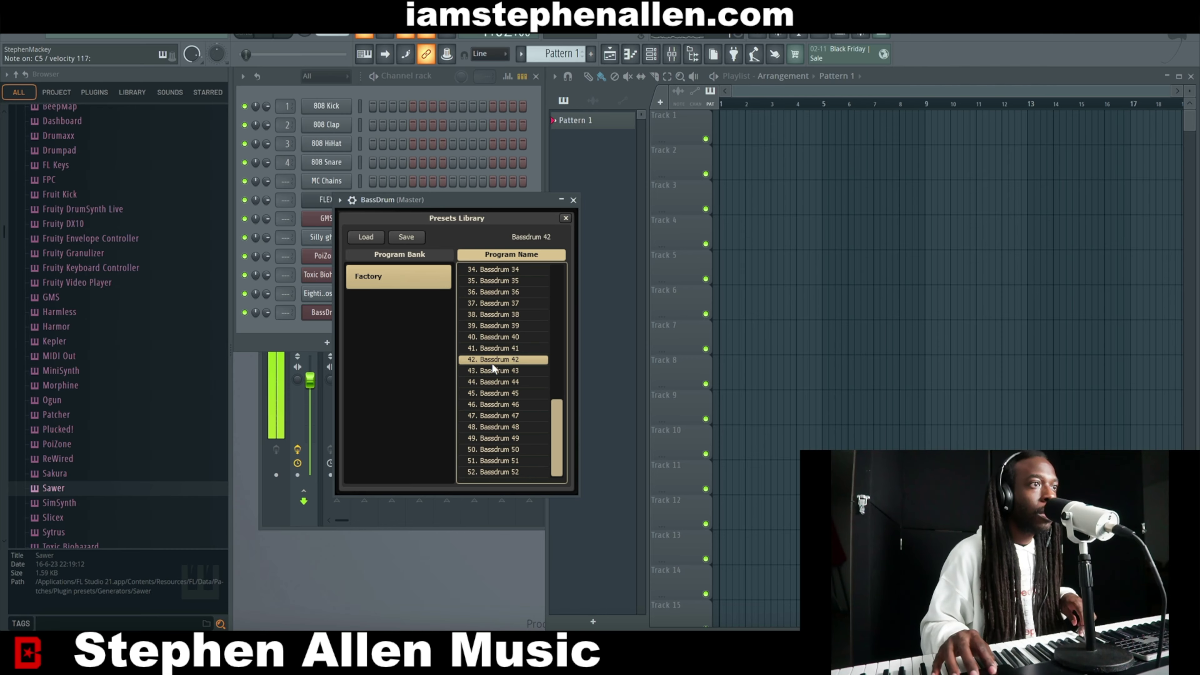
pyautogui.click(497, 335)
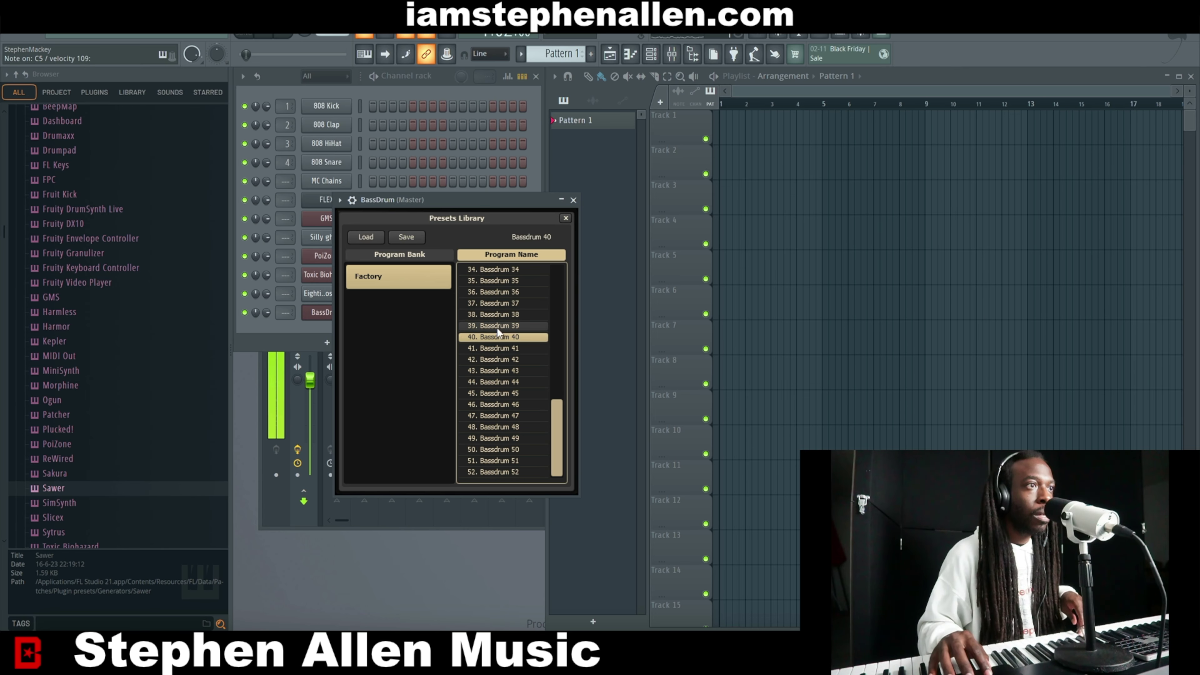
pyautogui.click(498, 304)
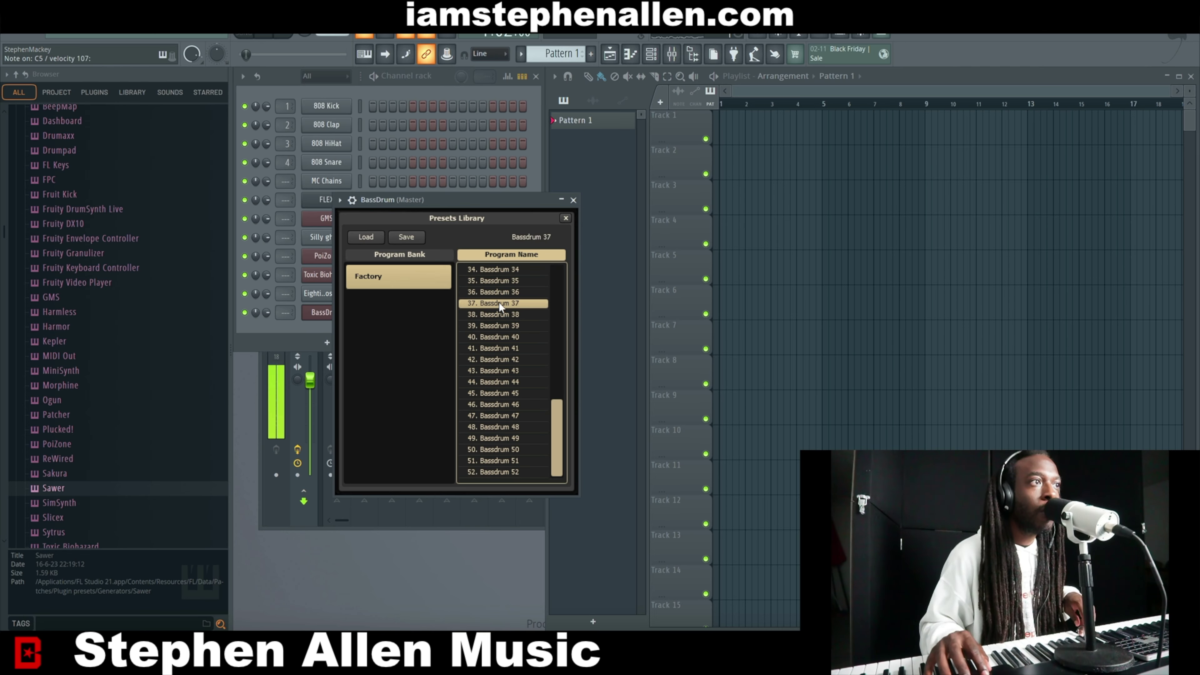
pyautogui.click(504, 270)
# Audition BassDrum's Factory presets Bassdrum 02 through 07 and Bassdrum 09, ending with Bassdrum 10 loaded
pyautogui.scroll(10, 503, 268)
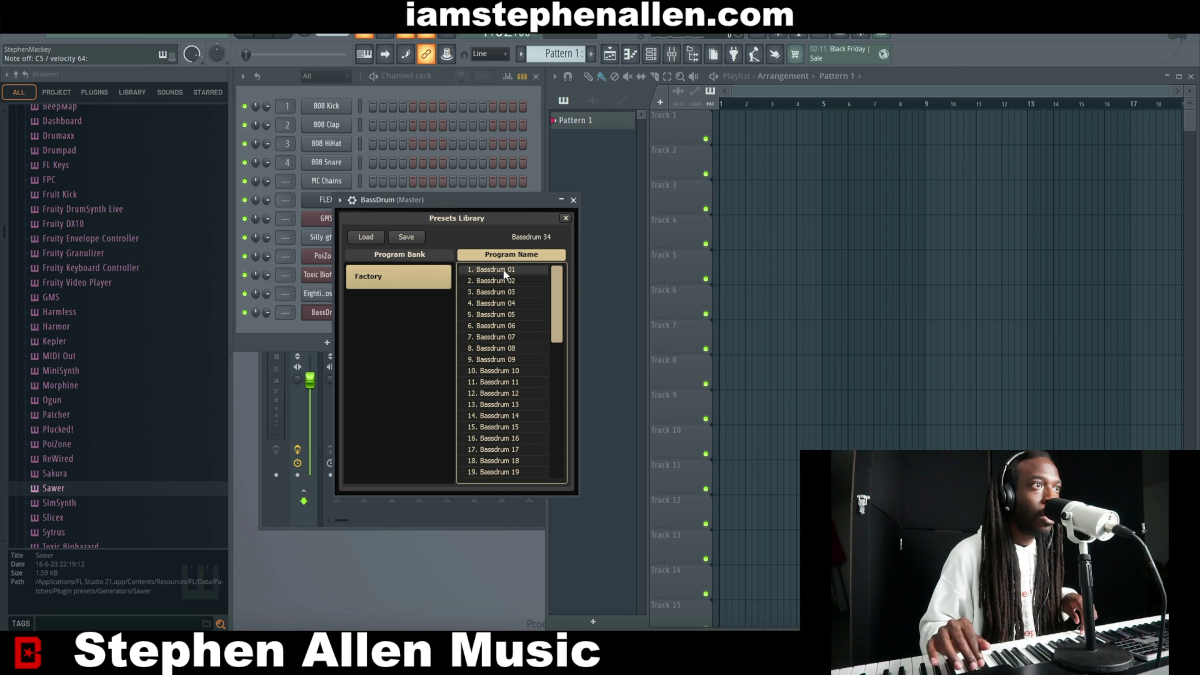
pyautogui.click(502, 279)
pyautogui.click(502, 289)
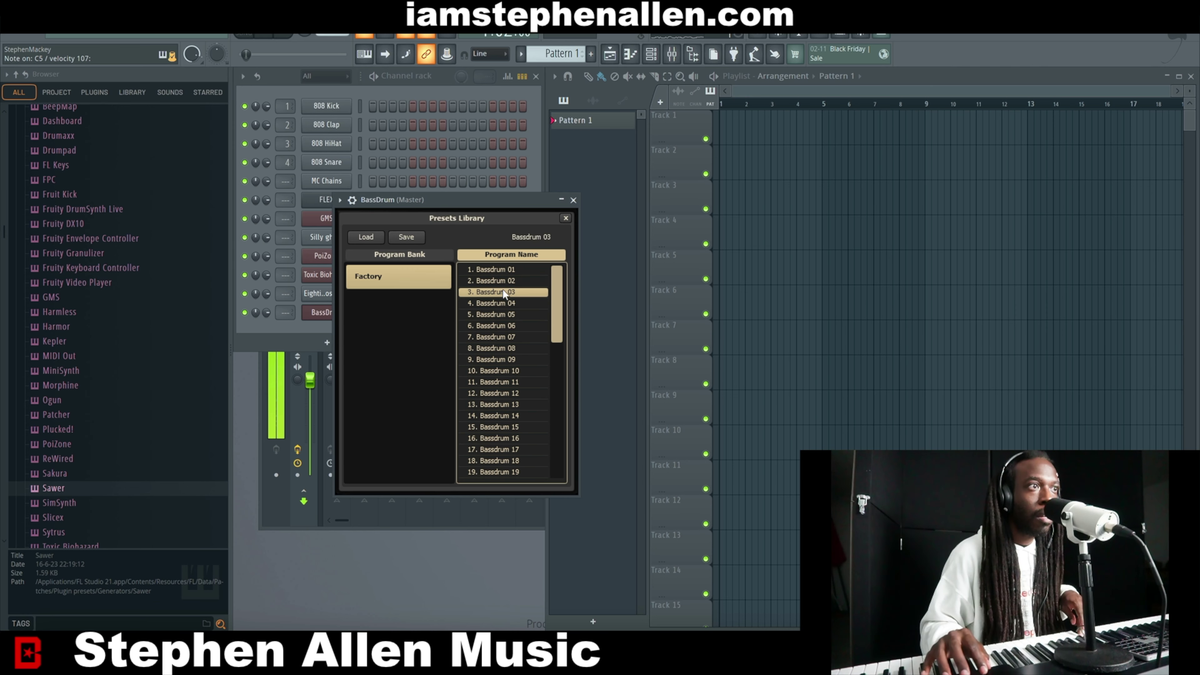
pyautogui.click(502, 304)
pyautogui.click(496, 315)
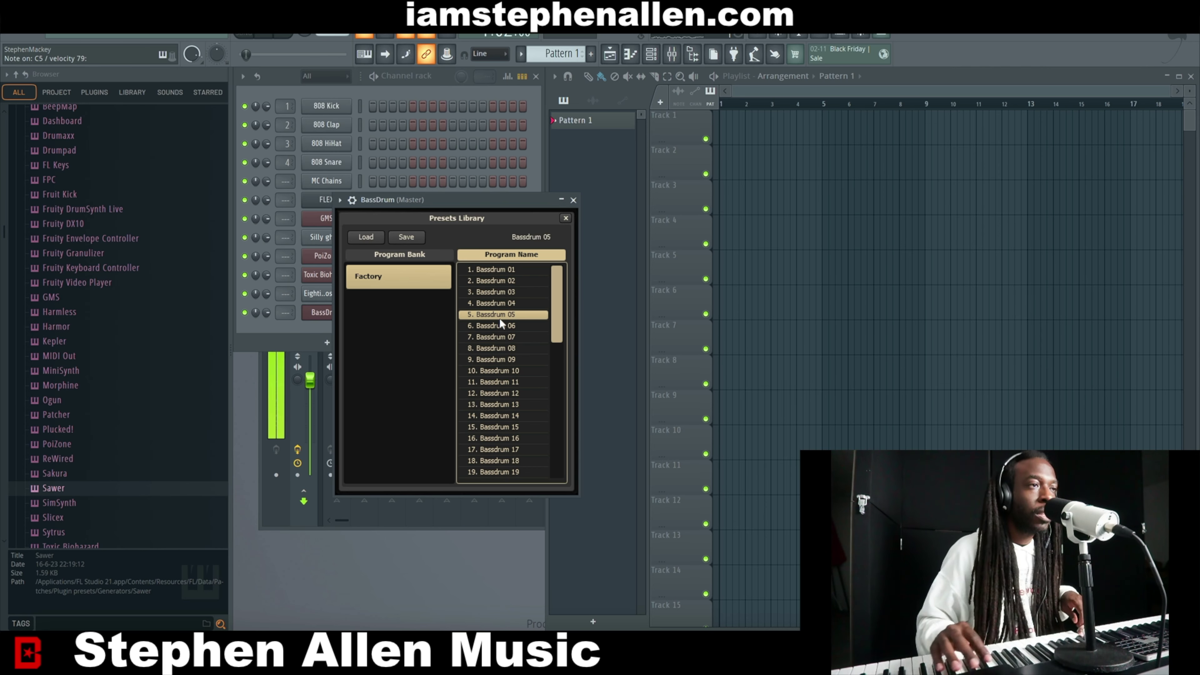
pyautogui.click(502, 325)
pyautogui.click(502, 336)
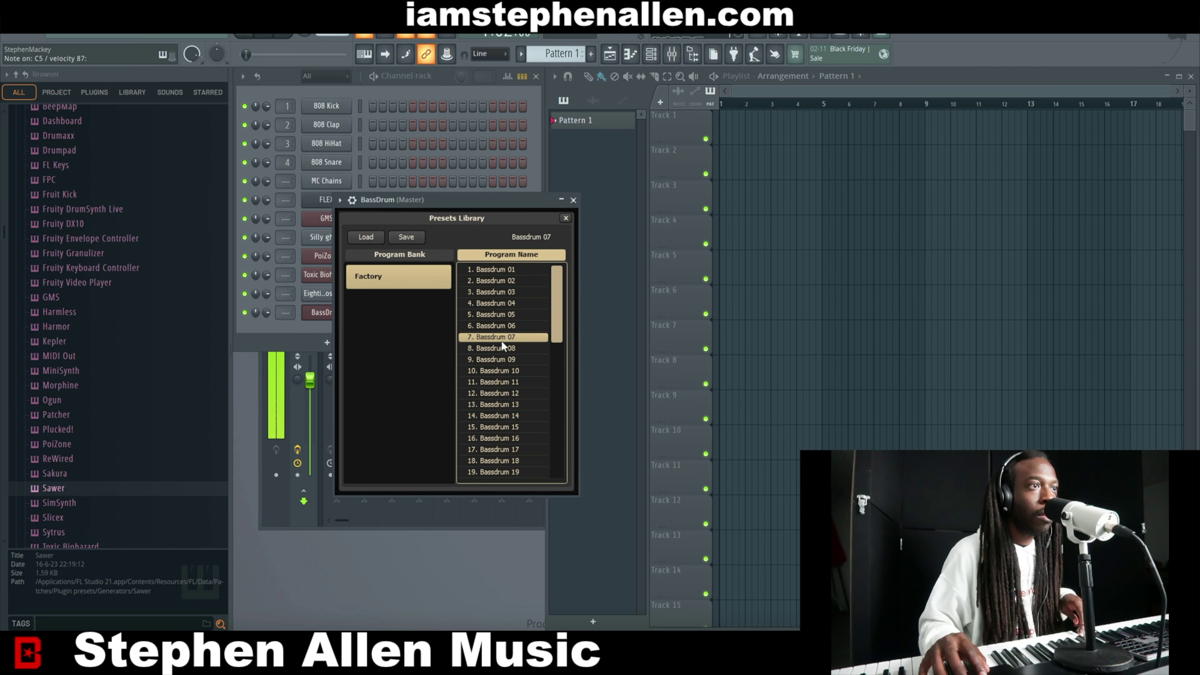
pyautogui.click(503, 359)
pyautogui.click(503, 372)
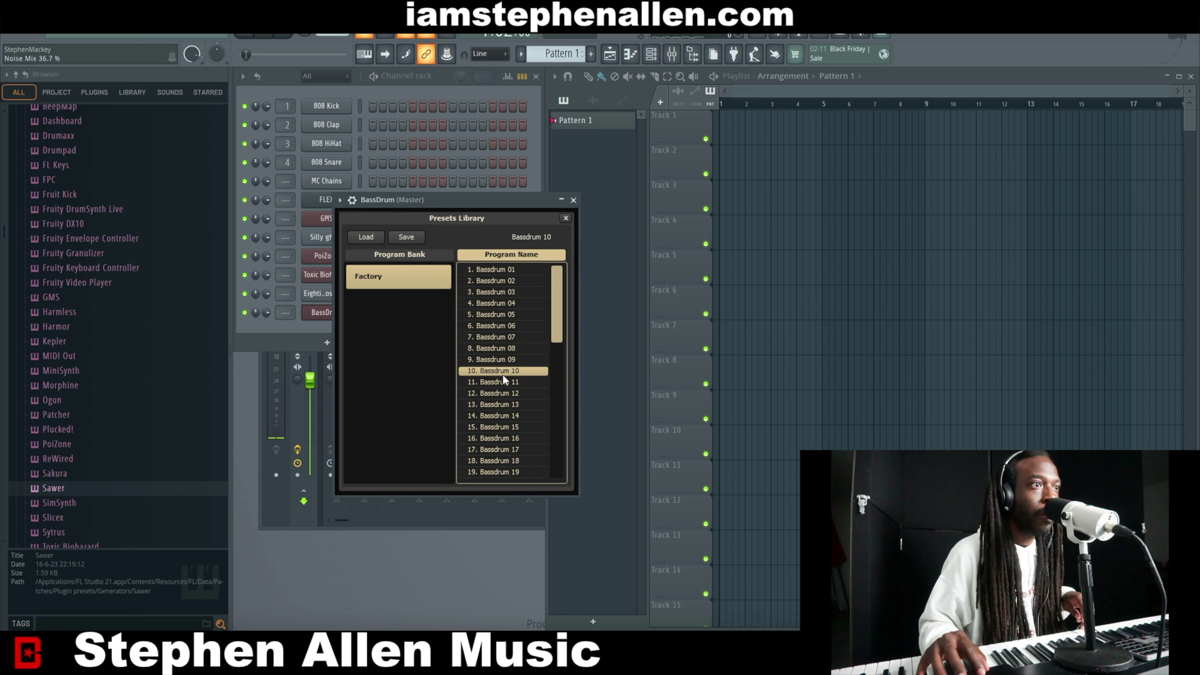
# Audition BassDrum's Factory presets Bassdrum 09, 11, 13, 15 and 16, load Bassdrum 18, and close the presets library
pyautogui.click(503, 361)
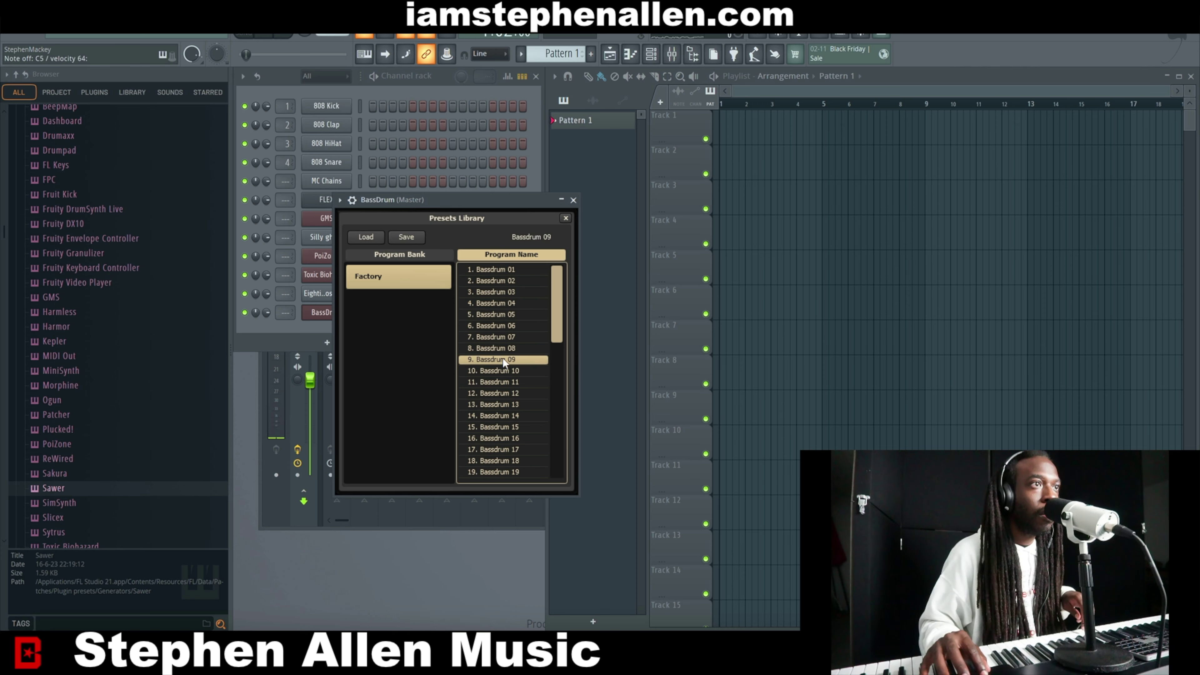
pyautogui.click(501, 383)
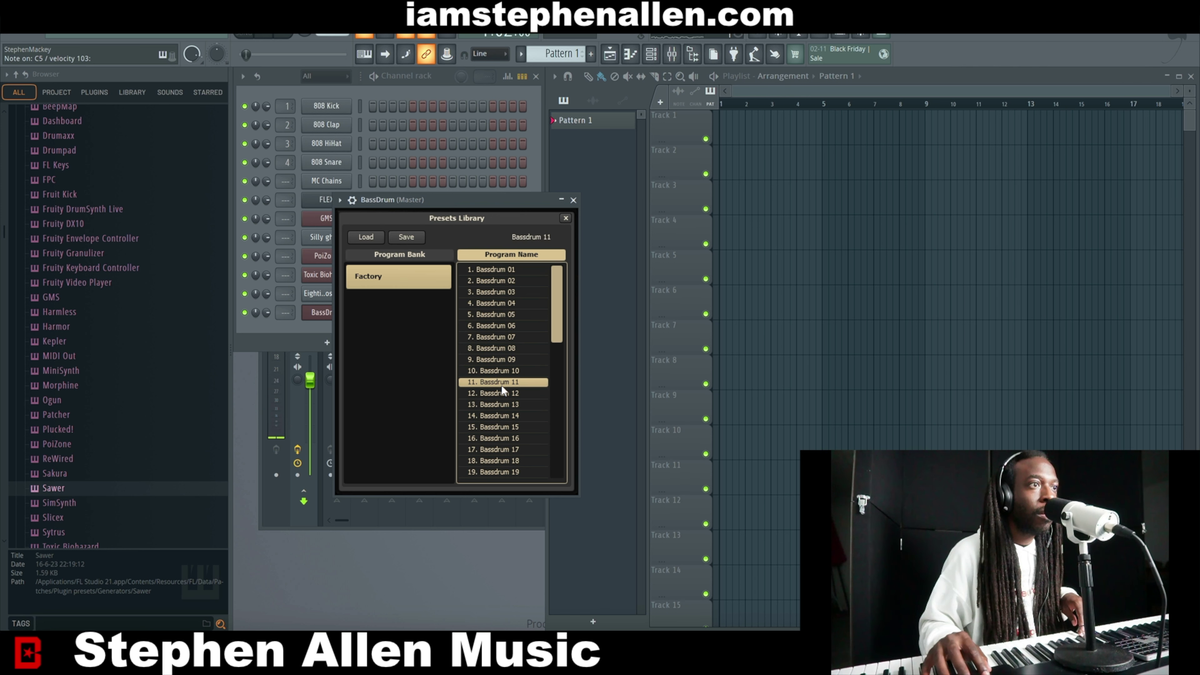
pyautogui.click(498, 412)
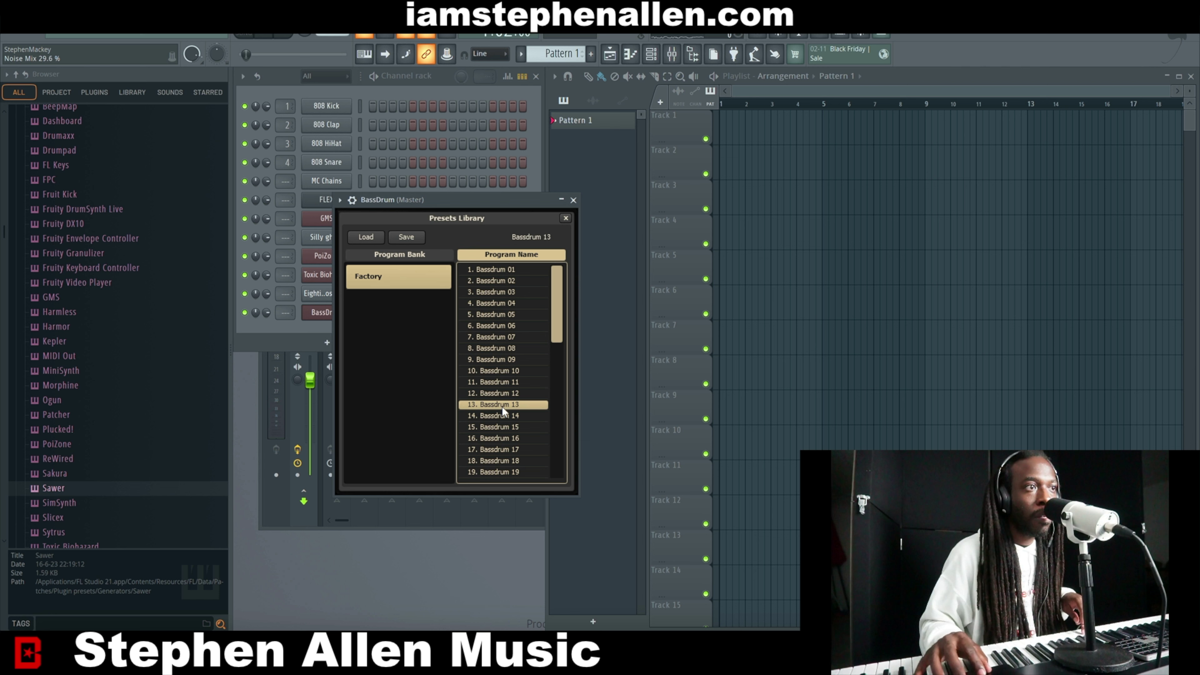
pyautogui.click(505, 427)
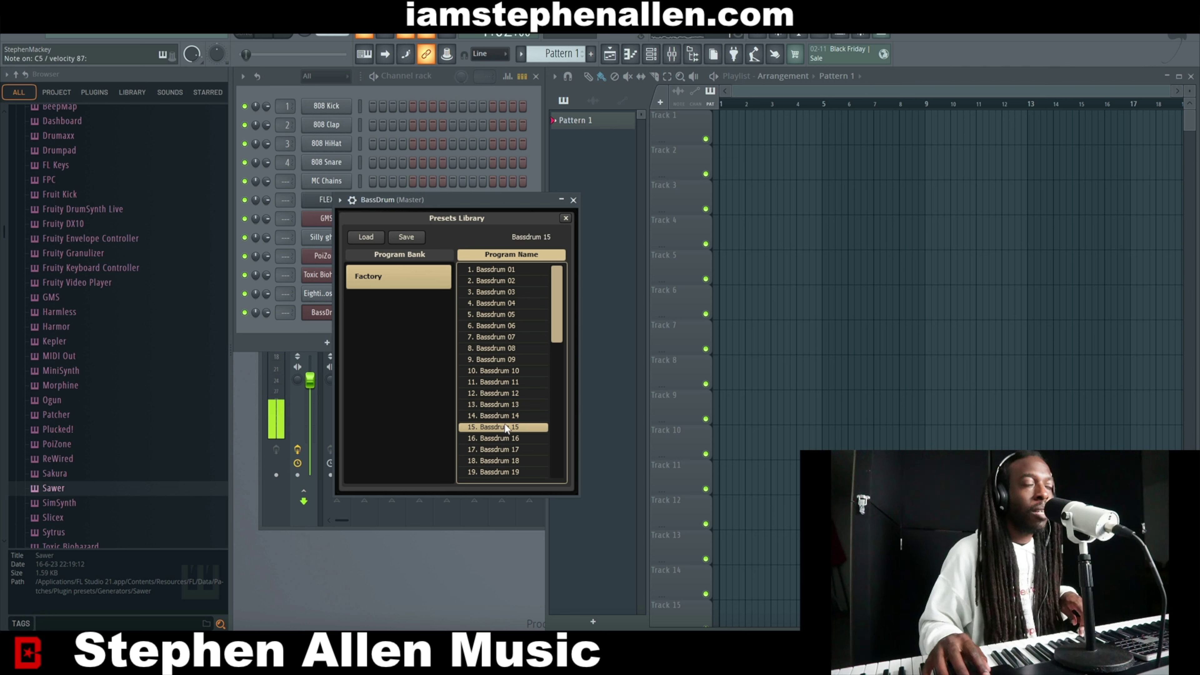
pyautogui.click(506, 438)
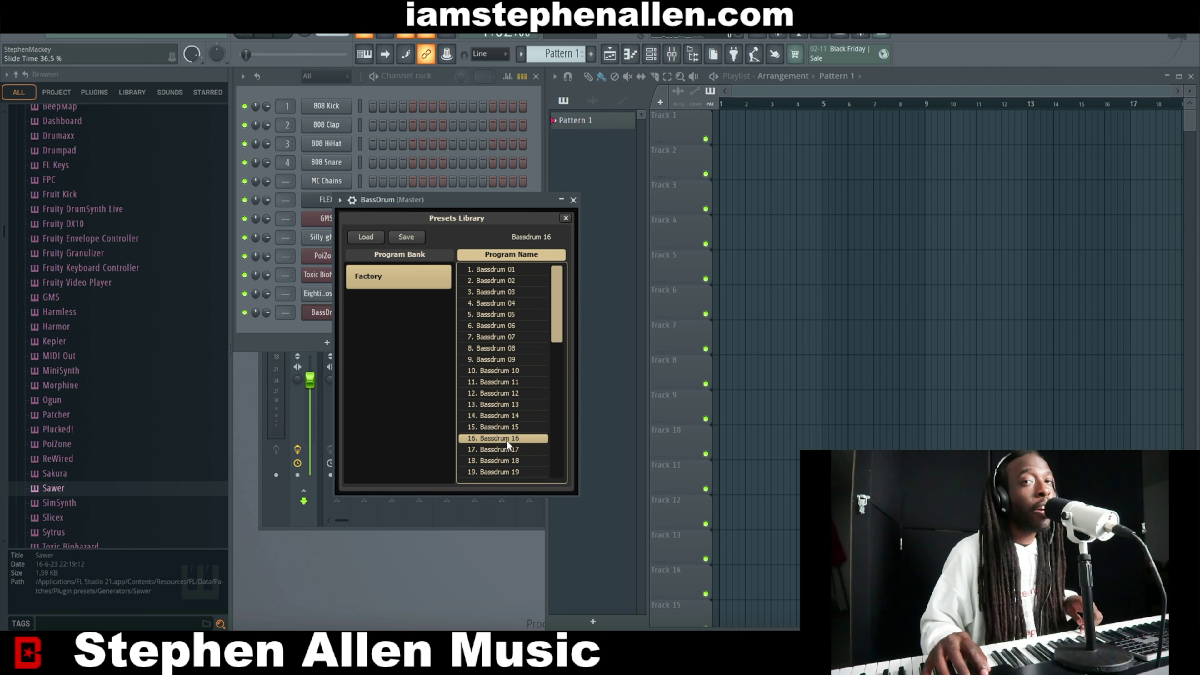
pyautogui.click(508, 459)
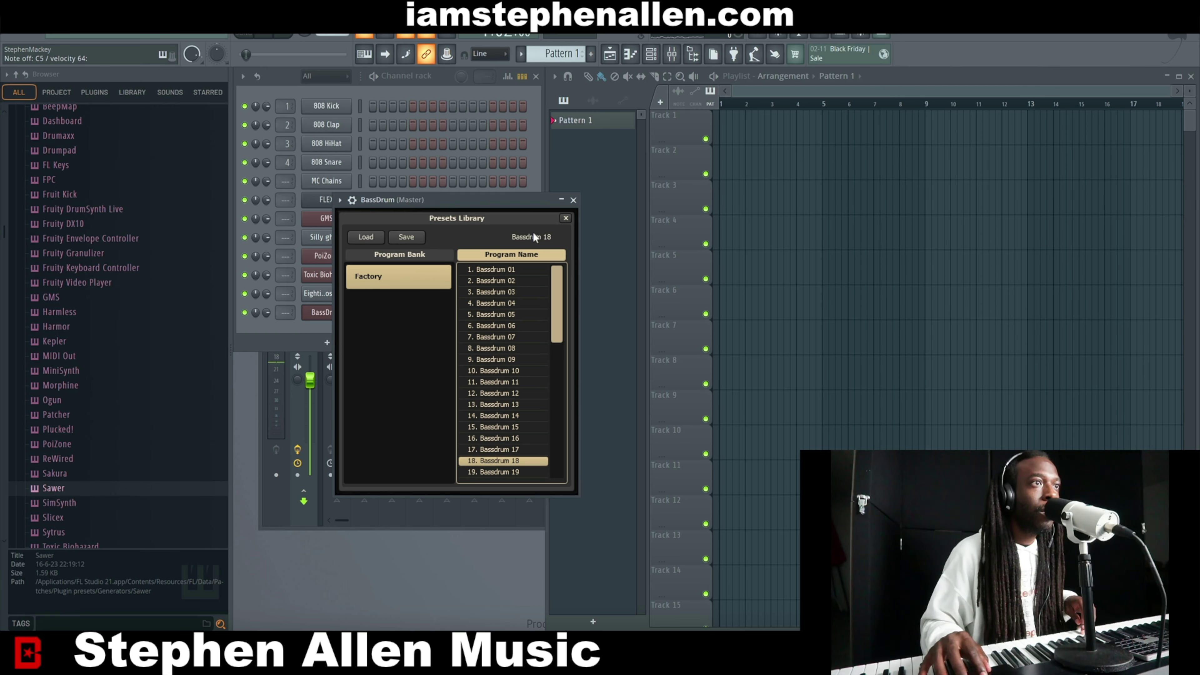
pyautogui.click(566, 218)
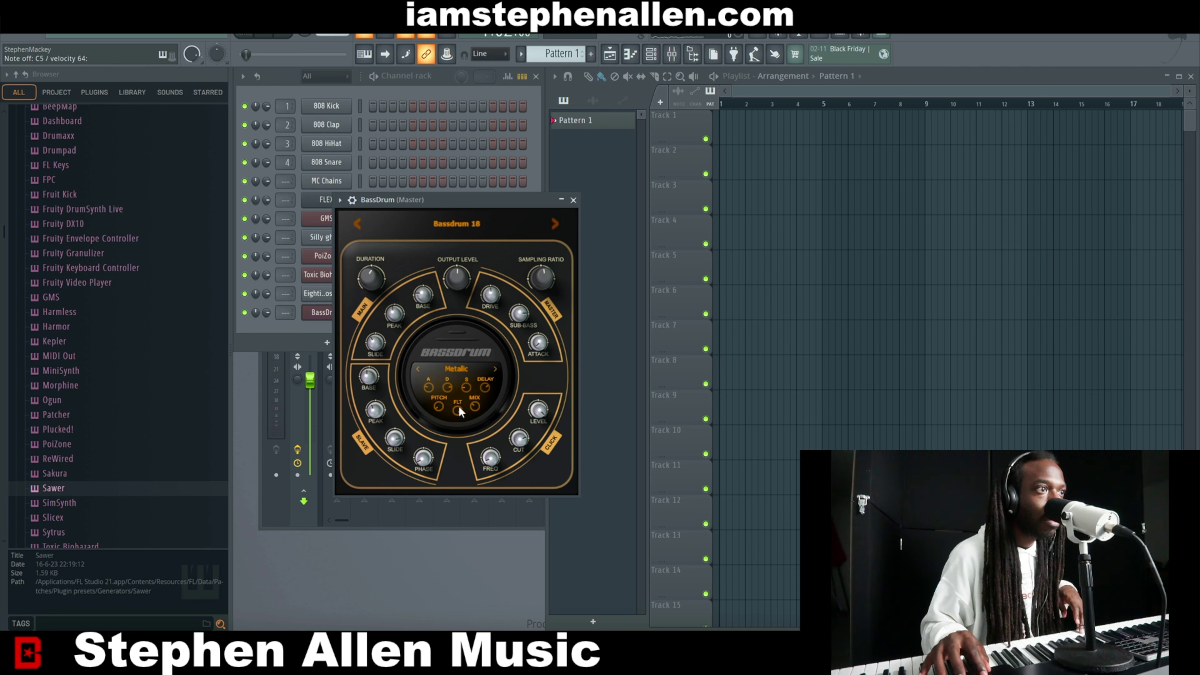
# Tweak the Metallic sample's S and D knobs and the Main section's Slide knob in BassDrum, and close the plugin
pyautogui.moveTo(465, 386); pyautogui.dragTo(465, 386)
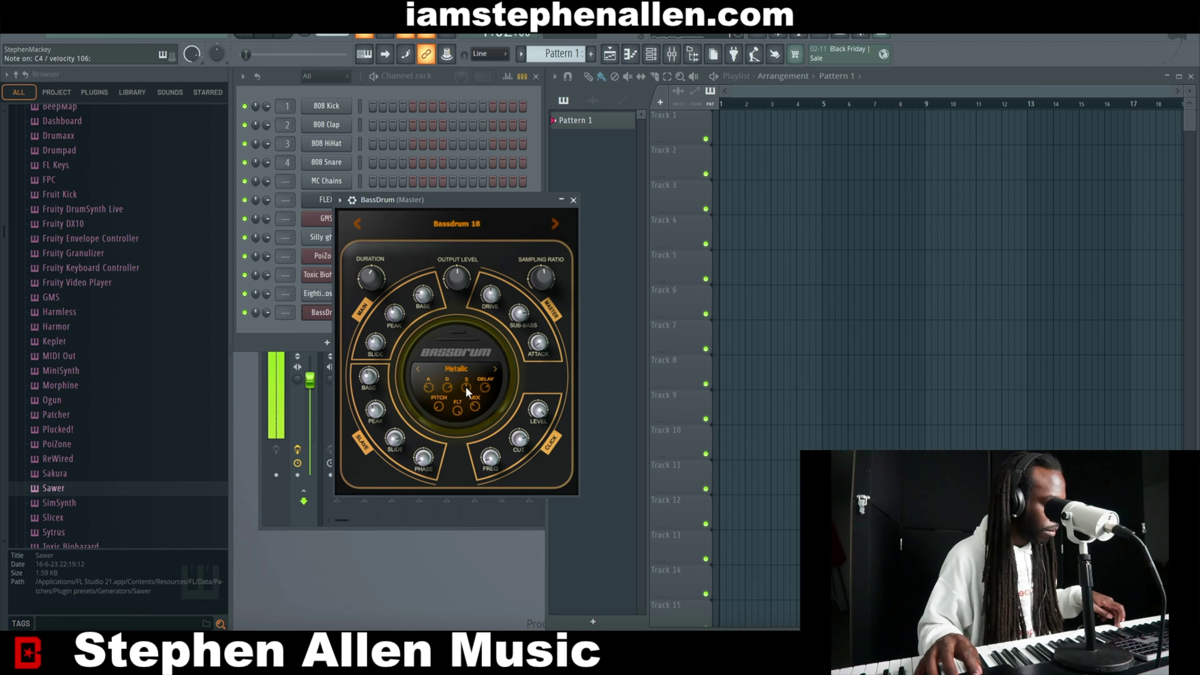
pyautogui.moveTo(465, 386); pyautogui.dragTo(465, 383)
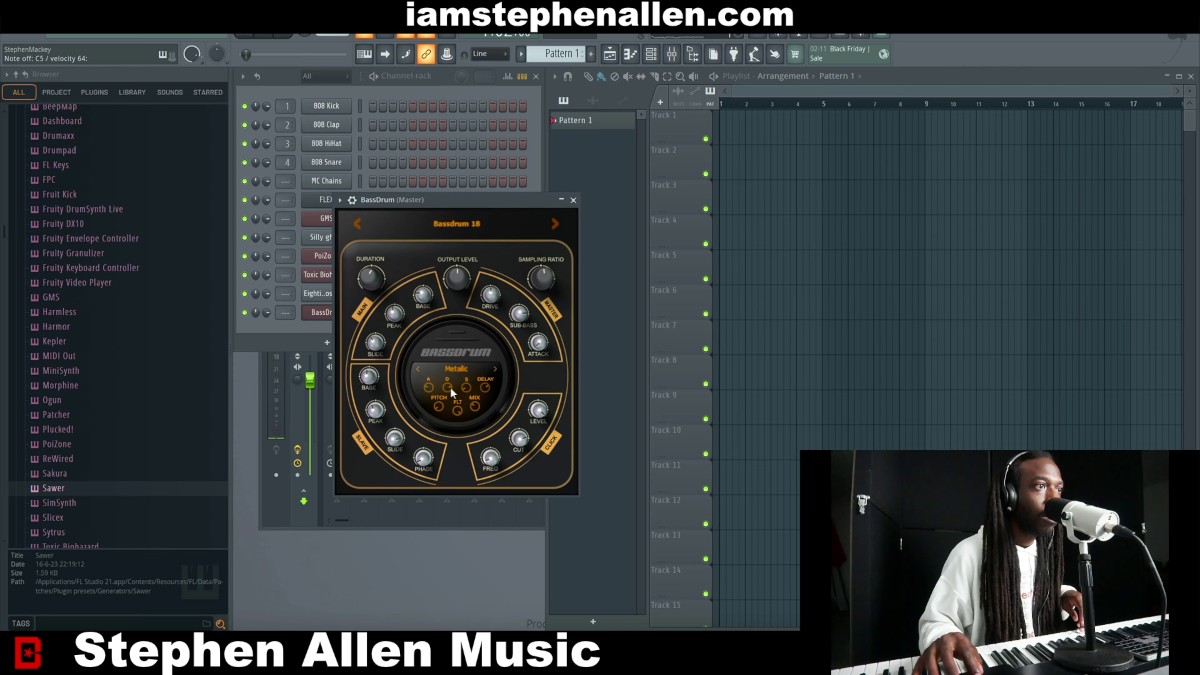
pyautogui.moveTo(447, 387); pyautogui.dragTo(449, 396)
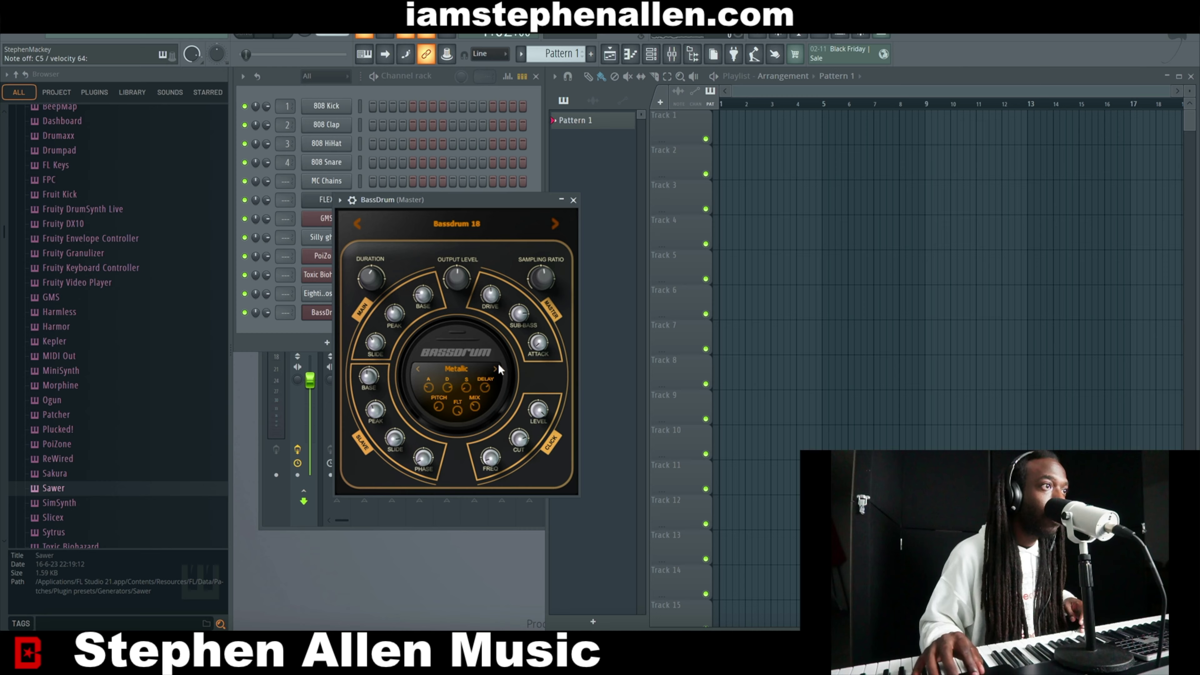
pyautogui.moveTo(375, 341)
pyautogui.mouseDown()
pyautogui.moveTo(375, 331)
pyautogui.moveTo(375, 346)
pyautogui.mouseUp()
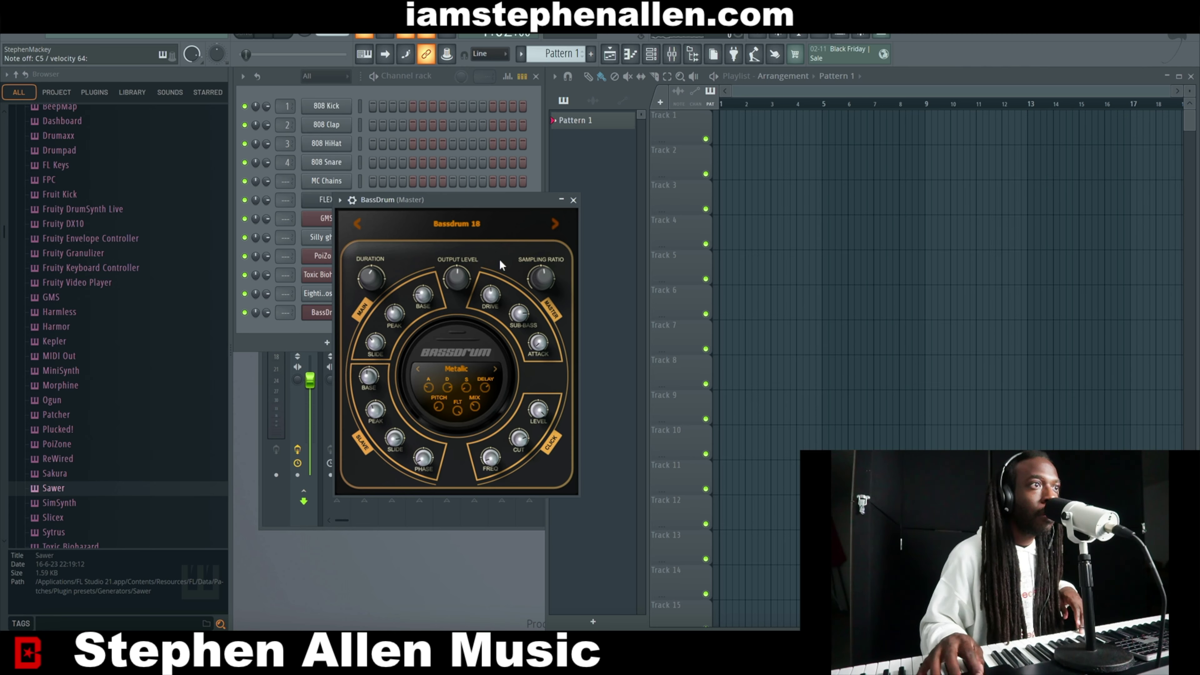
pyautogui.click(573, 199)
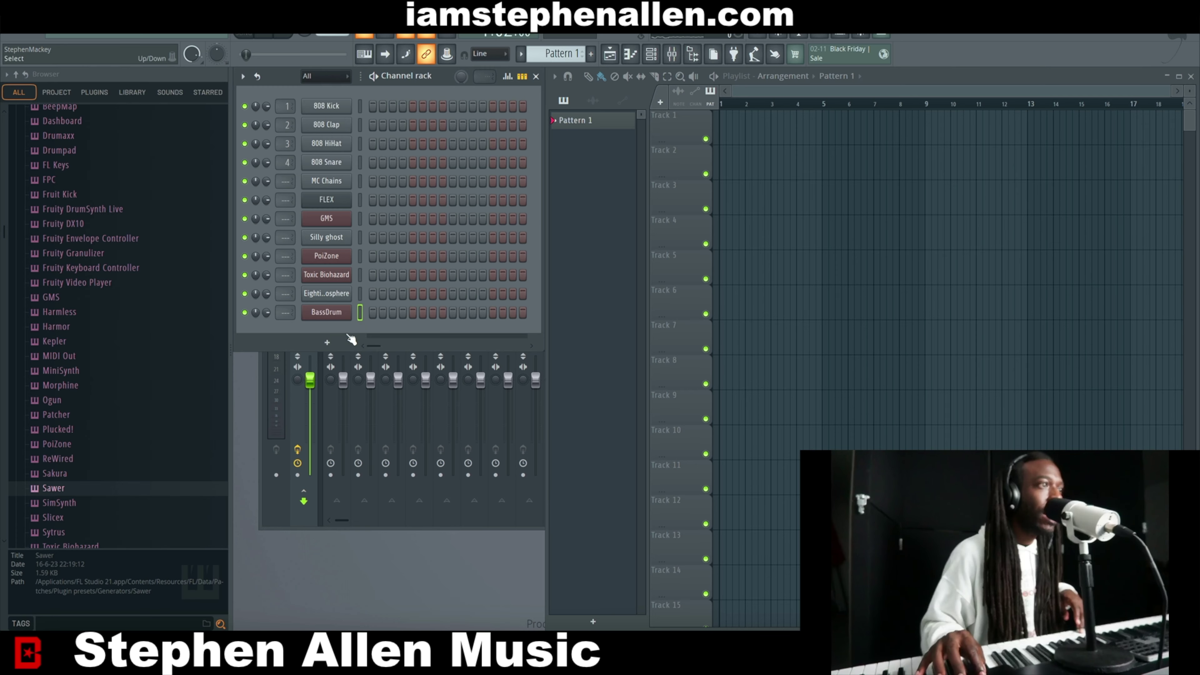
# Bring up the mixer and load Fruity Balance into the Master track's first effect slot
pyautogui.click(326, 341)
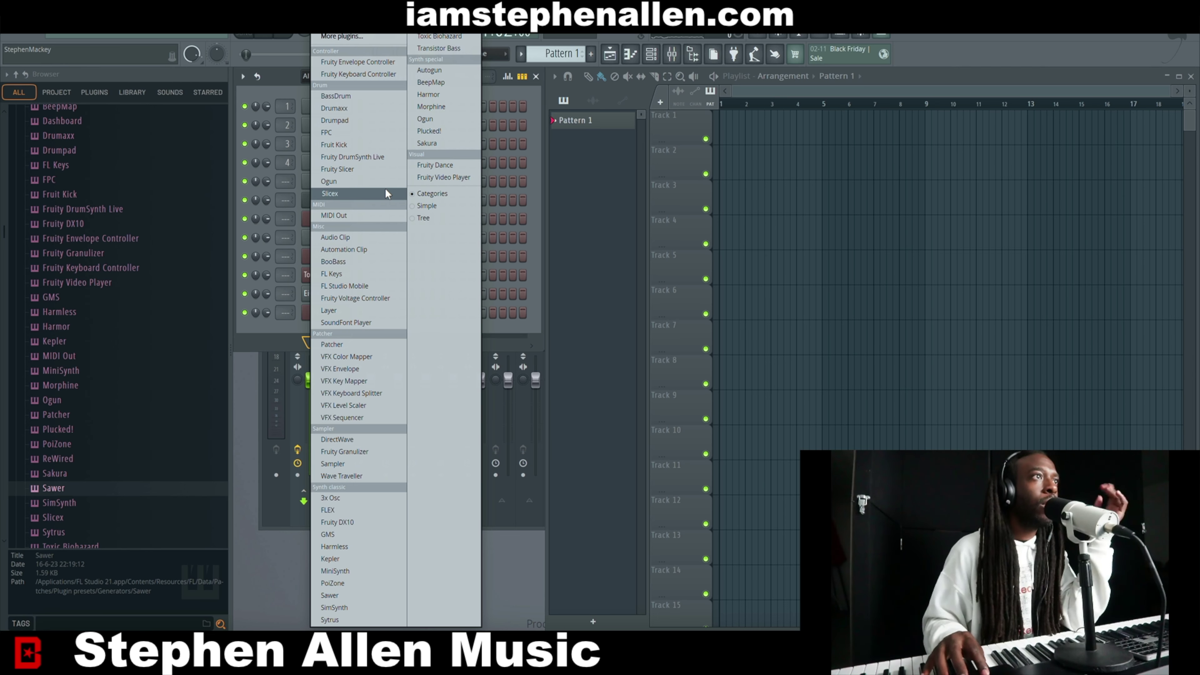
pyautogui.click(501, 333)
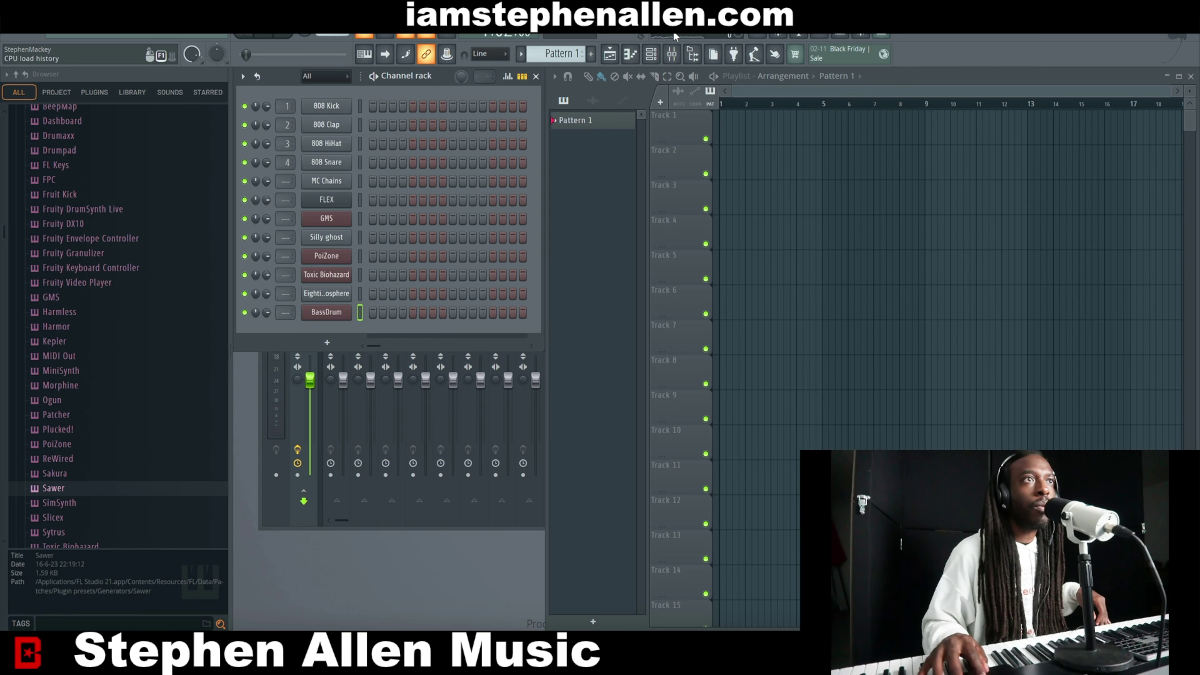
pyautogui.click(671, 54)
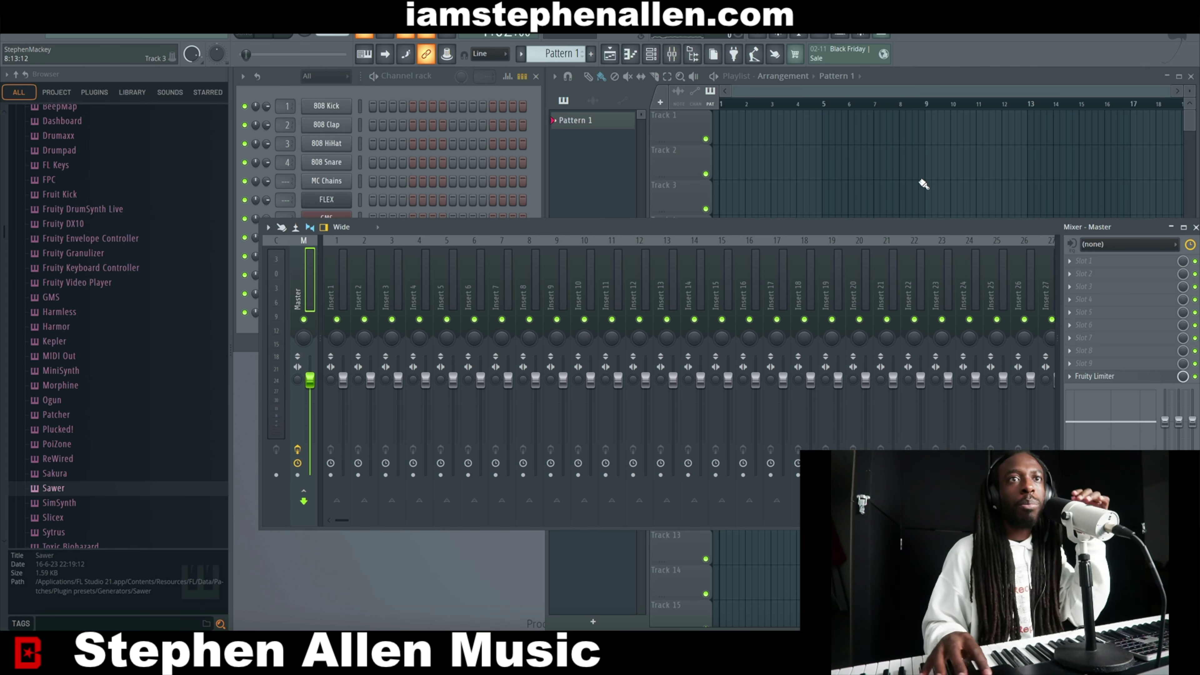
pyautogui.click(1074, 261)
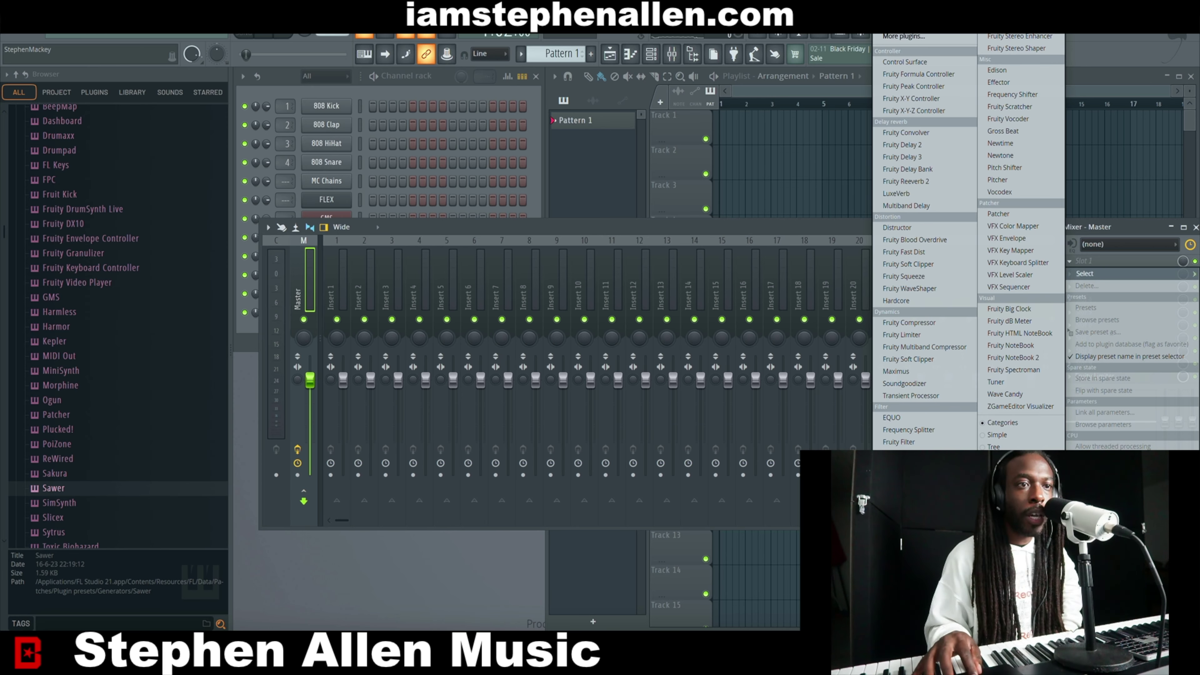
pyautogui.click(901, 608)
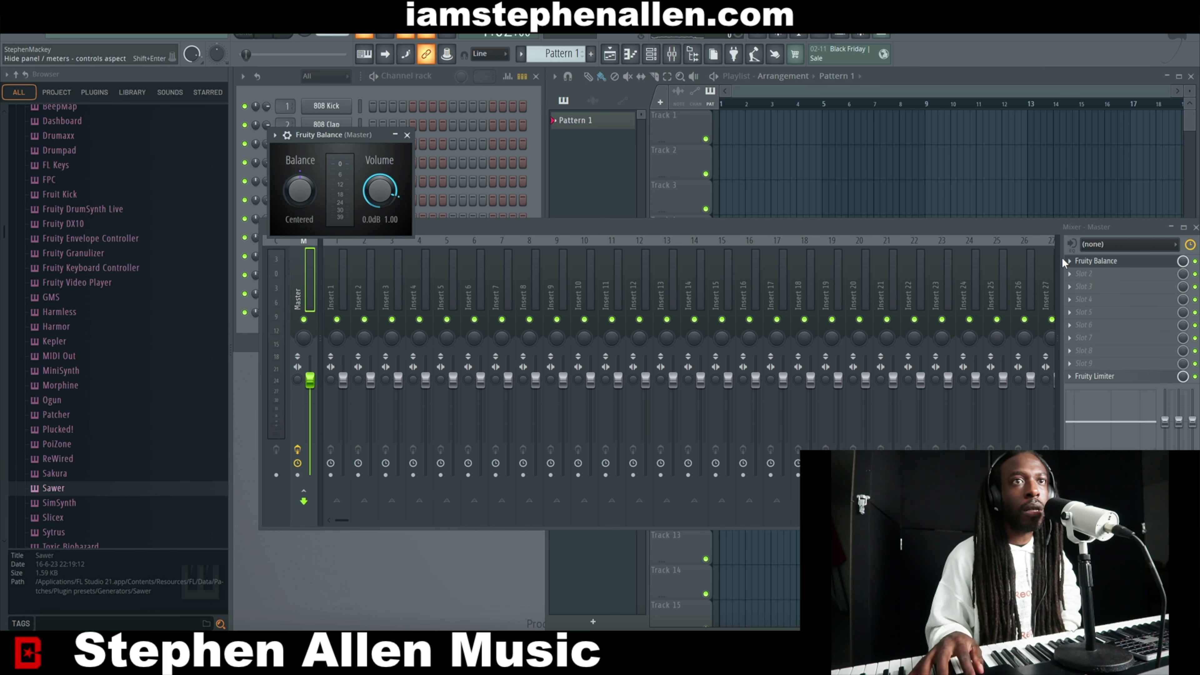
# Replace Fruity Balance with Patcher in the Master track's first effect slot, and close the Patcher window
pyautogui.click(1072, 266)
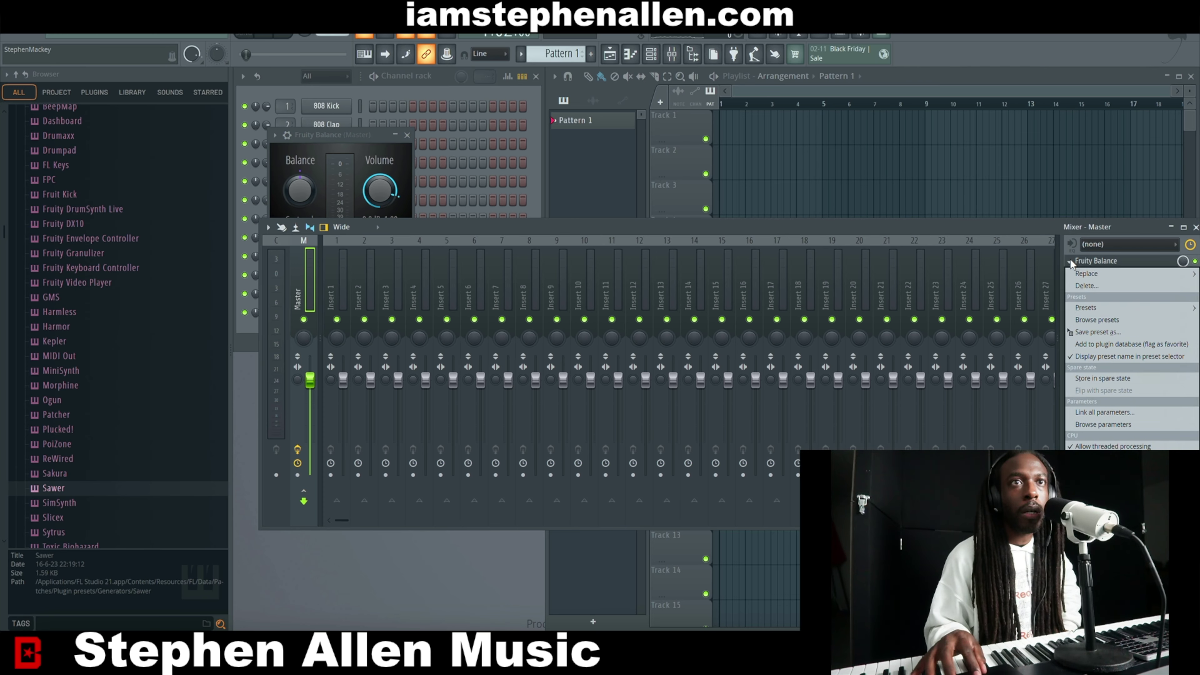
pyautogui.moveTo(1094, 271)
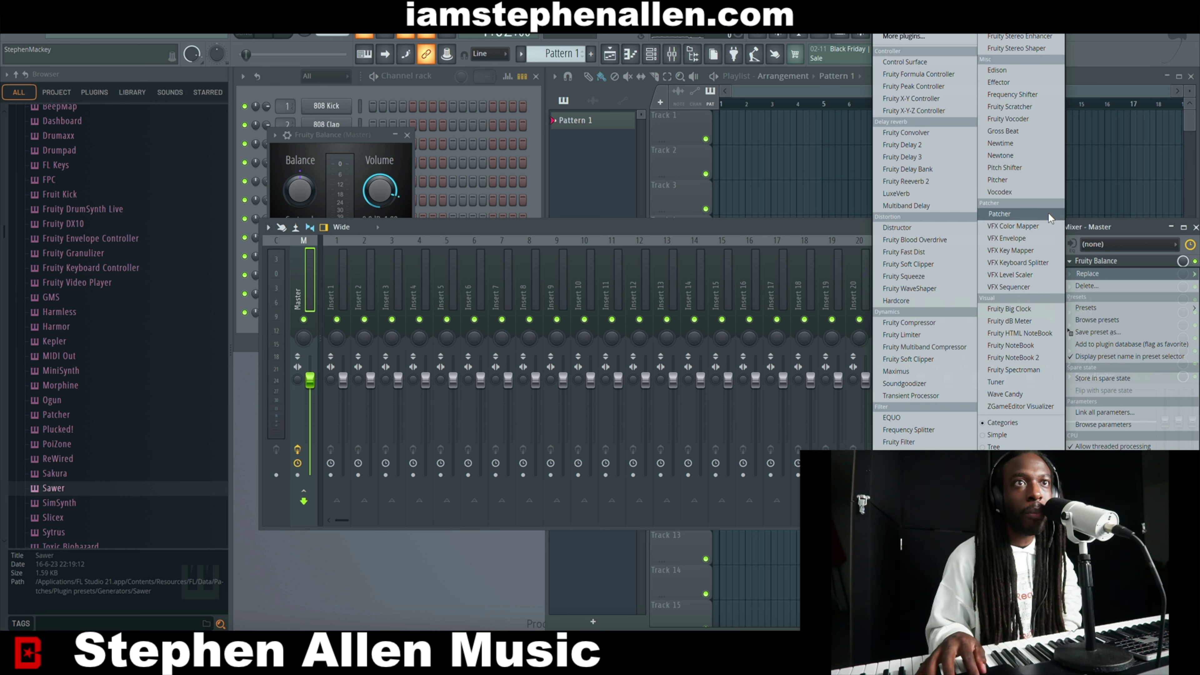
pyautogui.click(1029, 224)
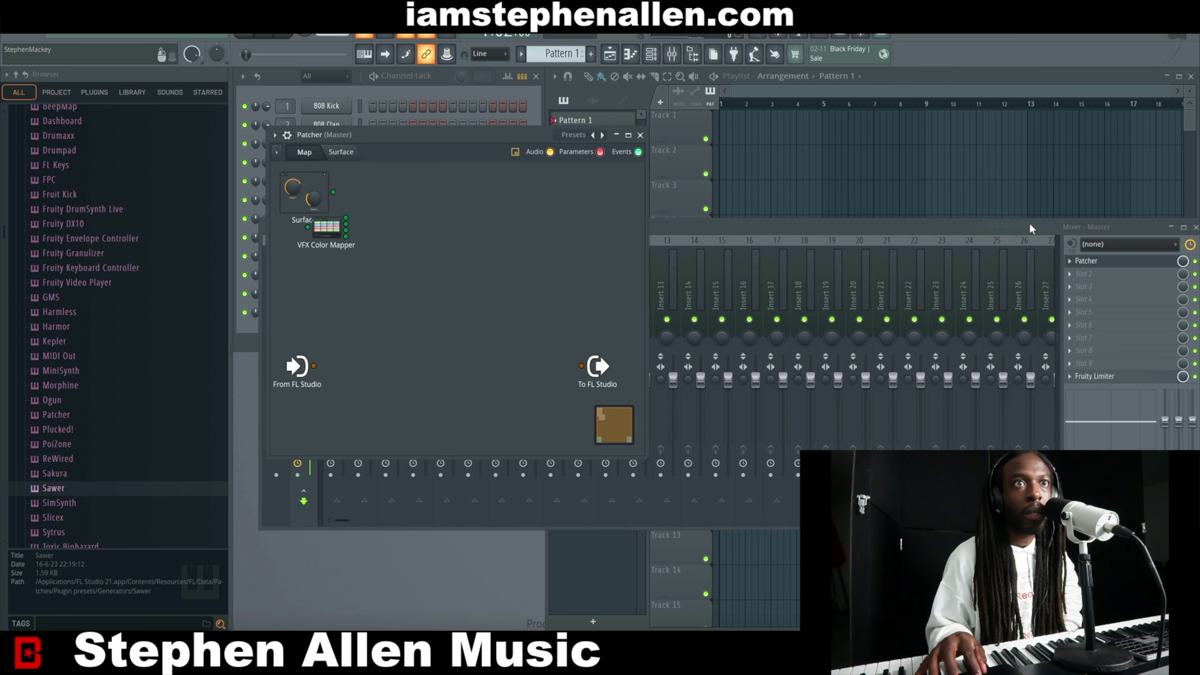
pyautogui.click(640, 136)
# Open the list of replacement effects for Patcher in the Master track's first slot
pyautogui.click(1069, 261)
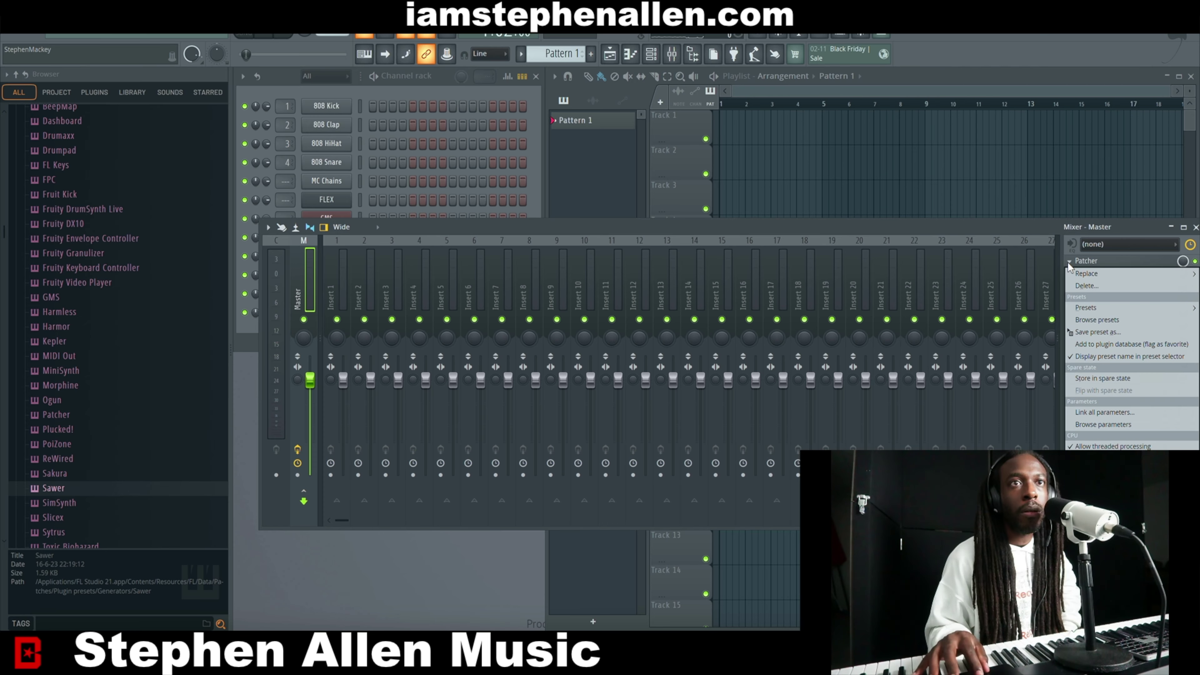
pyautogui.click(1103, 260)
pyautogui.click(1101, 260)
pyautogui.click(1101, 260)
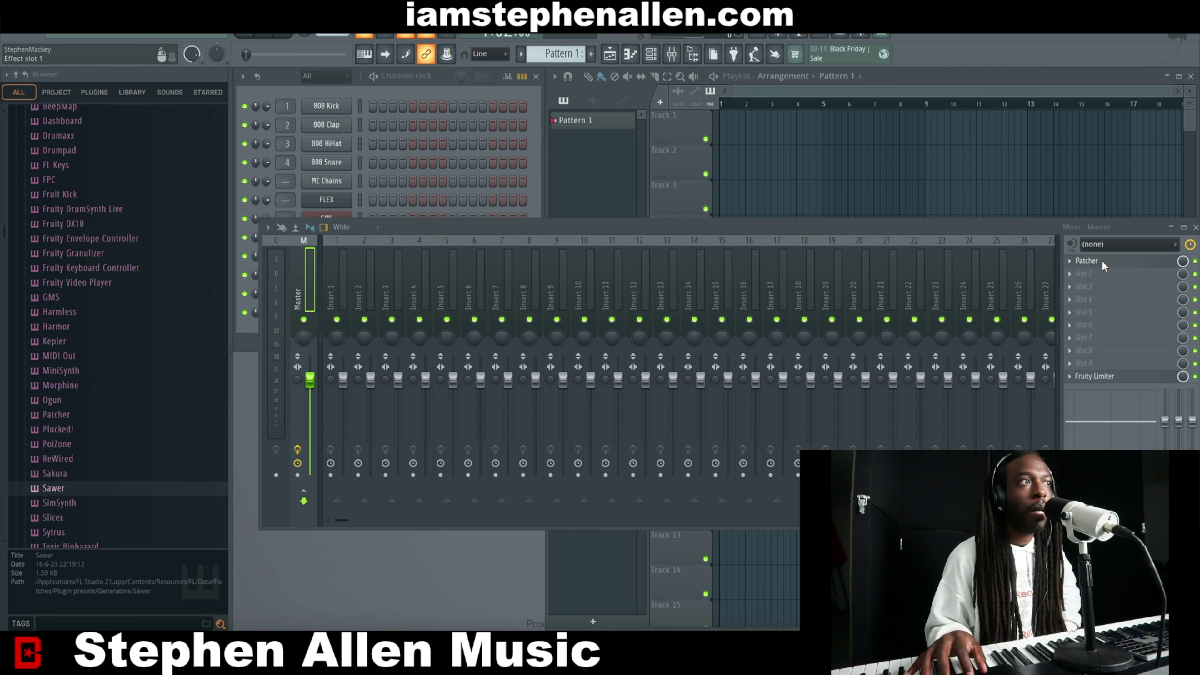
pyautogui.click(1071, 261)
pyautogui.moveTo(1086, 273)
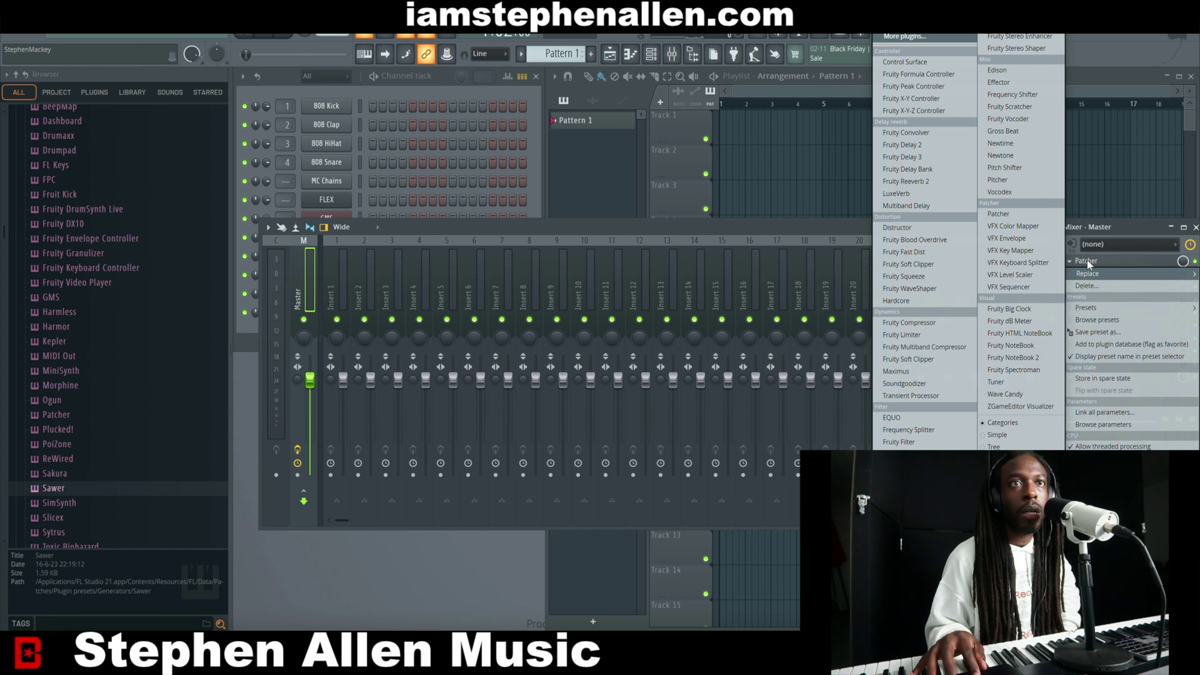